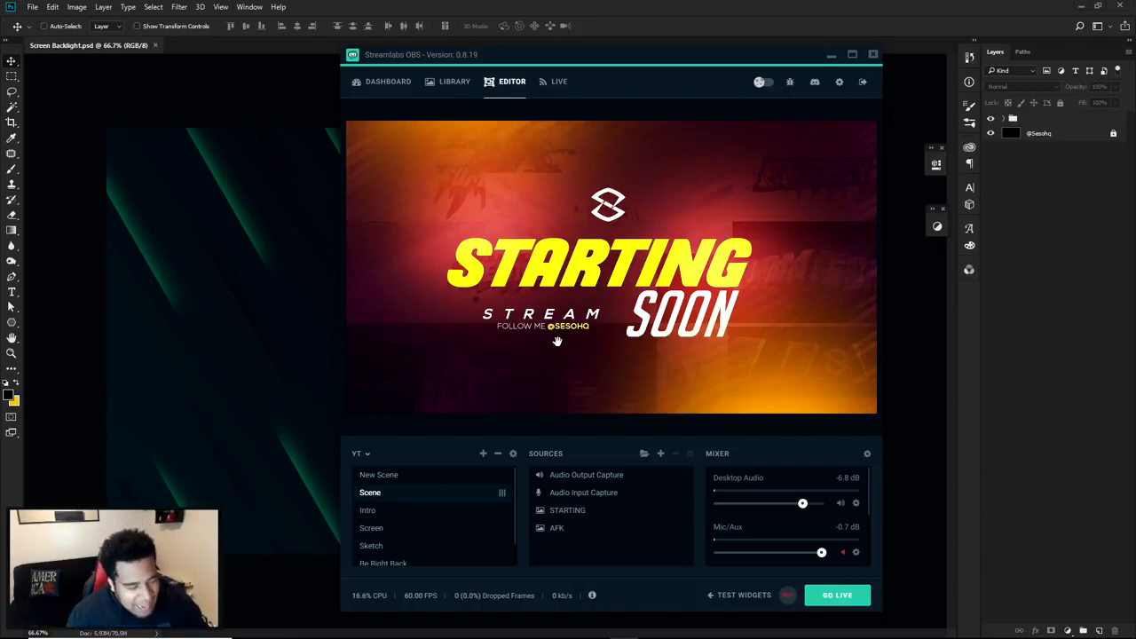
Switch between the New Scene and Scene entries to compare the animated and static starting screens.
left_click(404, 479)
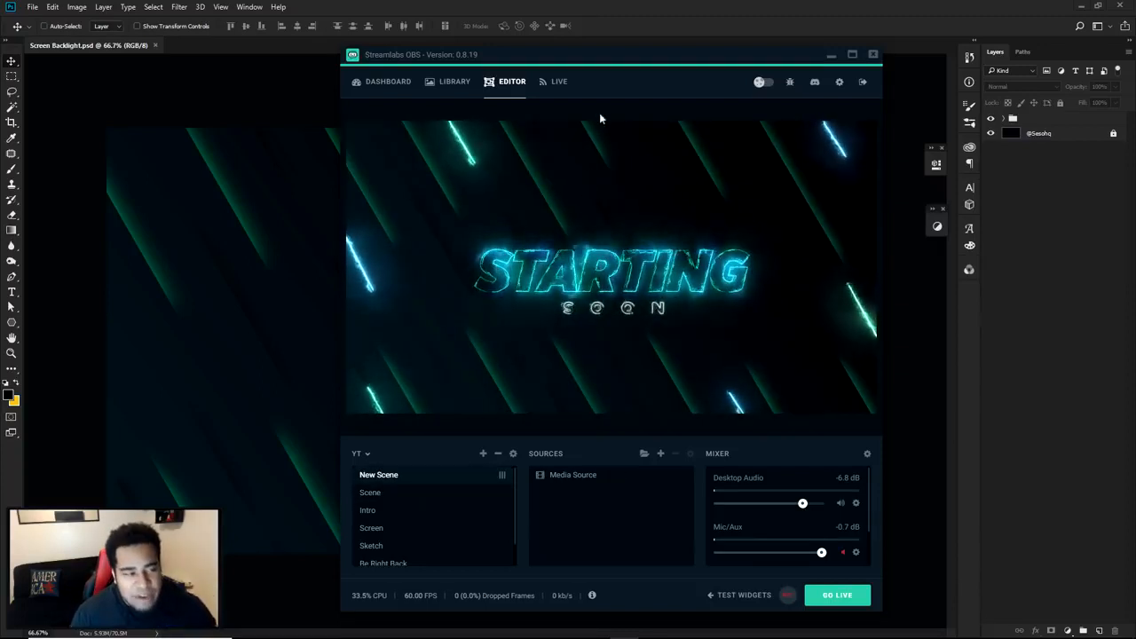
left_click(405, 491)
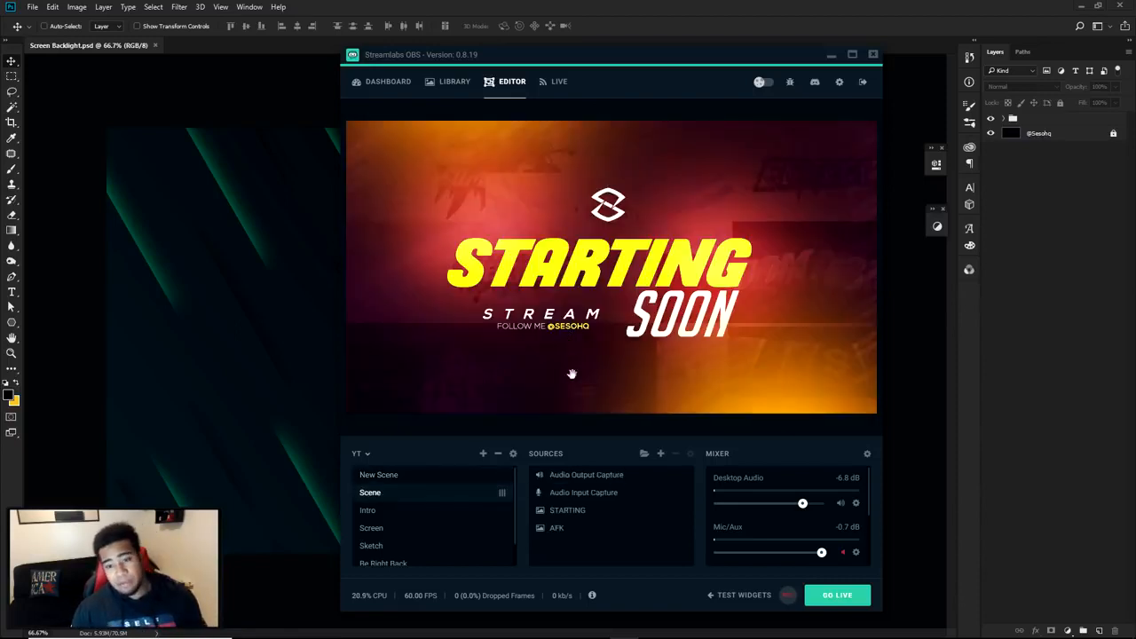
left_click(397, 477)
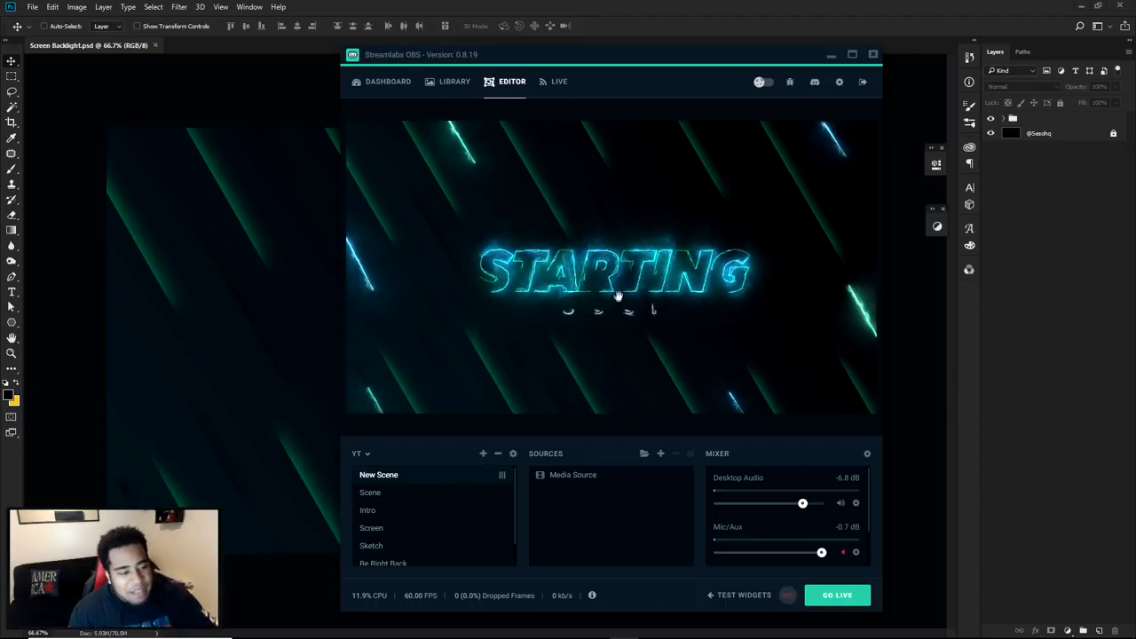
In the media source's properties, turn Loop off and back on, and accept the settings.
right_click(590, 474)
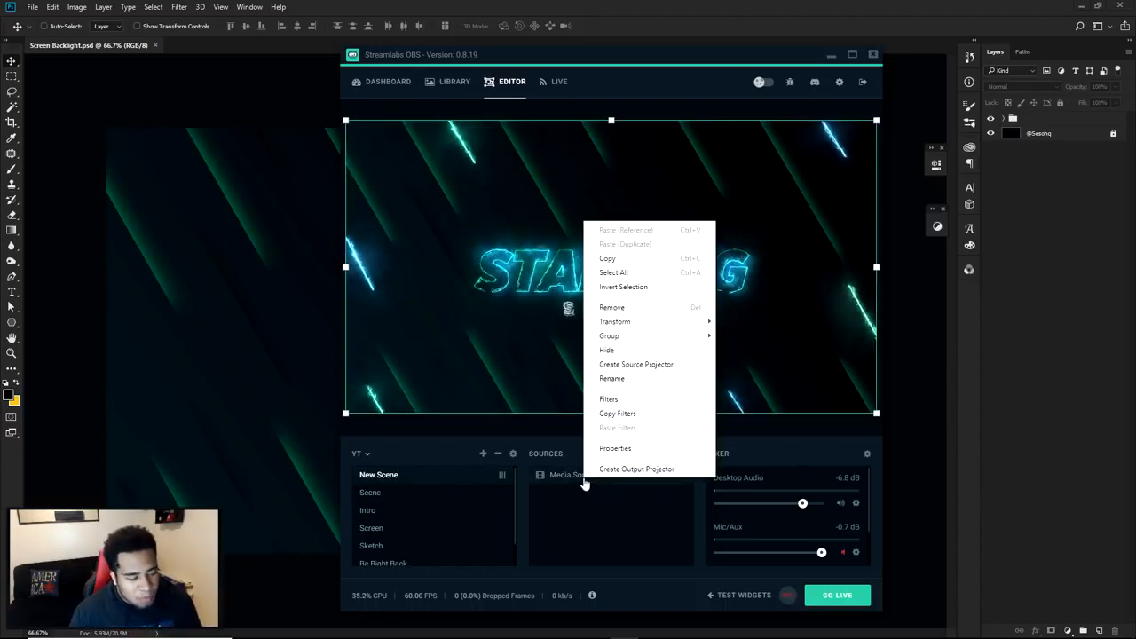
left_click(613, 447)
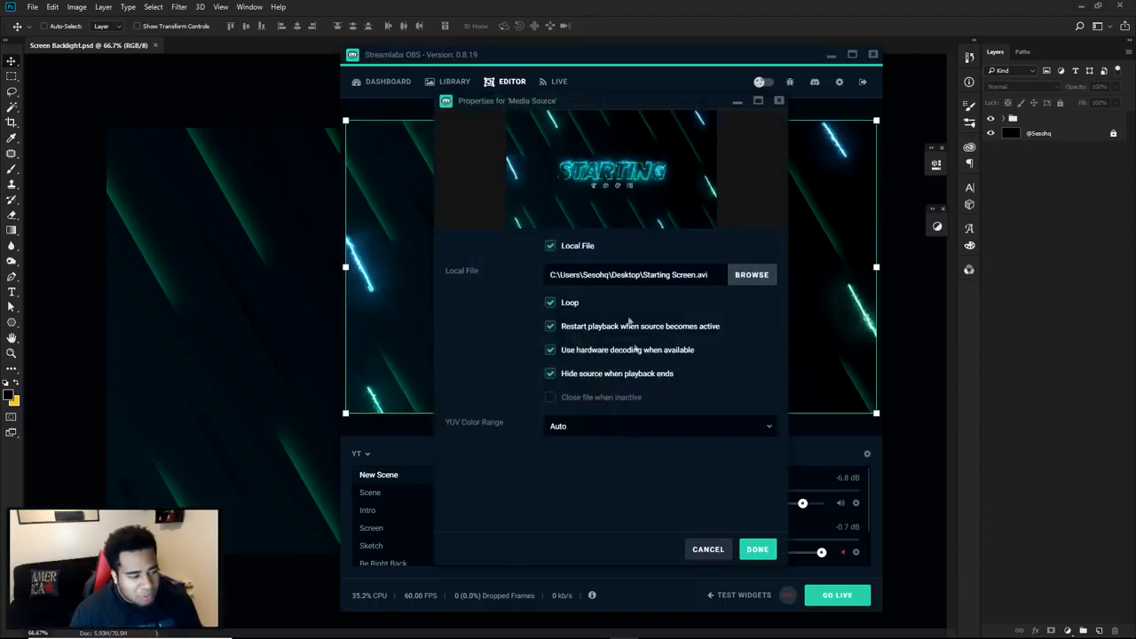
left_click(550, 302)
left_click_drag(584, 102, 190, 127)
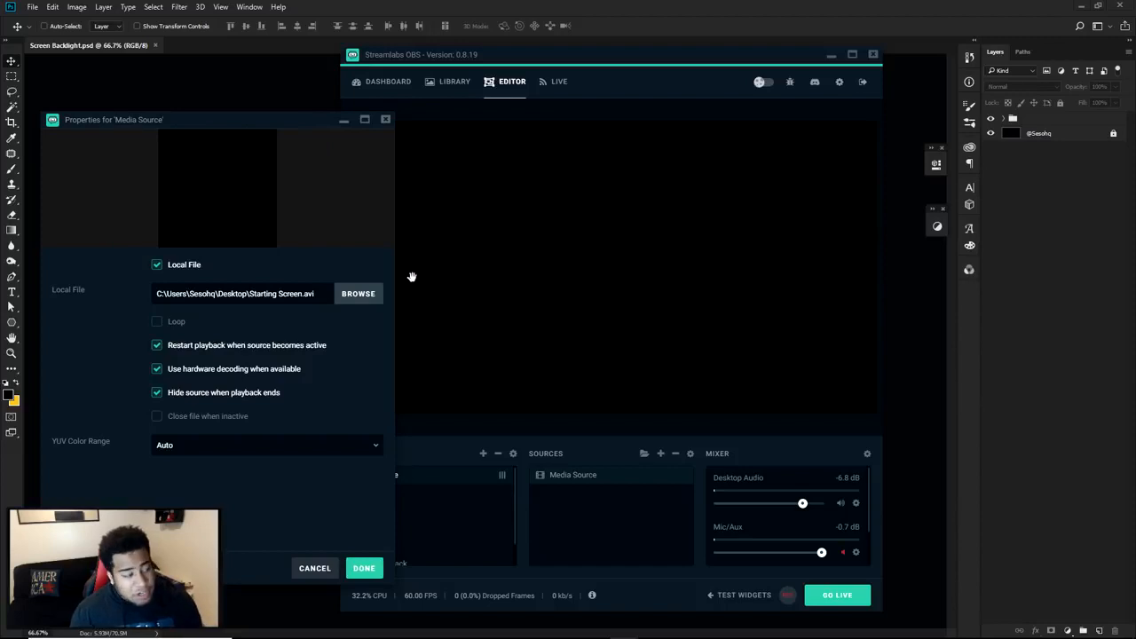
left_click(164, 324)
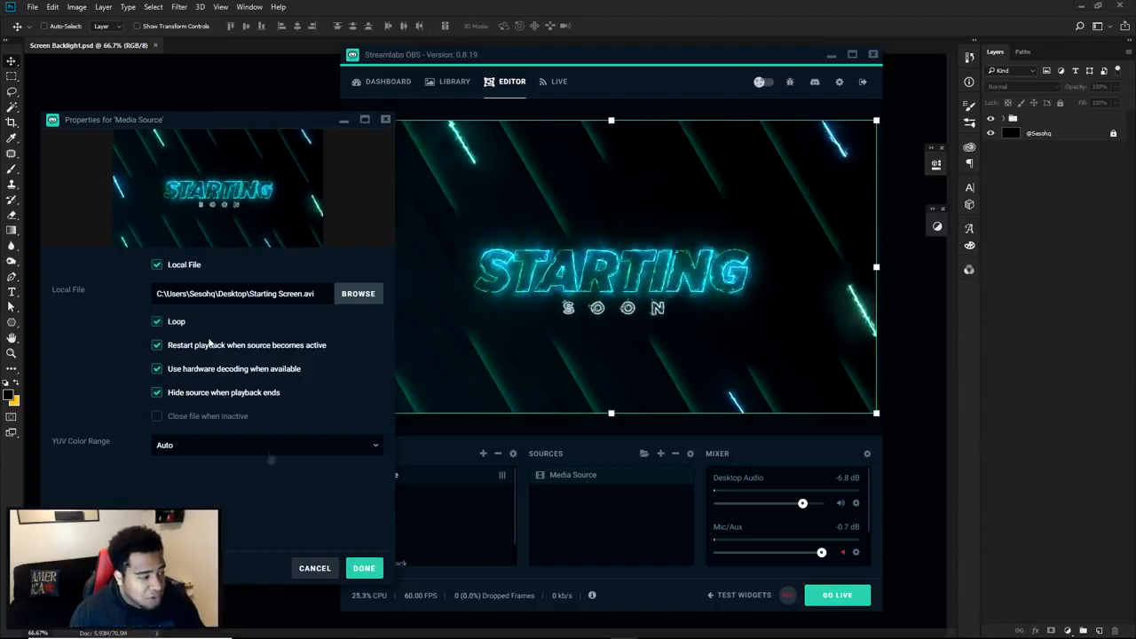
left_click(359, 566)
Show the static Scene and move the Streamlabs OBS window away from the Photoshop document.
left_click(371, 492)
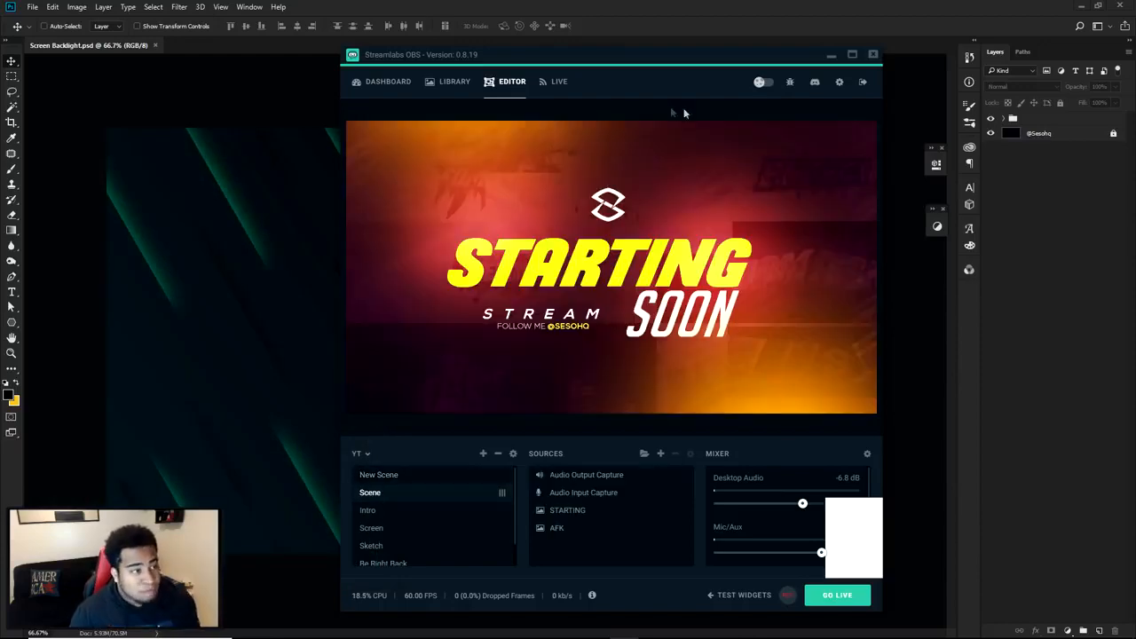
left_click_drag(547, 55, 1083, 71)
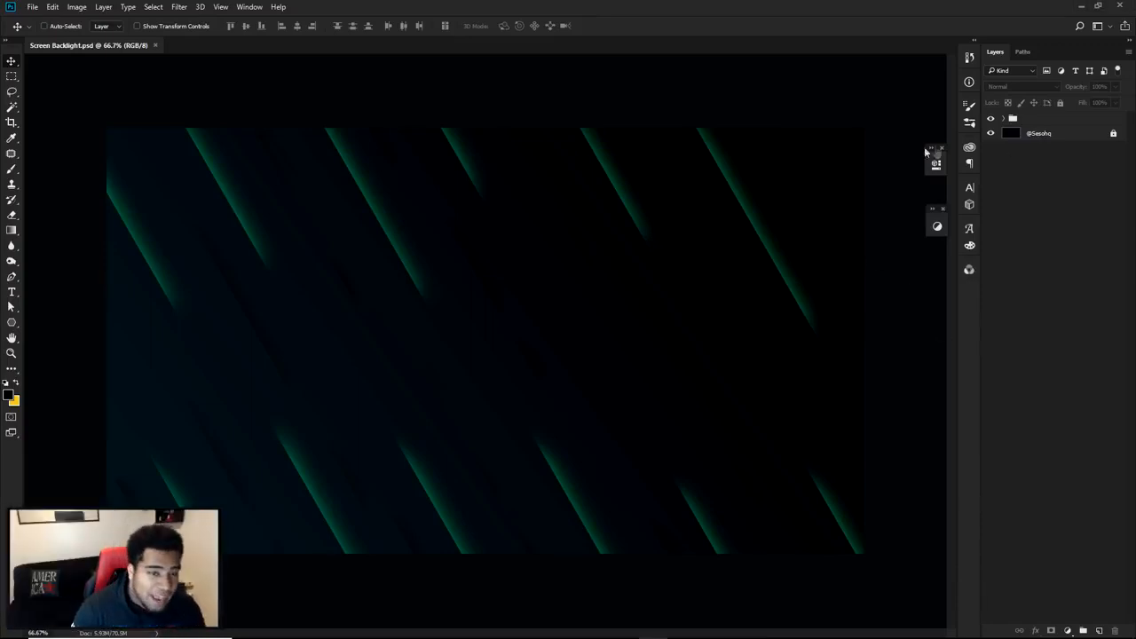
Add a blank layer above the existing stripes group and hide the group.
left_click(1055, 121)
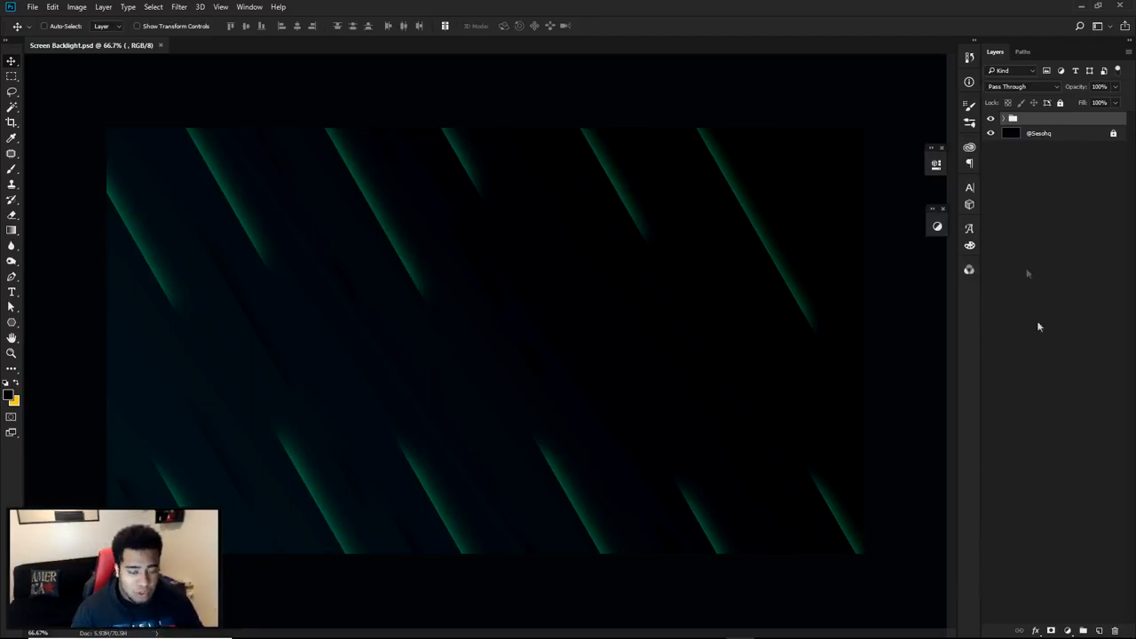
left_click(1099, 630)
left_click(991, 133)
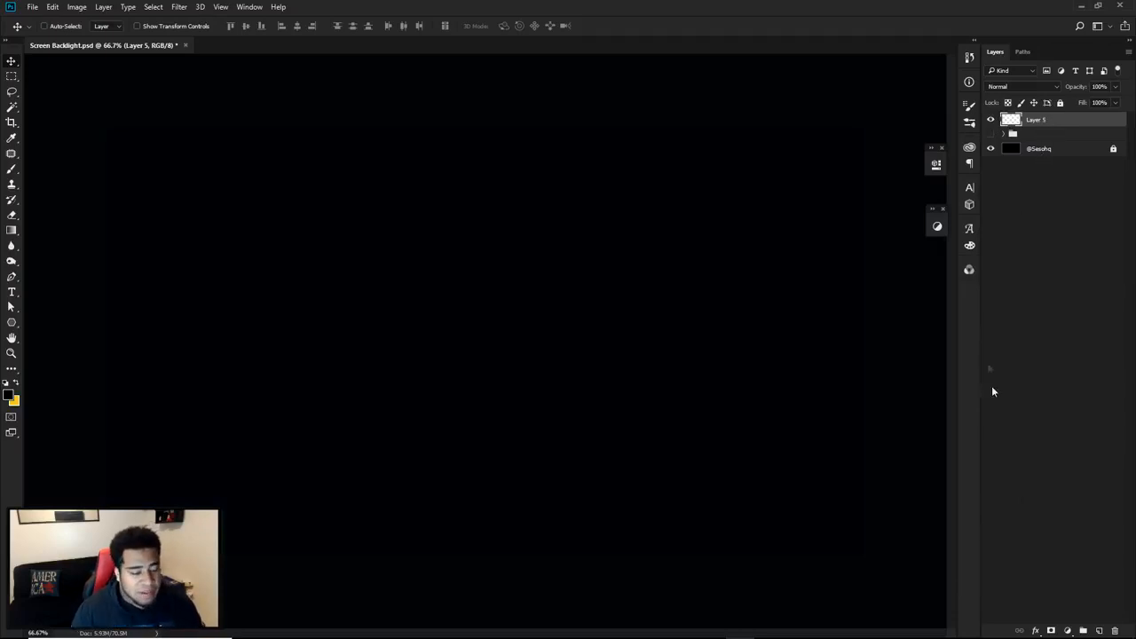
left_click(1067, 630)
left_click(1057, 610)
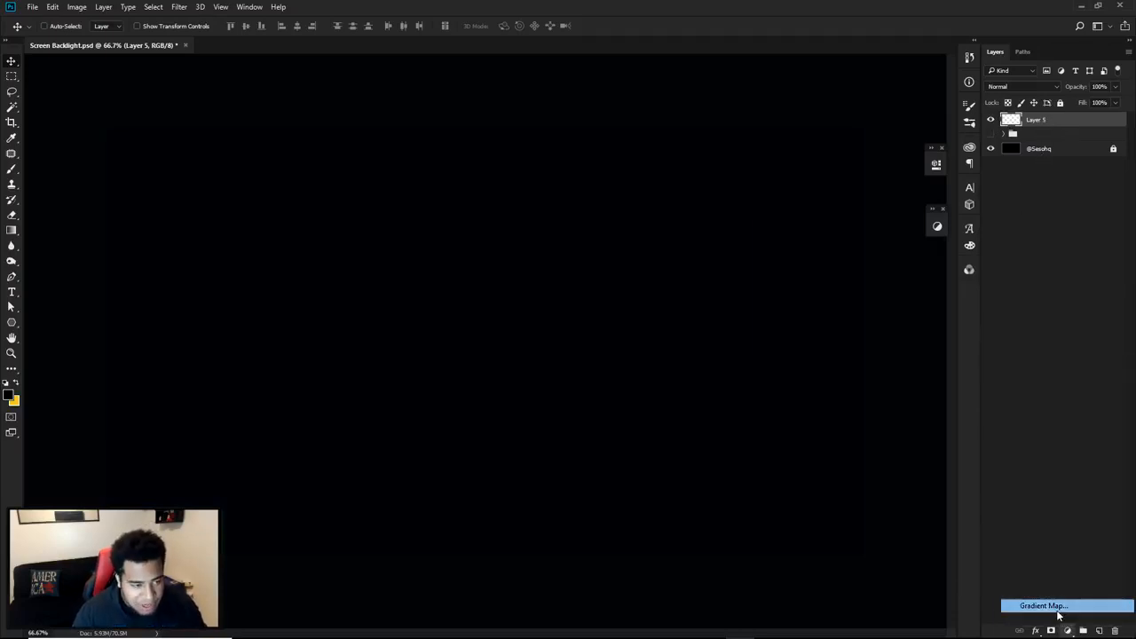
left_click(811, 200)
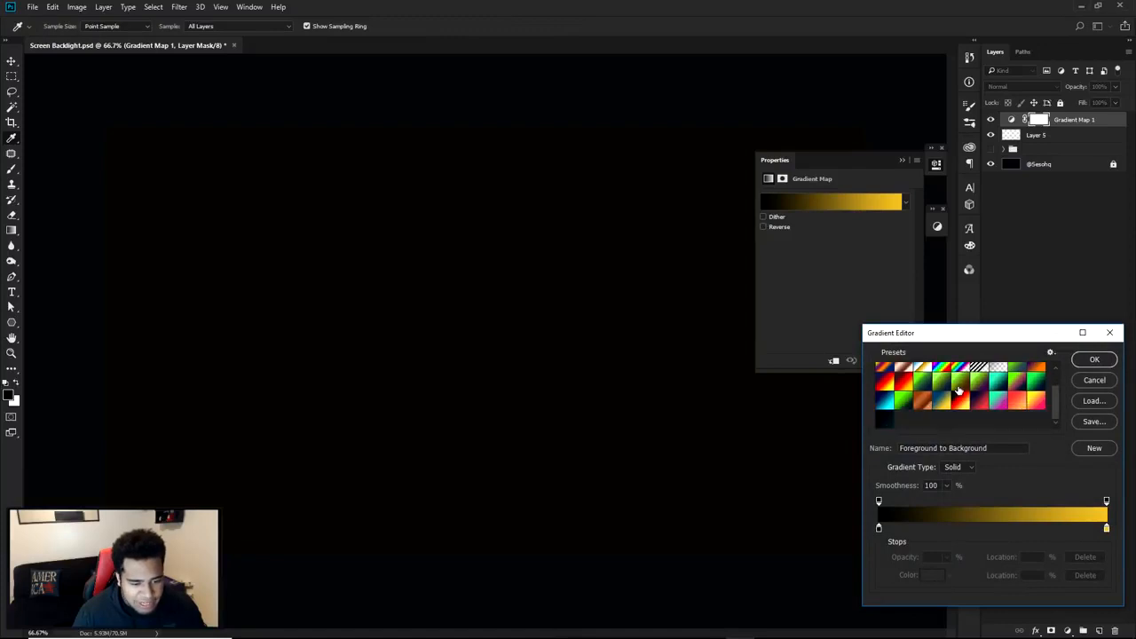
left_click(884, 419)
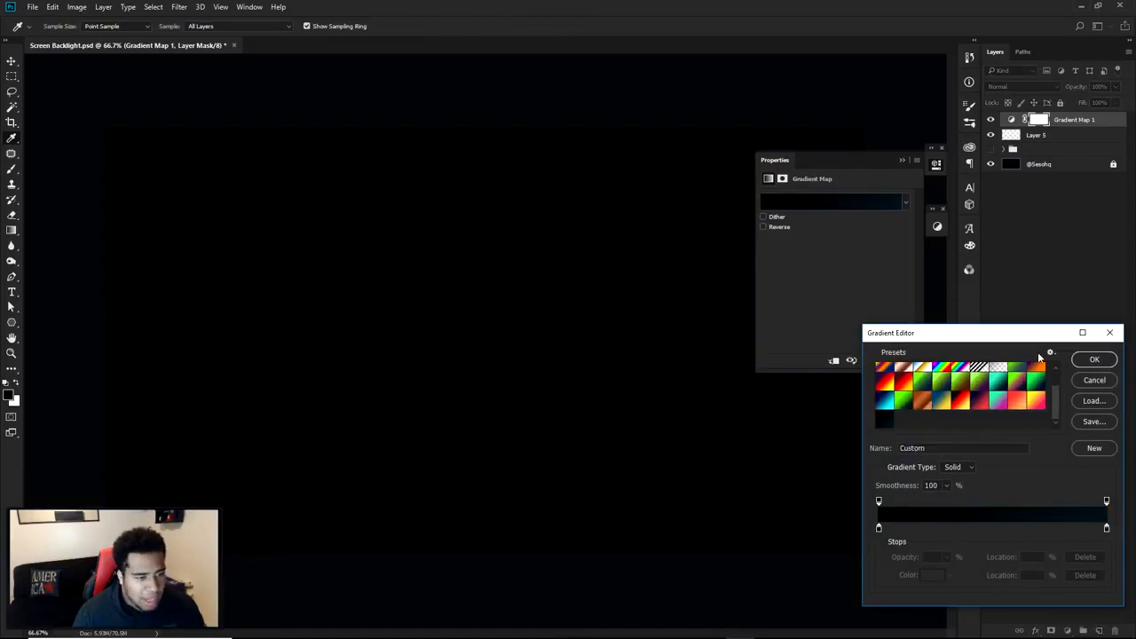
left_click(1093, 380)
left_click(936, 165)
key("v")
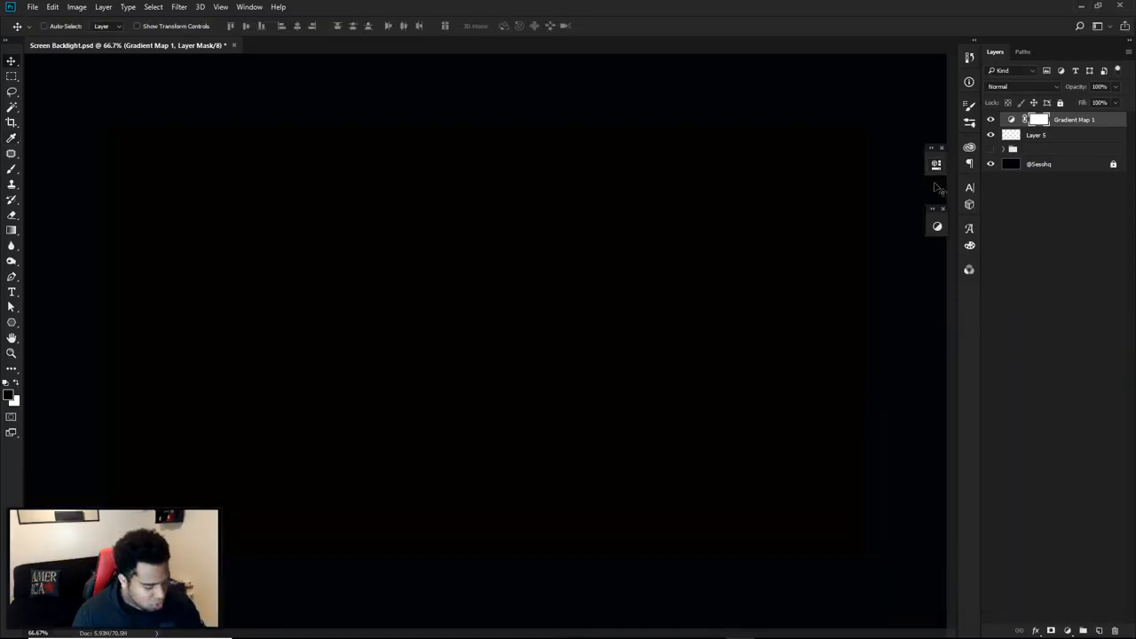
key("Delete")
Add a linear gradient fill layer at a 53.13° angle using the dark custom black-to-navy preset.
left_click(1067, 630)
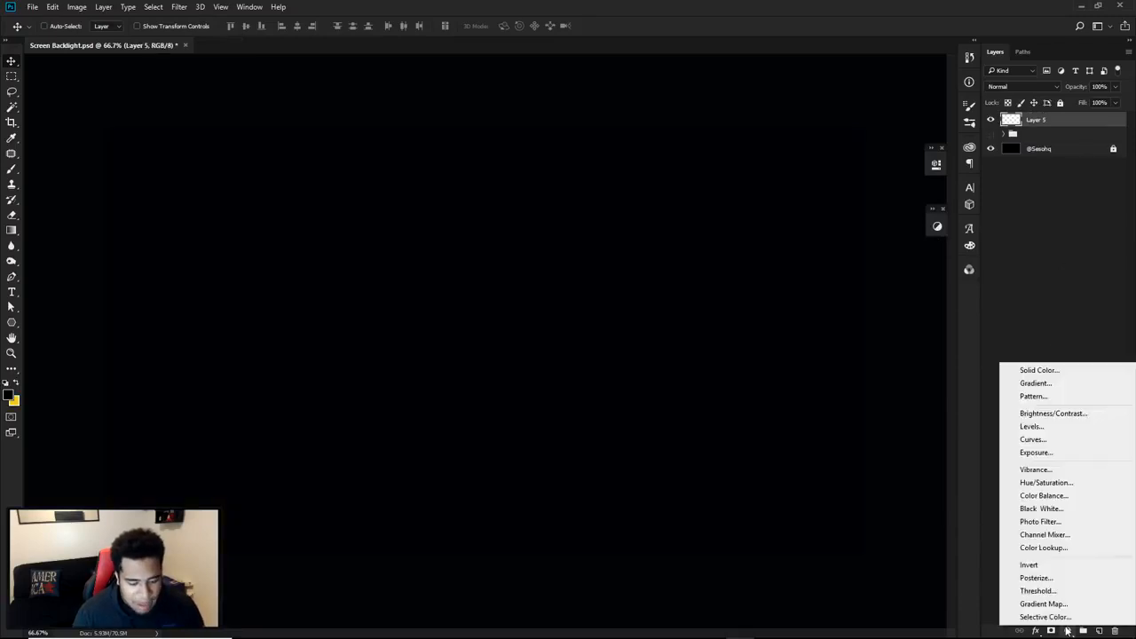
left_click(1035, 382)
left_click(707, 335)
left_click(1084, 380)
left_click(685, 373)
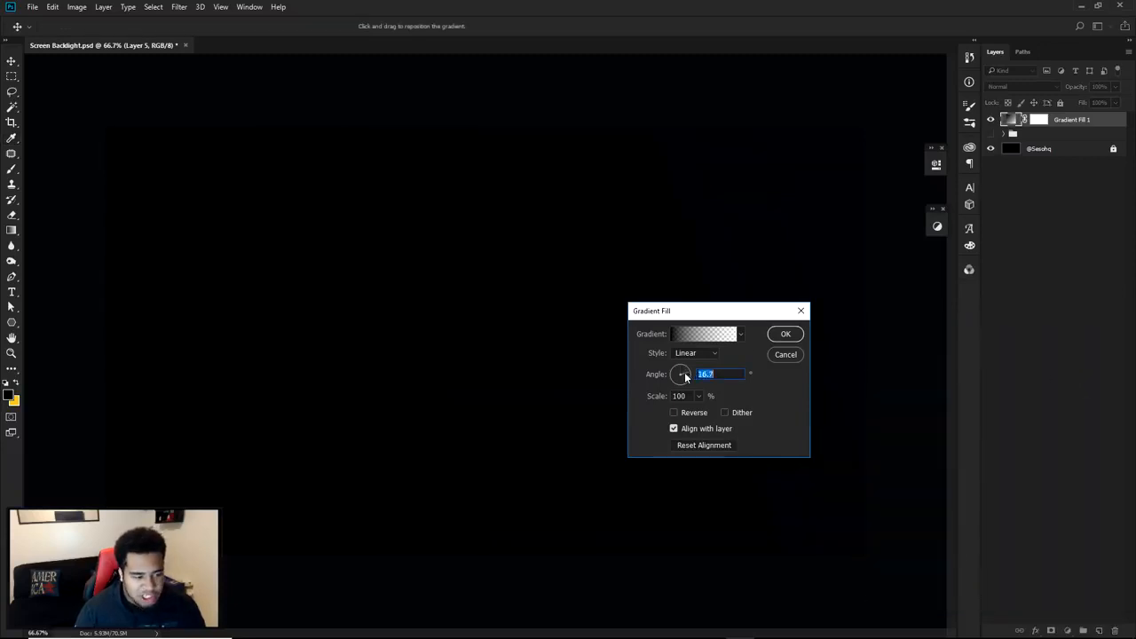
left_click(706, 333)
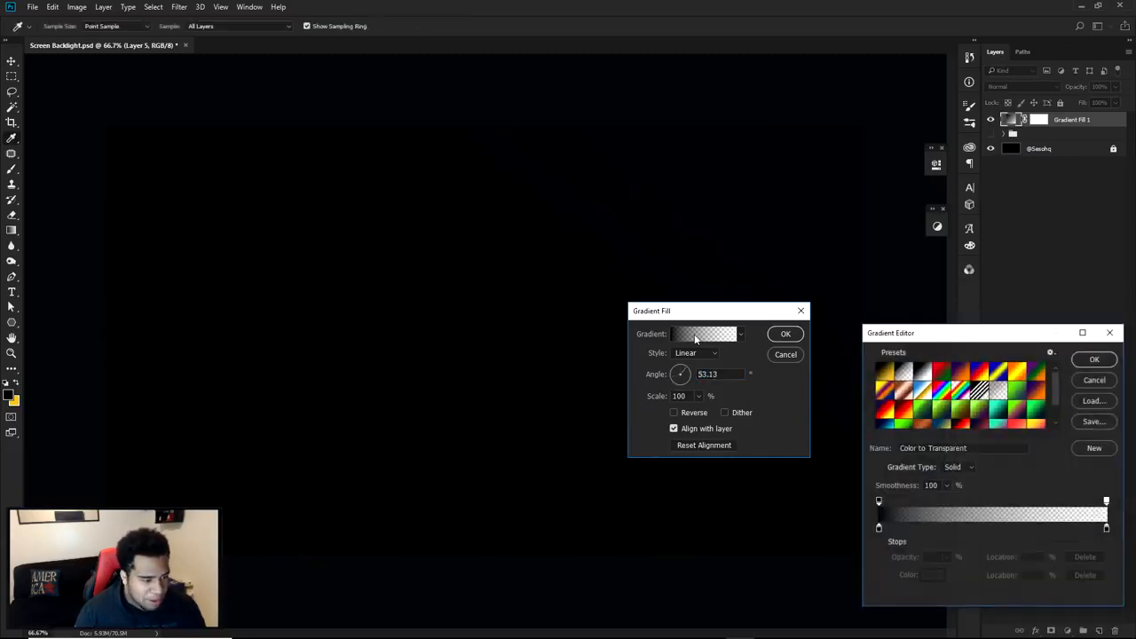
left_click(922, 418)
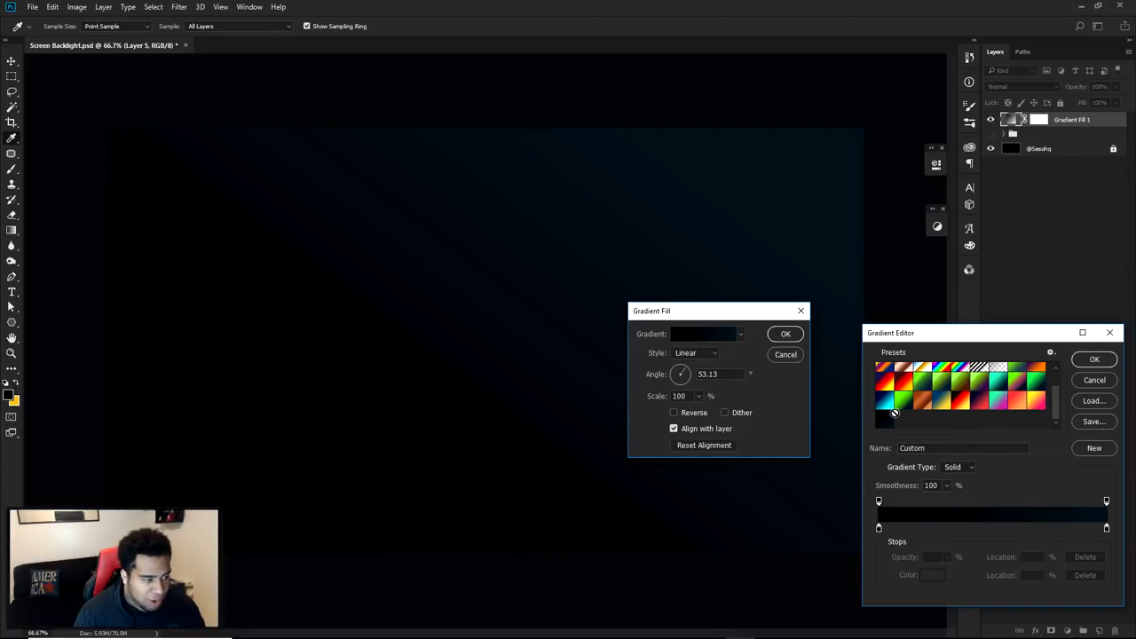
Confirm the gradient's stop colours as 08080b at the start and 081d24 at the end, and accept the gradient fill.
left_click(879, 529)
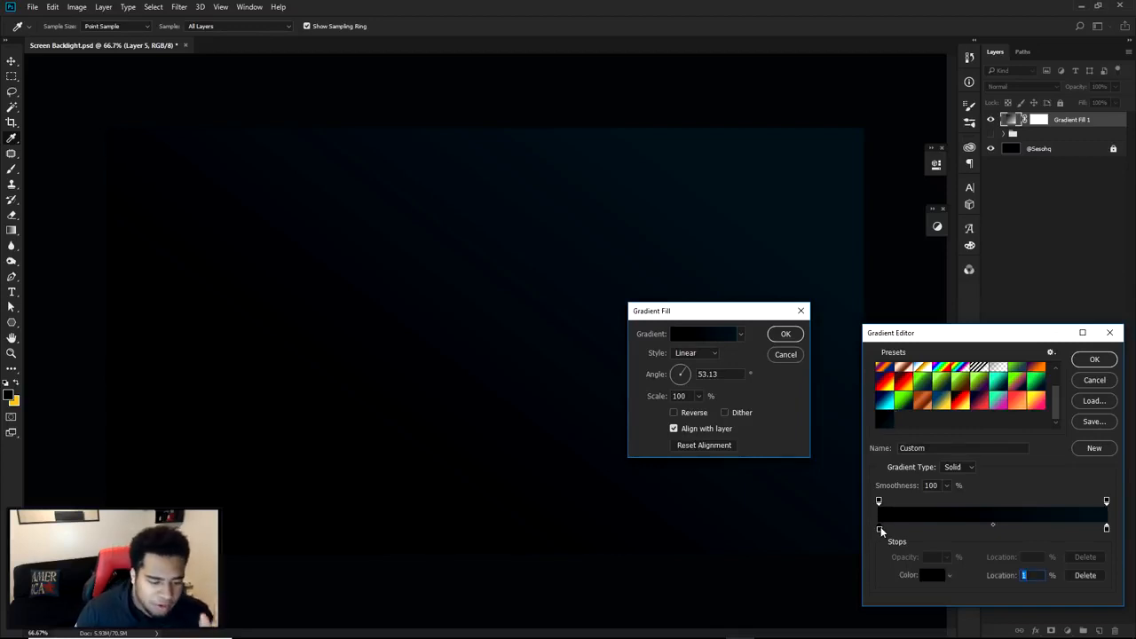
double_click(879, 529)
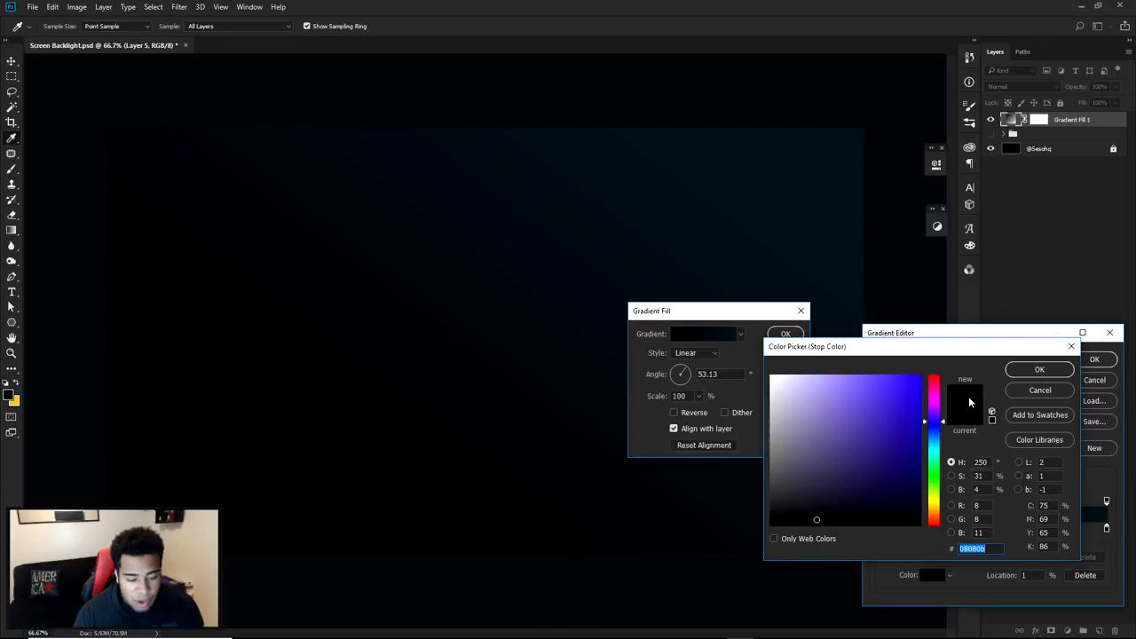
left_click(1040, 369)
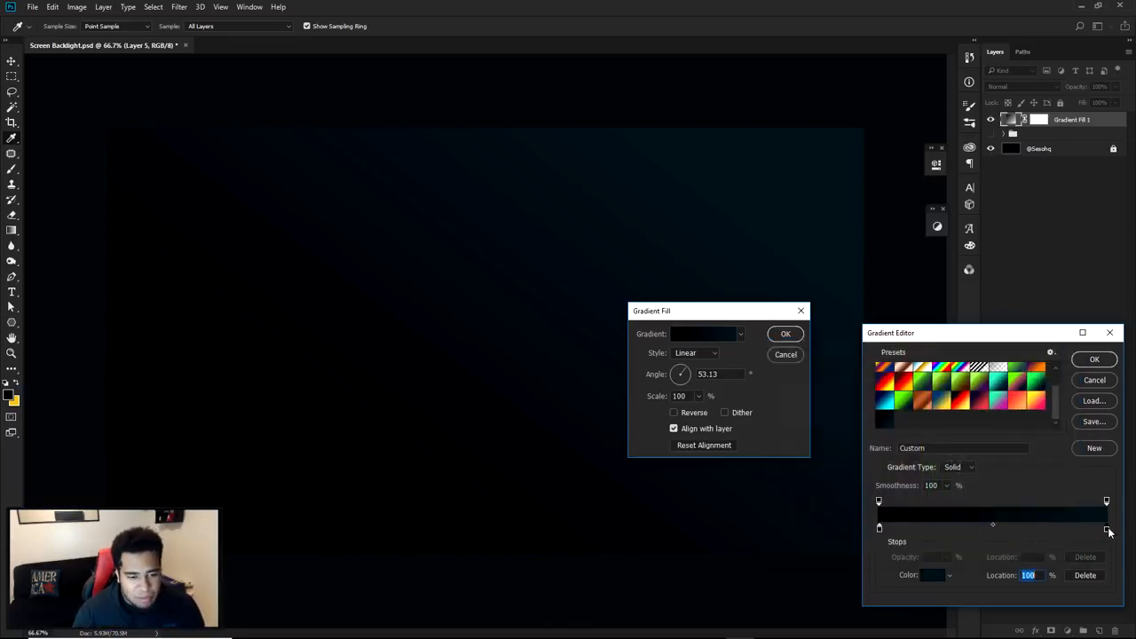
double_click(1108, 529)
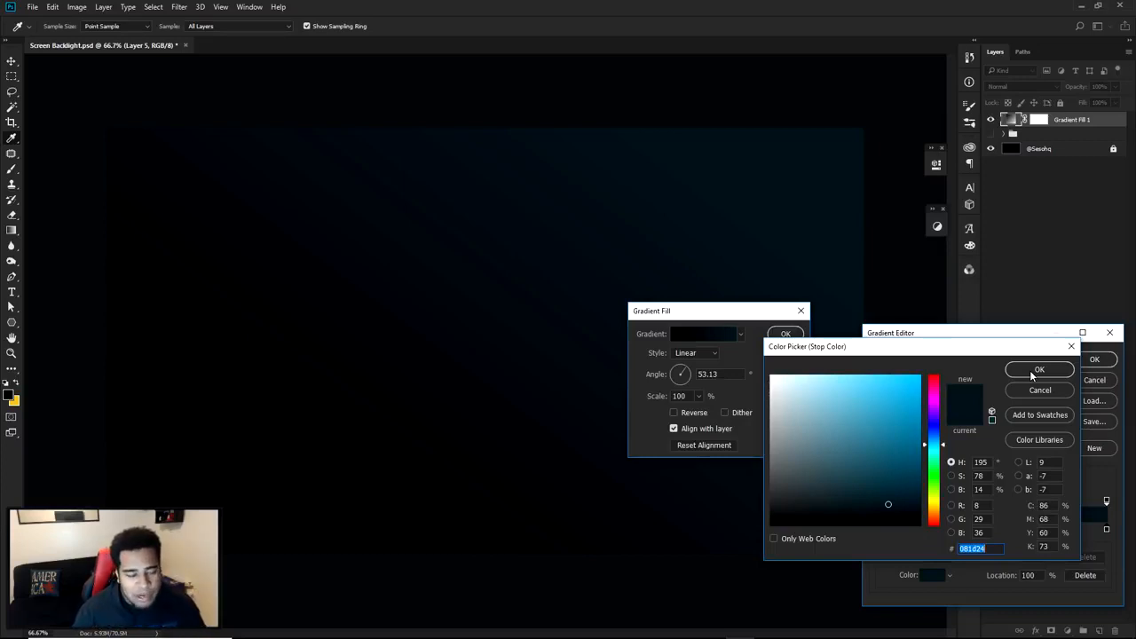
left_click(1034, 370)
left_click(1081, 364)
left_click_drag(722, 305, 822, 290)
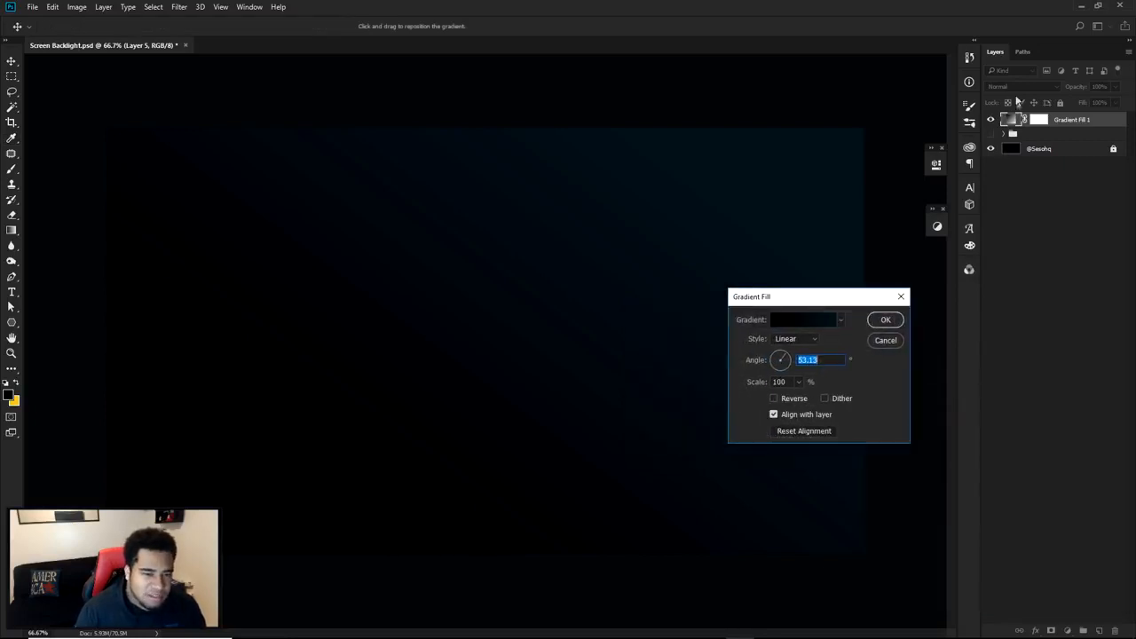
left_click(892, 322)
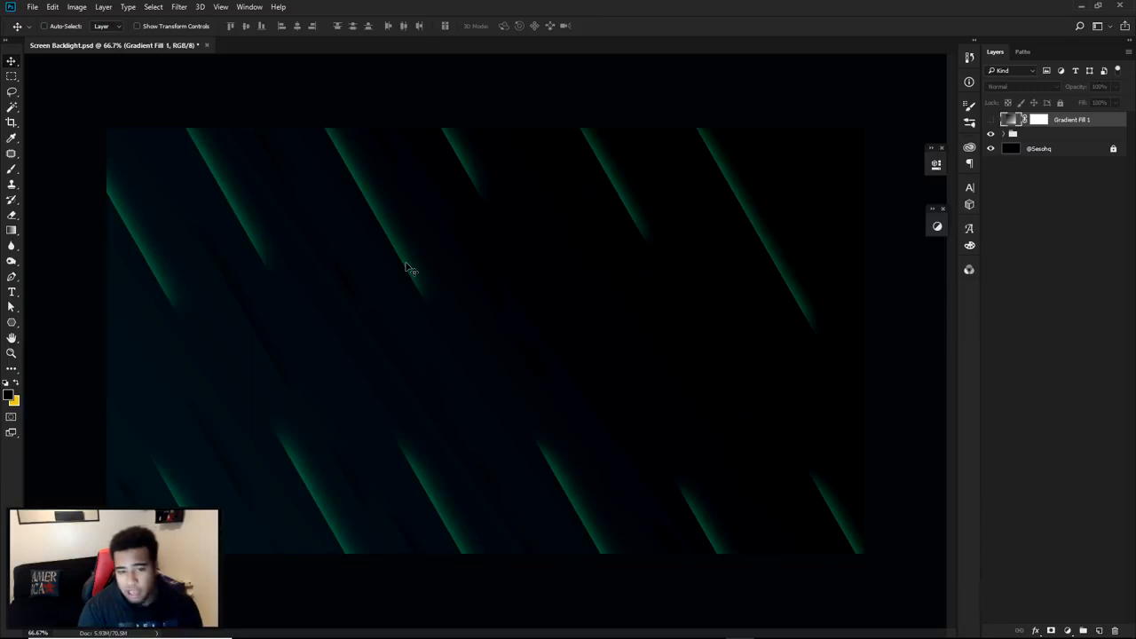
Compare the gradient fill with the stripes group and set its angle to -135°.
left_click(992, 120)
left_click(991, 121)
double_click(1012, 118)
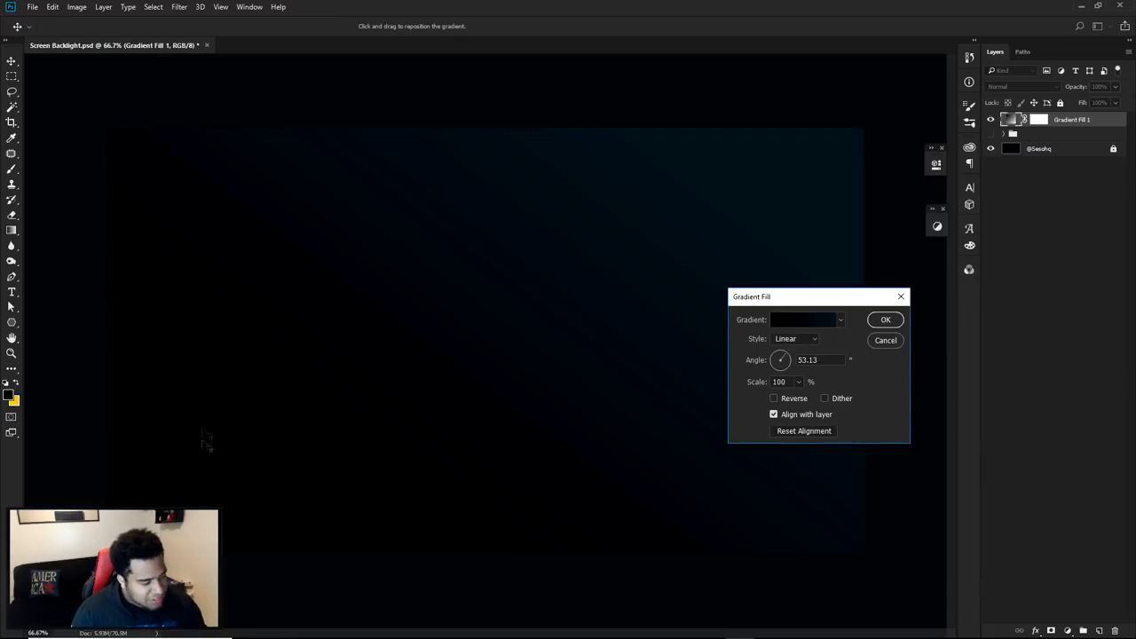
left_click(776, 362)
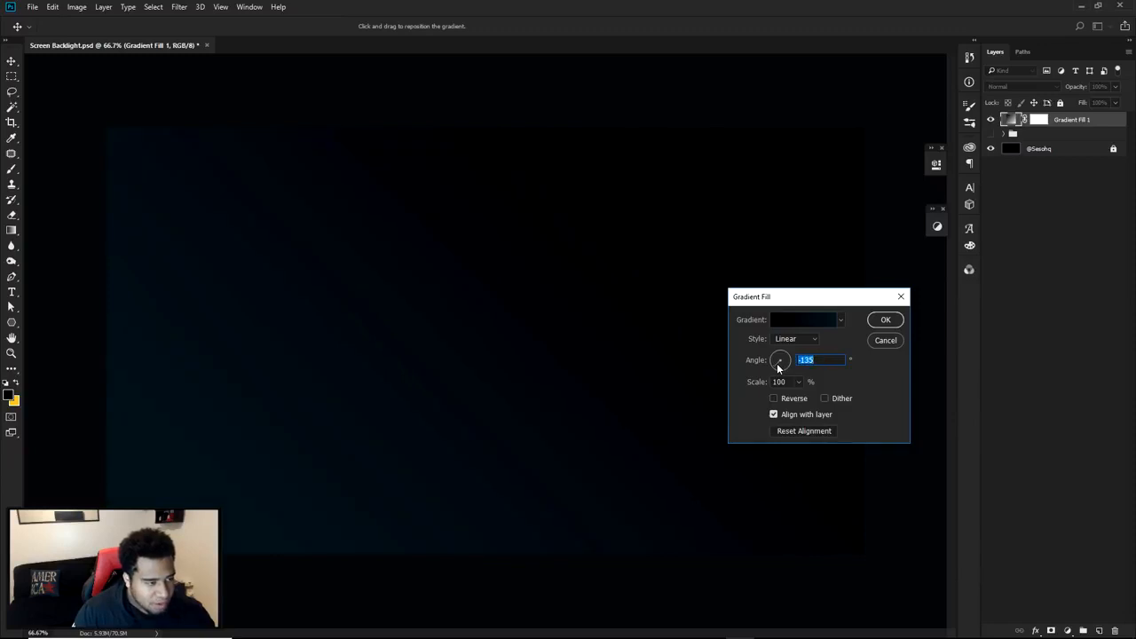
left_click(777, 363, "shift")
left_click(879, 323)
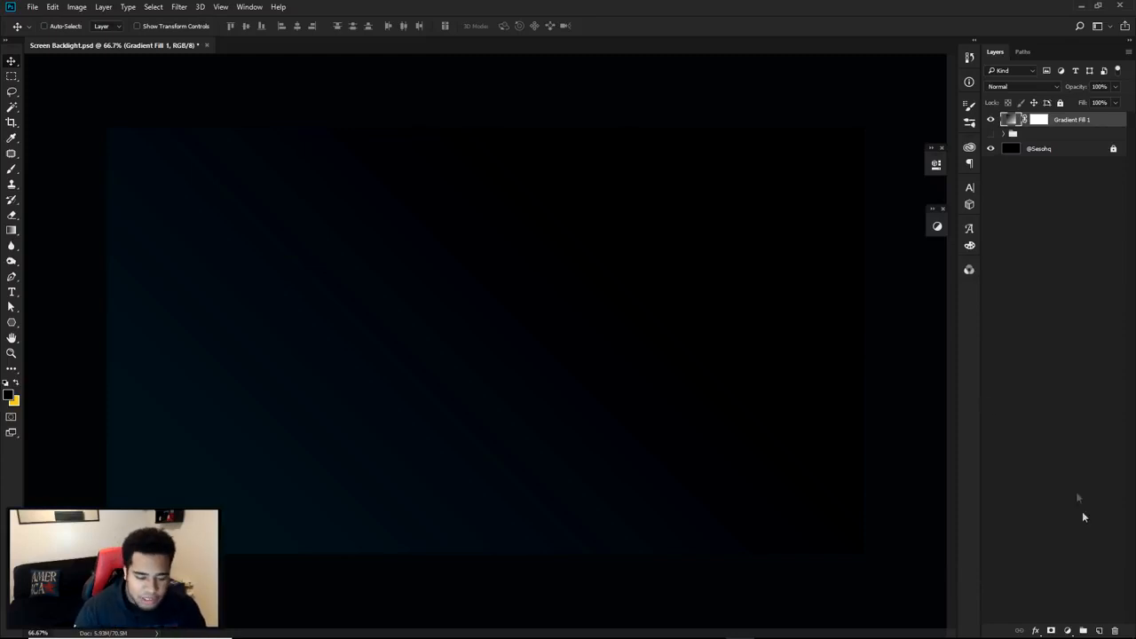
Toggle the visibility of the gradient fill and the stripes group to compare the backgrounds.
left_click(989, 136)
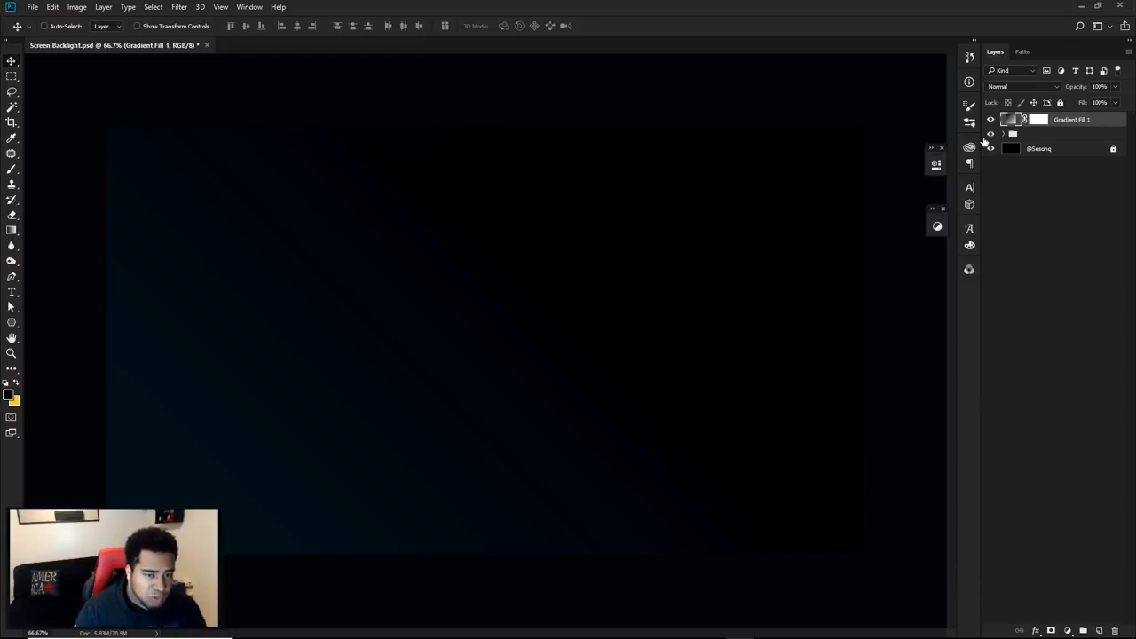
left_click(991, 120)
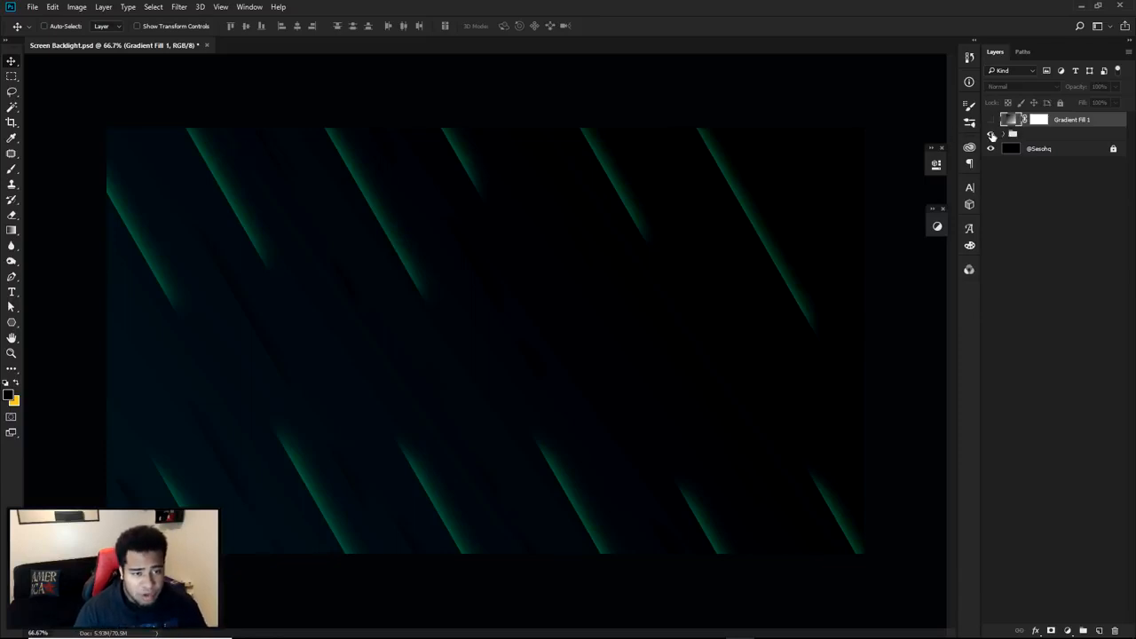
left_click(990, 133)
Add a new layer above the gradient fill and draw a rectangular marquee band across the canvas's full width, above the centre.
left_click(1099, 630)
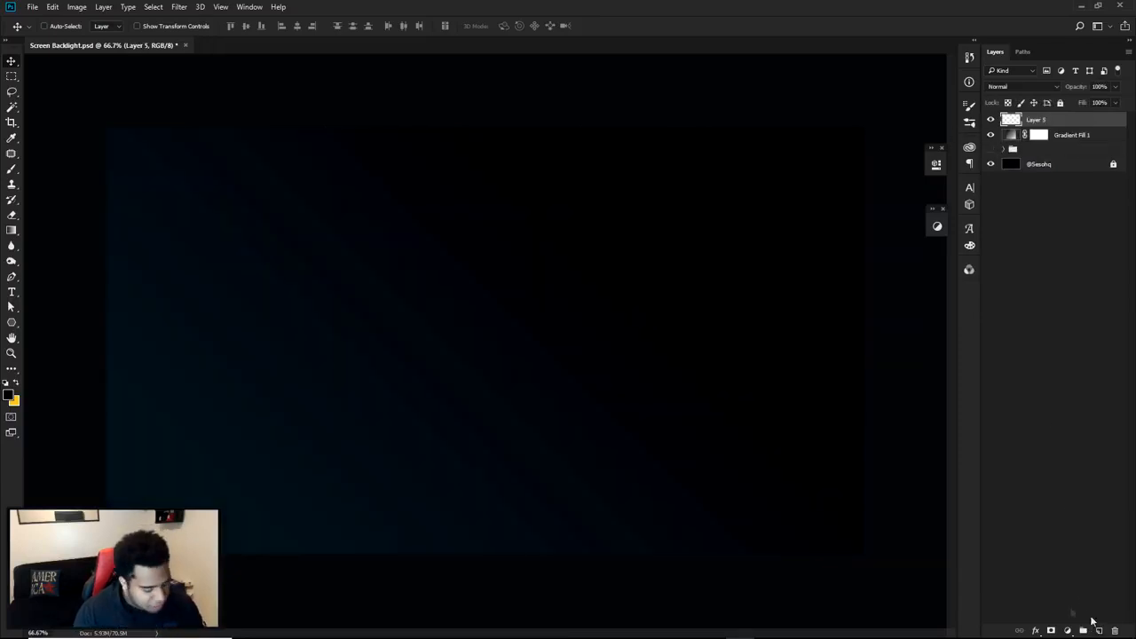
key("m")
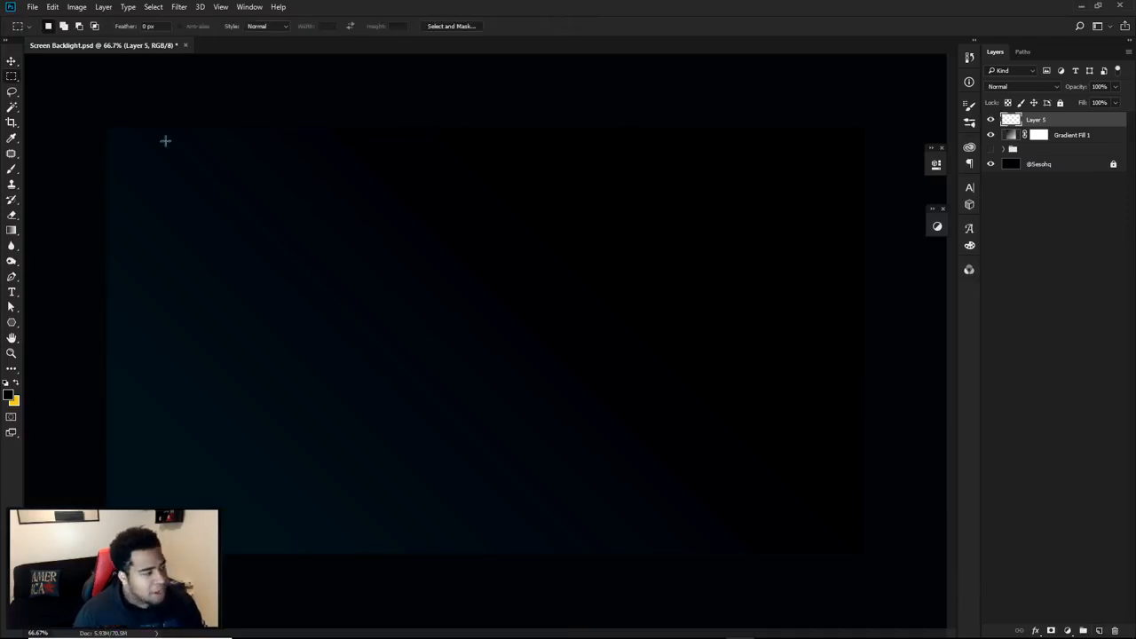
left_click_drag(107, 128, 859, 264)
left_click_drag(698, 222, 689, 347)
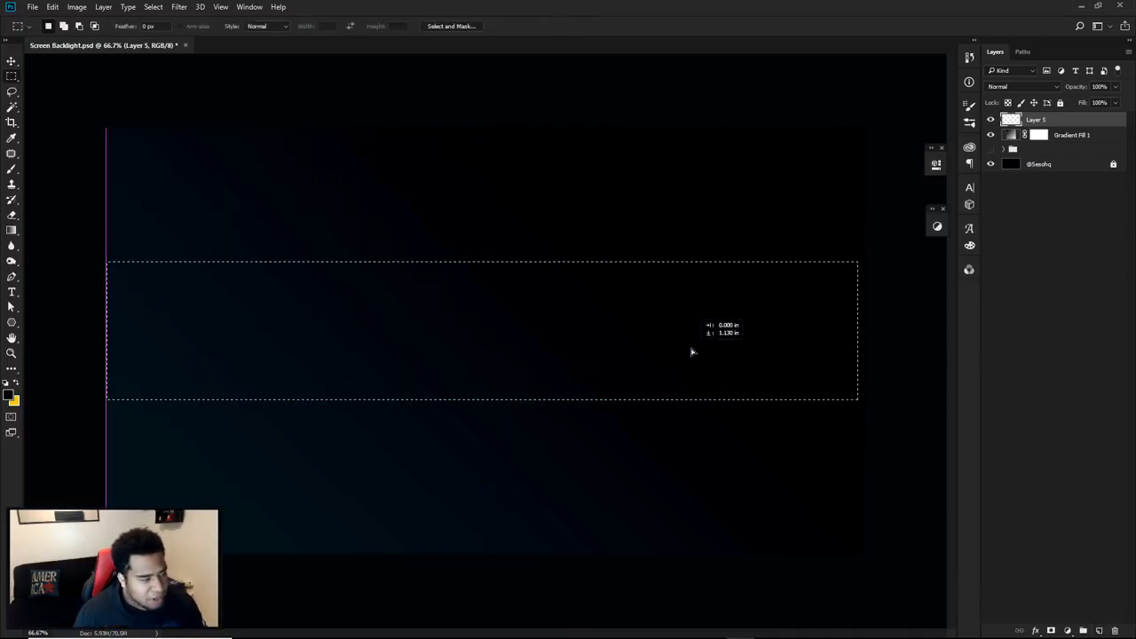
right_click(12, 76)
left_click(68, 77)
left_click_drag(96, 217, 875, 360)
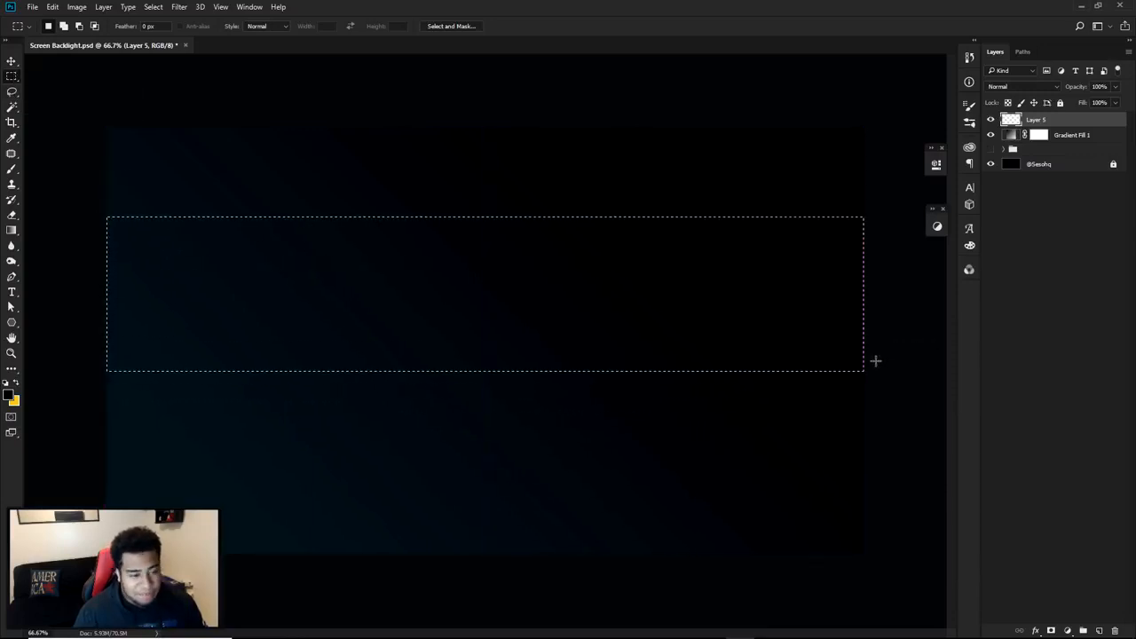
Open the new document settings, check the width, height and resolution fields, and close them without creating a document.
left_click(32, 6)
left_click(42, 19)
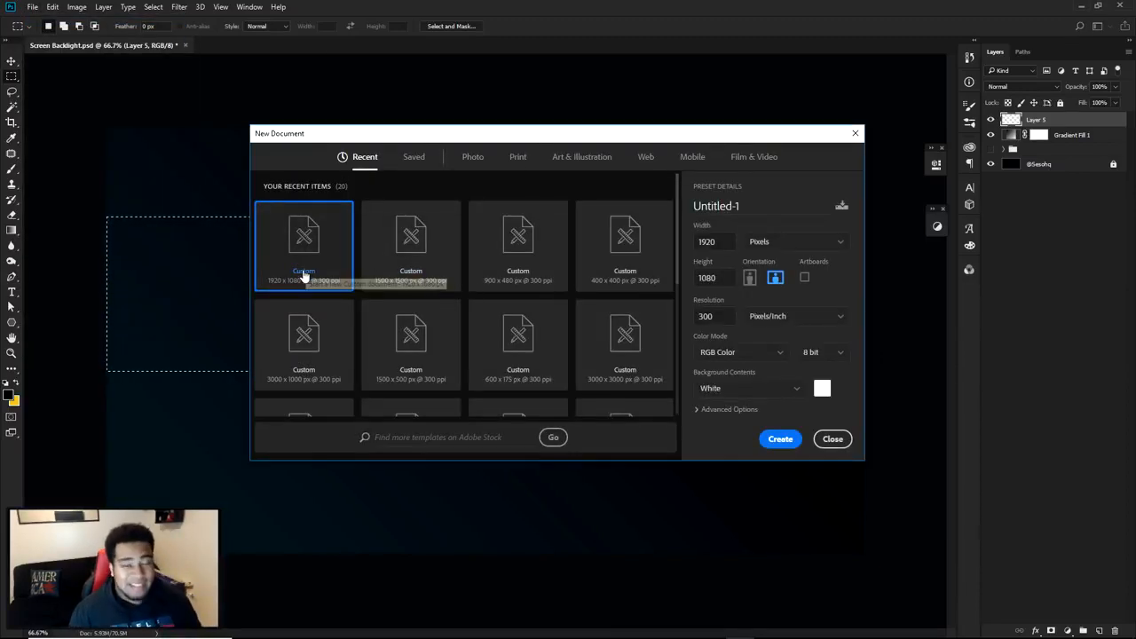
key("Tab")
key("Tab")
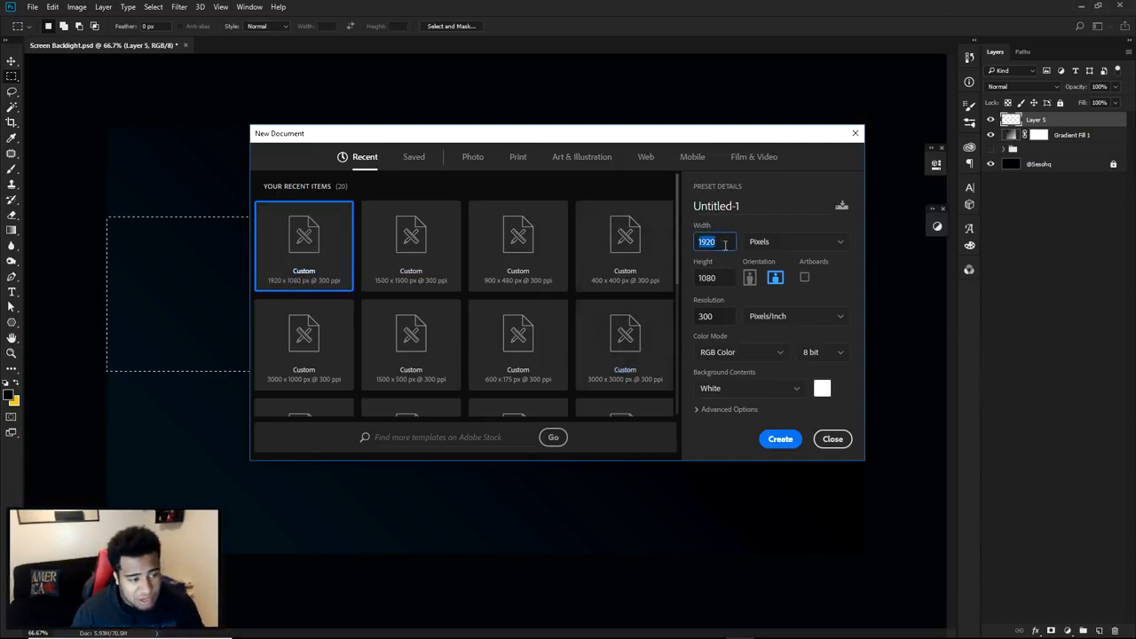
key("Tab")
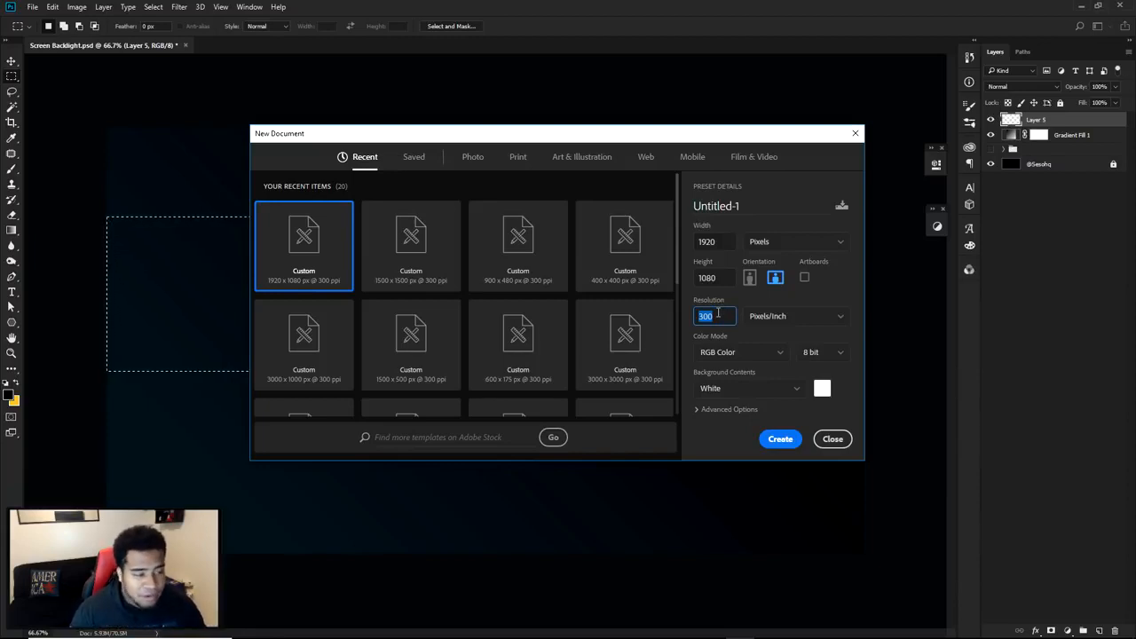
left_click(833, 440)
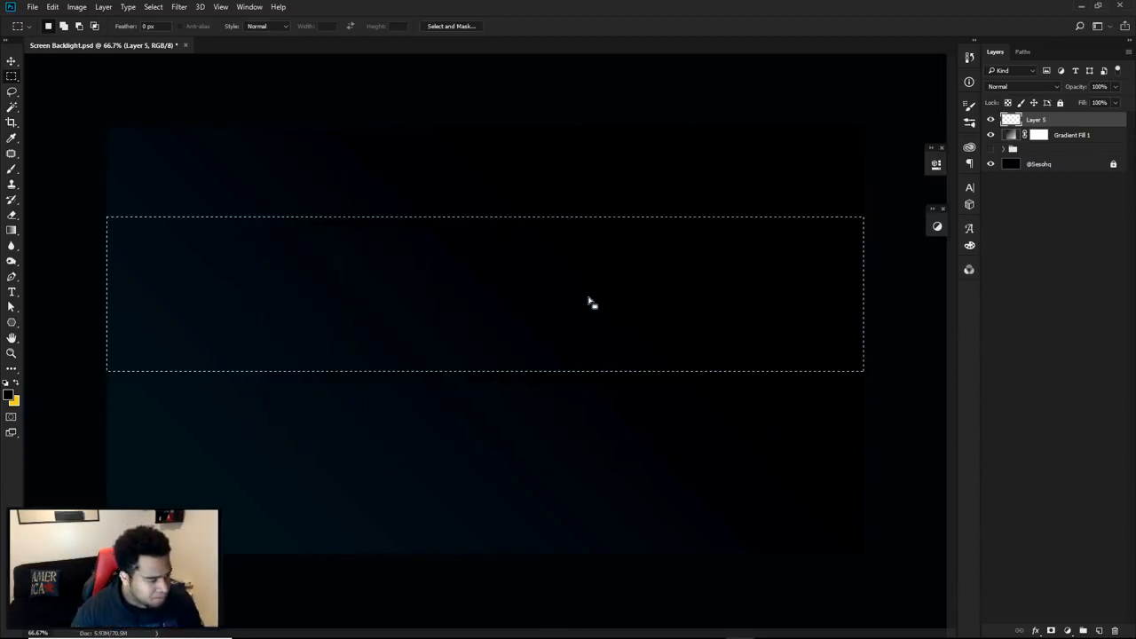
Rotate the marquee selection by 45° into a diagonal band and move it toward the canvas's left side.
right_click(589, 297)
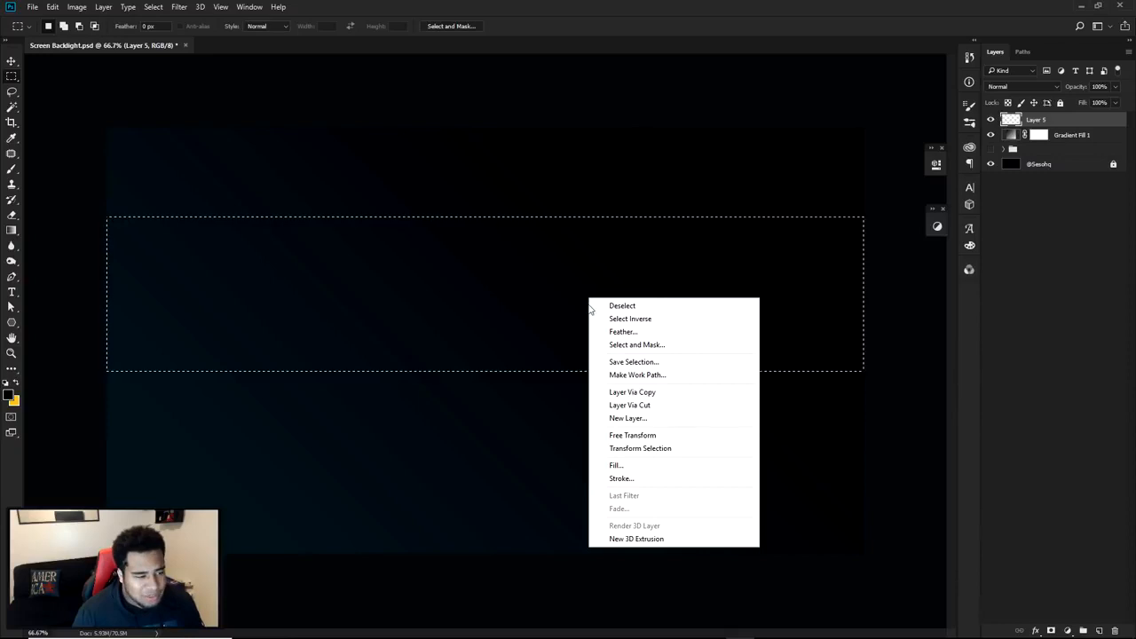
left_click(641, 451)
left_click_drag(879, 228, 753, 442)
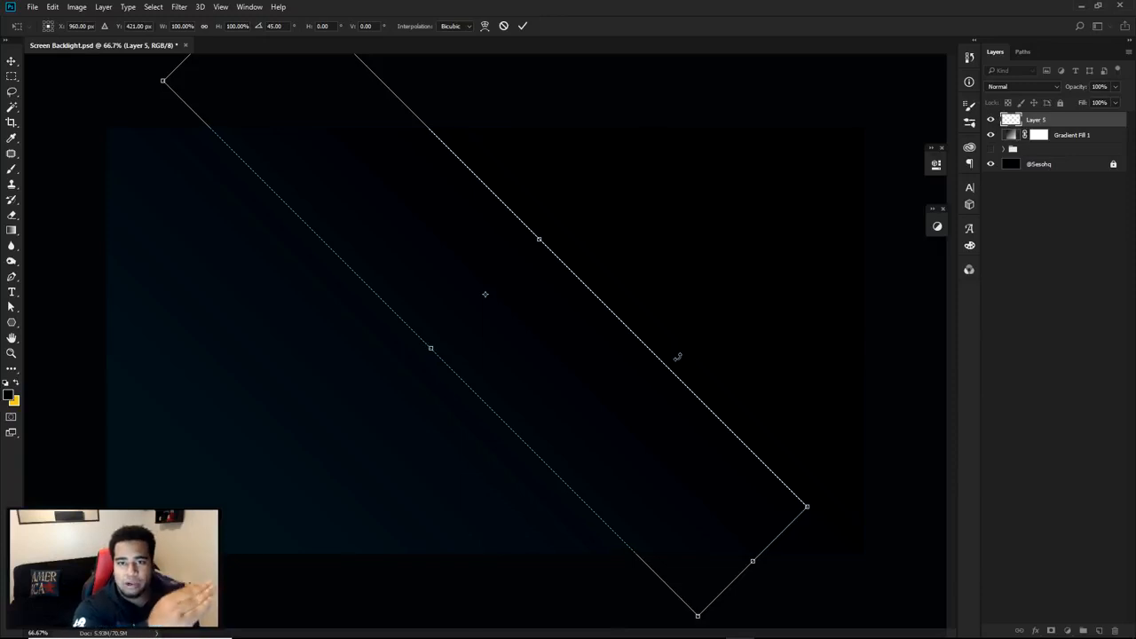
key("Return")
mouse_move(589, 387)
left_mouse_down()
mouse_move(460, 384)
mouse_move(469, 381)
left_mouse_up()
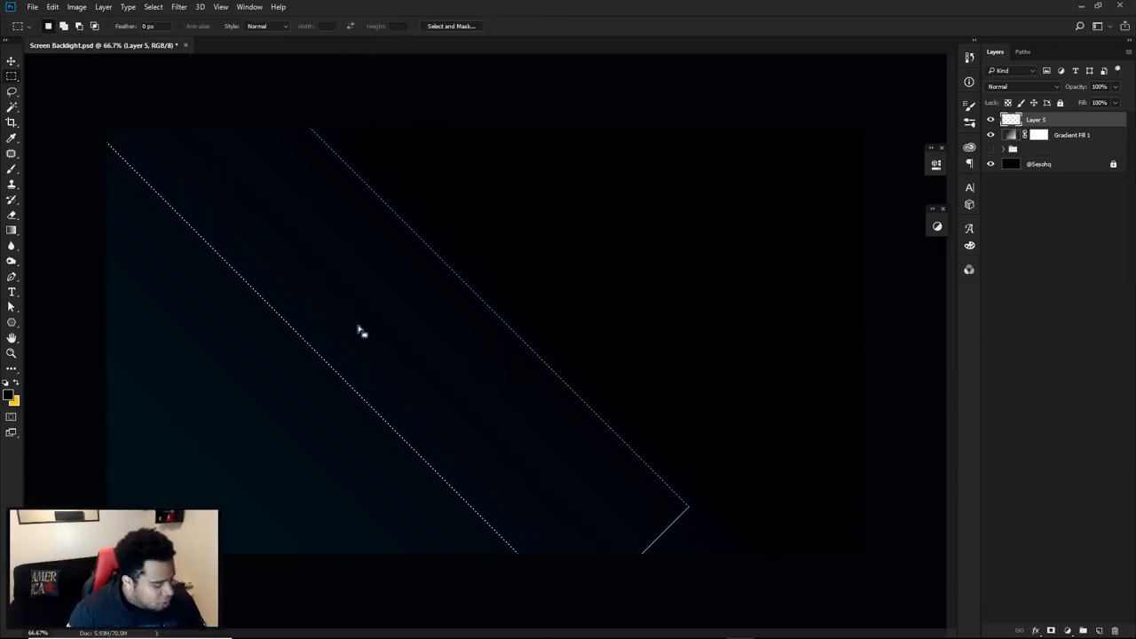
Set up the Brush tool with a white foreground colour and a soft tip of about 152 px.
key("b")
left_click_drag(301, 272, 342, 293)
left_click_drag(343, 349, 324, 81)
mouse_move(393, 279)
left_mouse_down()
mouse_move(384, 174)
mouse_move(419, 123)
left_mouse_up()
left_click_drag(271, 242, 302, 227)
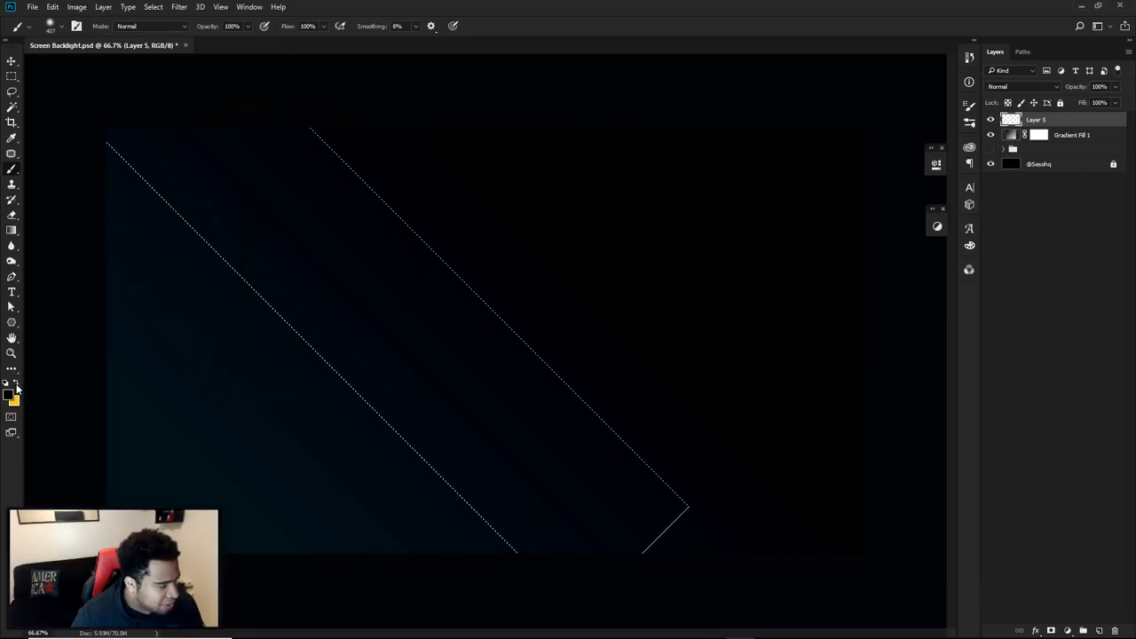
left_click(8, 393)
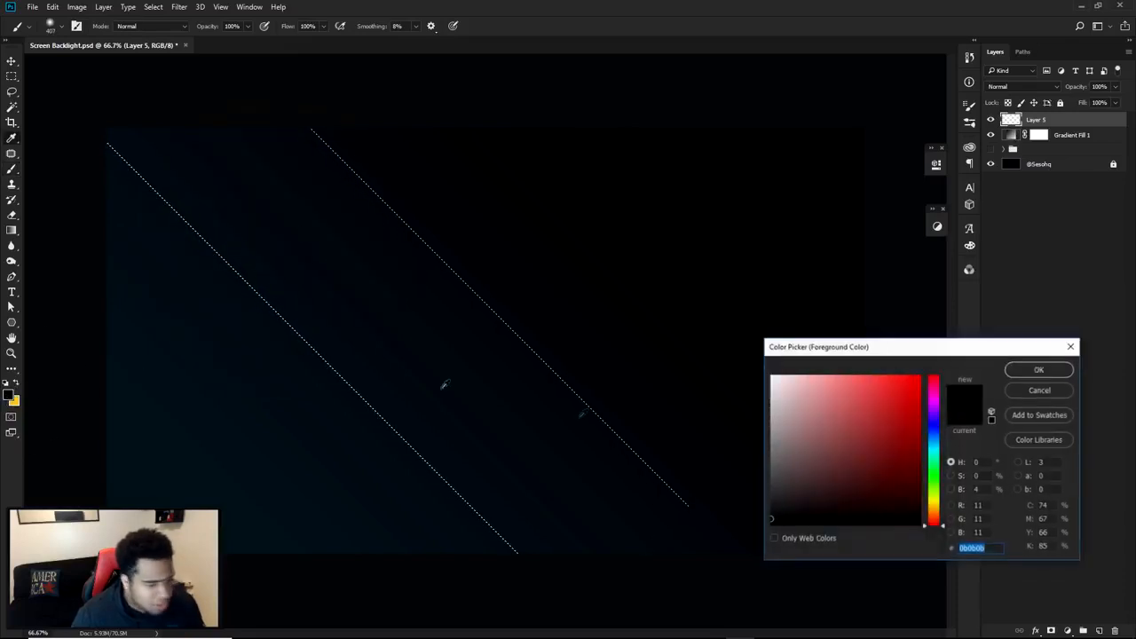
left_click(1012, 368)
mouse_move(225, 266)
left_mouse_down()
mouse_move(175, 254)
mouse_move(210, 263)
left_mouse_up()
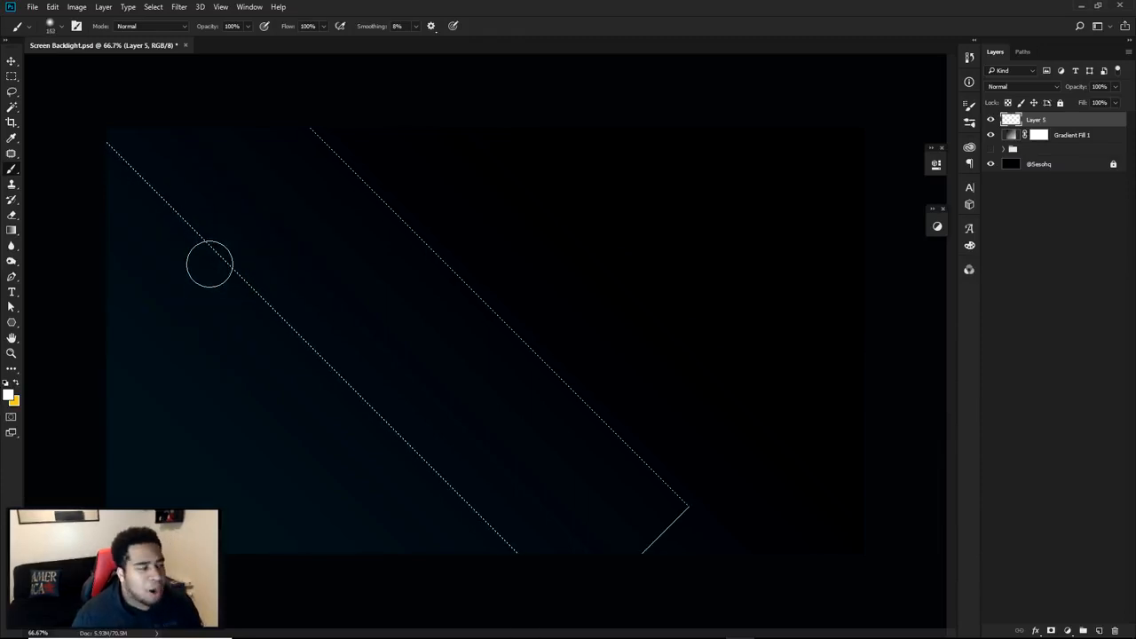
Paint a thin soft white stroke inside the selection along its lower edge at the canvas's upper-left corner, undoing the trial strokes.
left_click_drag(198, 274, 77, 141)
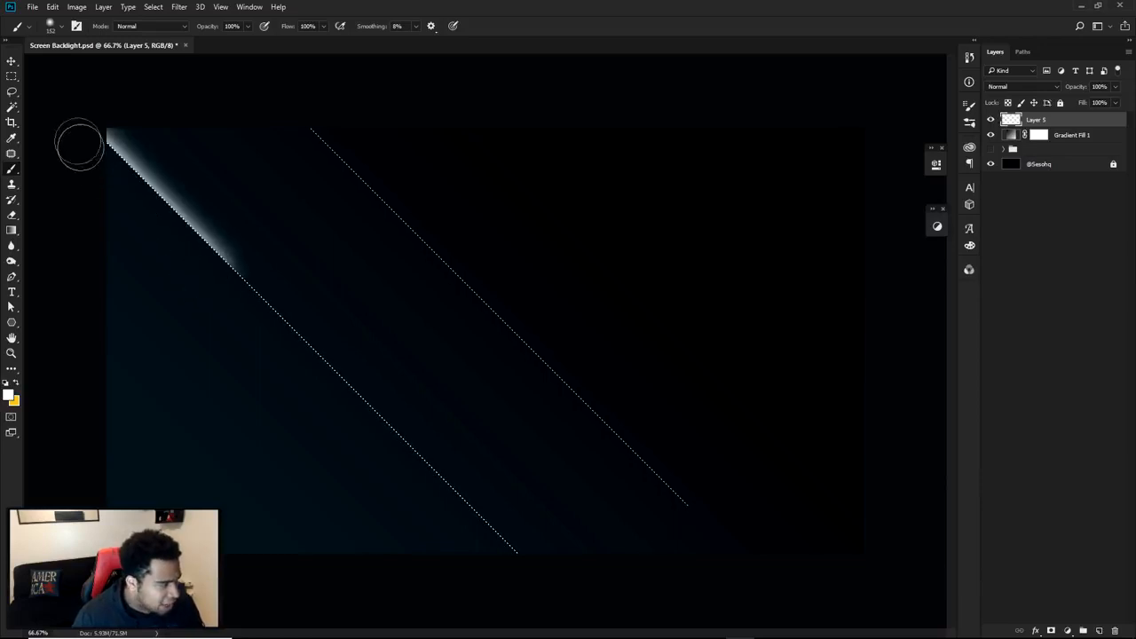
key("ctrl+z")
left_click(227, 259)
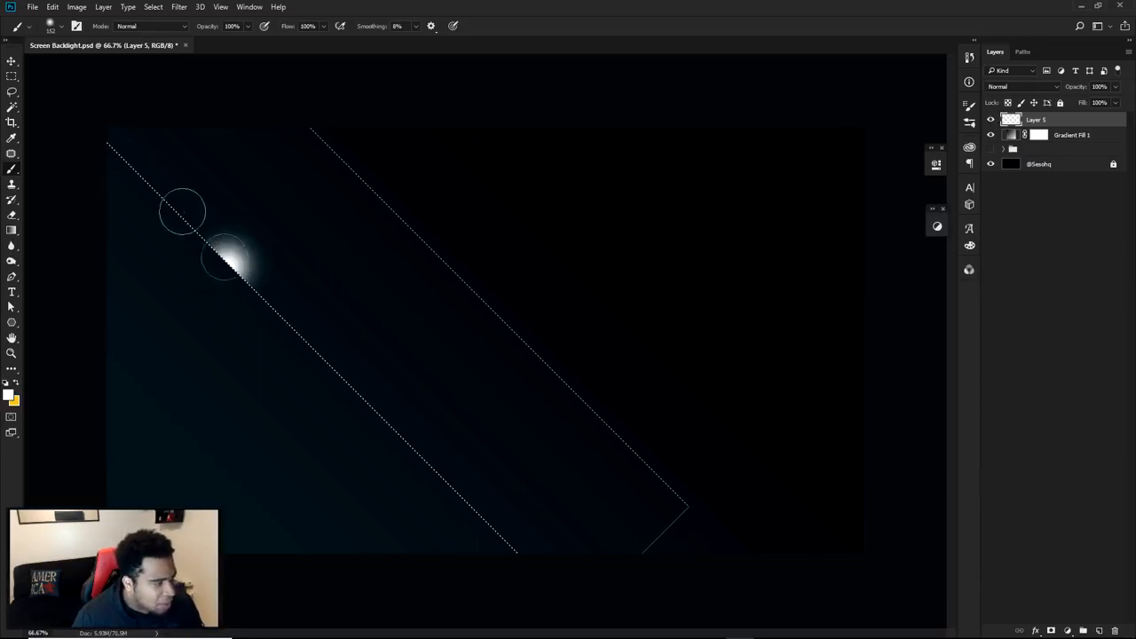
left_click(91, 127, "shift")
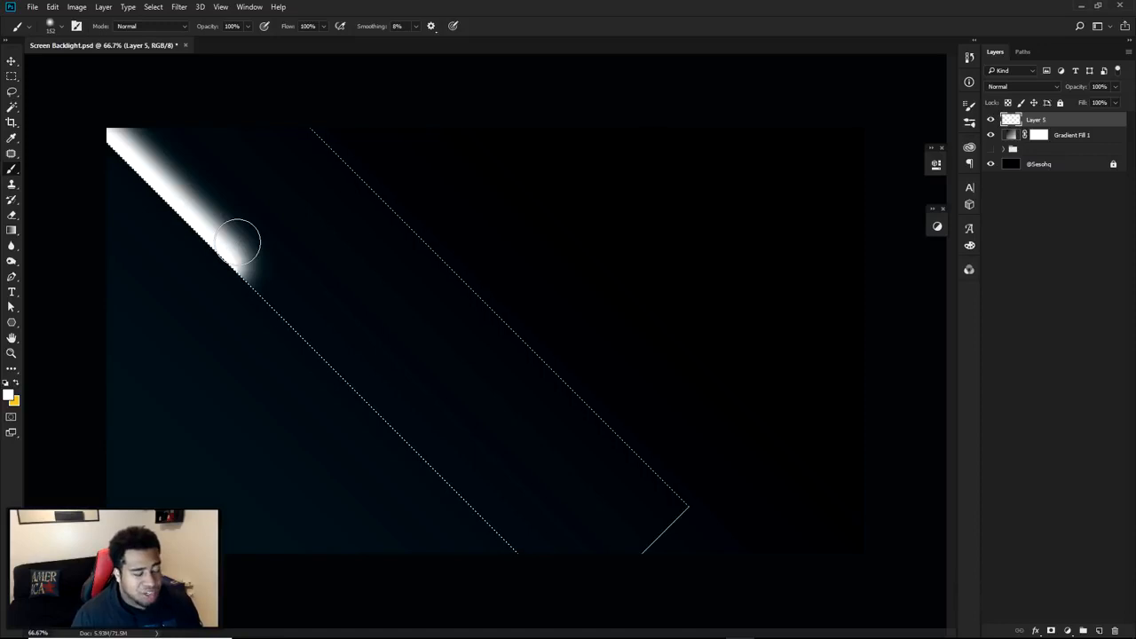
key("ctrl+z")
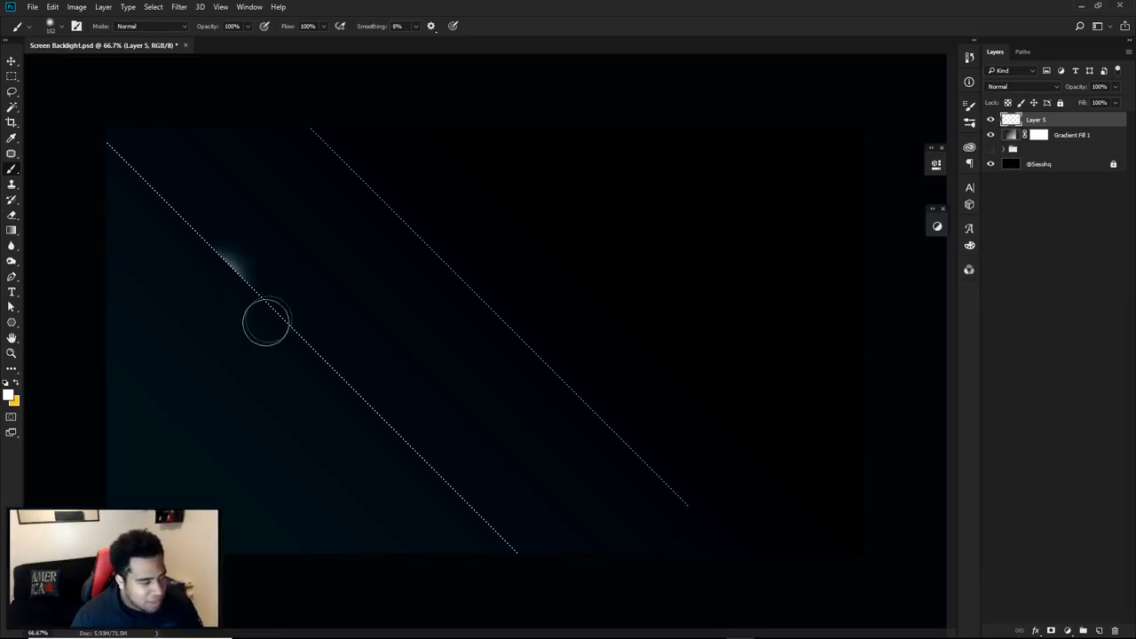
left_click(270, 311)
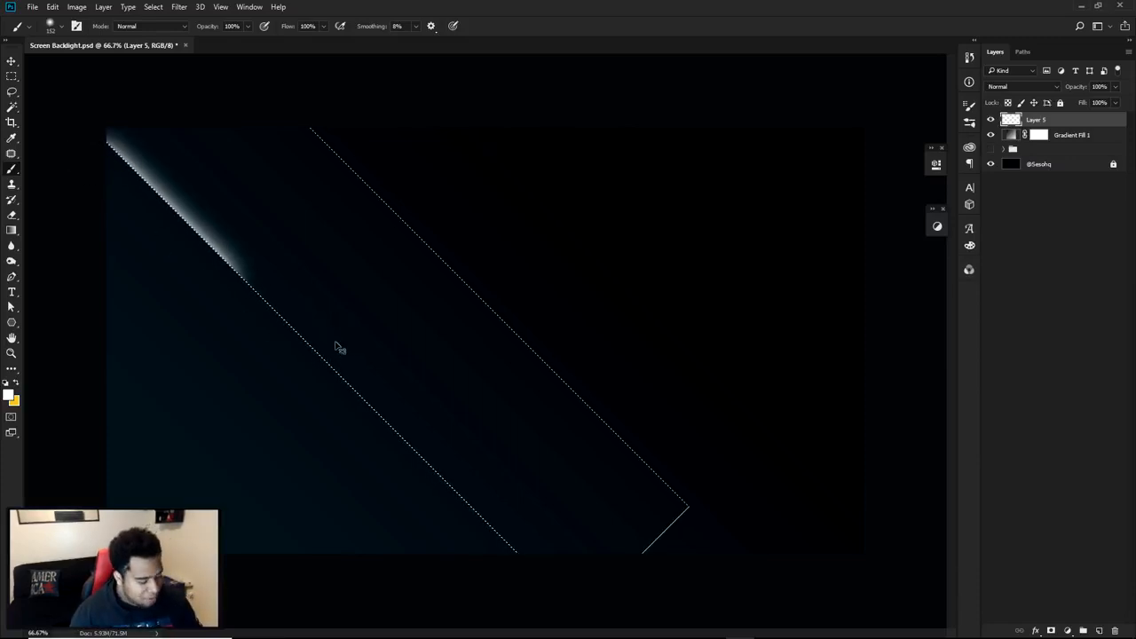
Clear the selection and toggle layer visibility to compare the painted stripe with the existing stripes group.
key("ctrl+d")
key("v")
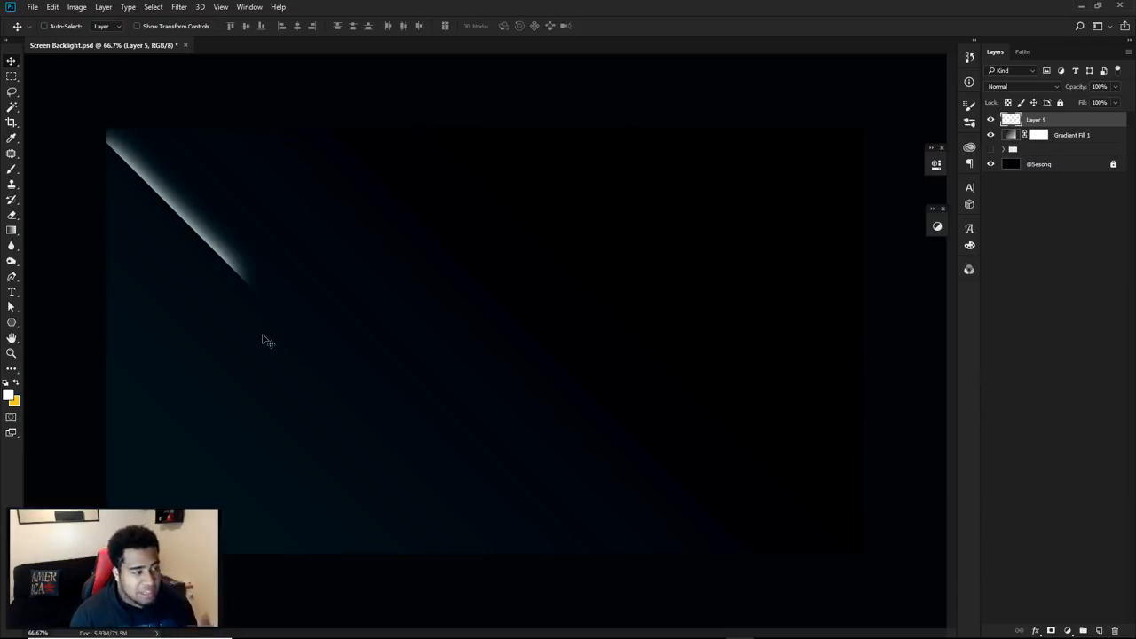
left_click(991, 134)
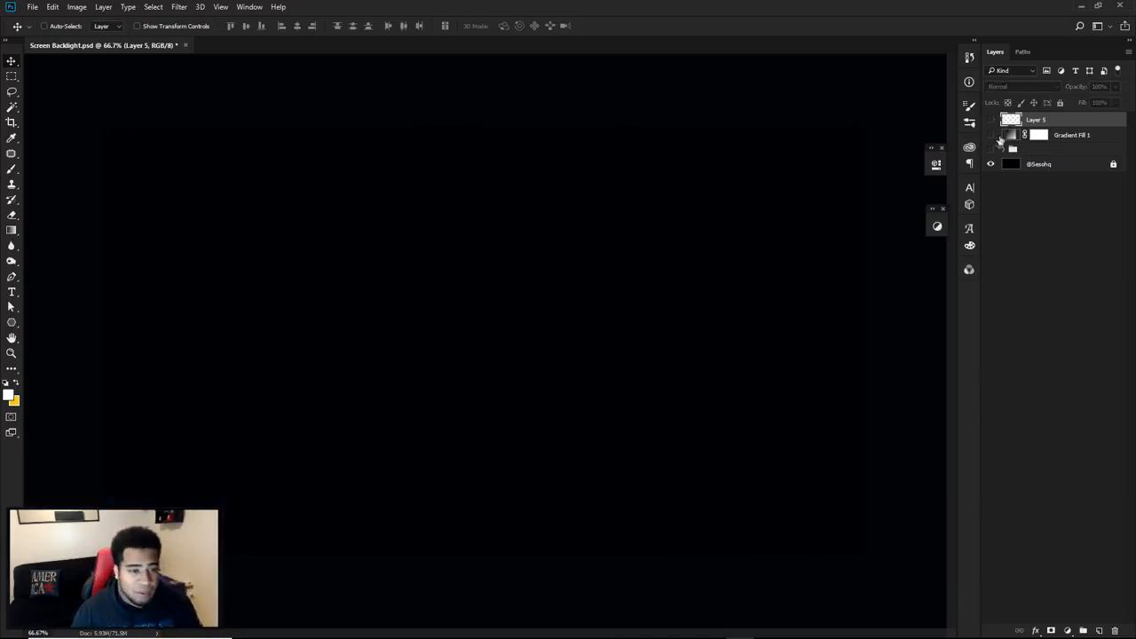
left_click(991, 148)
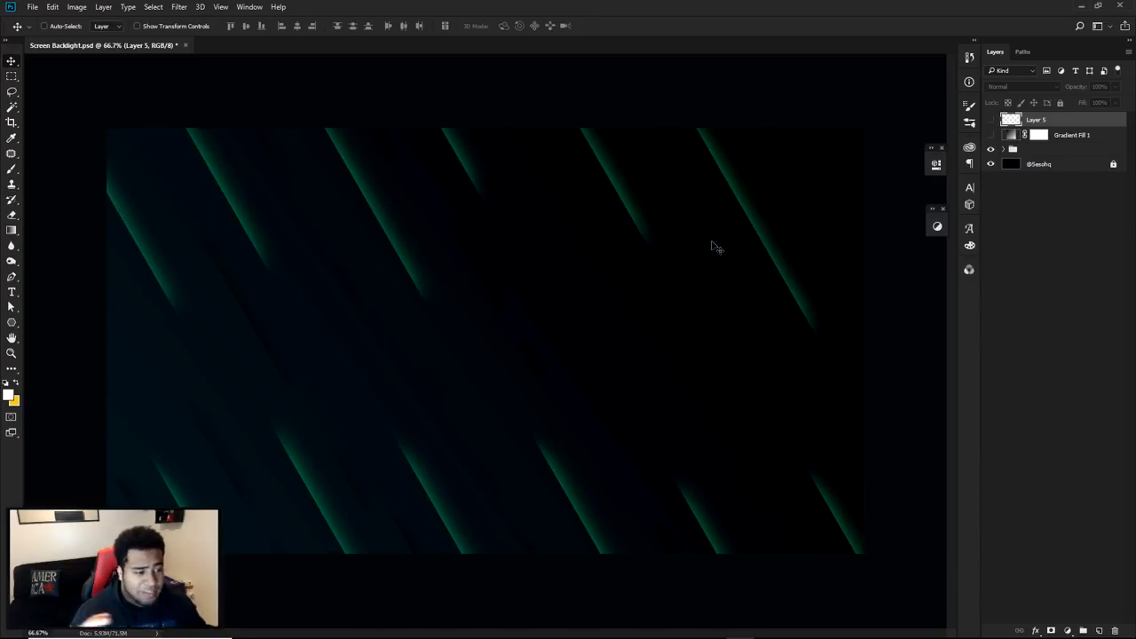
left_click(990, 148)
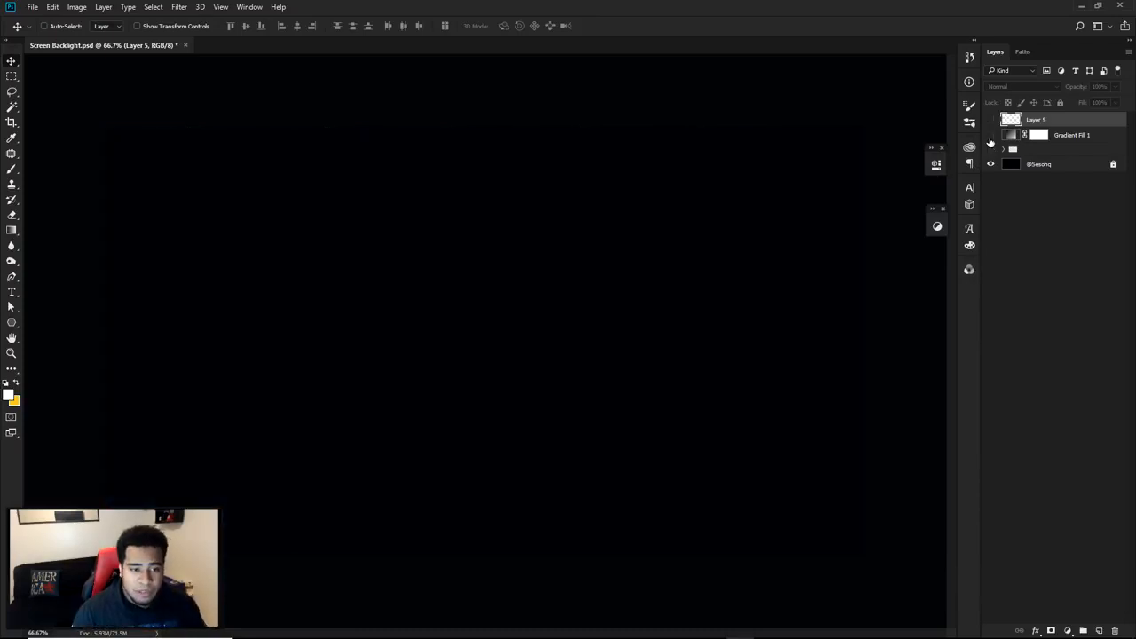
left_click(990, 134)
left_click(991, 119)
Apply a Color Overlay in green 3ef7b4 to the painted stripe's layer.
double_click(1074, 127)
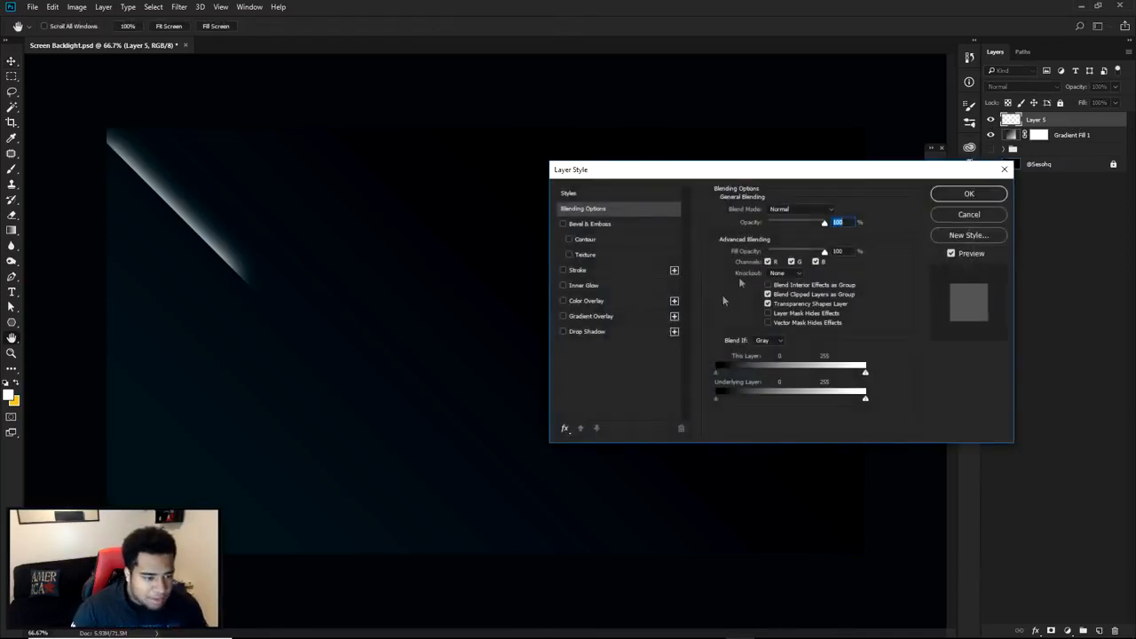
left_click(590, 301)
left_click(837, 212)
left_click_drag(934, 471, 933, 459)
left_click(891, 392)
left_click(886, 384)
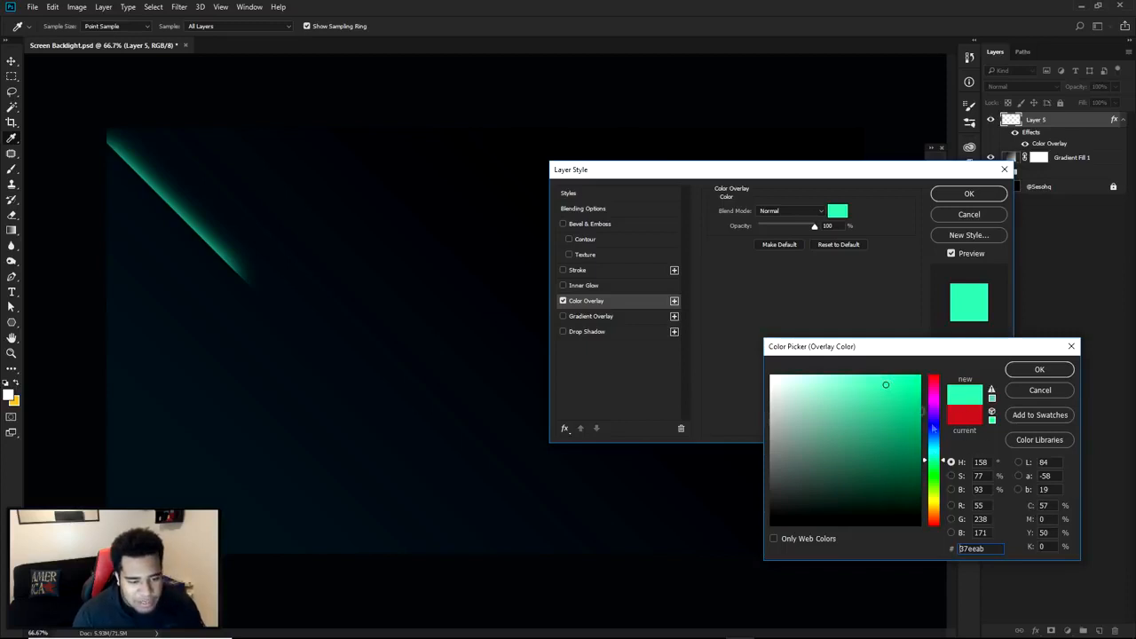
left_click(879, 381)
left_click(883, 379)
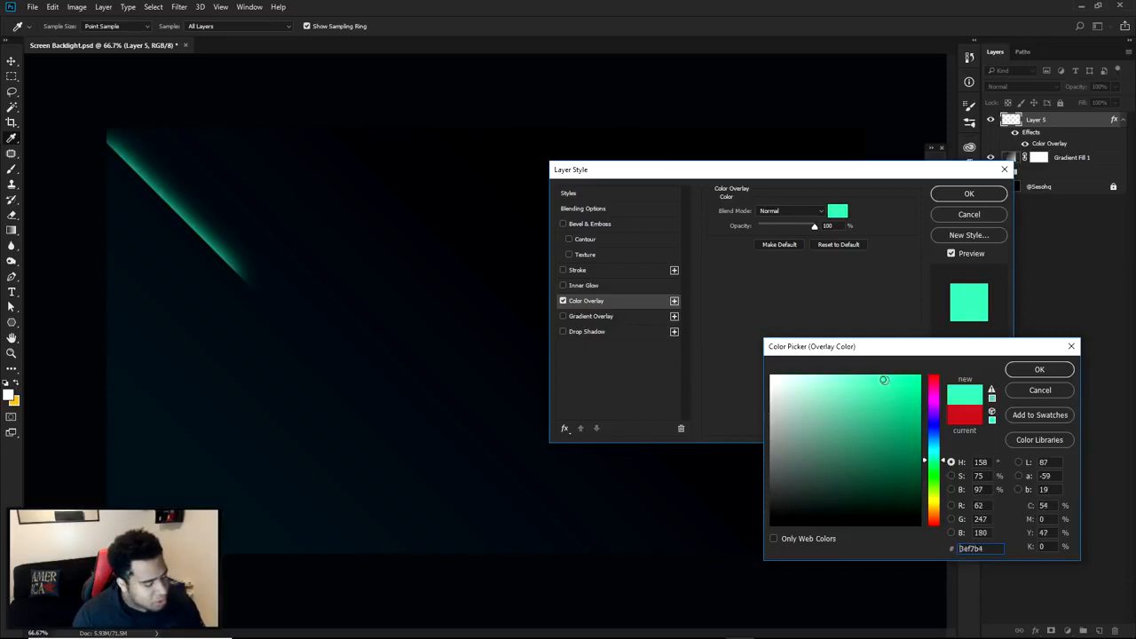
double_click(992, 548)
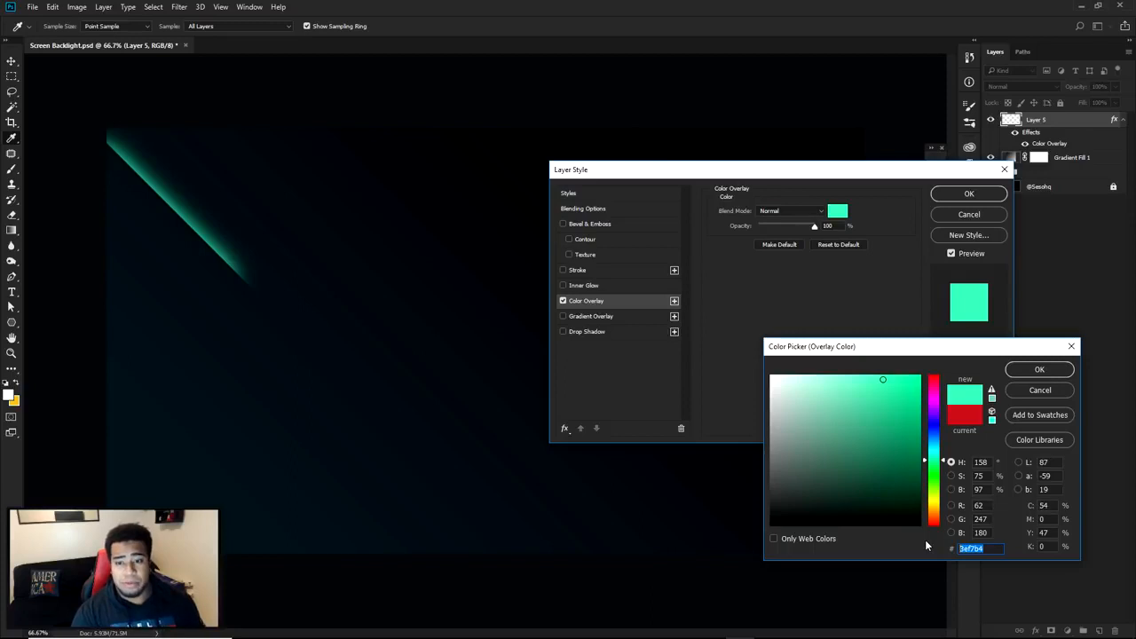
left_click(987, 551)
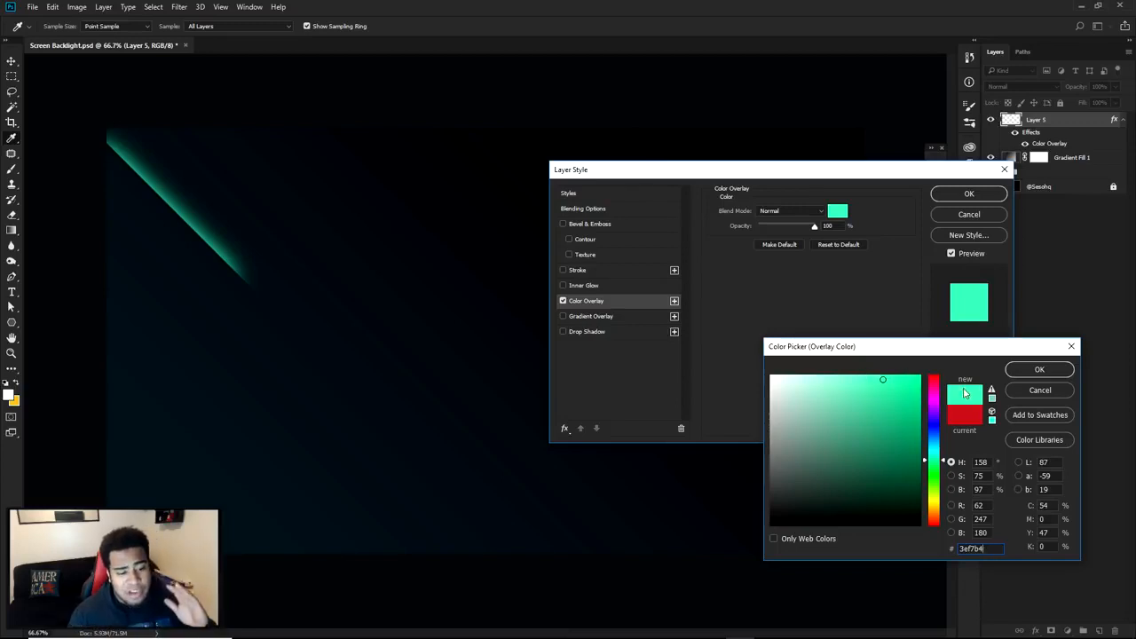
left_click(1039, 369)
left_click(969, 194)
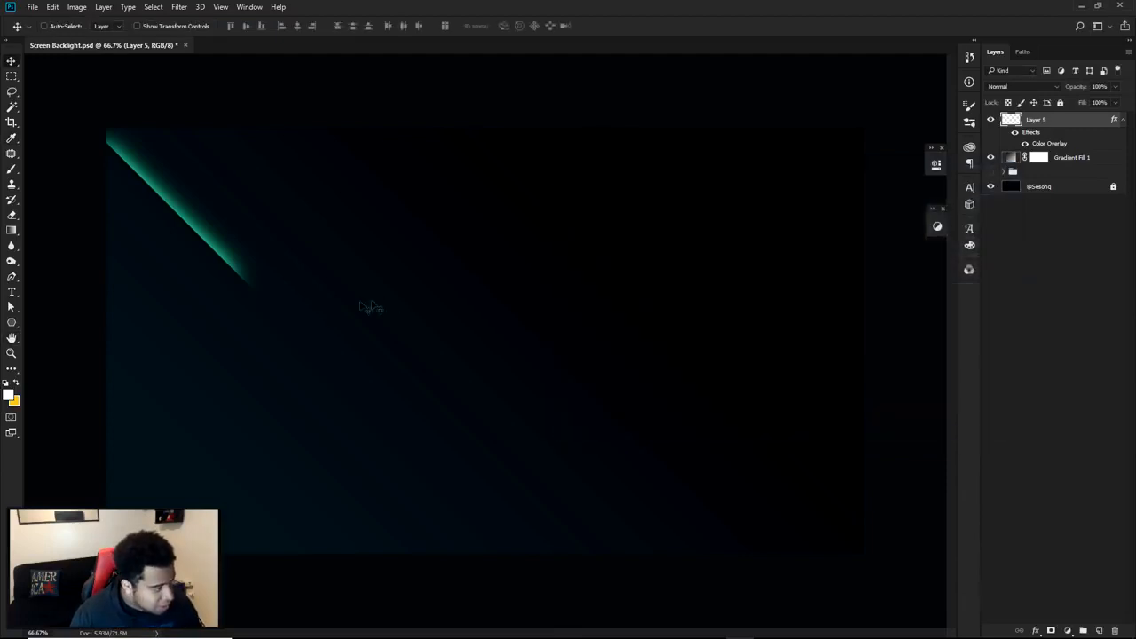
Duplicate the green stripe twice, spacing the copies to its right along the canvas's upper edge.
left_click_drag(240, 328, 366, 325)
mouse_move(424, 365)
left_mouse_down()
mouse_move(388, 319)
mouse_move(522, 361)
left_mouse_up()
Toggle the visibility of the stripe layers, gradient fill and stripes group to compare the two stripe layouts.
left_click_drag(990, 120, 993, 216)
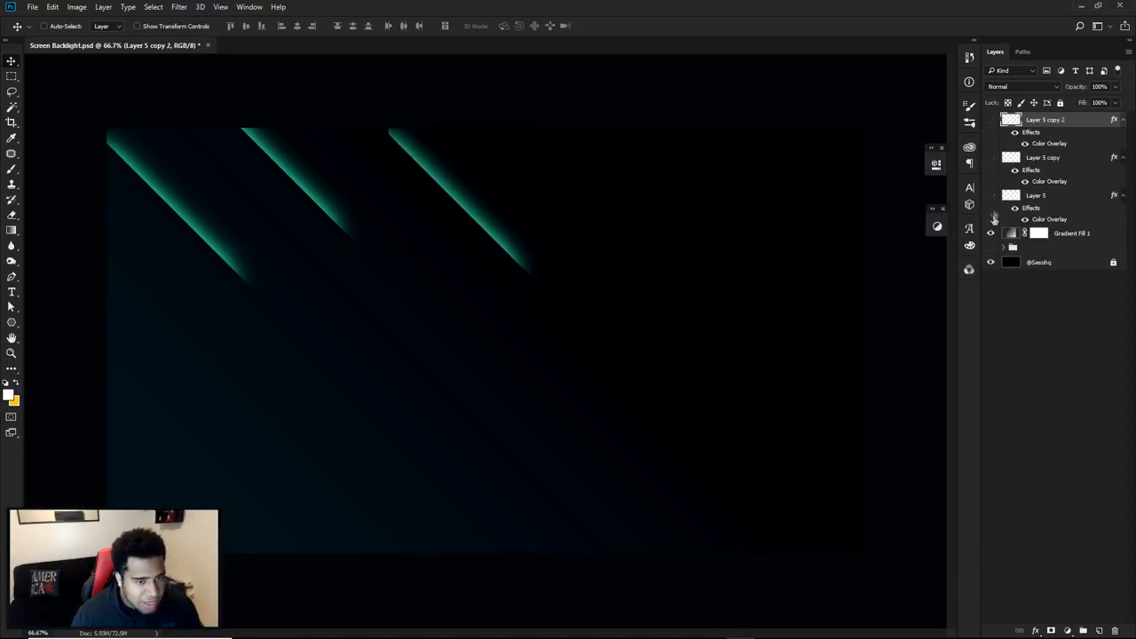
left_click(991, 235)
left_click(993, 248)
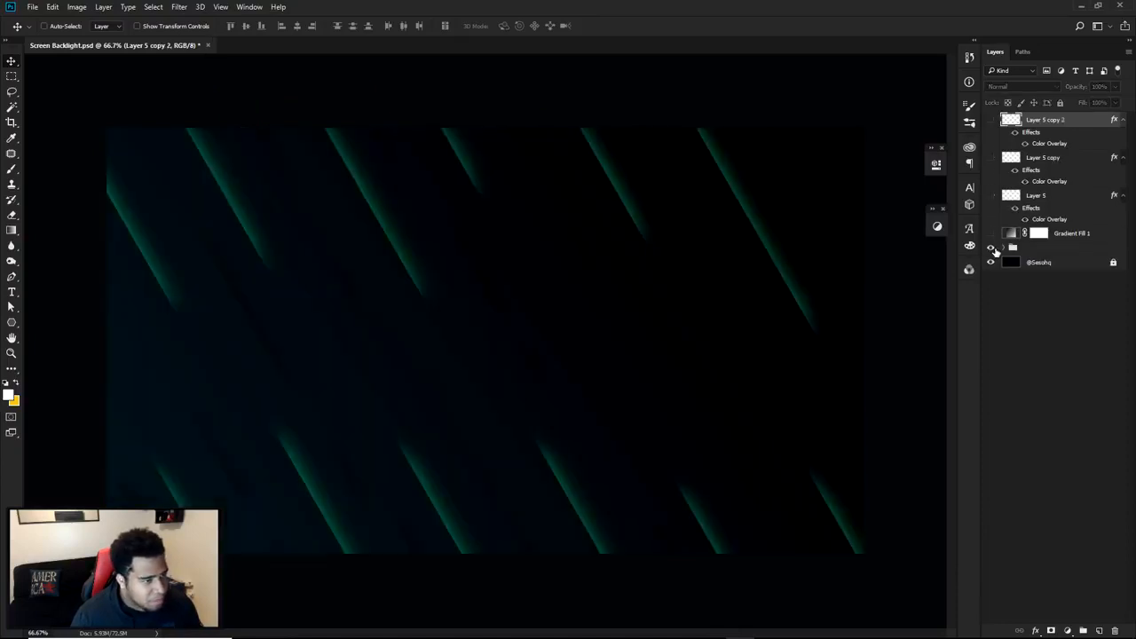
left_click(994, 249)
left_click_drag(990, 122, 993, 232)
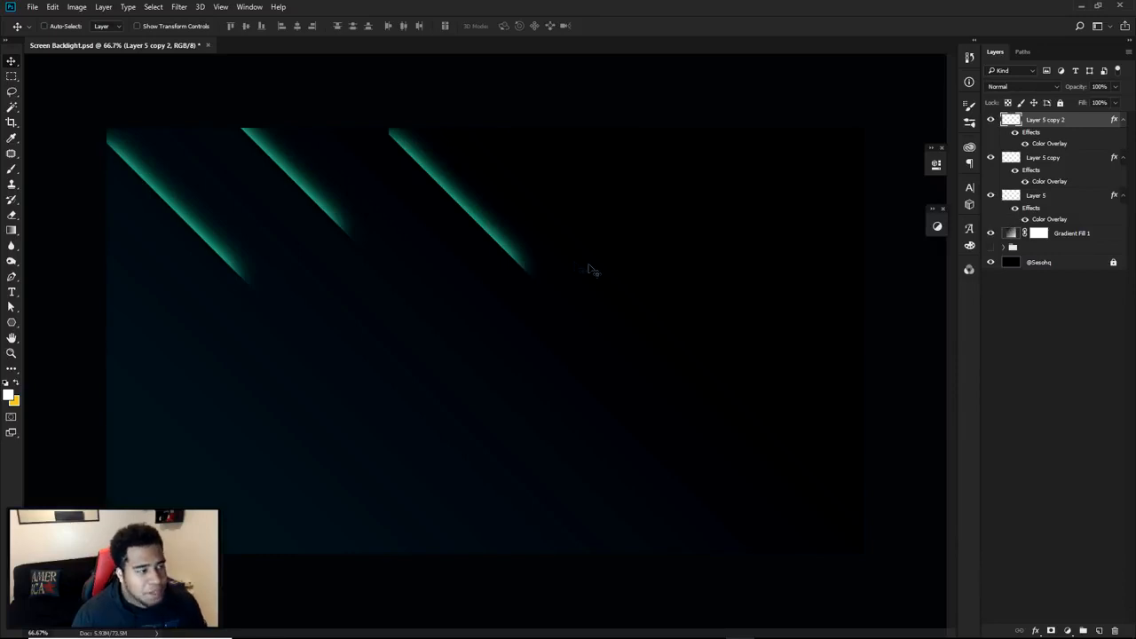
Adjust the third stripe's position, add two more copies along the upper edge, and shift the last copy down and right.
left_click_drag(586, 319, 573, 302)
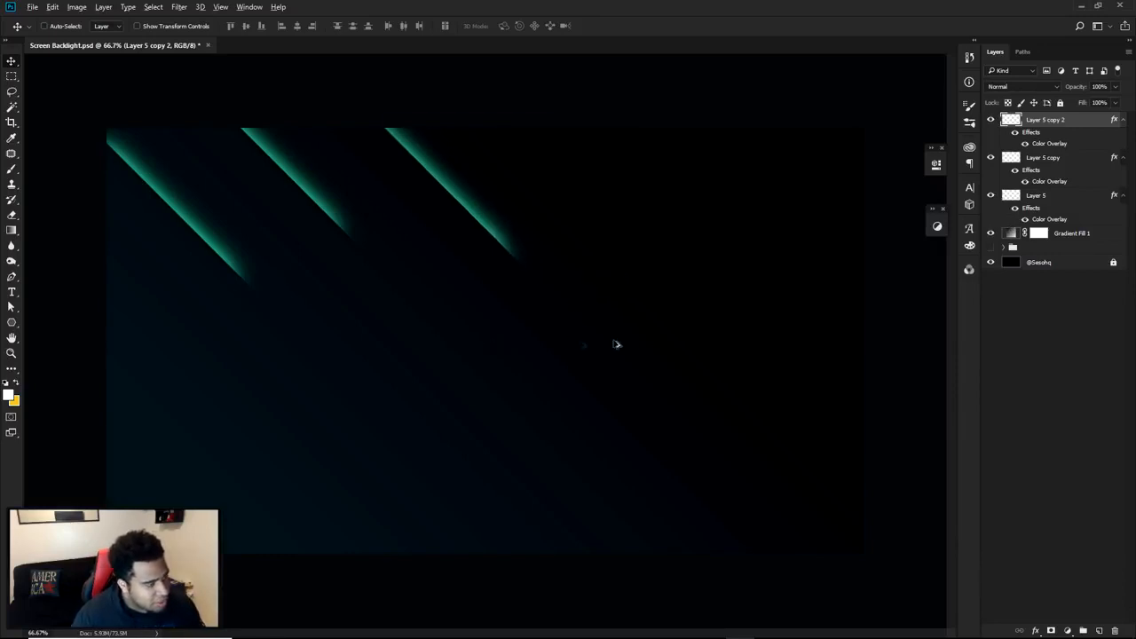
mouse_move(441, 328)
left_mouse_down()
mouse_move(807, 307)
mouse_move(757, 298)
left_mouse_up()
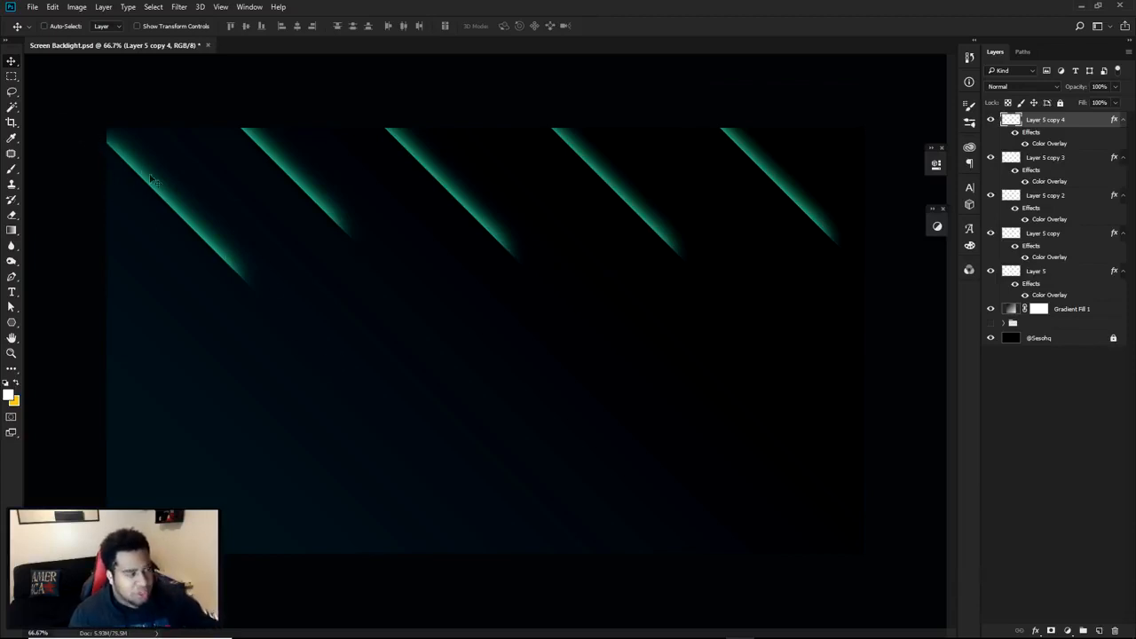
left_click_drag(773, 127, 819, 209)
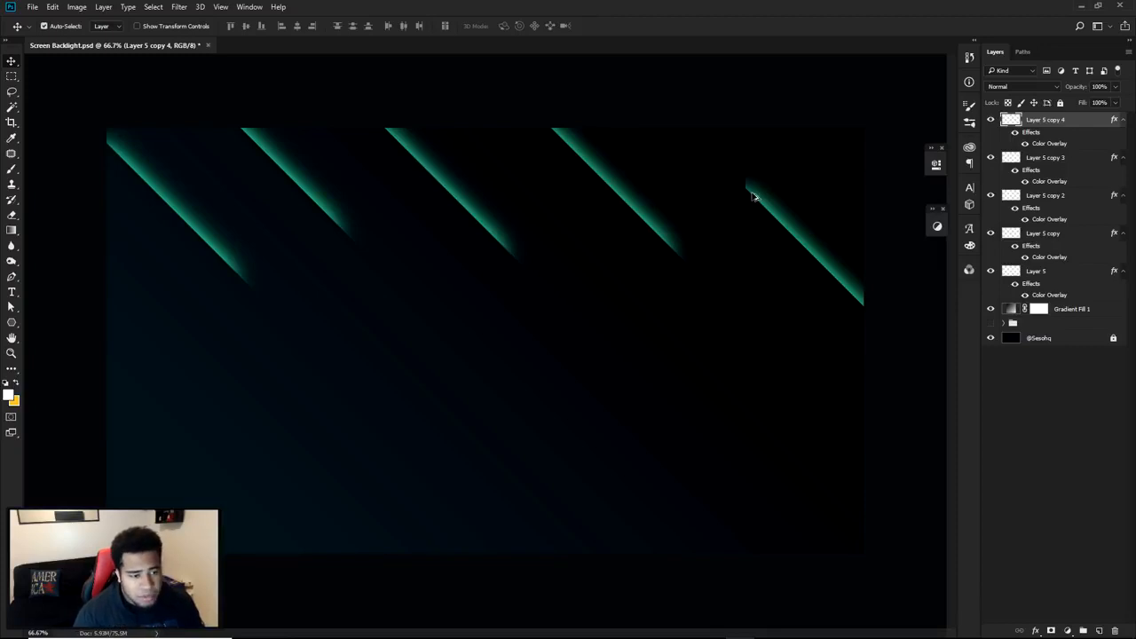
Undo the stripe duplications and moves back to the single original green stripe.
key("ctrl+z")
key("ctrl+z")
key("ctrl+z")
key("ctrl+z")
key("ctrl+z")
key("ctrl+z")
key("ctrl+z")
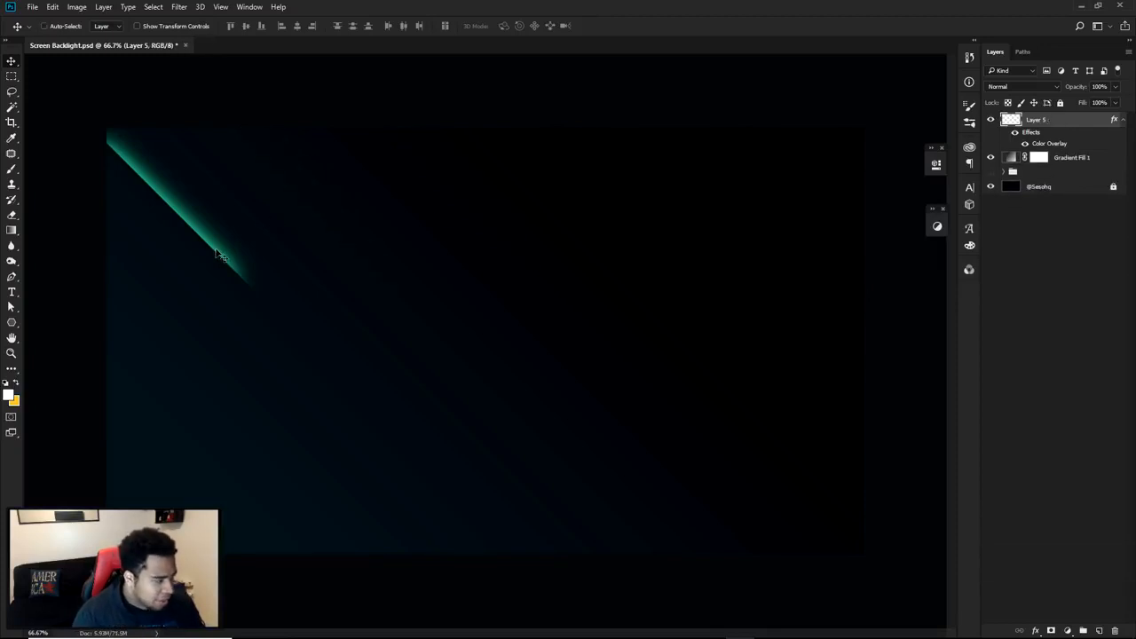
Sample the stripe's green with the Brush tool and set the foreground colour to the brighter green 42e6b3.
key("b")
left_click(205, 239, "alt")
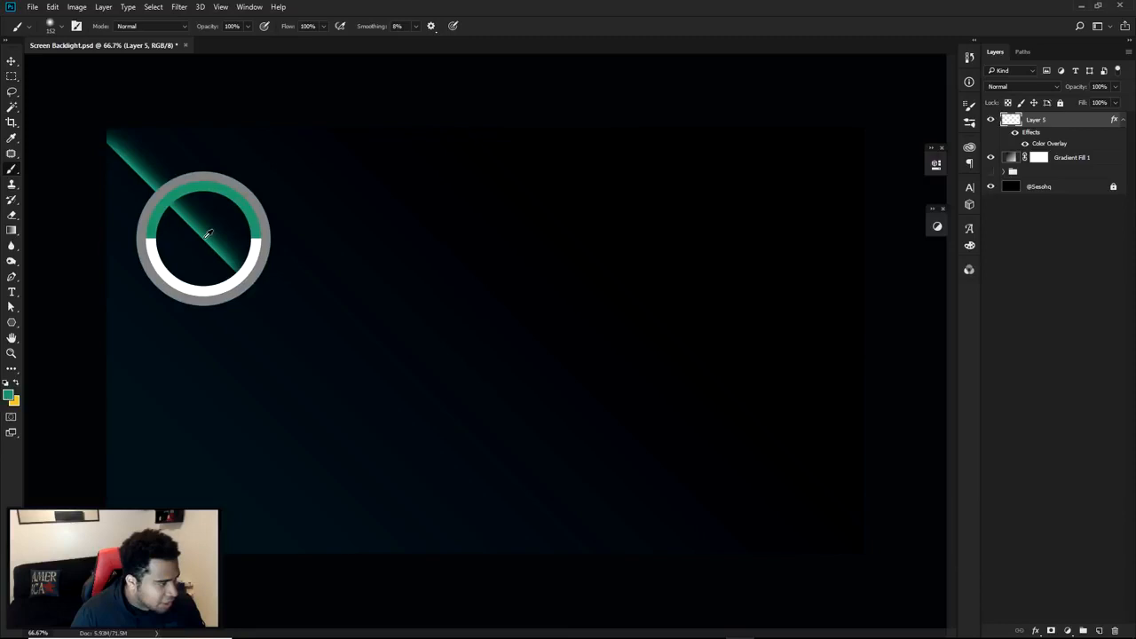
left_click(9, 395)
left_click(879, 391)
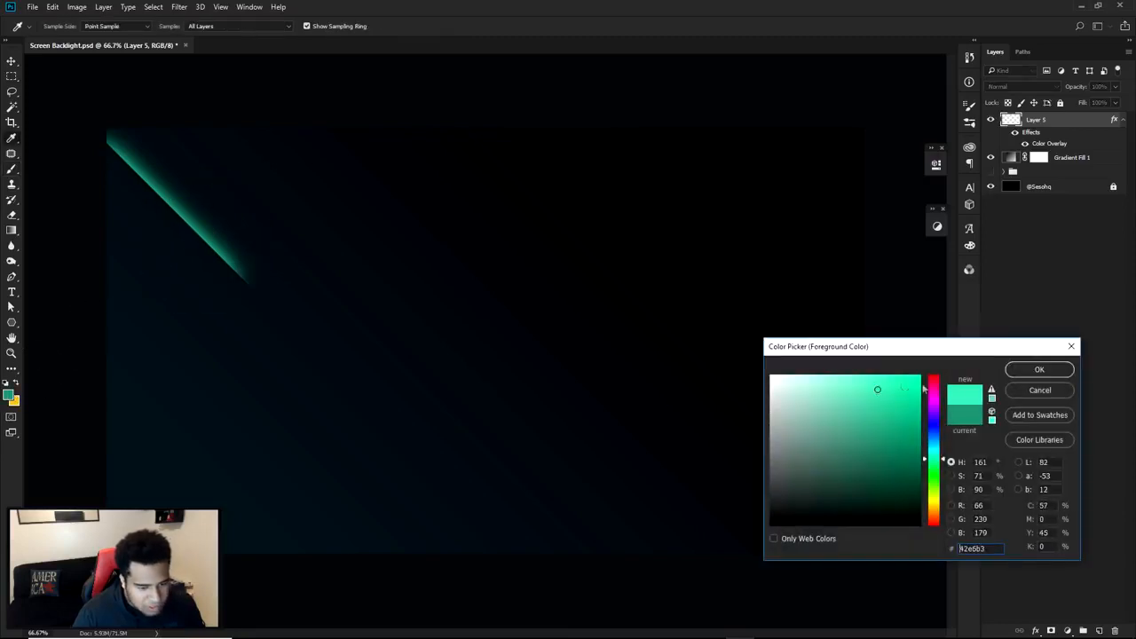
left_click(1037, 370)
Undo the Color Overlay and the deselection so the diagonal selection around the white stripe is active again.
key("ctrl+z")
key("ctrl+z")
key("ctrl+z")
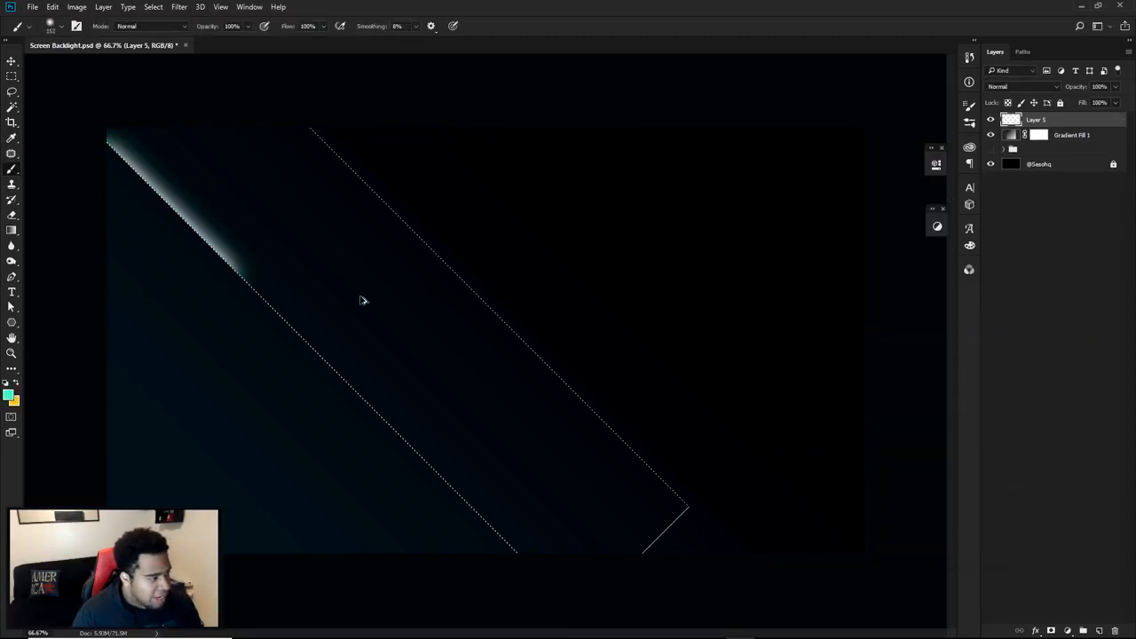
Replace the white stroke with a soft bright green stripe brushed along the lower-left edge of the diagonal selection, and deselect.
key("ctrl+alt+z")
left_click(283, 345)
left_click(87, 147, "shift")
key("ctrl+z")
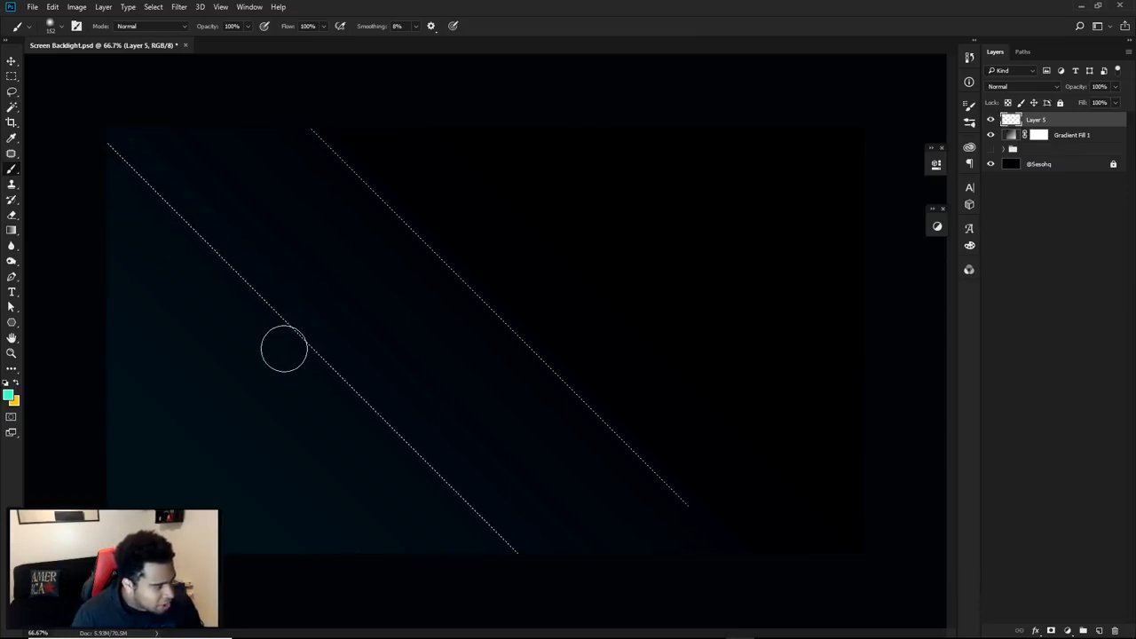
left_click(92, 156, "shift")
key("ctrl+d")
Duplicate the green stripe four times across the canvas's upper edge and shift the last copy up and left.
key("v")
mouse_move(431, 270)
left_mouse_down()
mouse_move(544, 281)
mouse_move(500, 357)
mouse_move(464, 307)
mouse_move(595, 326)
mouse_move(554, 294)
left_mouse_up()
mouse_move(622, 290)
left_mouse_down()
mouse_move(638, 325)
mouse_move(639, 307)
left_mouse_up()
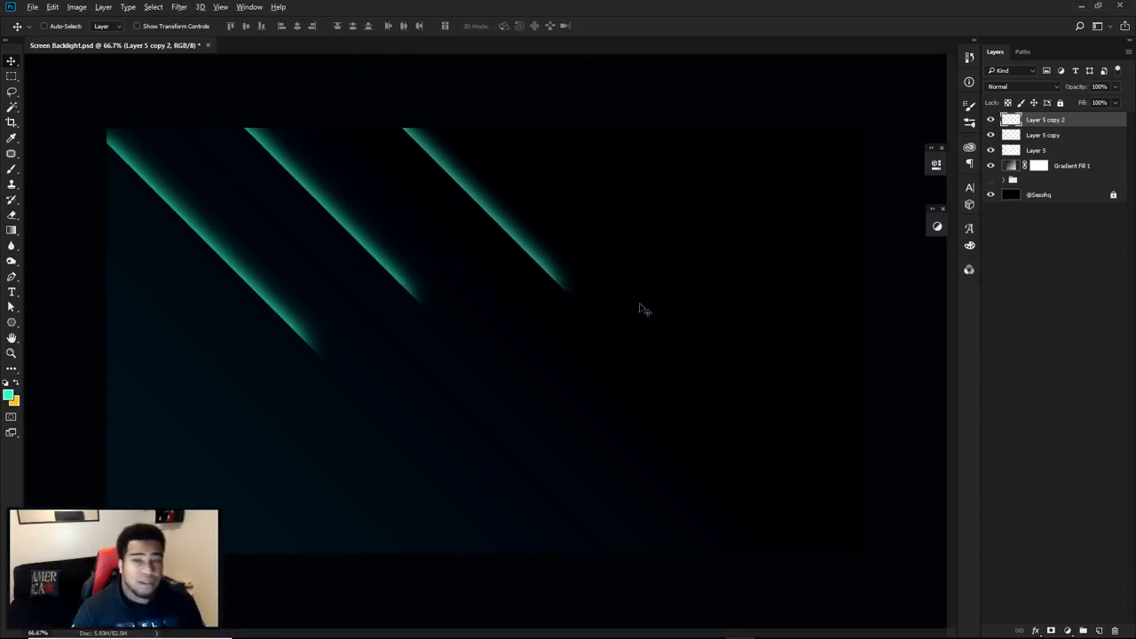
left_click_drag(523, 330, 697, 324)
left_click_drag(601, 328, 745, 330)
mouse_move(840, 401)
left_mouse_down()
mouse_move(778, 342)
mouse_move(781, 355)
left_mouse_up()
Shift all five stripe layers slightly left together and group them.
left_click(1020, 181, "shift")
mouse_move(708, 295)
left_mouse_down()
mouse_move(640, 295)
mouse_move(676, 301)
left_mouse_up()
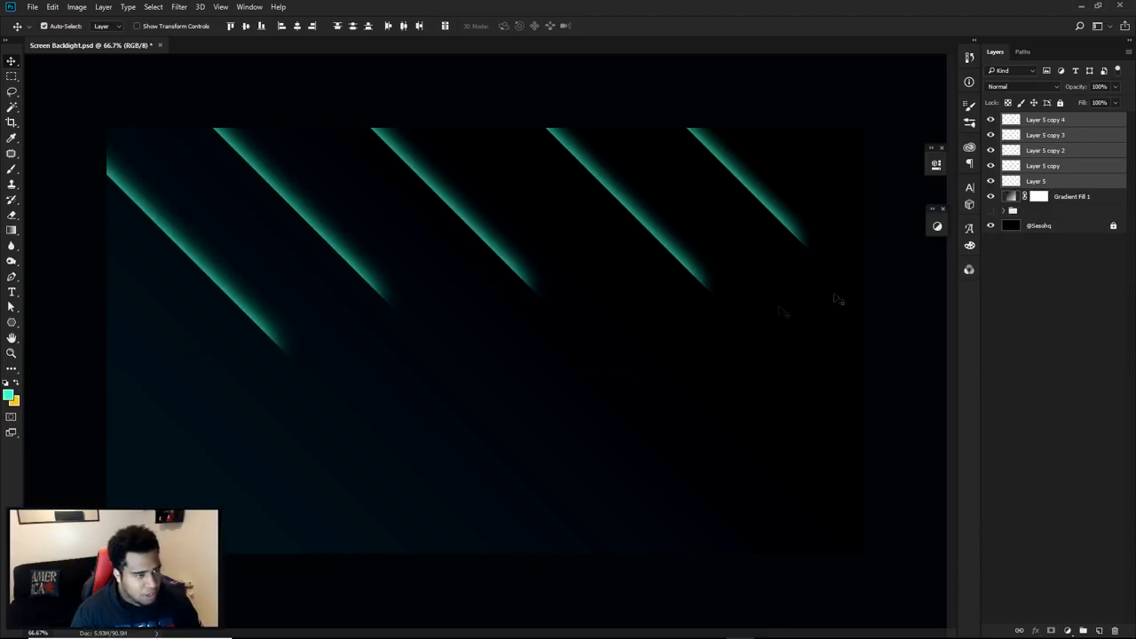
left_click_drag(766, 319, 771, 321)
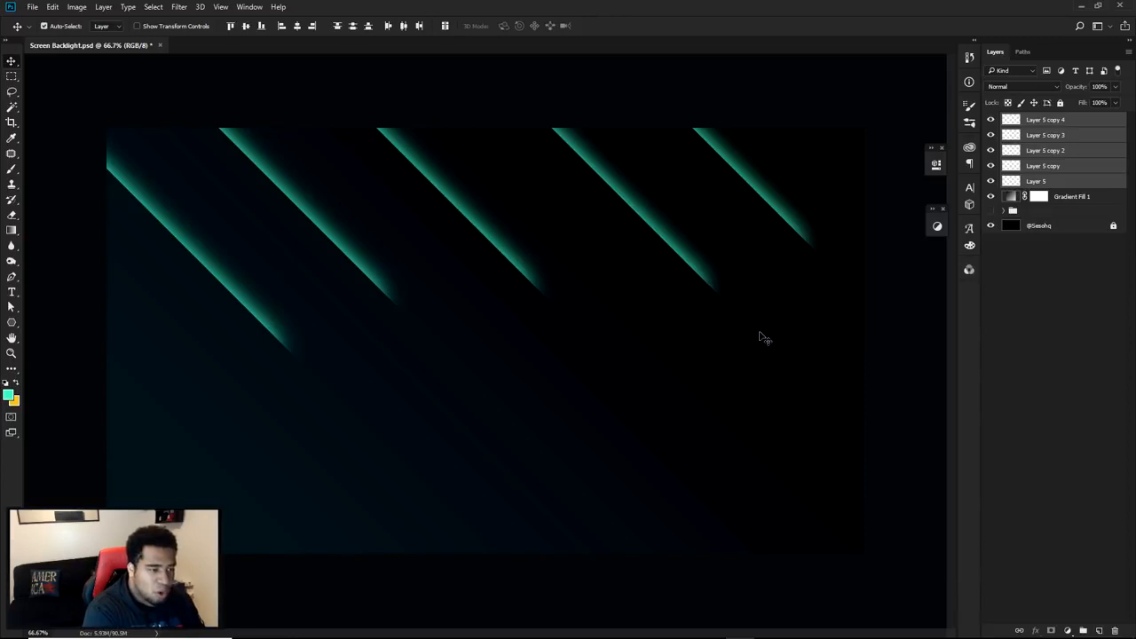
key("ctrl+g")
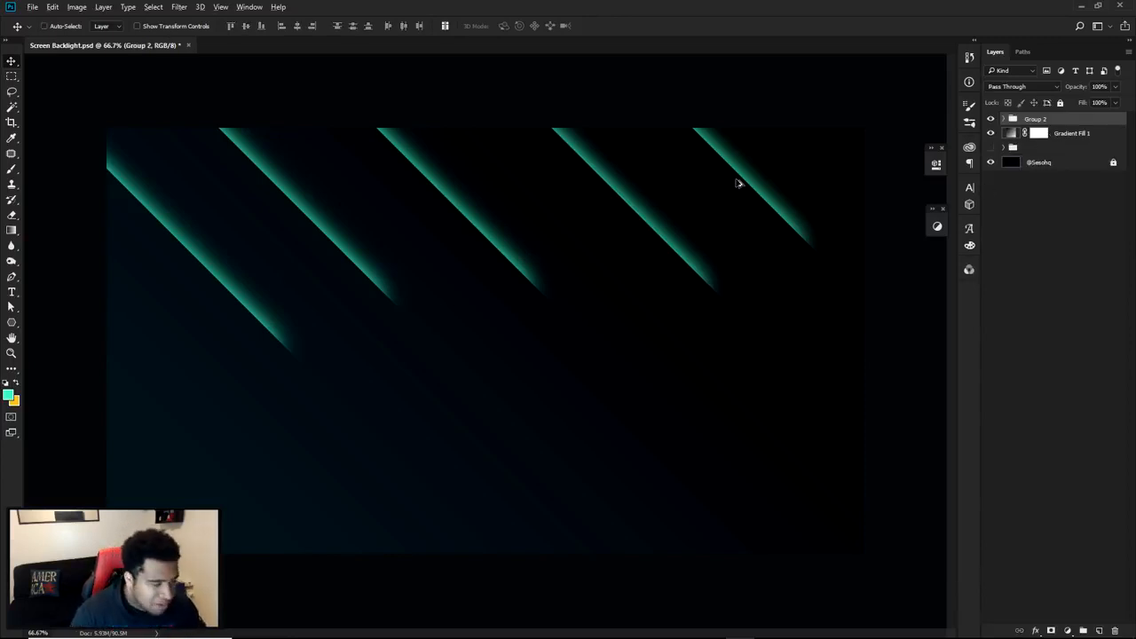
Duplicate the stripe group into the lower half of the canvas, flip it vertically and horizontally, and shift it right.
left_click_drag(742, 171, 744, 455)
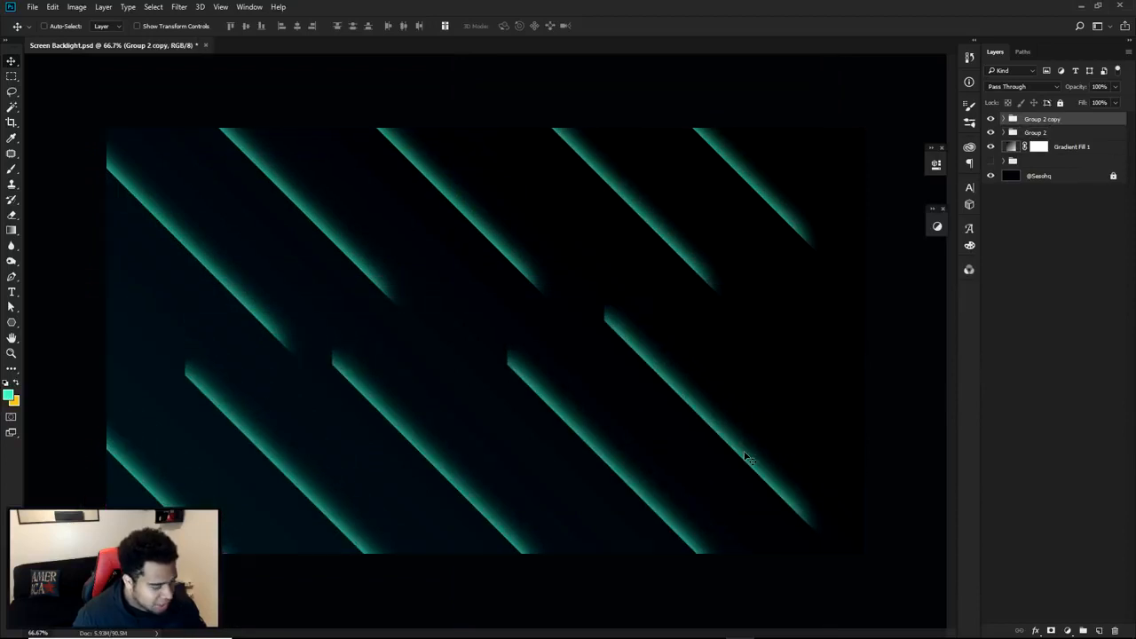
key("ctrl+t")
right_click(744, 455)
left_click(781, 443)
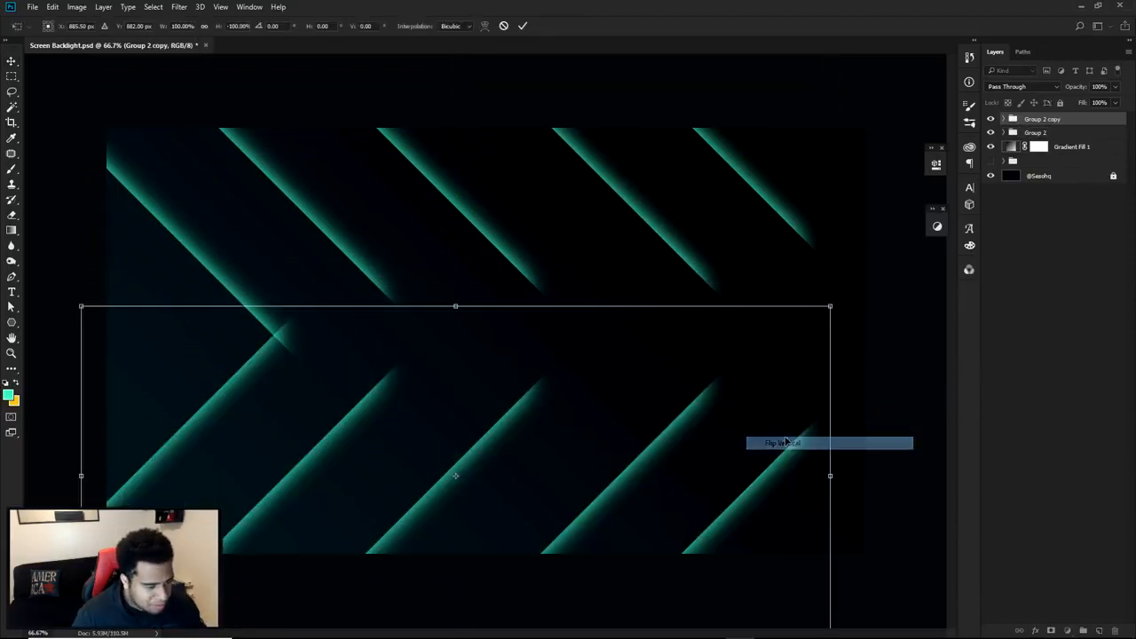
right_click(694, 418)
left_click(758, 599)
key("Return")
left_click_drag(621, 456, 661, 457)
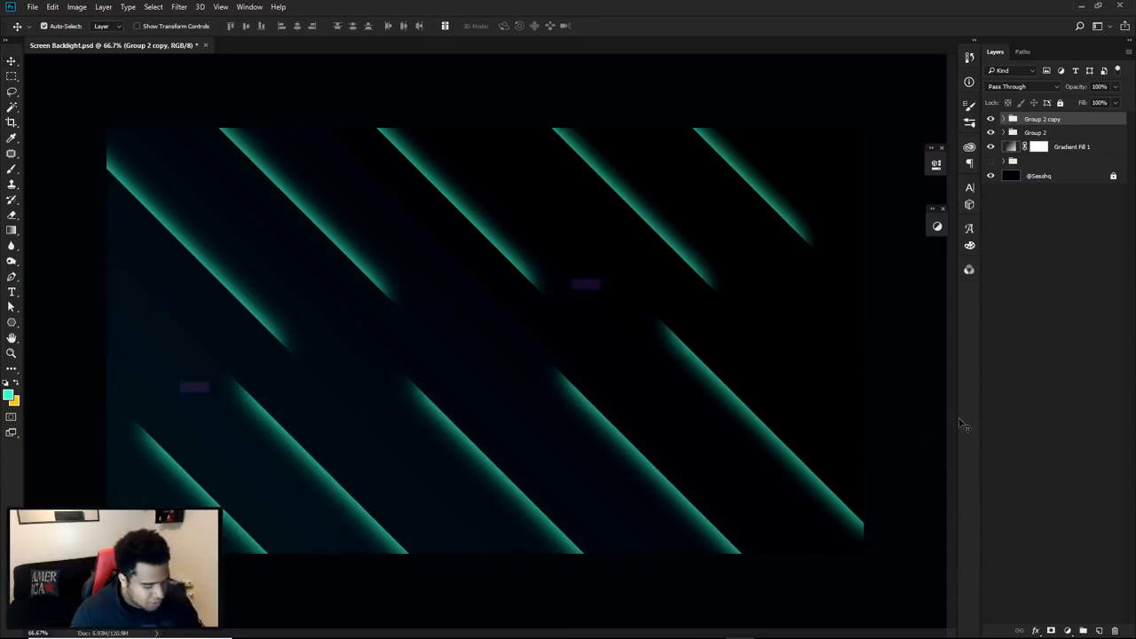
Rotate the lower stripe group clockwise to a steeper angle and nudge it down and right.
key("ctrl+t")
left_click_drag(923, 412, 923, 456)
key("Return")
left_click_drag(686, 466, 695, 482)
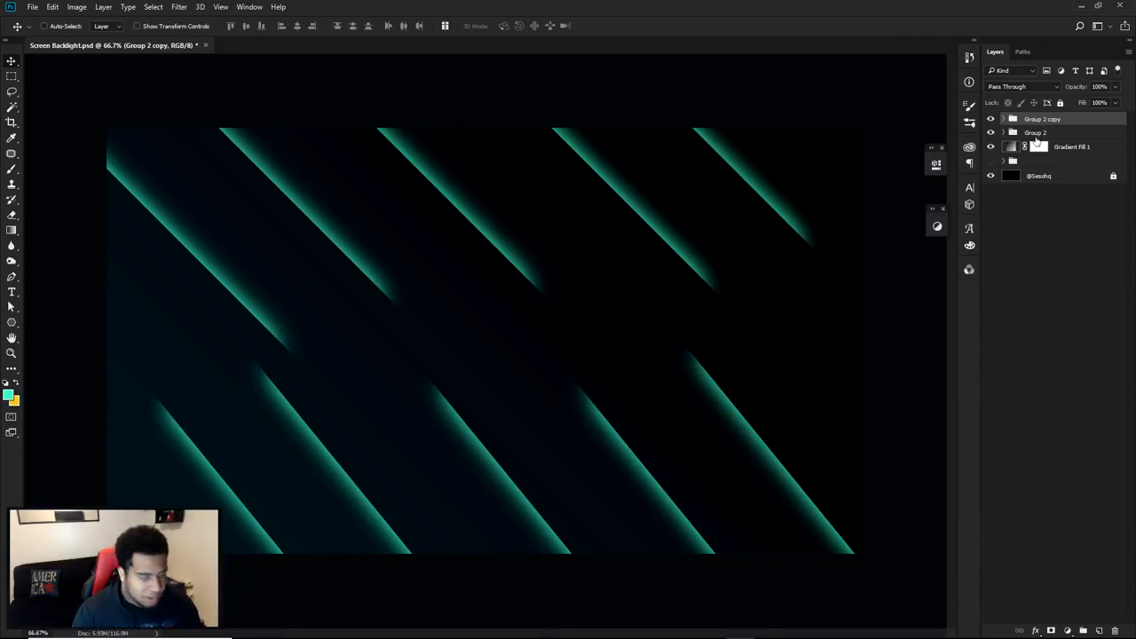
Rotate the upper stripe group clockwise so its stripes roughly match the lower group's steeper angle.
left_click(1035, 133)
key("ctrl+t")
left_click_drag(869, 296, 903, 320)
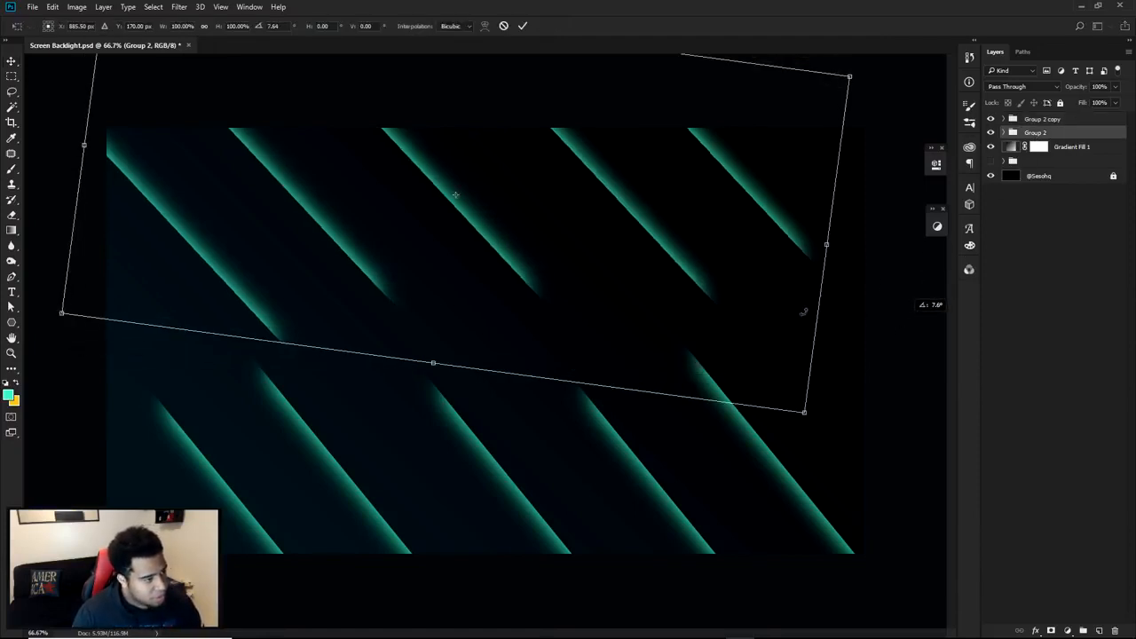
key("Return")
key("ctrl+z")
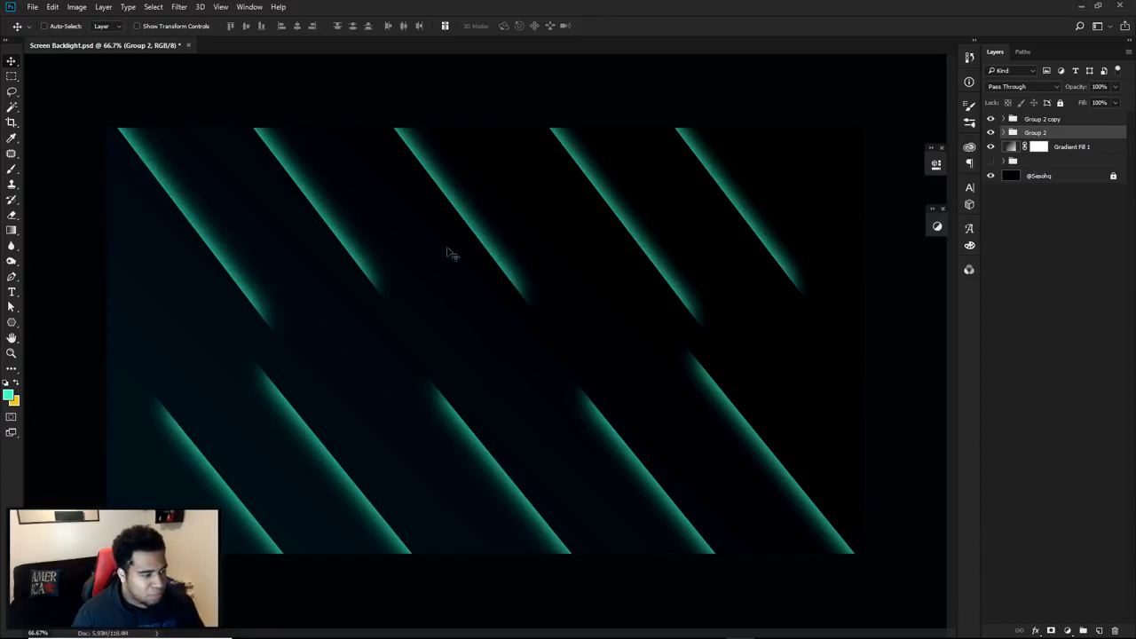
Combine the upper and lower stripe groups into one parent group.
left_click(1042, 120, "shift")
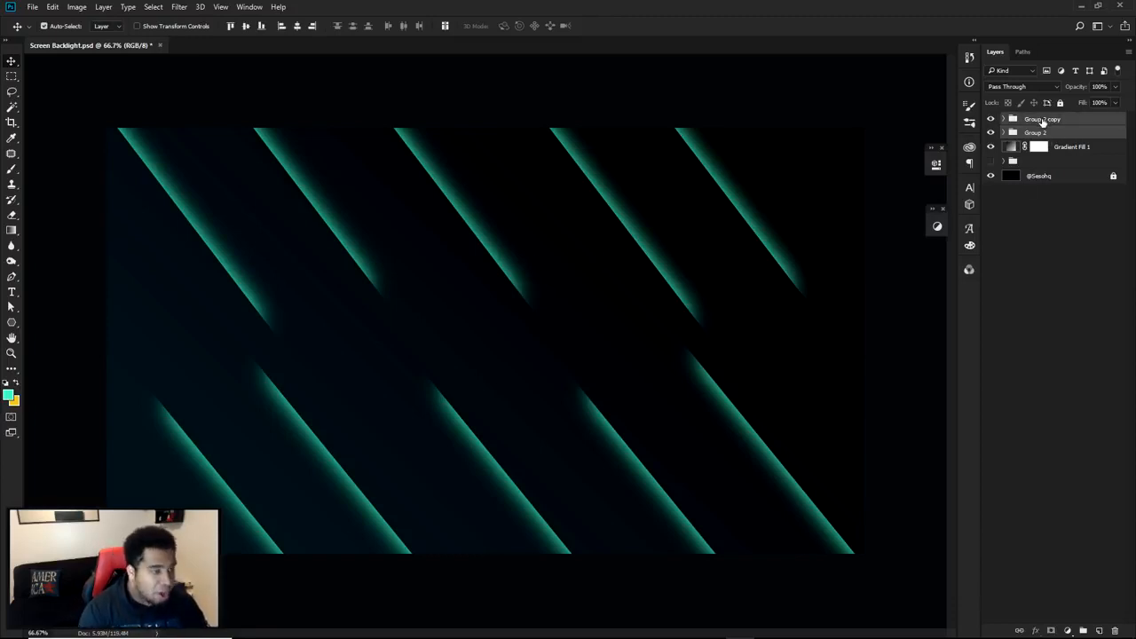
key("ctrl+g")
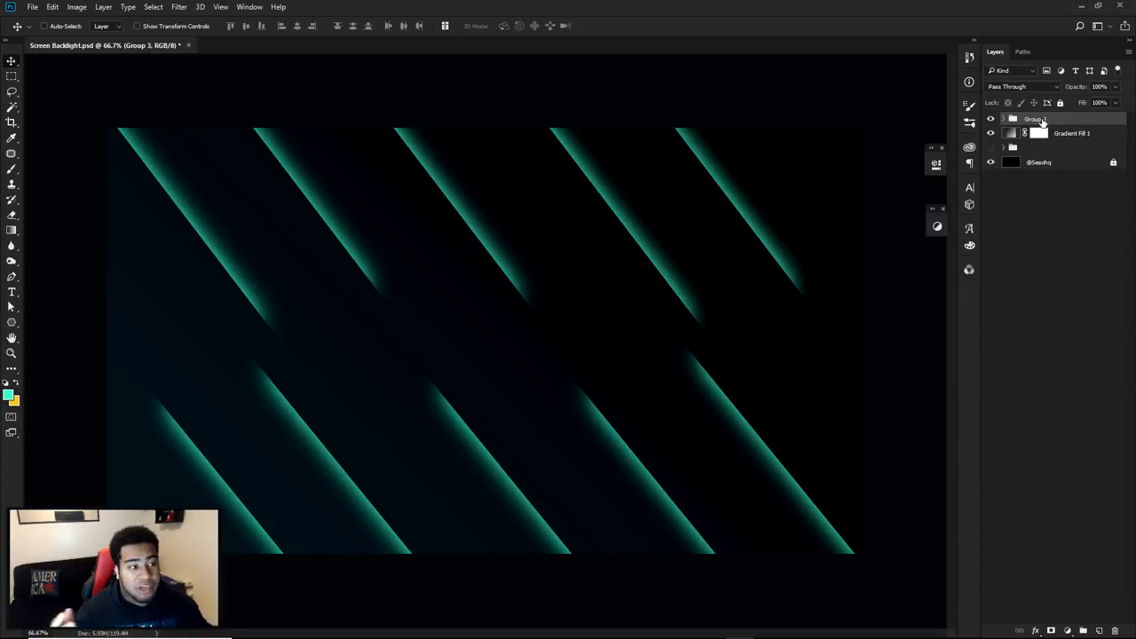
key("ctrl")
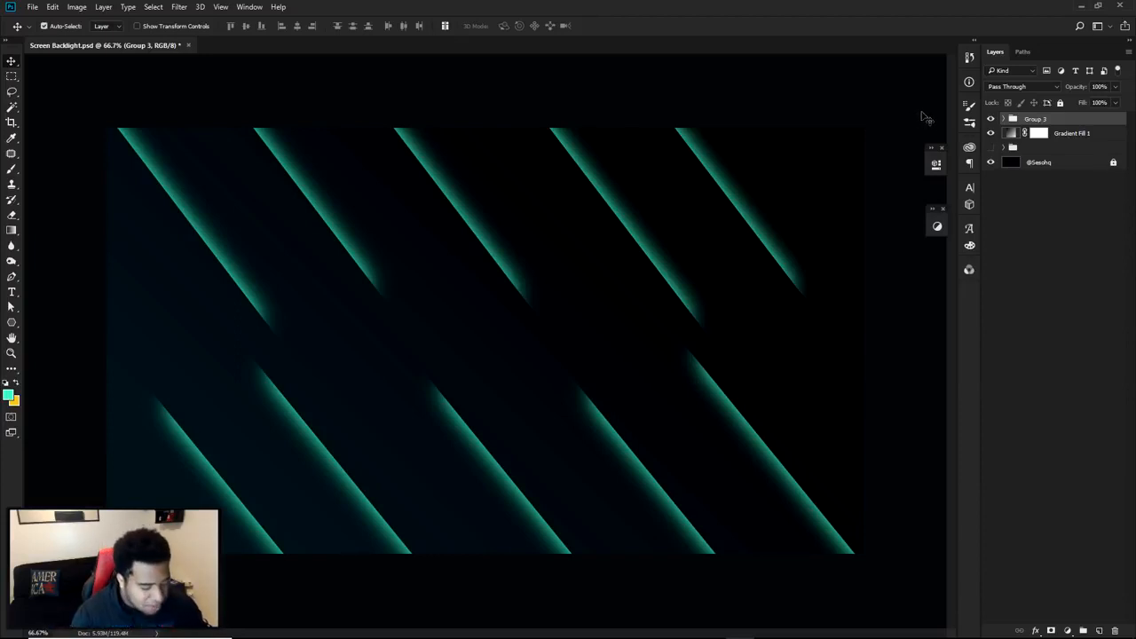
Duplicate the parent stripe group, hide the original, and merge the copy into a single layer.
key("ctrl+j")
left_click(990, 132)
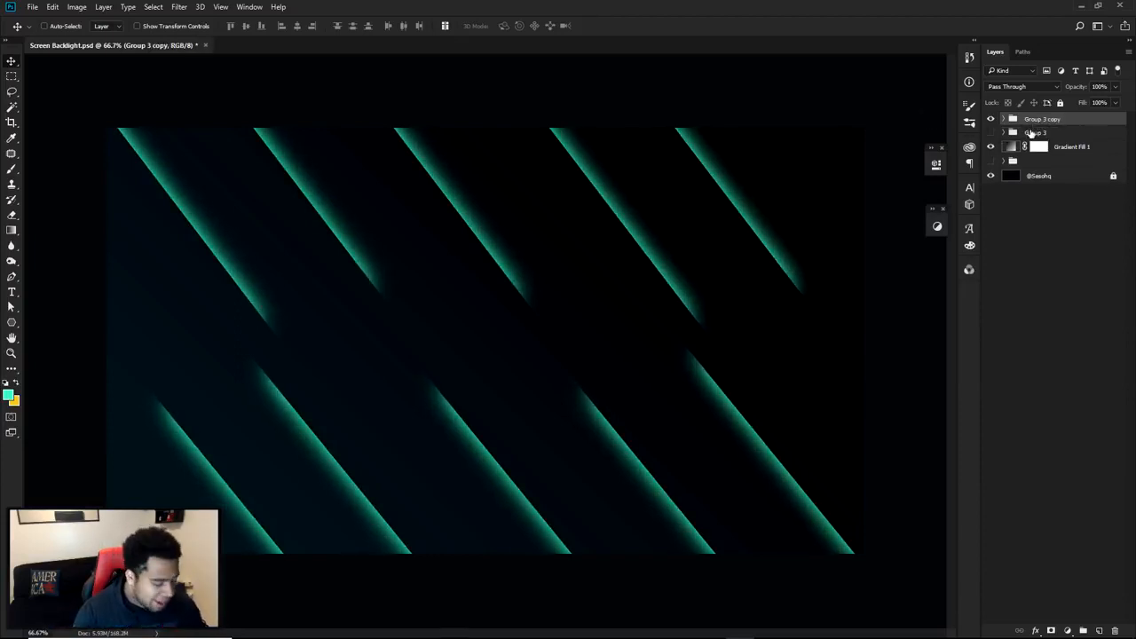
key("ctrl+e")
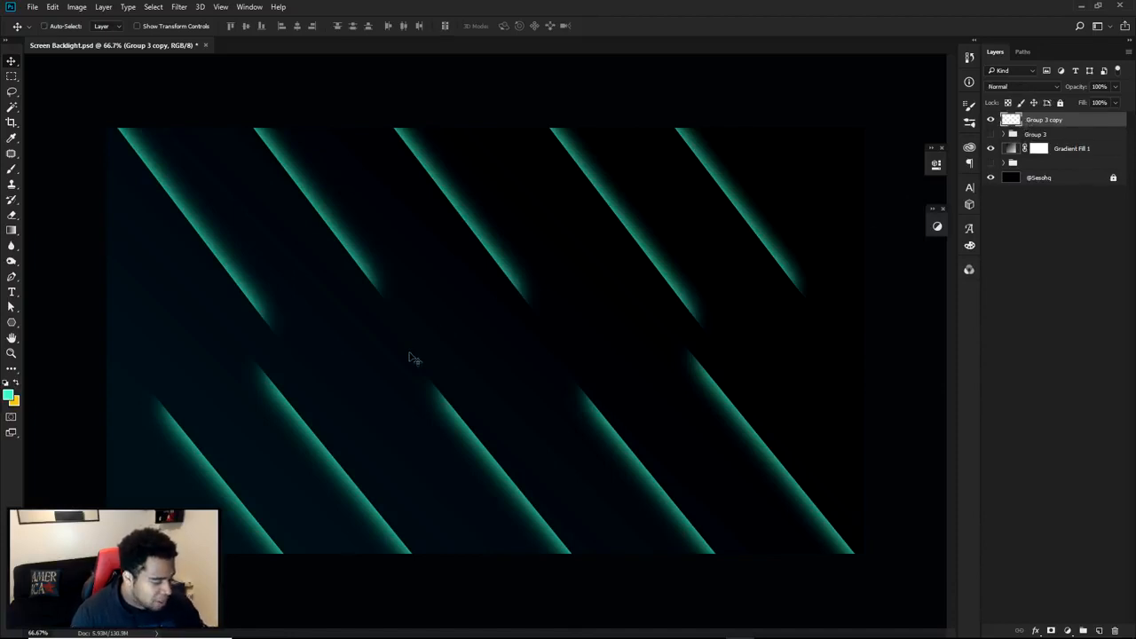
Erase the inner ends of several upper and lower stripes with a large soft Eraser so their lengths vary.
key("e")
left_click_drag(364, 369, 418, 379)
mouse_move(453, 470)
left_mouse_down()
mouse_move(415, 312)
mouse_move(400, 143)
left_mouse_up()
mouse_move(259, 392)
left_mouse_down()
mouse_move(335, 413)
mouse_move(301, 420)
mouse_move(330, 432)
mouse_move(317, 365)
mouse_move(359, 335)
mouse_move(383, 277)
mouse_move(361, 231)
mouse_move(354, 252)
mouse_move(416, 280)
mouse_move(416, 344)
mouse_move(458, 370)
mouse_move(463, 338)
mouse_move(510, 313)
mouse_move(482, 305)
left_mouse_up()
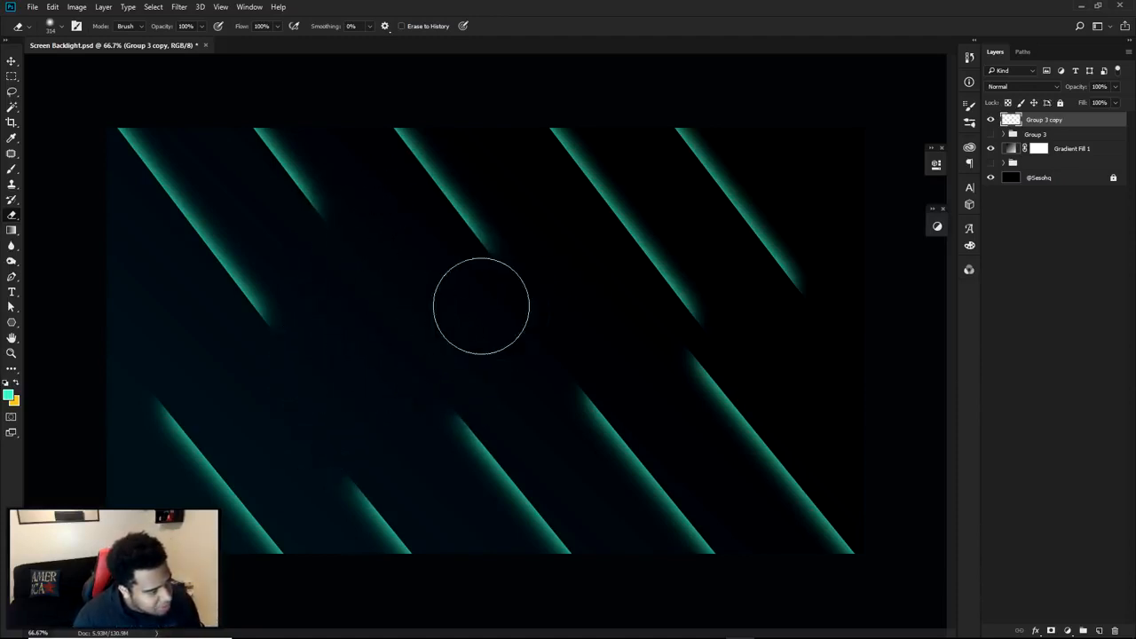
mouse_move(689, 388)
left_mouse_down()
mouse_move(647, 381)
mouse_move(734, 385)
mouse_move(717, 433)
mouse_move(733, 443)
left_mouse_up()
mouse_move(578, 405)
left_mouse_down()
mouse_move(553, 384)
mouse_move(569, 406)
mouse_move(786, 349)
mouse_move(664, 319)
mouse_move(698, 278)
mouse_move(731, 332)
mouse_move(702, 315)
mouse_move(827, 298)
mouse_move(788, 178)
left_mouse_up()
key("ctrl+z")
mouse_move(783, 311)
left_mouse_down()
mouse_move(856, 285)
mouse_move(880, 290)
mouse_move(897, 254)
left_mouse_up()
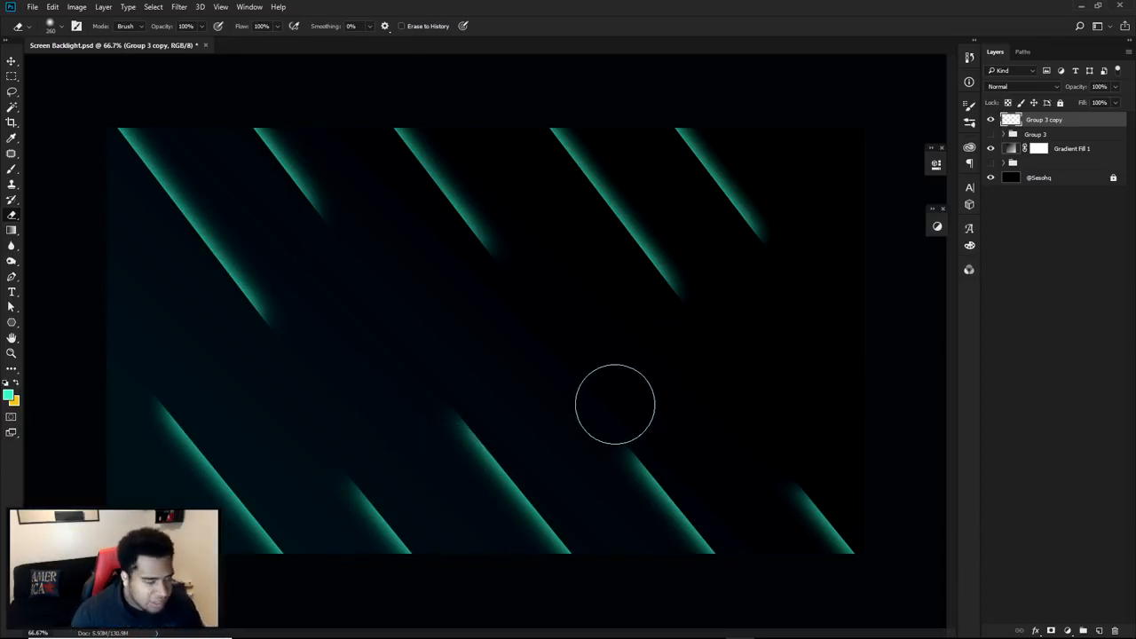
Duplicate the merged stripe layer.
key("v")
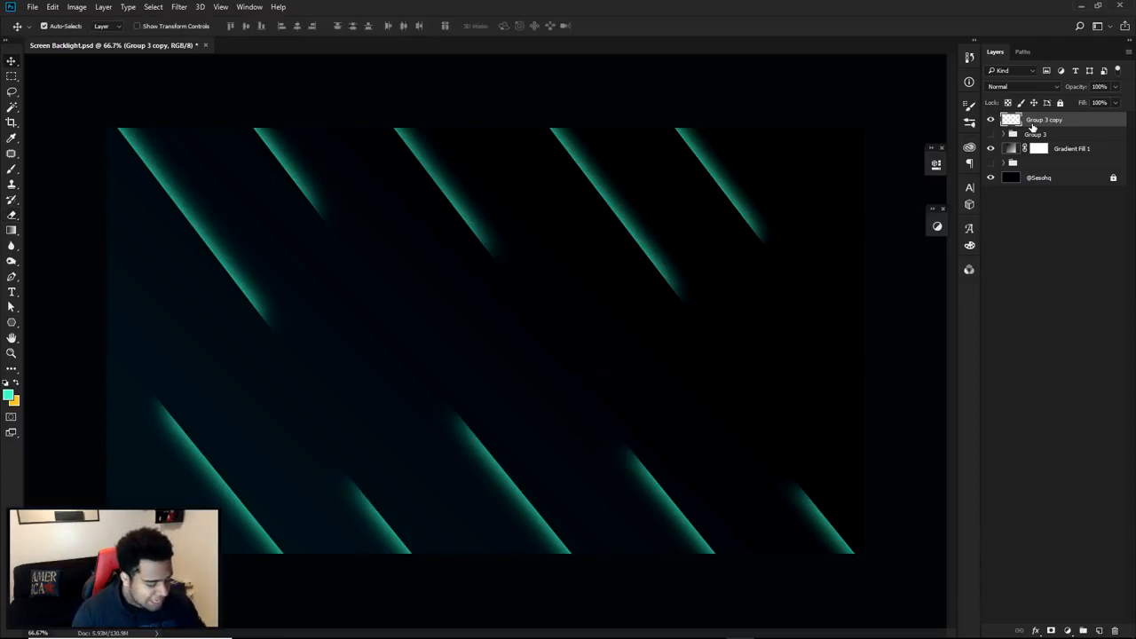
key("ctrl+j")
Try offsetting the duplicated stripe layer towards the lower right.
left_click_drag(609, 263, 728, 355)
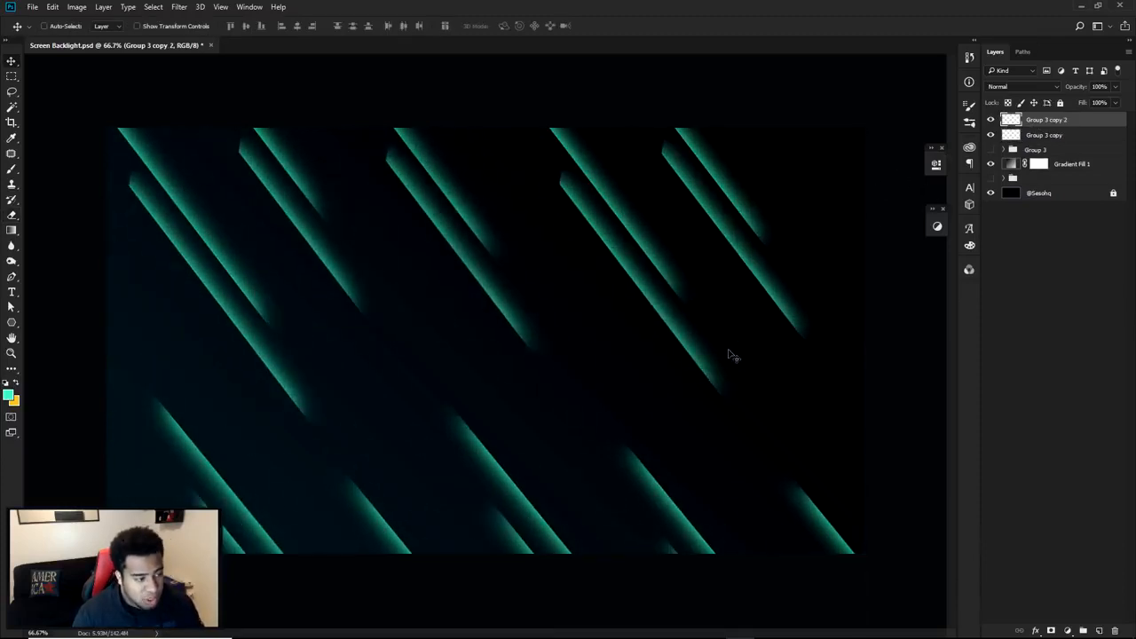
key("ctrl+z")
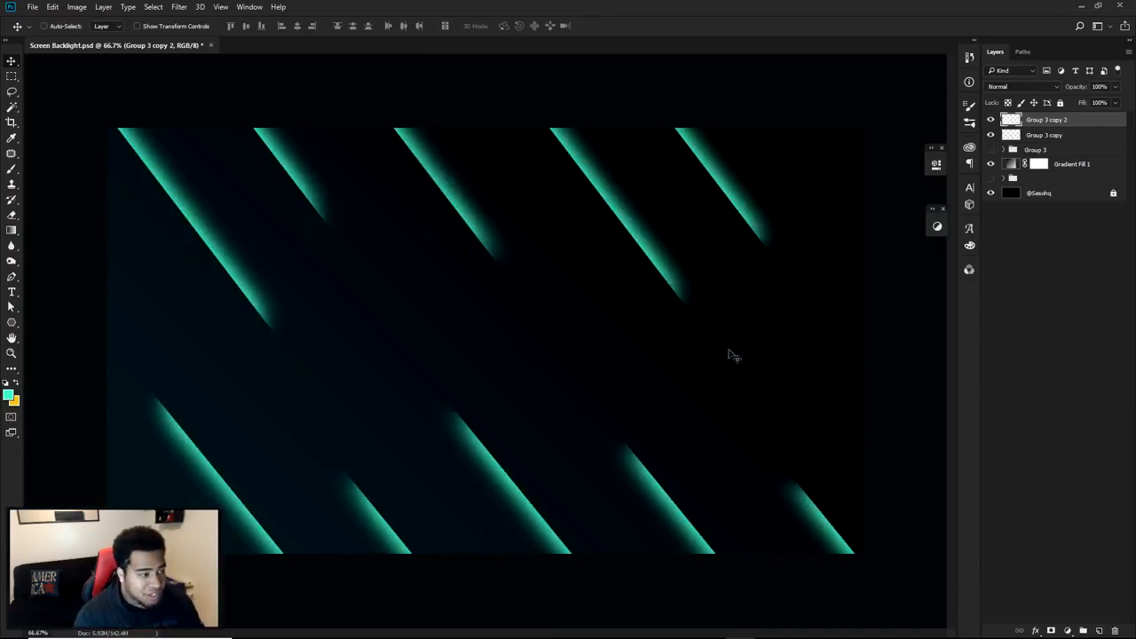
left_click_drag(485, 379, 597, 477)
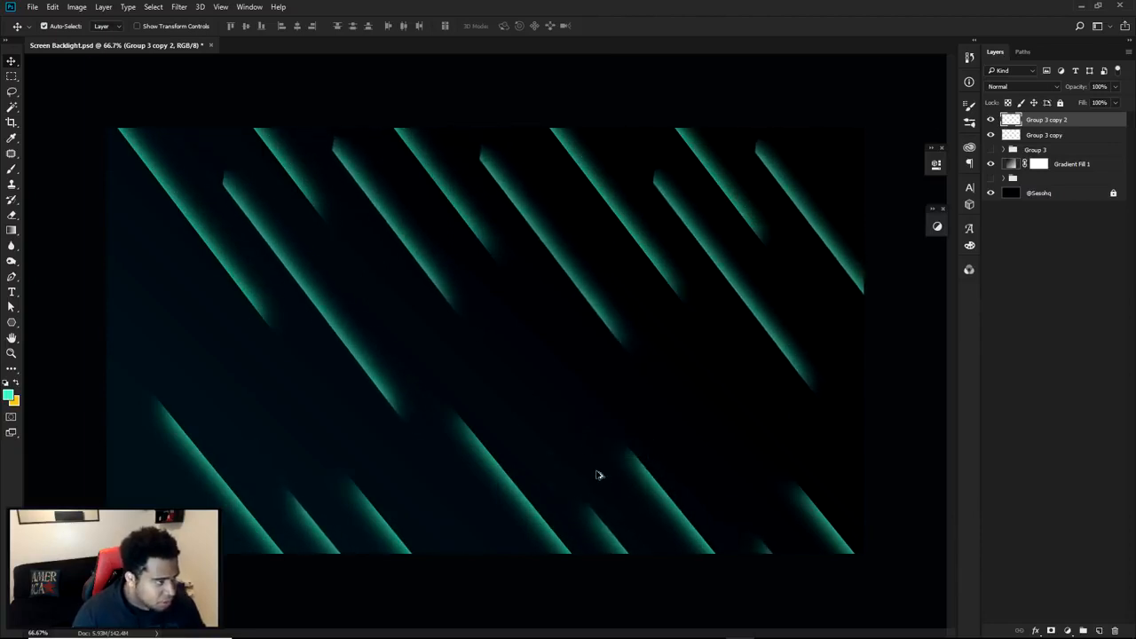
key("ctrl+z")
key("ctrl+t")
key("Escape")
Cut the canvas-sized area of the duplicate to a new layer and merge the leftover duplicate into the stripe layer below.
key("m")
left_click_drag(107, 129, 863, 553)
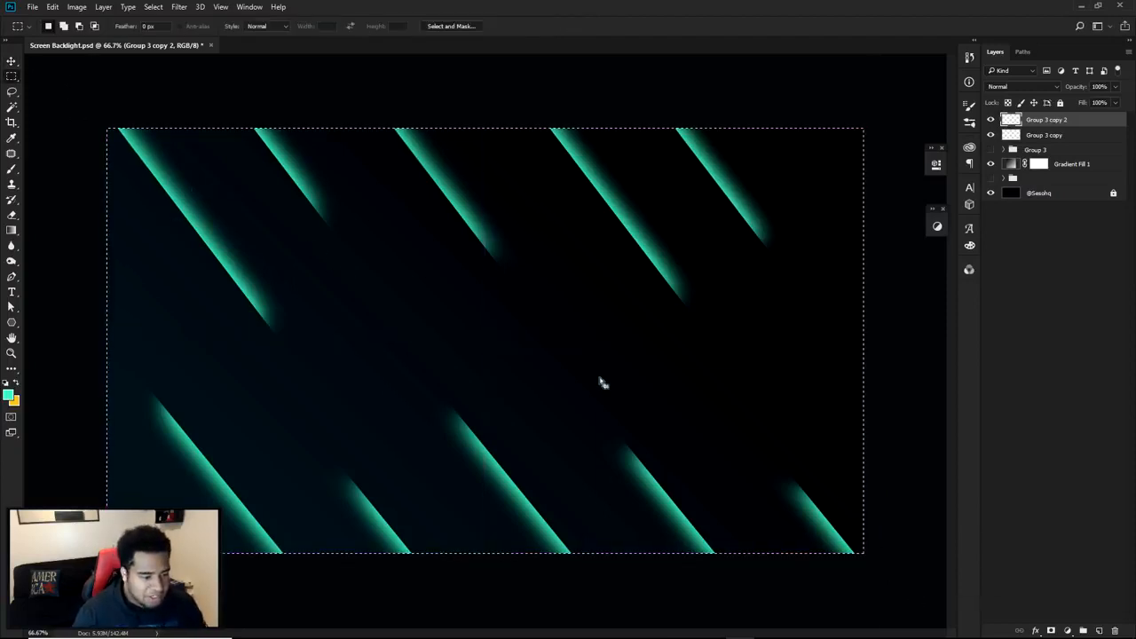
right_click(599, 382)
left_click(668, 480)
left_click(1047, 137)
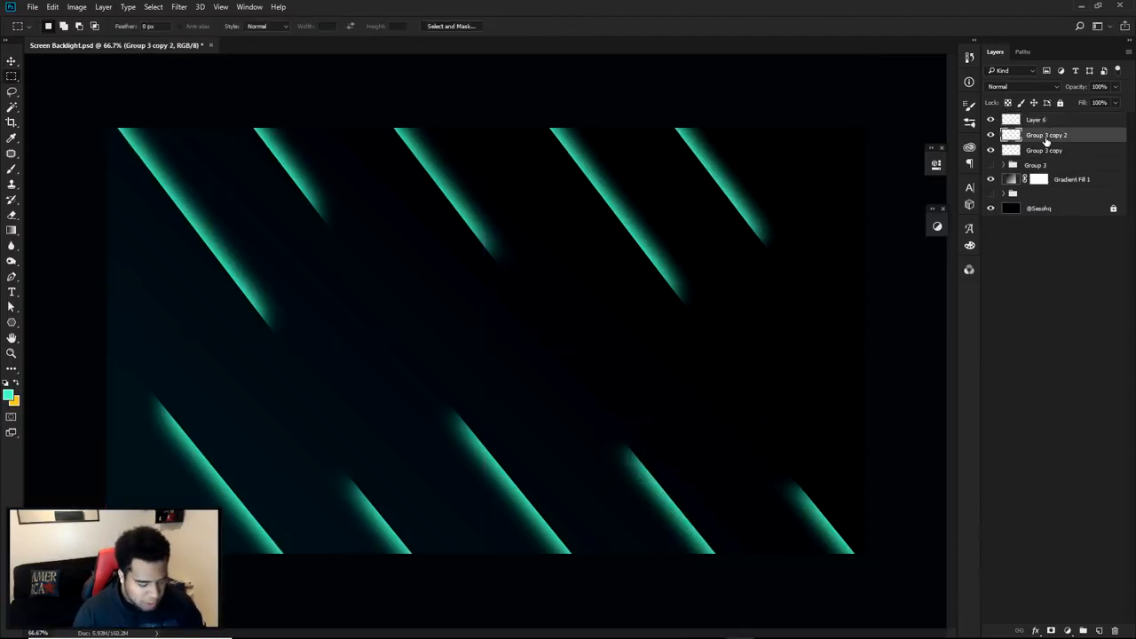
key("ctrl+e")
Compare the stripes with Layer 6 hidden and shown.
key("ctrl+t")
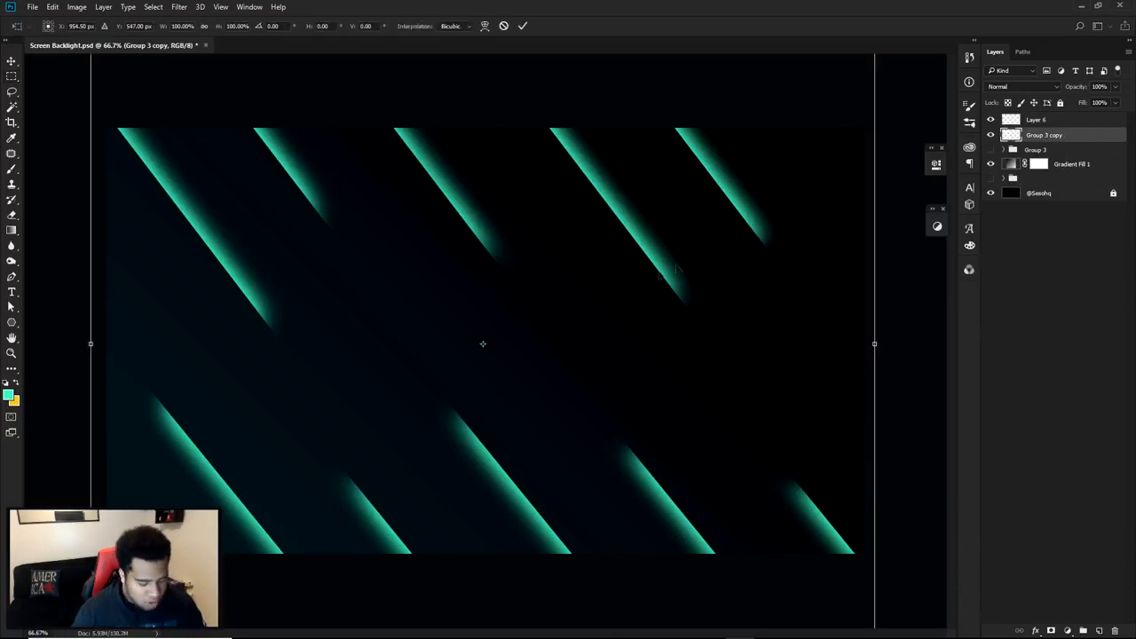
key("Escape")
left_click(991, 120)
left_click(991, 120)
left_click(991, 120)
left_click(990, 120)
left_click(990, 120)
left_click(991, 119)
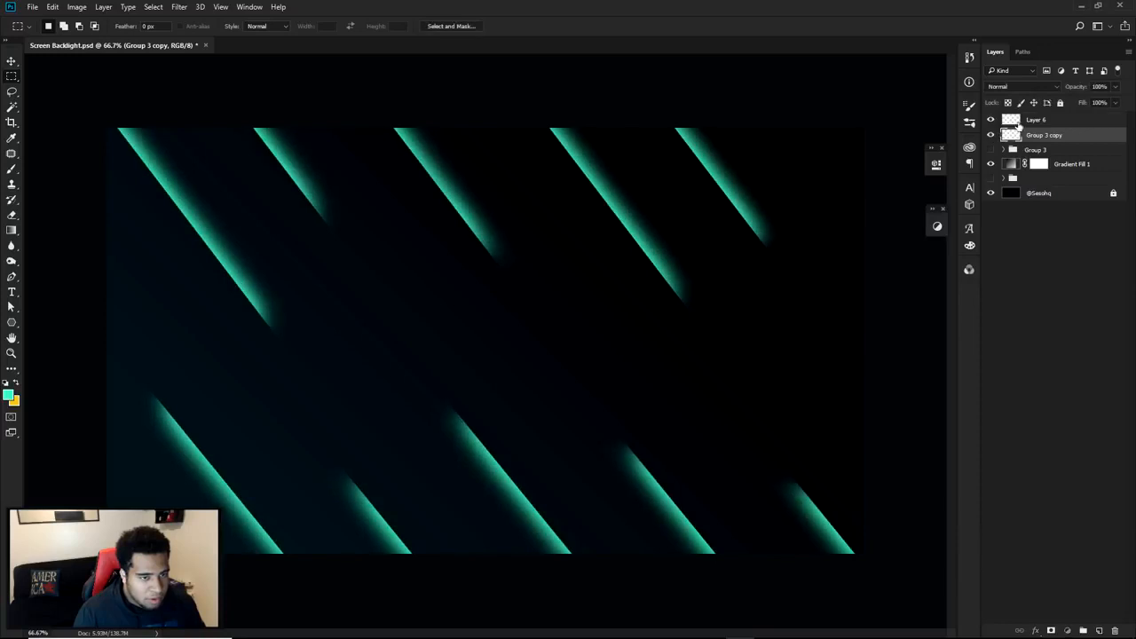
Move the Layer 6 stripes down and right so they sit between the original stripes.
left_click(1019, 122)
key("ctrl+t")
left_click_drag(339, 343, 448, 407)
key("Return")
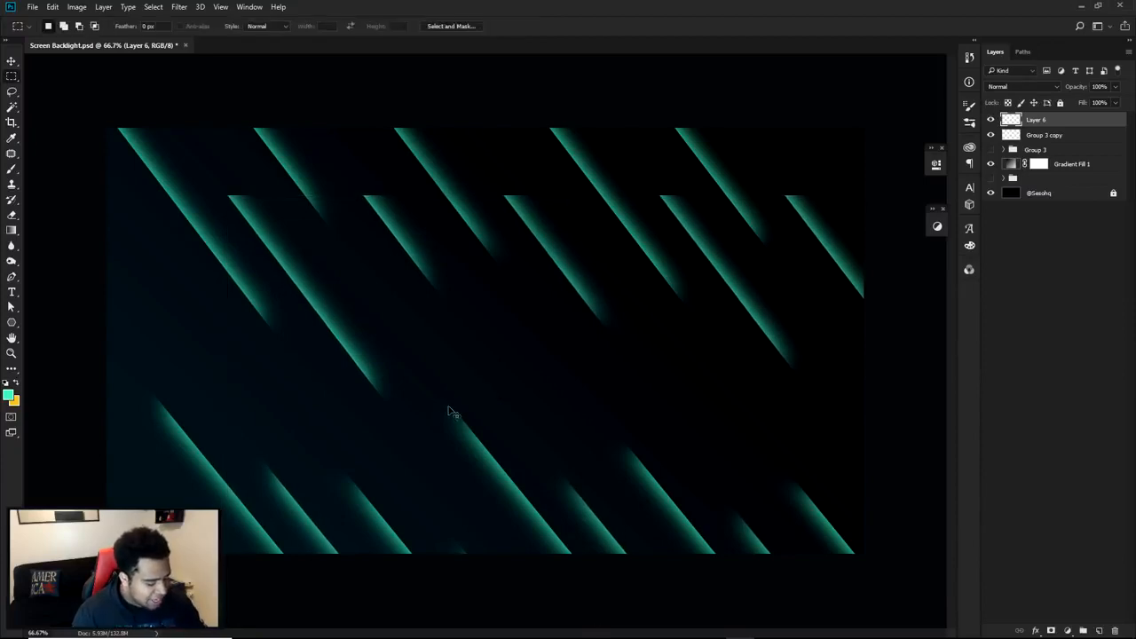
Turn the Layer 6 stripes black by setting their Hue/Saturation lightness to -100.
key("ctrl+u")
left_click_drag(802, 393, 568, 285)
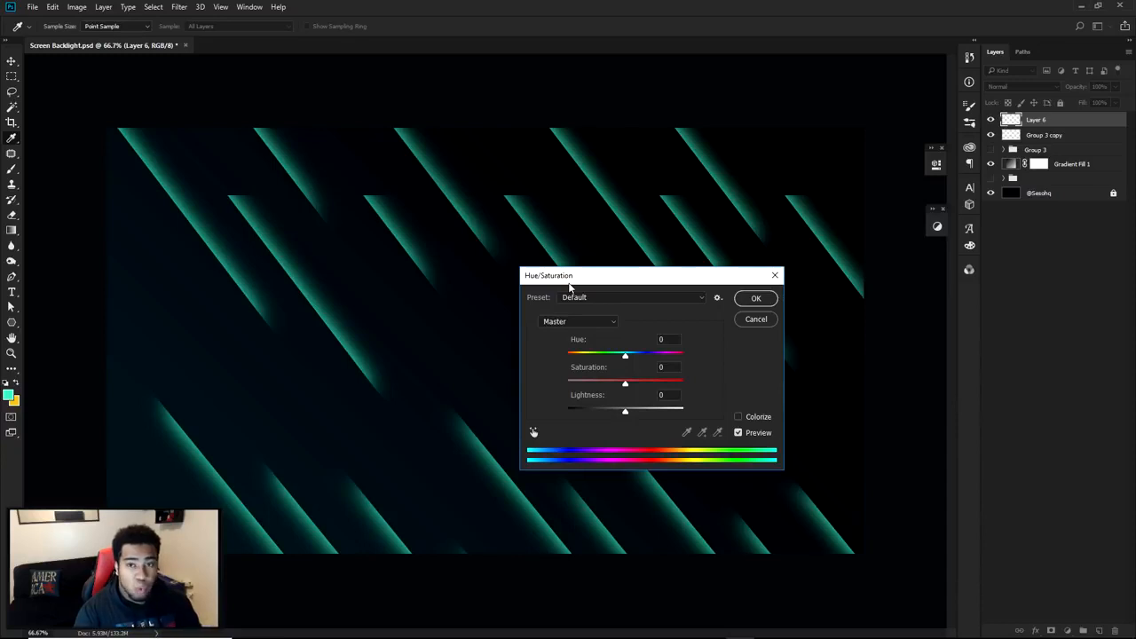
left_click_drag(625, 411, 515, 406)
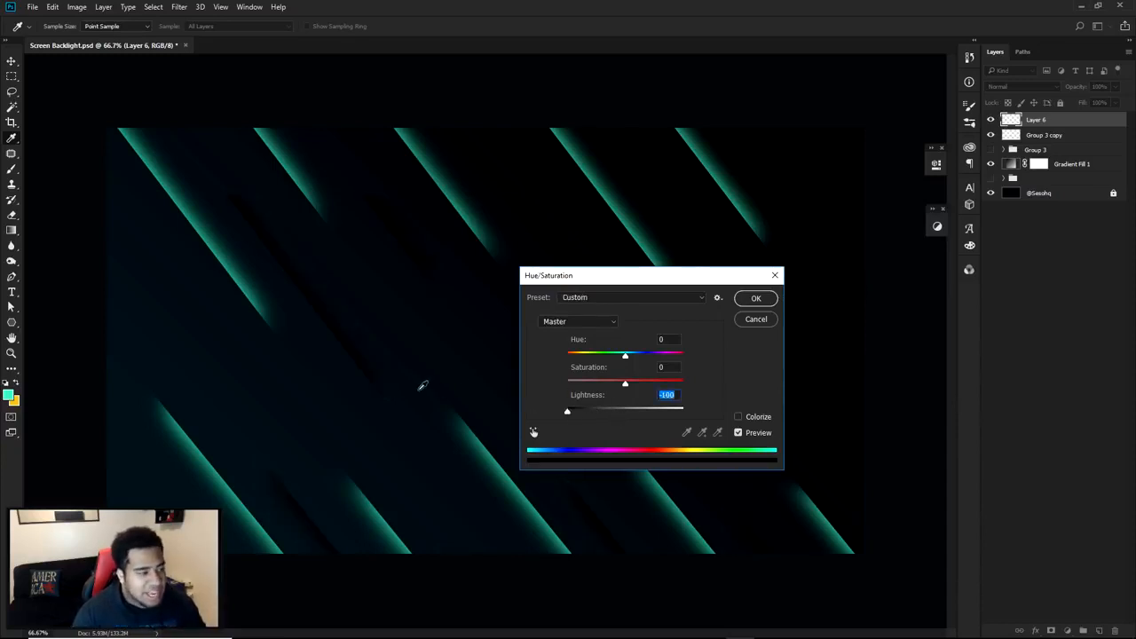
left_click(756, 303)
key("m")
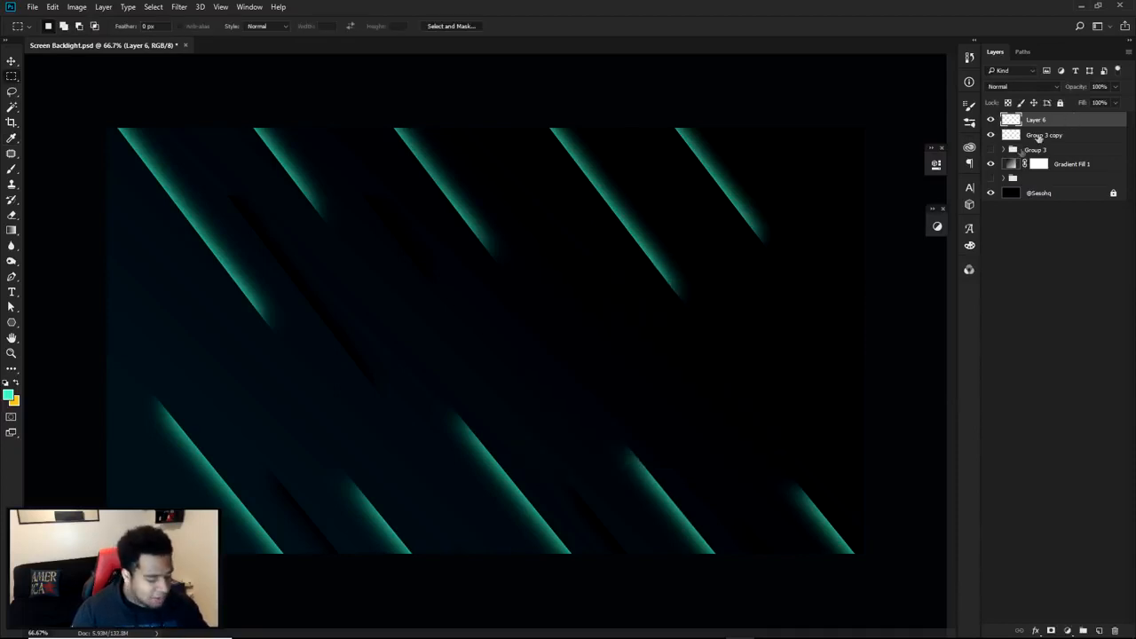
Soften the hard ends of the black Layer 6 stripes with a large soft Eraser.
key("e")
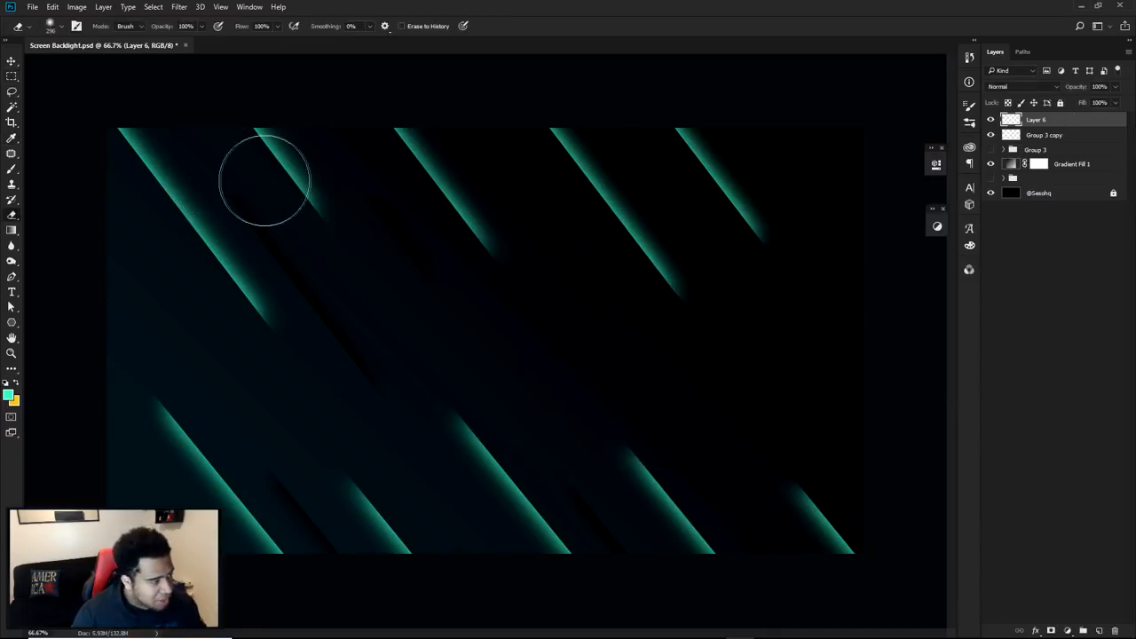
scroll(495, 217, "up", 7)
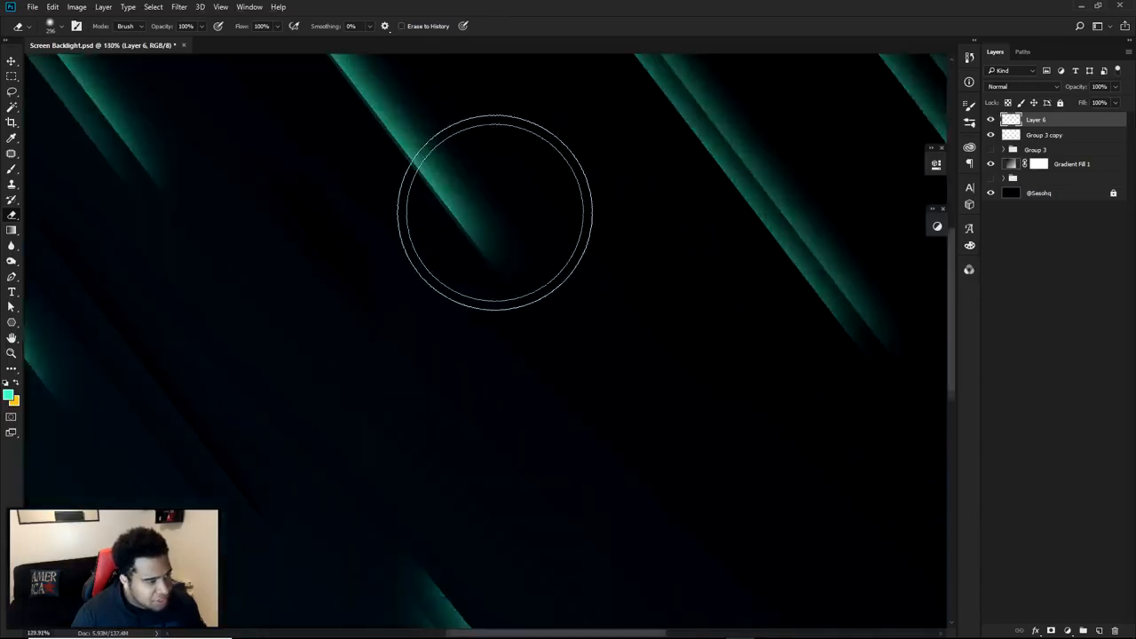
left_click_drag(599, 304, 578, 426)
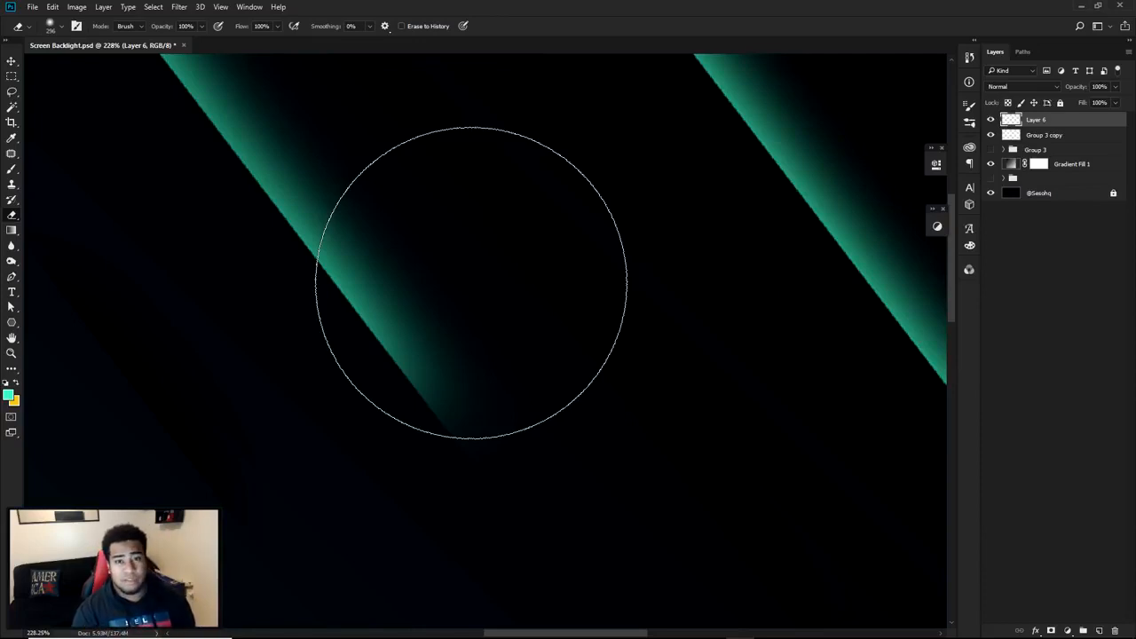
scroll(504, 285, "down", 12)
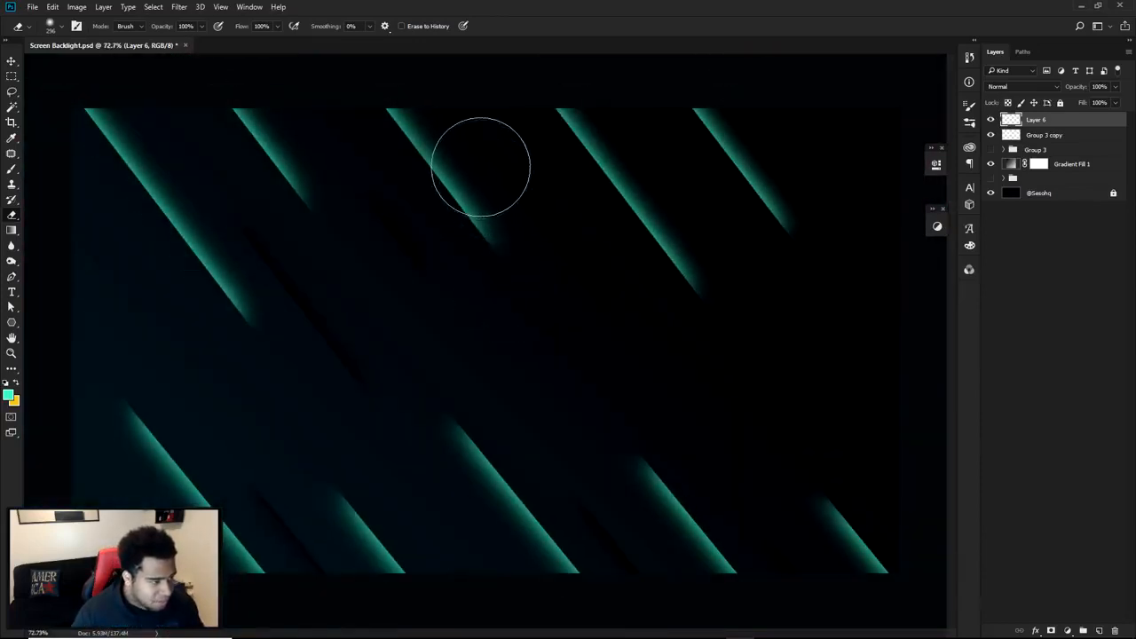
left_click_drag(572, 181, 550, 182)
left_click_drag(662, 196, 678, 201)
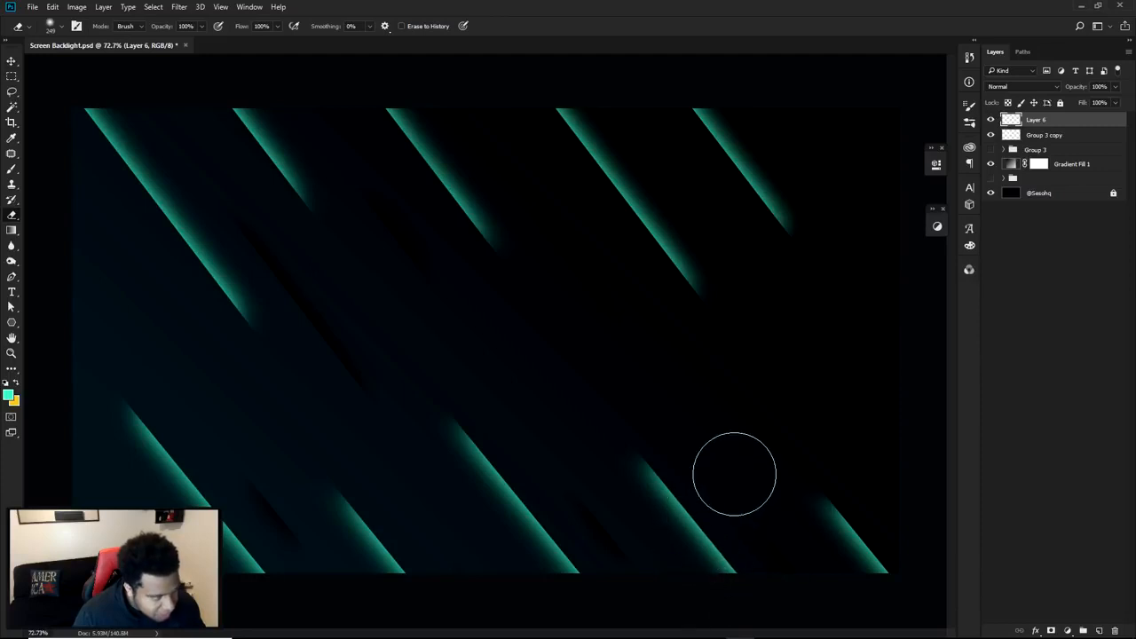
Duplicate the black Layer 6 stripes and shift the copy left so a shadow stripe sits beneath the first green stripe.
scroll(734, 474, "down", 4)
scroll(682, 473, "up", 3)
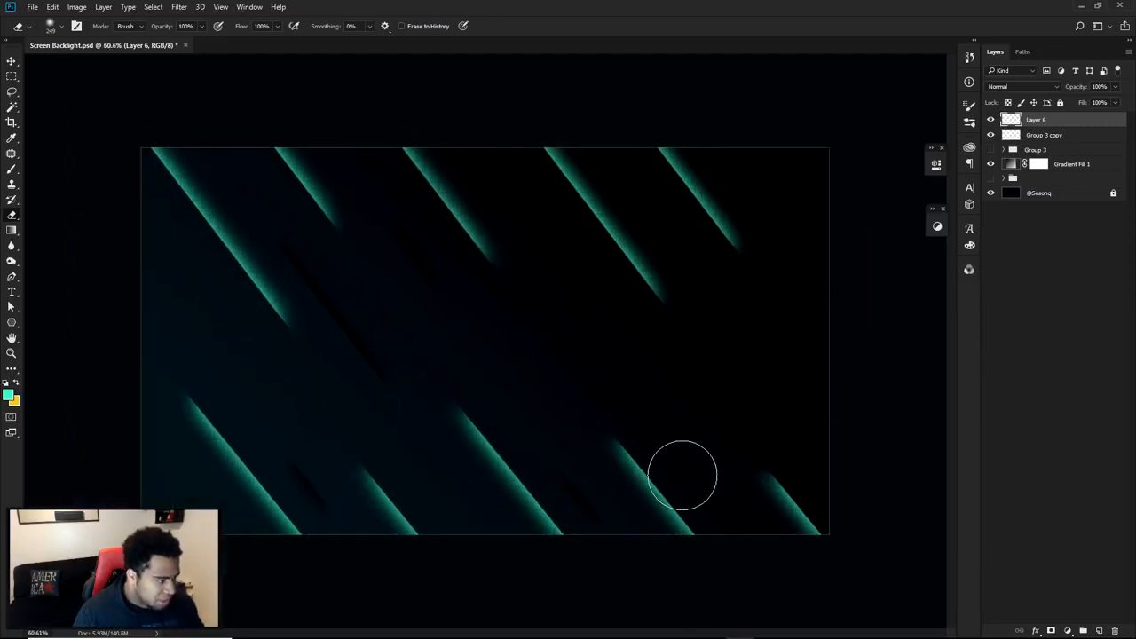
scroll(682, 473, "up", 1)
key("v")
left_click_drag(809, 323, 297, 356)
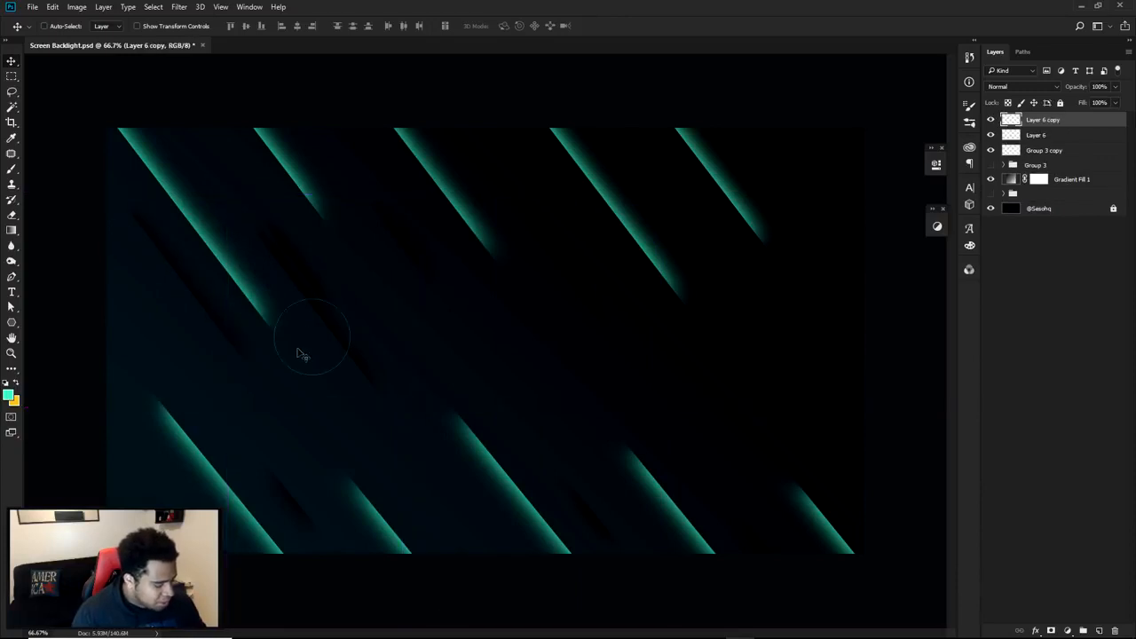
key("e")
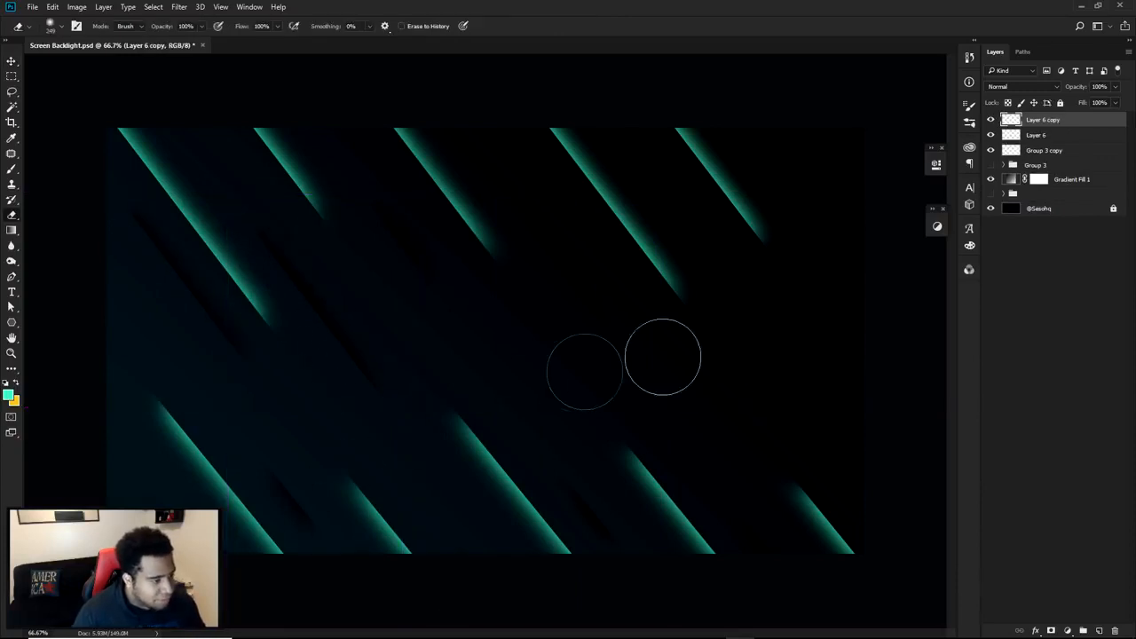
Duplicate the black stripes once more and move the new copy down and right into the middle of the canvas.
key("v")
mouse_move(381, 384)
left_mouse_down()
mouse_move(363, 398)
mouse_move(609, 464)
mouse_move(624, 454)
left_mouse_up()
key("e")
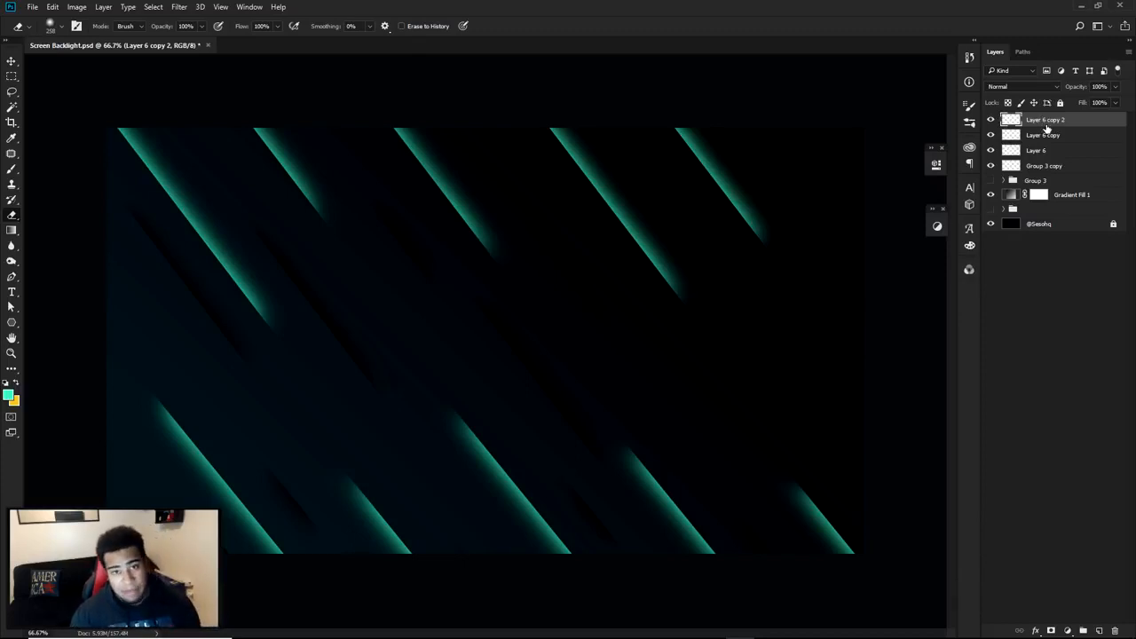
Try a Color Balance adjustment layer with midtones at +45 cyan-red, -15 magenta-green and -40 yellow-blue, and remove it.
left_click(1067, 630)
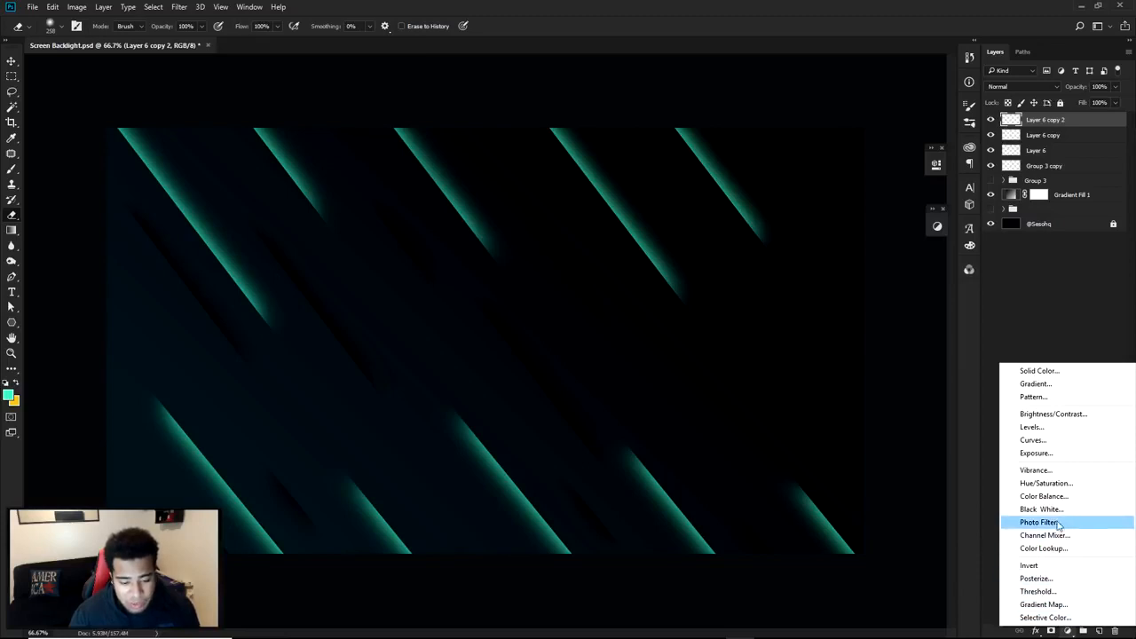
left_click(1044, 496)
left_click_drag(819, 225, 860, 264)
mouse_move(849, 225)
left_mouse_down()
mouse_move(789, 223)
mouse_move(806, 226)
mouse_move(783, 246)
mouse_move(844, 225)
left_mouse_up()
left_click_drag(782, 246, 797, 263)
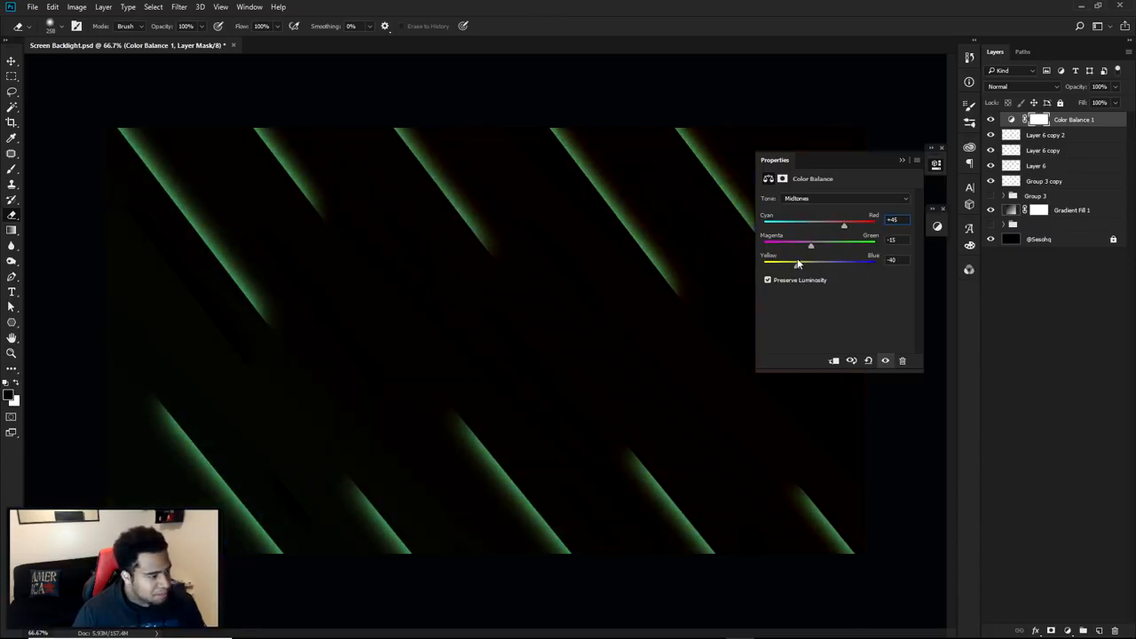
left_click(936, 167)
key("ctrl+e")
key("v")
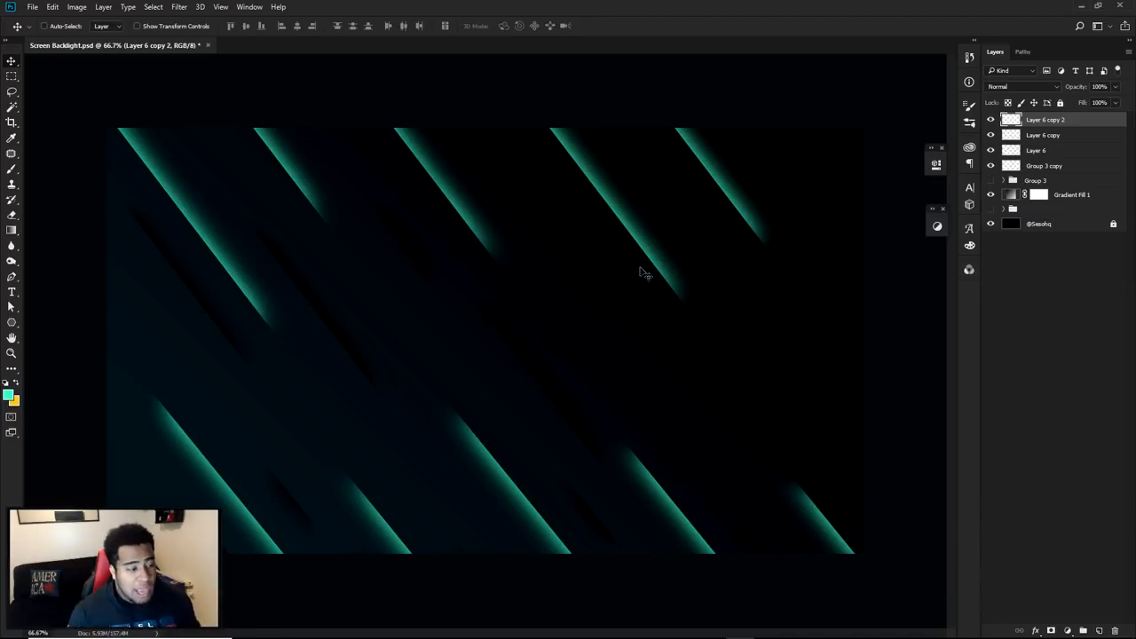
Preview a Save for Web export of the background in PNG-24 format and cancel it without saving.
left_click(35, 7)
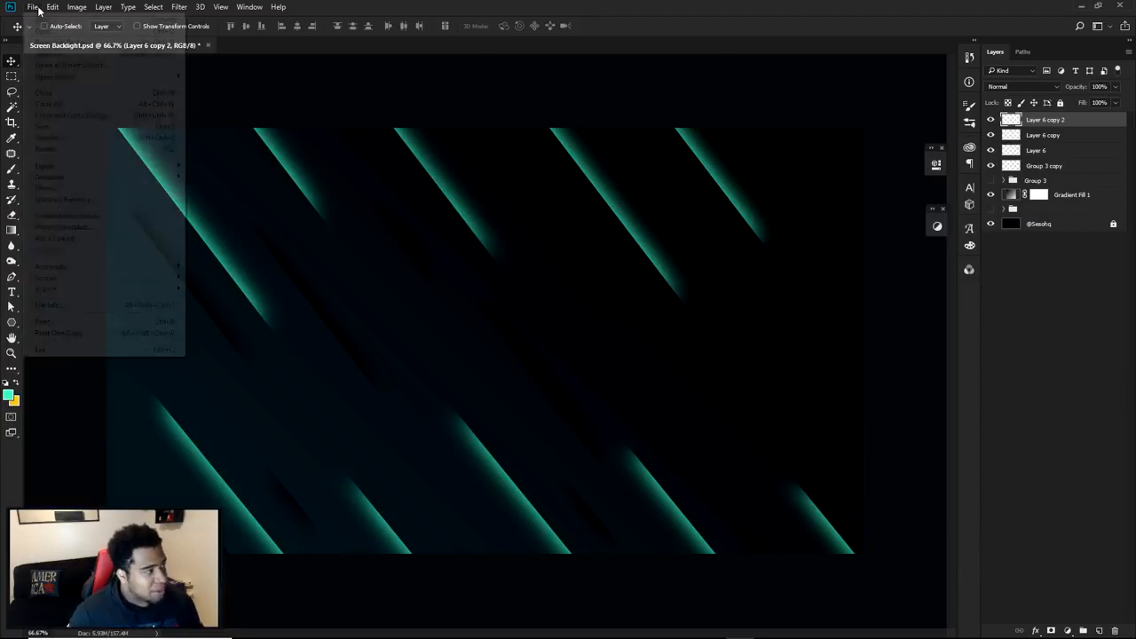
mouse_move(54, 166)
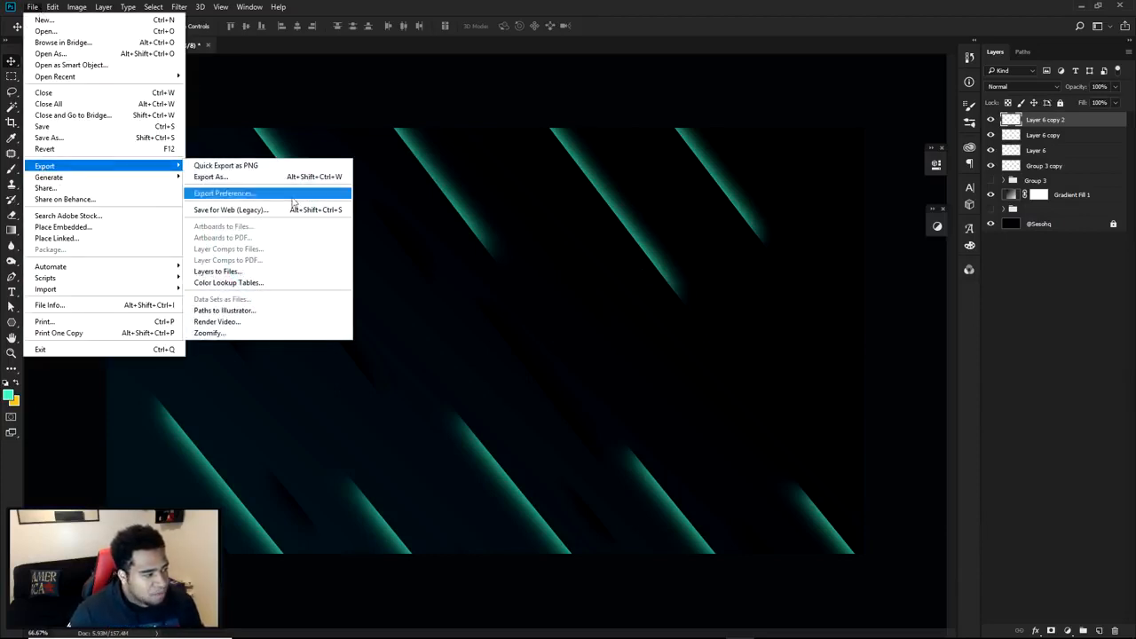
left_click(257, 213)
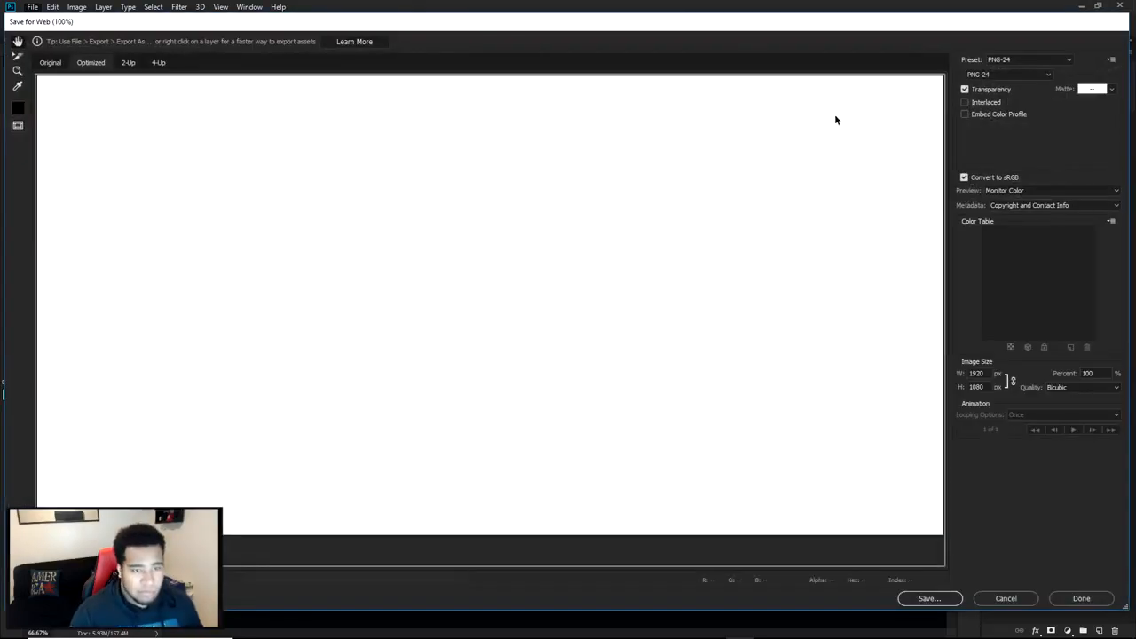
left_click(997, 78)
left_click(985, 111)
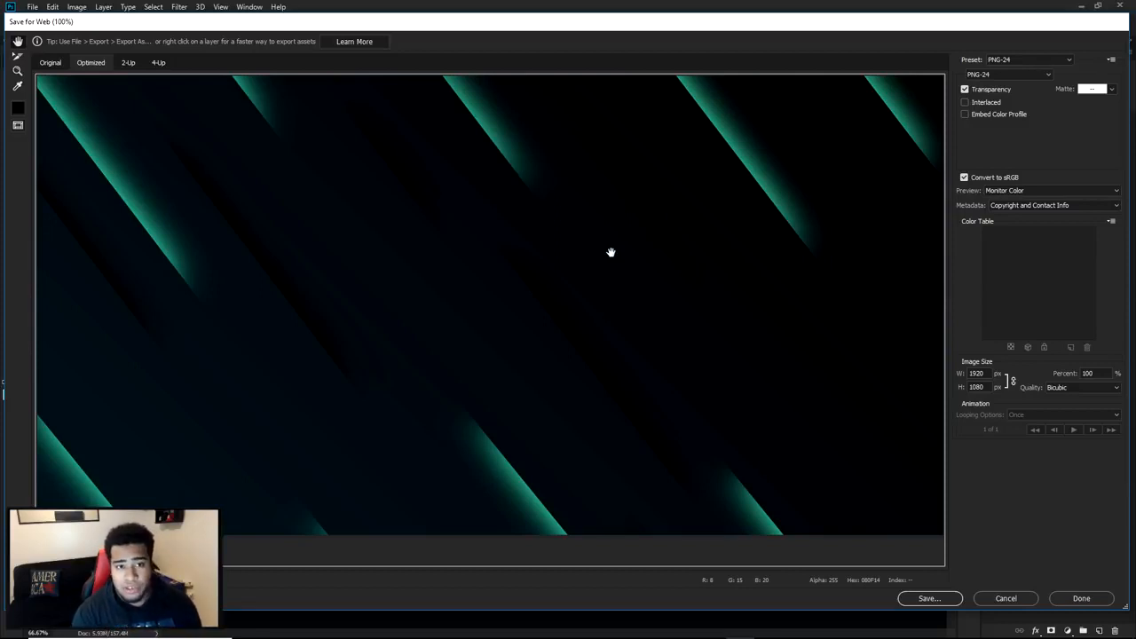
left_click(1006, 76)
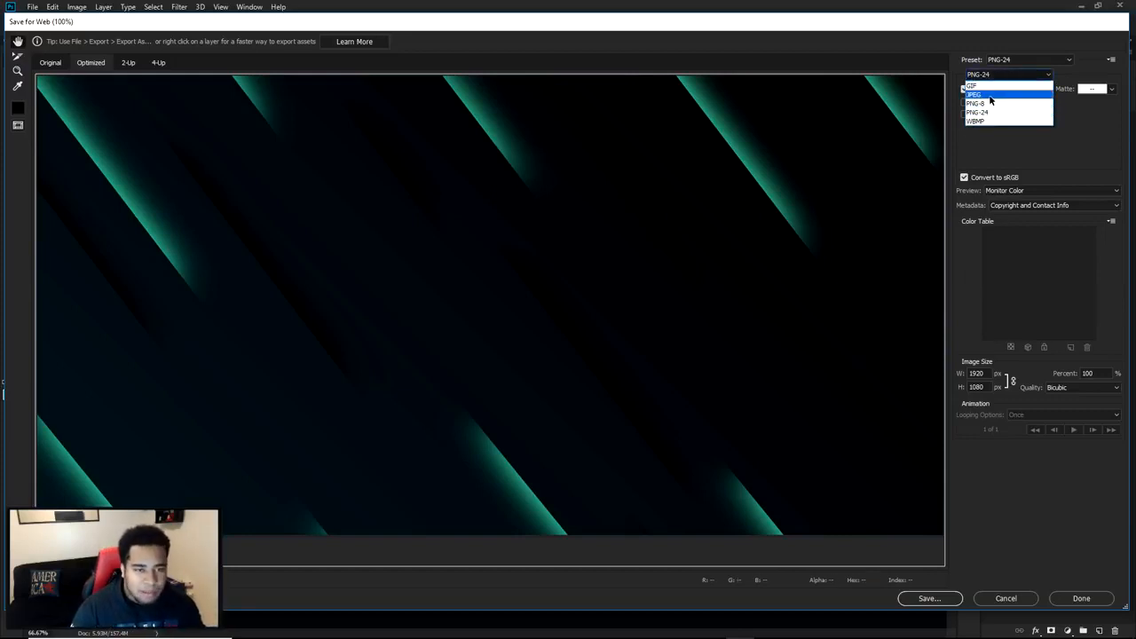
left_click(1009, 593)
left_click(1005, 598)
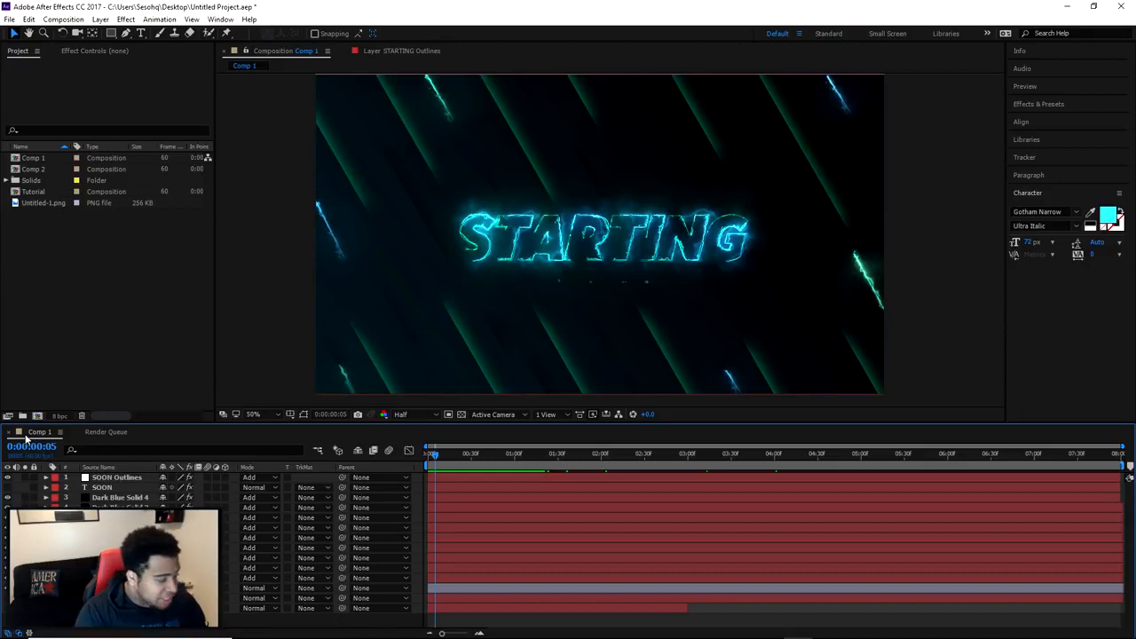
Switch to After Effects and scrub through Comp 1 to examine the animated STARTING text, returning to the first frame.
left_click(115, 509)
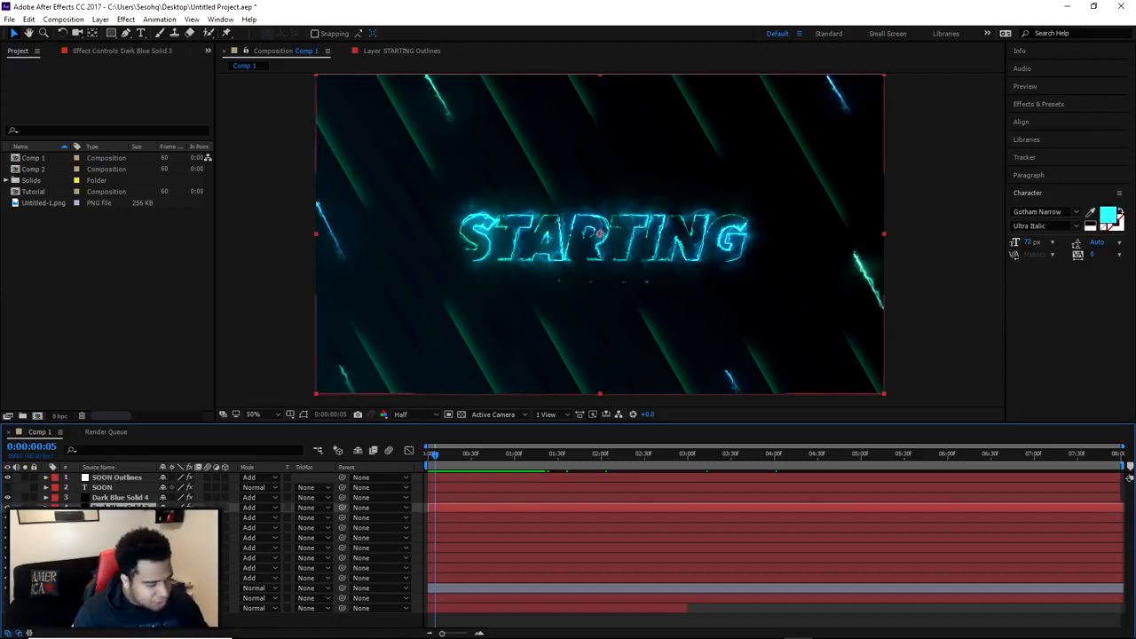
left_click(116, 548)
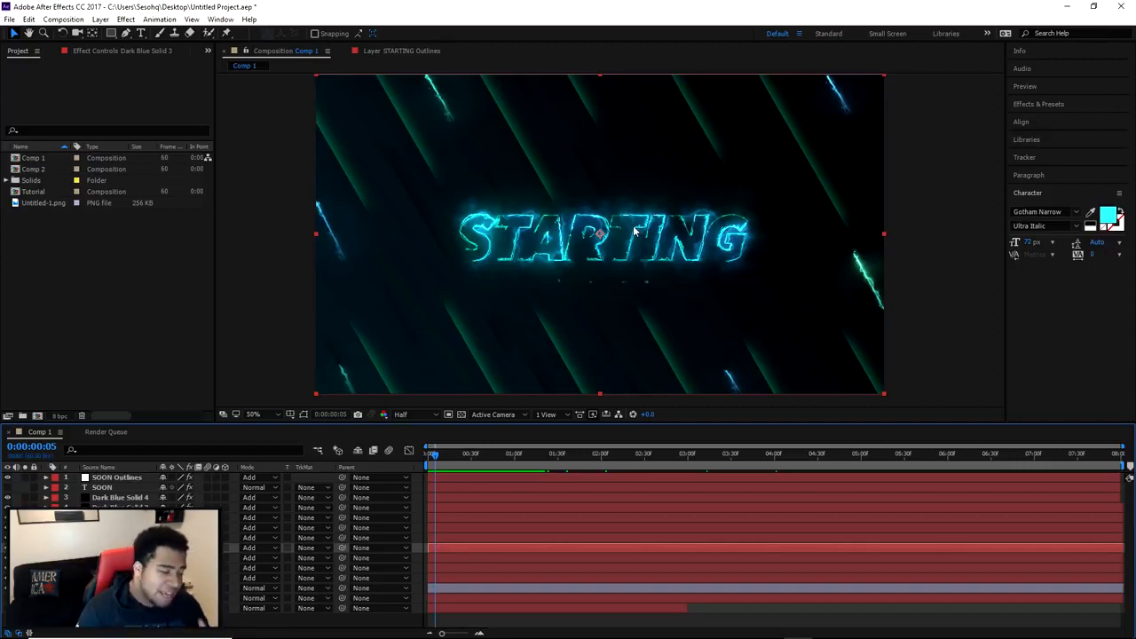
left_click_drag(445, 452, 491, 456)
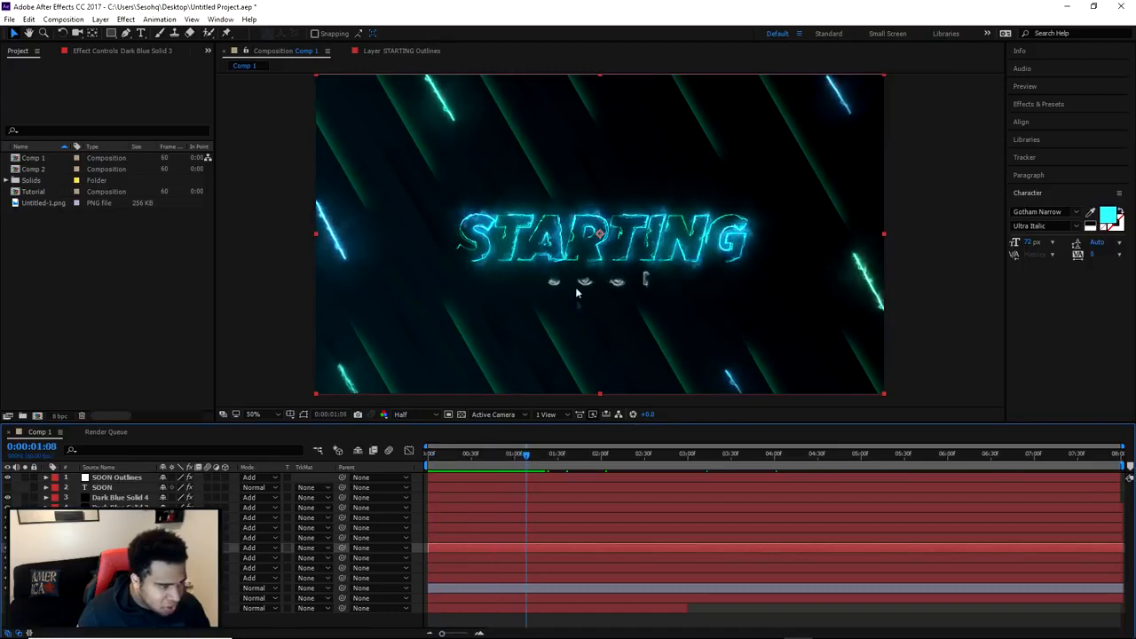
left_click(536, 455)
mouse_move(536, 455)
left_mouse_down()
mouse_move(437, 454)
mouse_move(539, 455)
mouse_move(519, 453)
mouse_move(529, 453)
left_mouse_up()
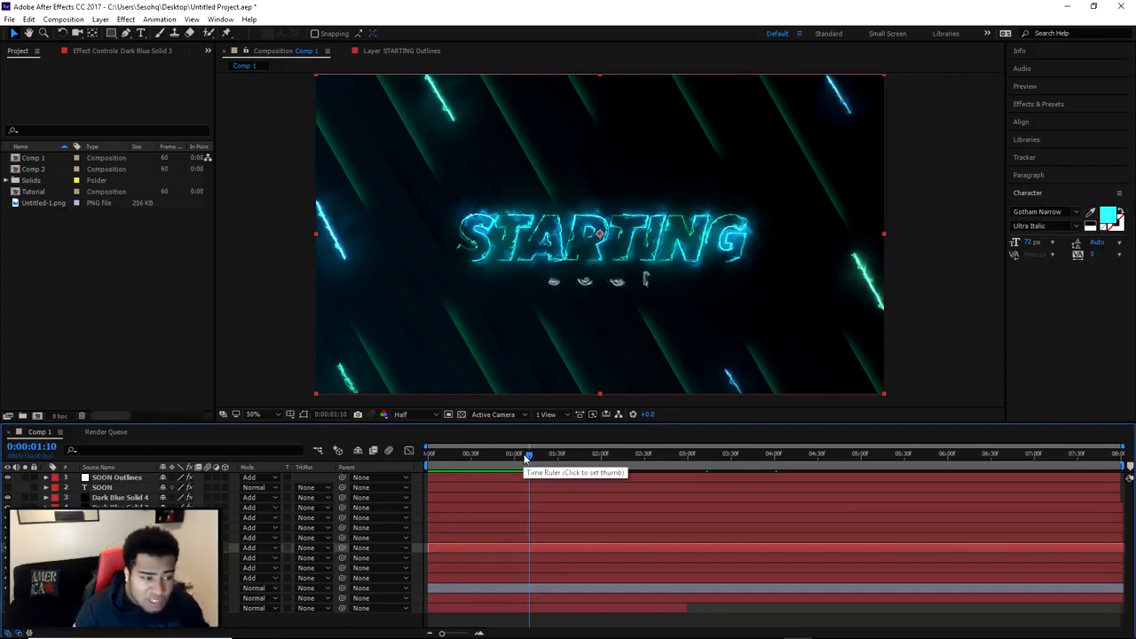
left_click_drag(518, 460, 410, 434)
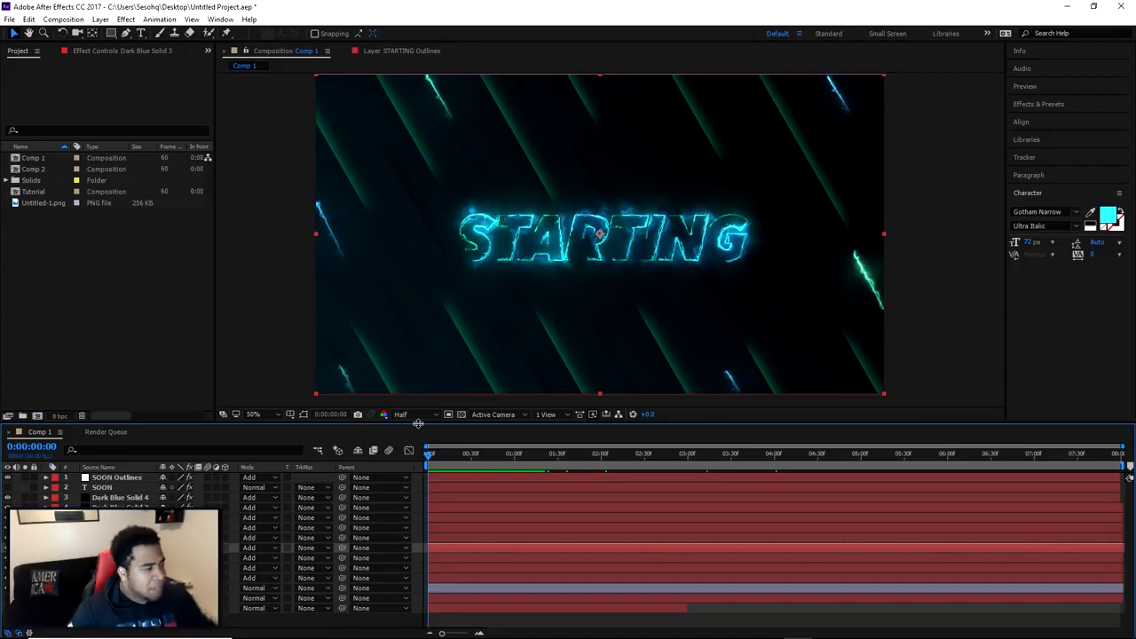
Create a new 1920 x 1080 px composition at 60 frames per second with a duration of 8 seconds.
left_click(63, 19)
left_click(62, 35)
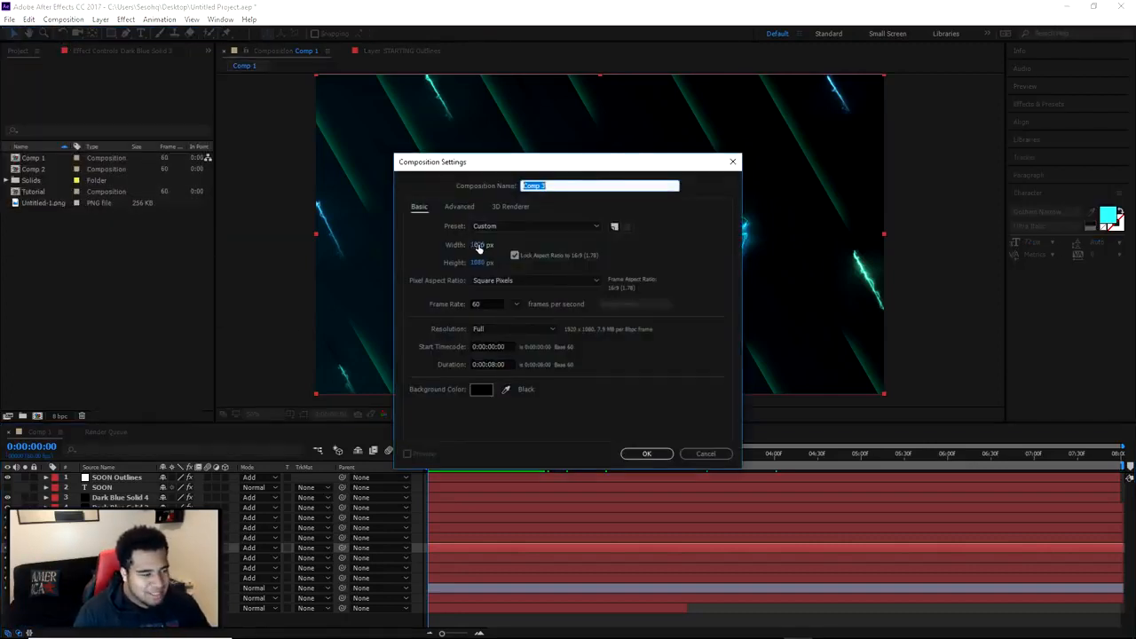
left_click(446, 307)
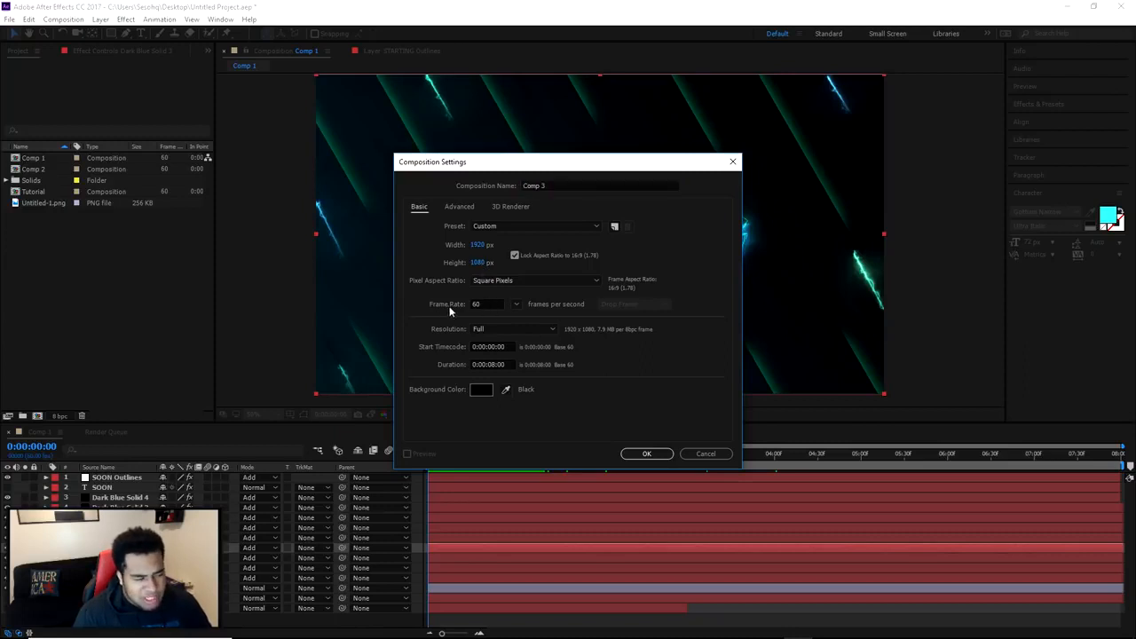
left_click_drag(488, 304, 450, 307)
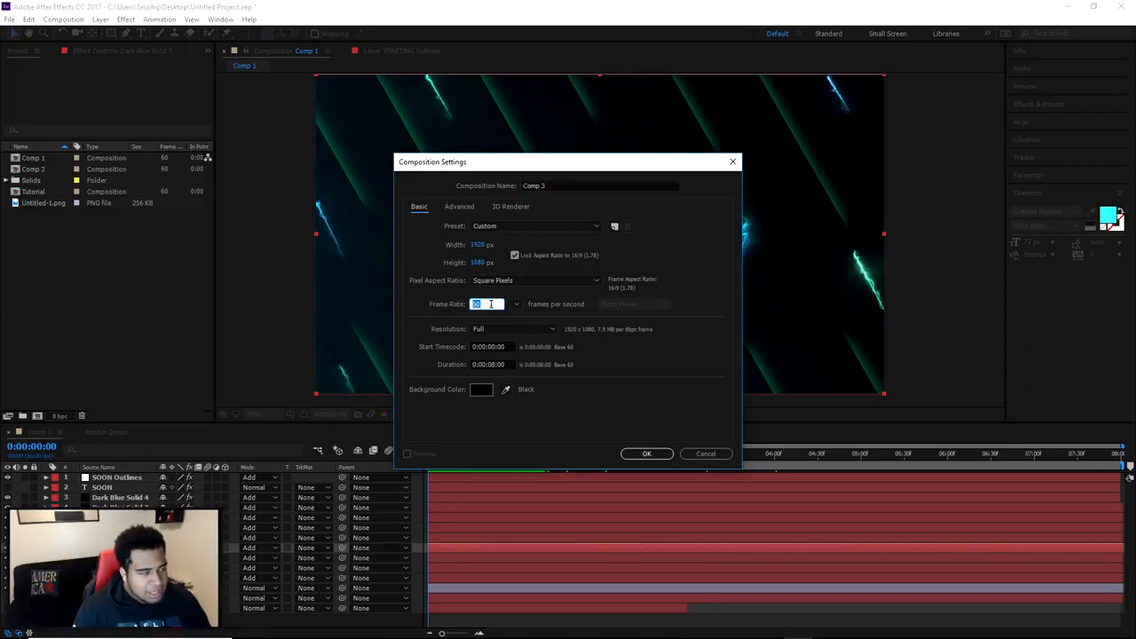
left_click_drag(573, 165, 625, 102)
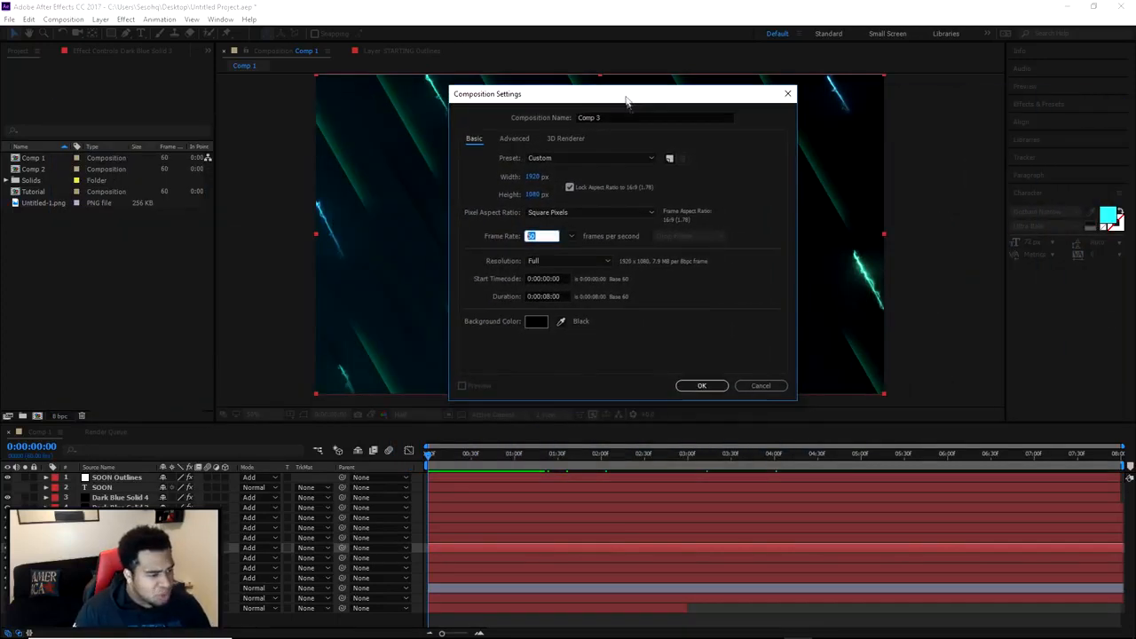
left_click(701, 387)
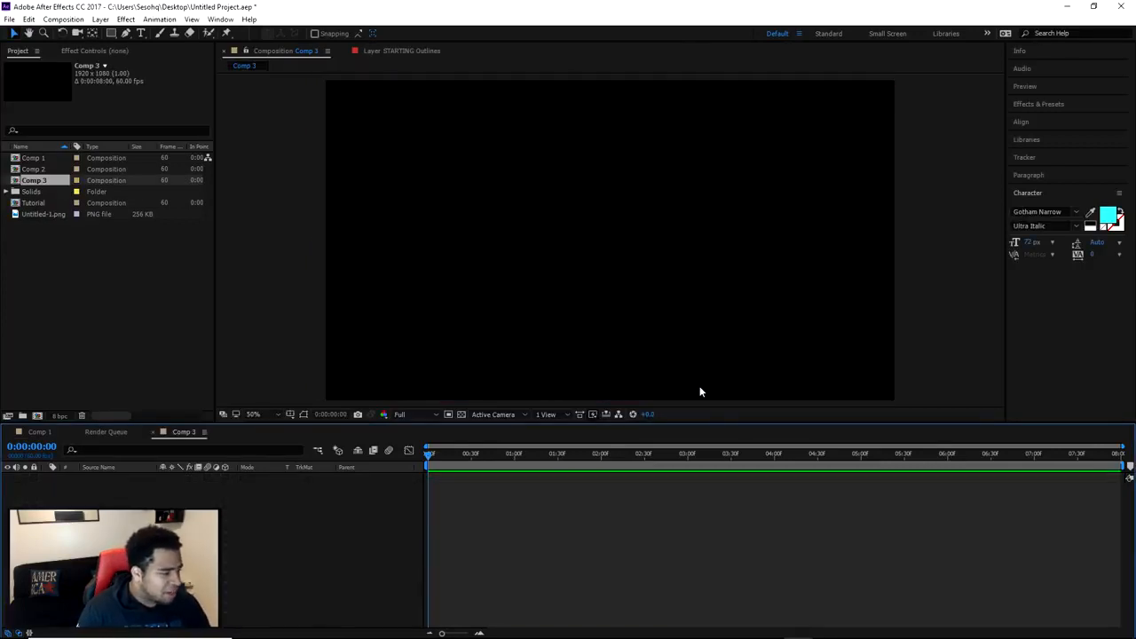
Rename the new composition as Tutorial in its composition settings.
right_click(184, 432)
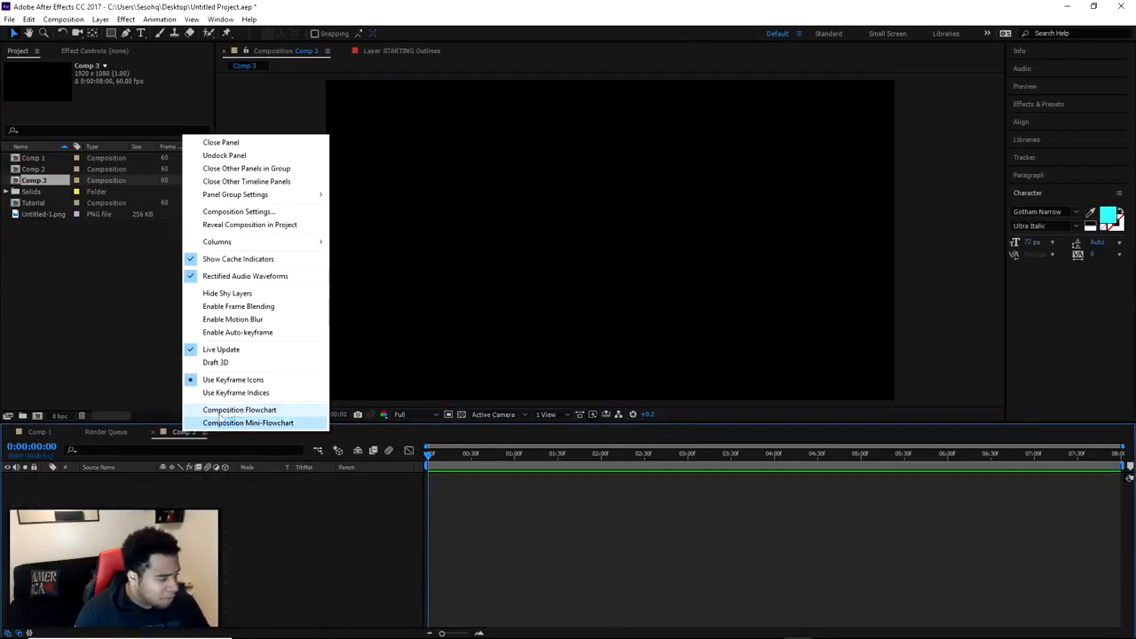
right_click(500, 494)
left_click(558, 520)
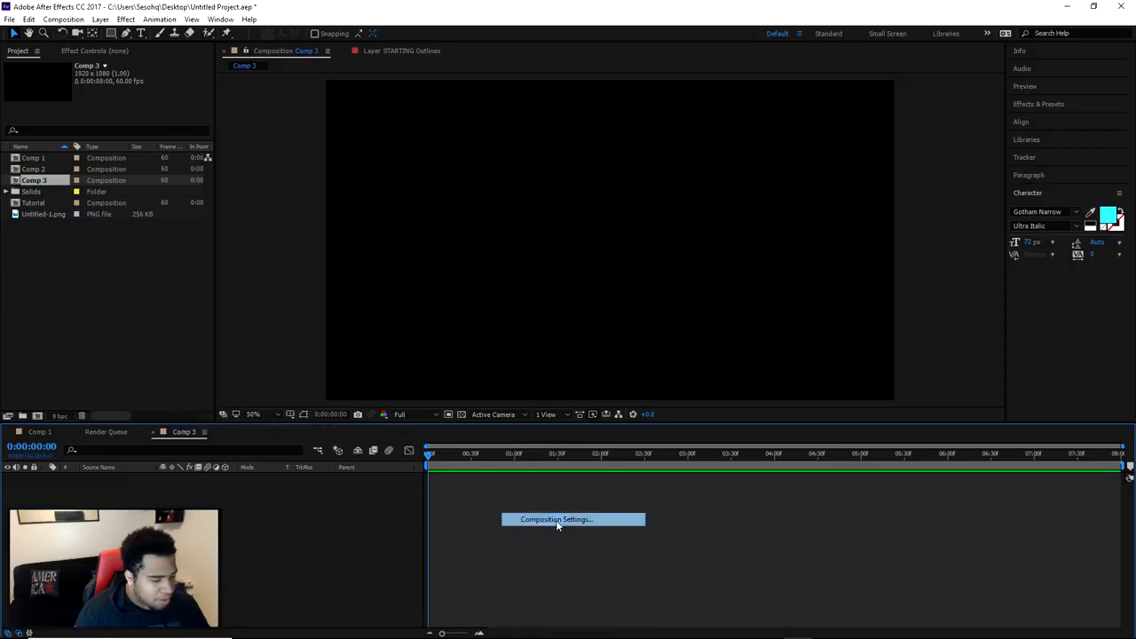
type("Tutorial")
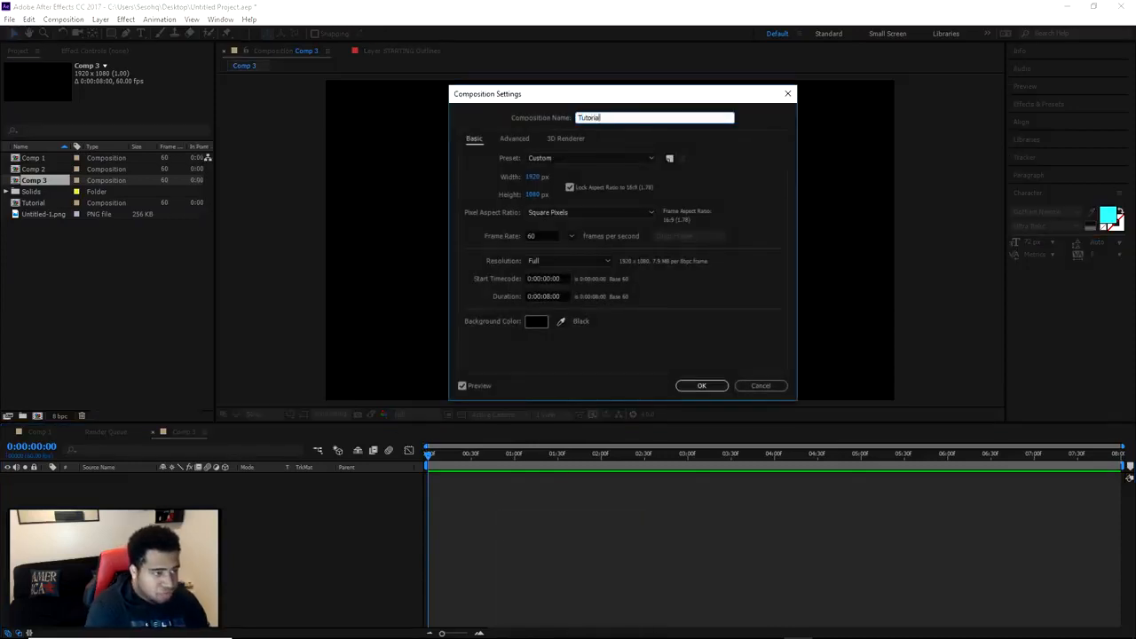
key("Return")
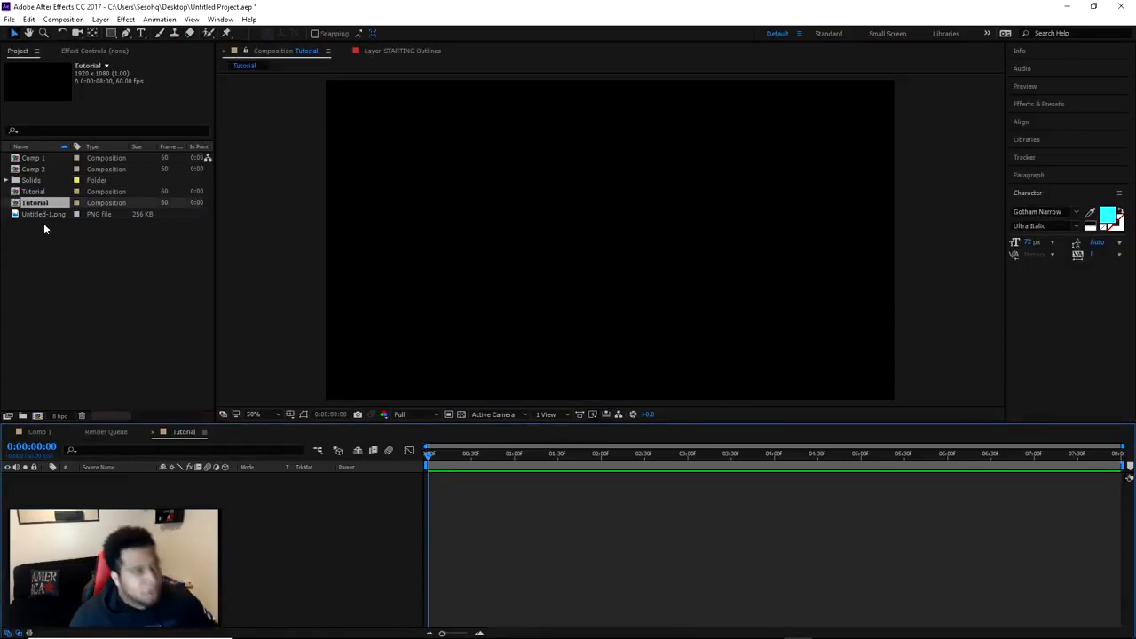
Add the Untitled-1.png background to the Tutorial composition's timeline and lock its layer.
left_click_drag(55, 211, 213, 504)
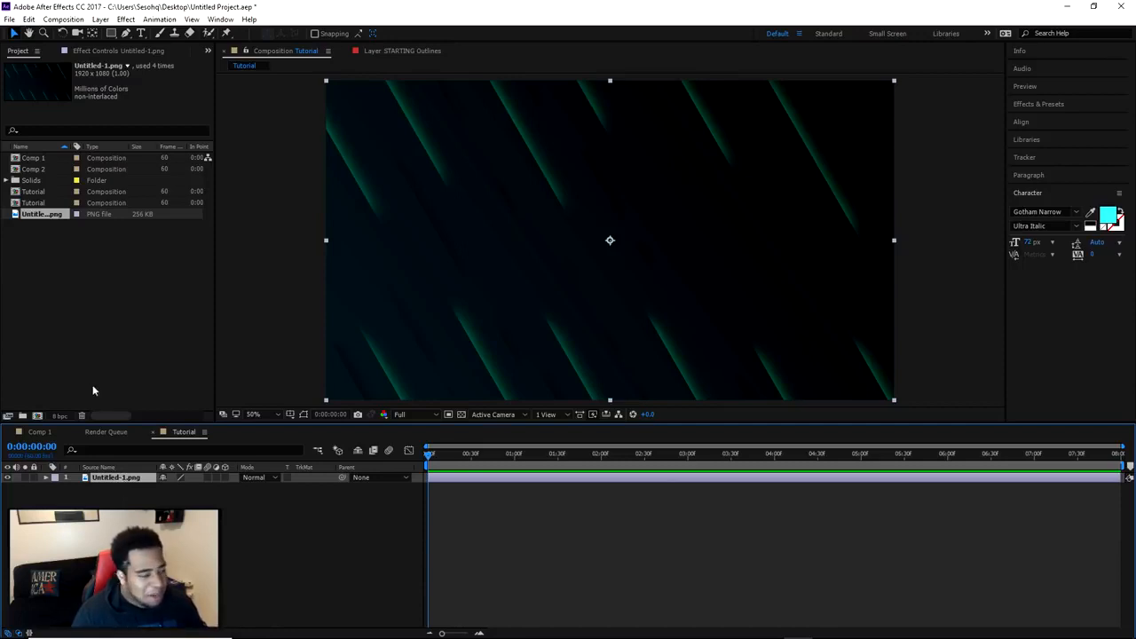
left_click(35, 477)
left_click(504, 269)
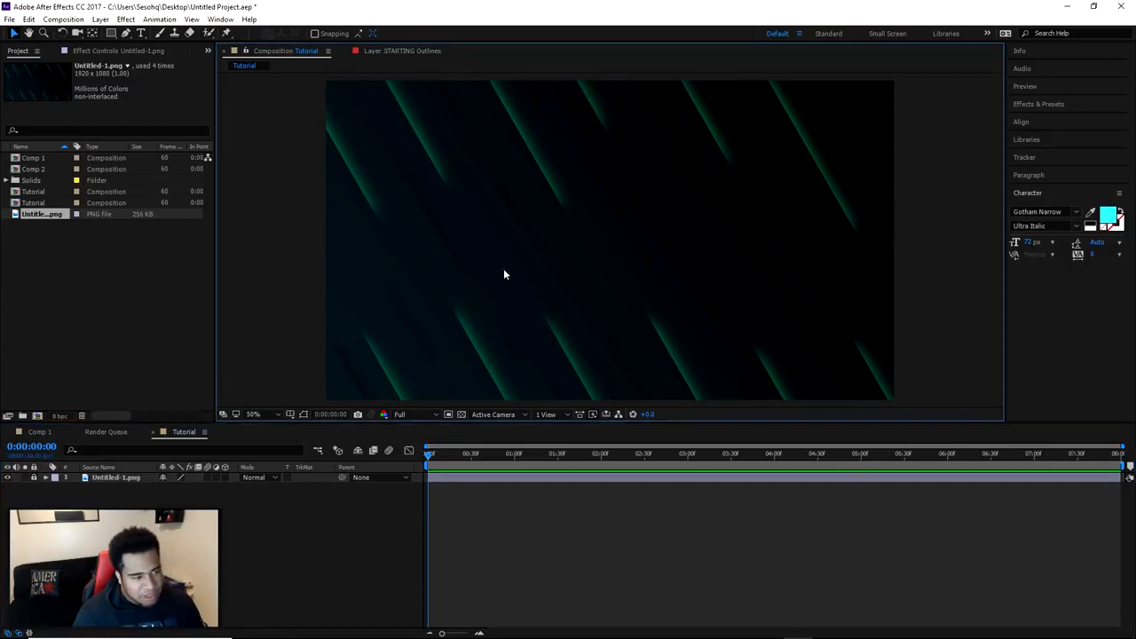
left_click_drag(549, 206, 308, 187)
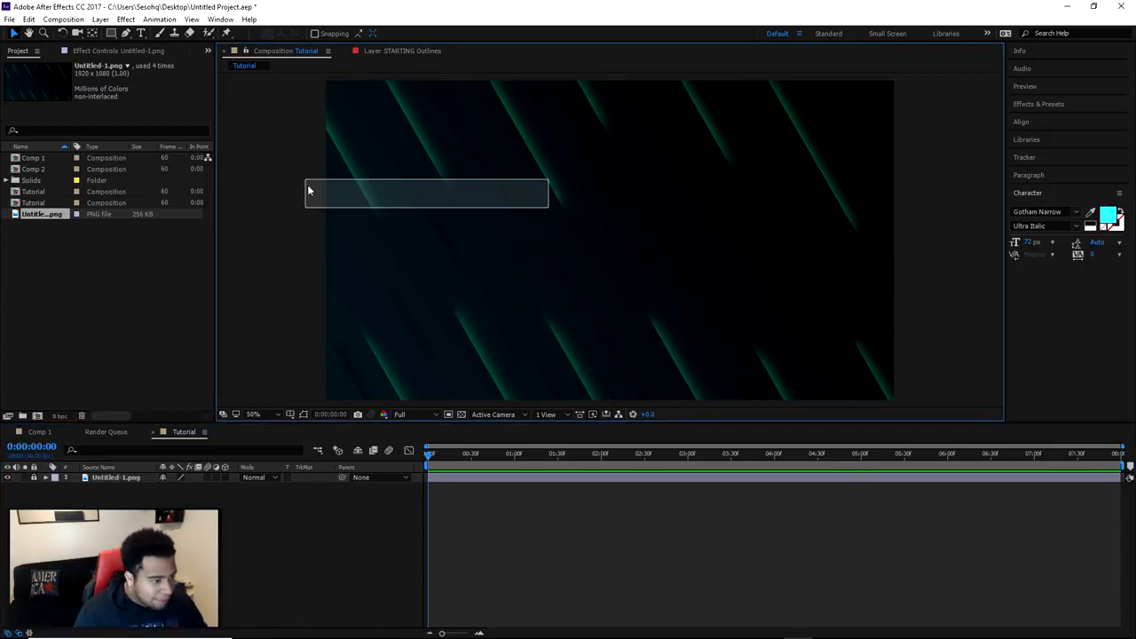
Create a new text layer reading STARTING above the locked background.
right_click(155, 502)
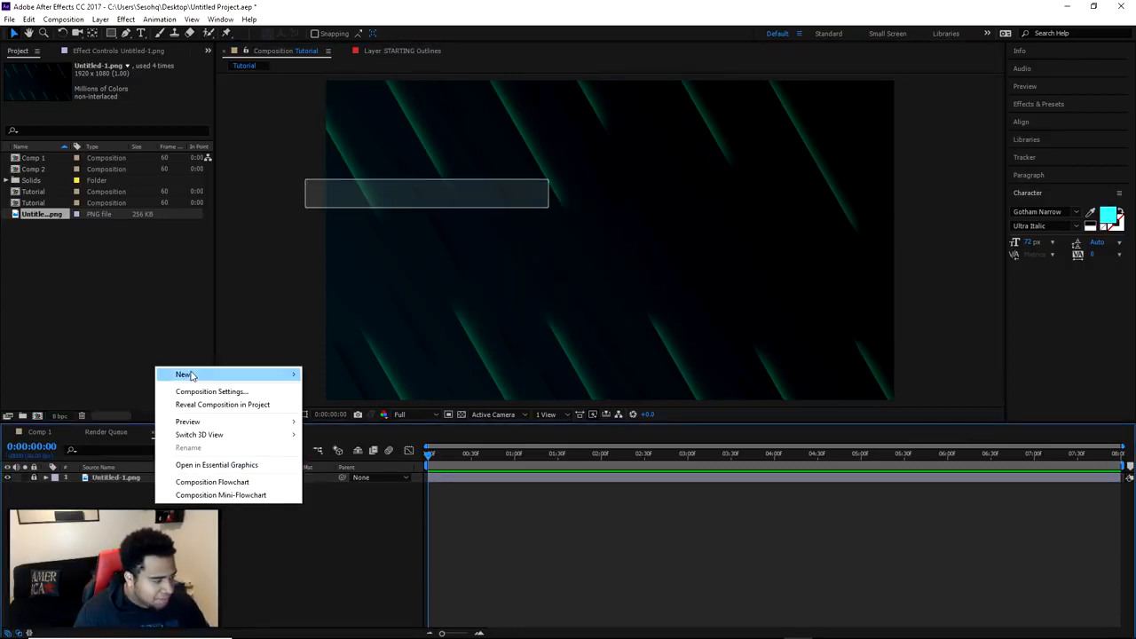
mouse_move(192, 376)
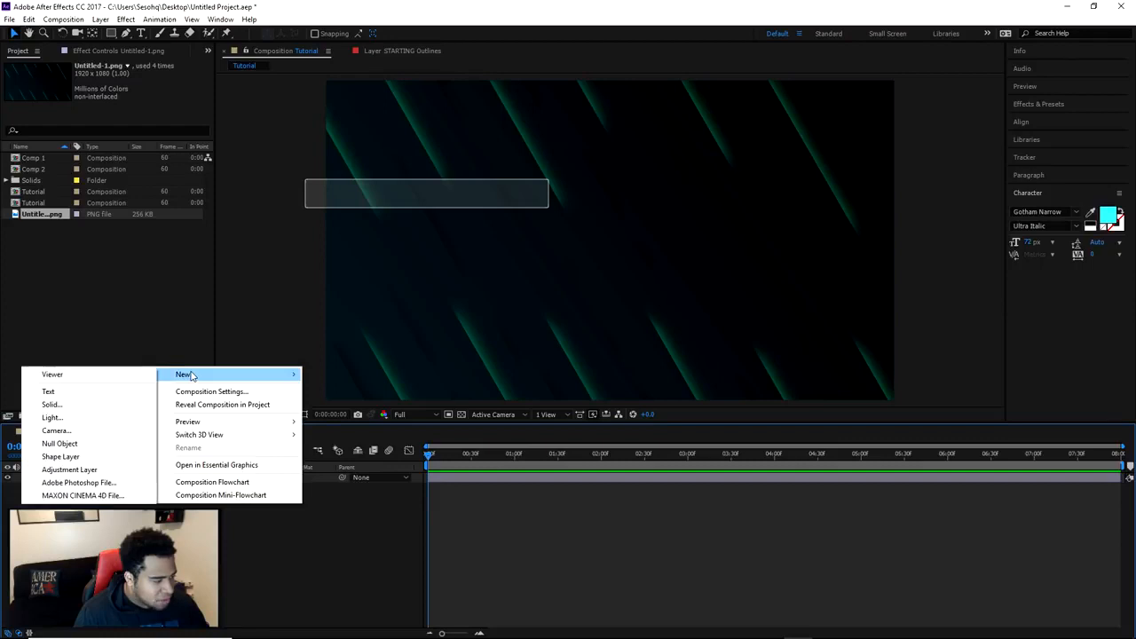
left_click(107, 394)
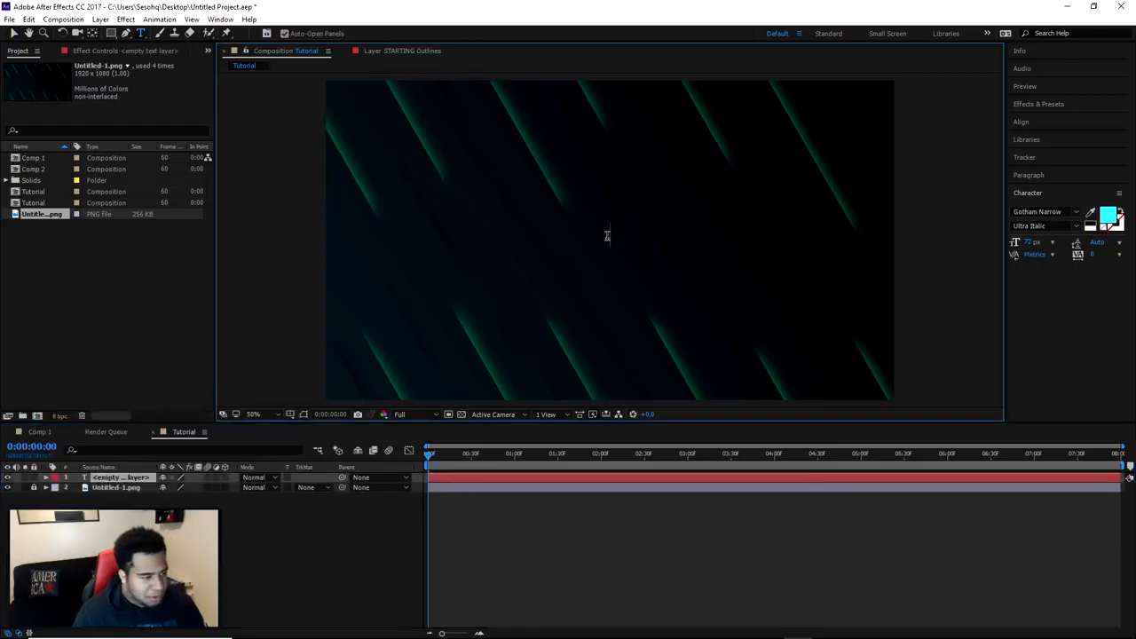
type("START")
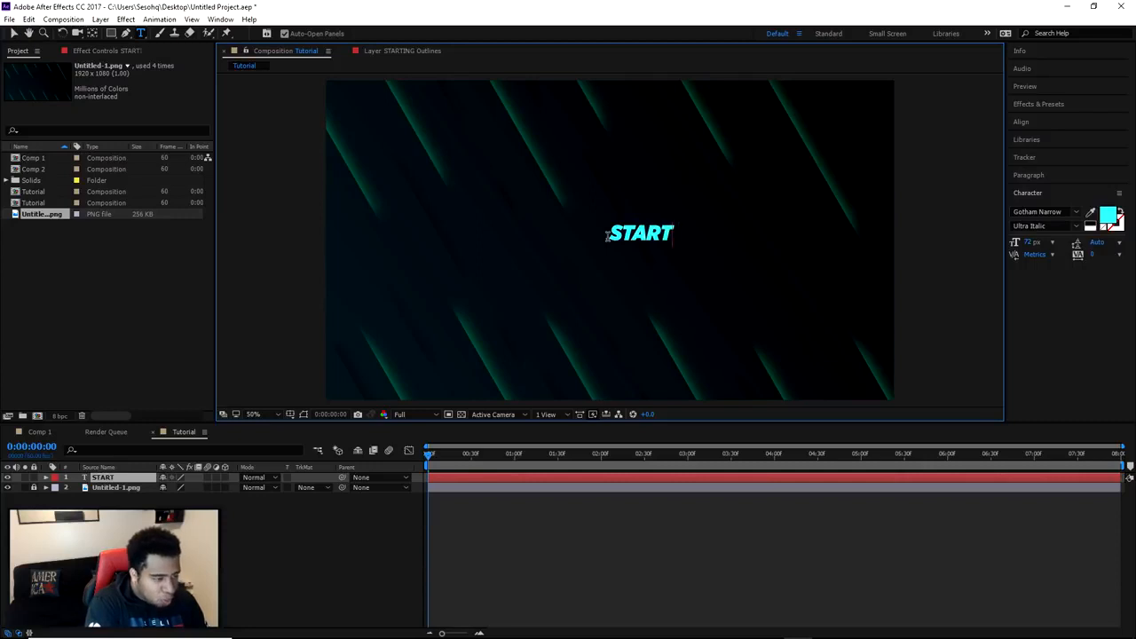
type("ING")
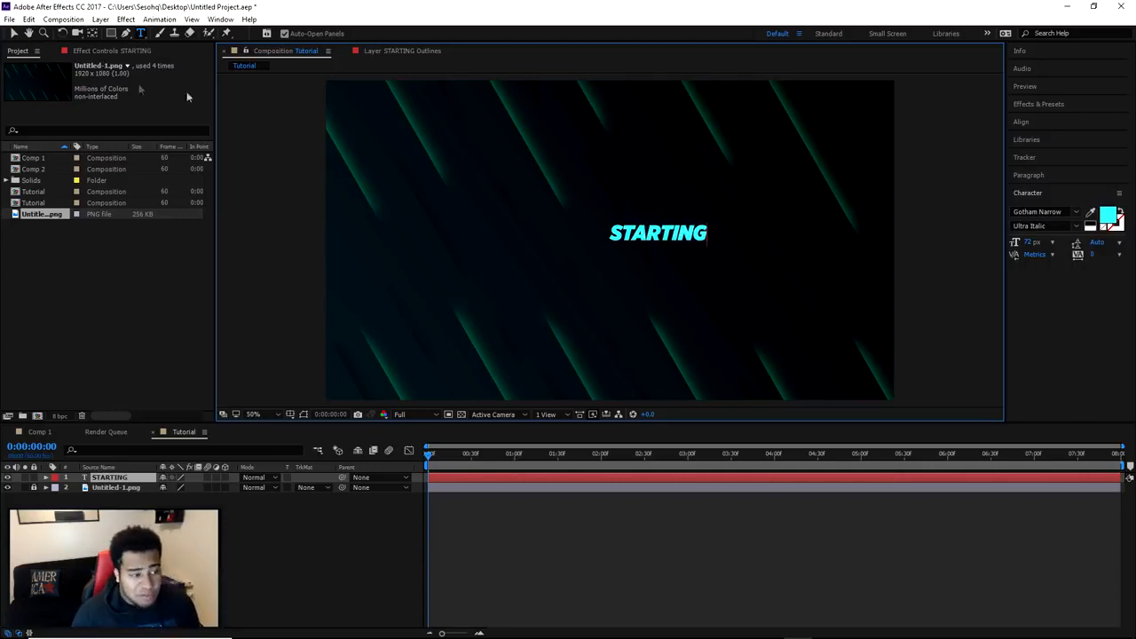
Scale up the STARTING text and move it to the middle of the frame.
left_click(13, 33)
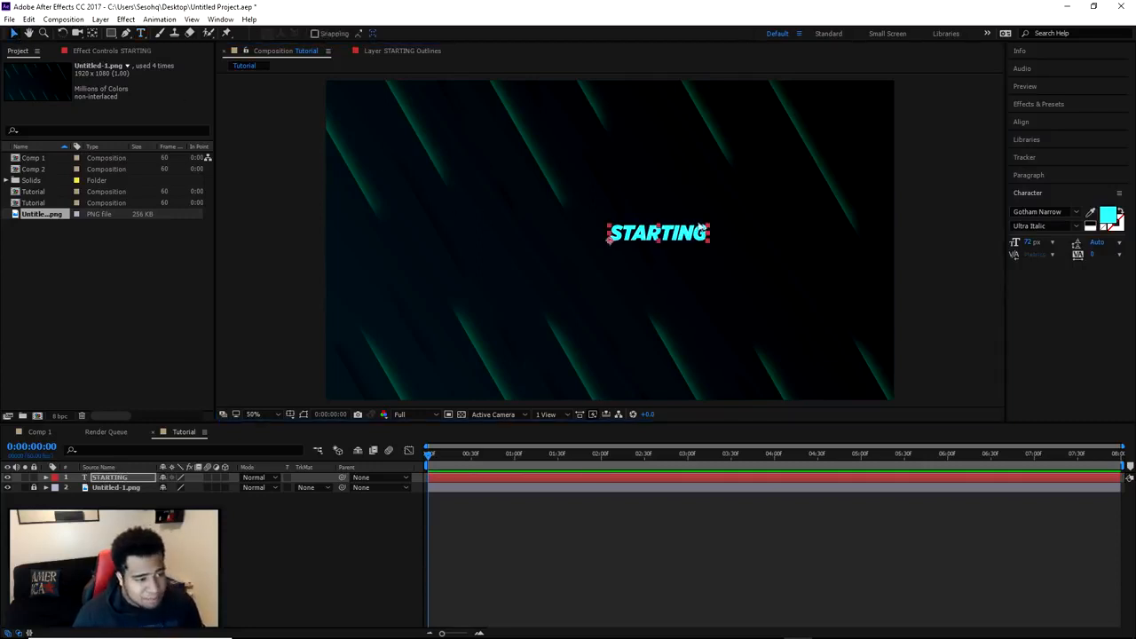
left_click_drag(701, 229, 867, 176)
left_click_drag(758, 237, 637, 264)
key("space")
mouse_move(708, 272)
left_mouse_down()
mouse_move(704, 259)
mouse_move(697, 271)
left_mouse_up()
Show the composition grid, then enlarge the STARTING text further and center it against the grid lines.
left_click(300, 415)
left_click(311, 457)
scroll(624, 238, "up", 2)
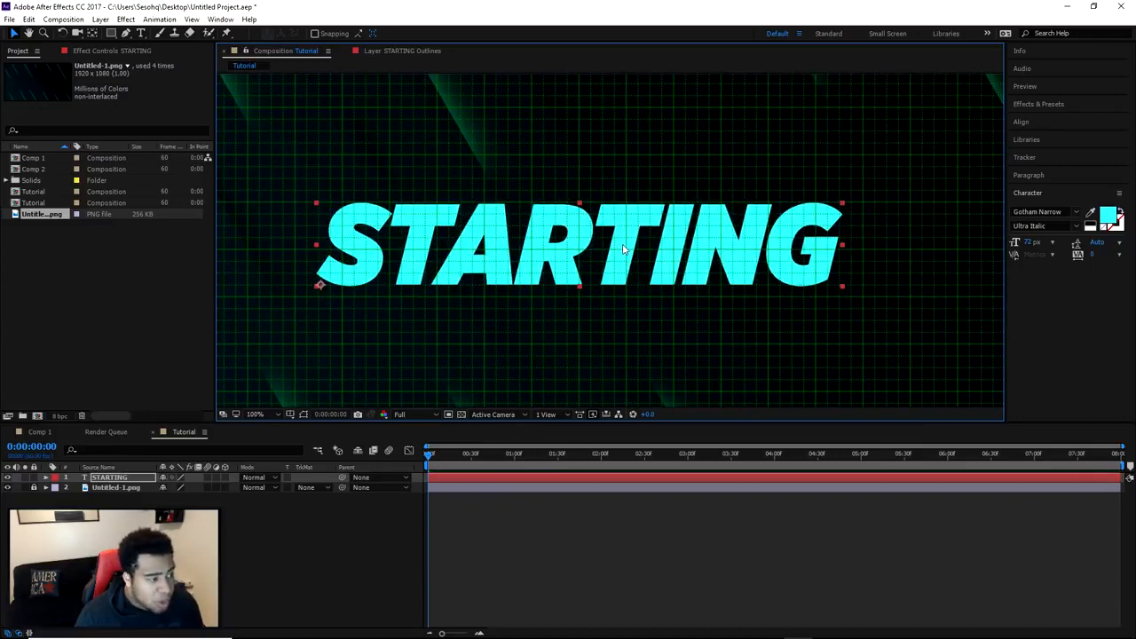
scroll(624, 248, "down", 2)
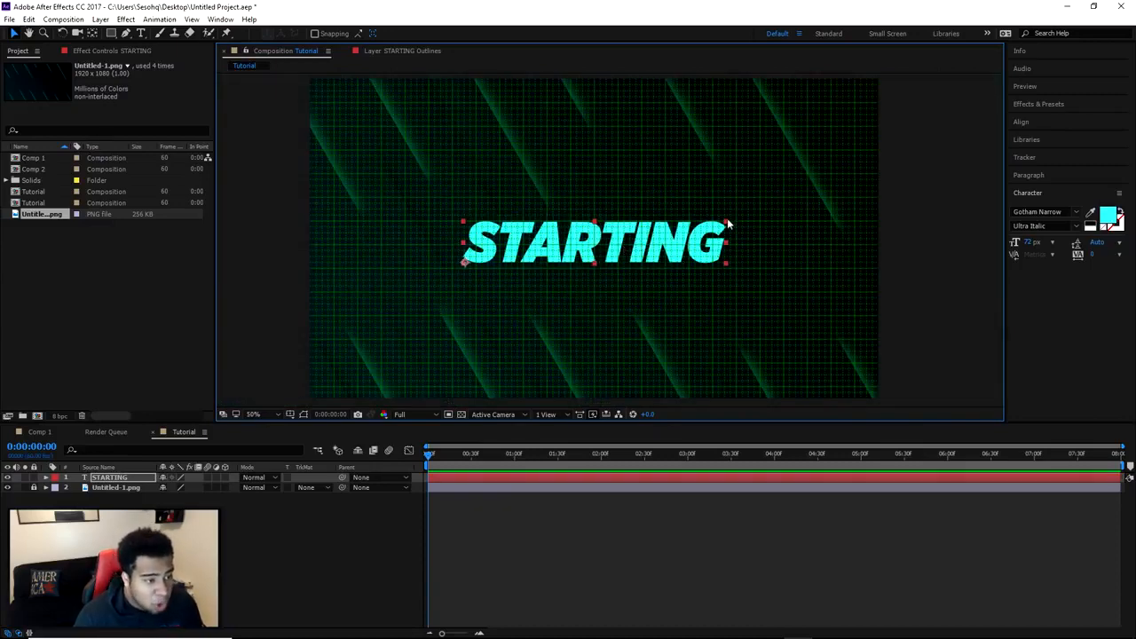
left_click_drag(726, 226, 765, 216)
left_click_drag(704, 250, 686, 254)
left_click(855, 278)
Hide the grid overlay in the composition view.
left_click(289, 414)
left_click(306, 460)
scroll(824, 267, "down", 2)
left_click_drag(793, 294, 766, 300)
scroll(700, 284, "up", 2)
Apply the Center In View transform to the STARTING text layer.
left_click(1054, 211)
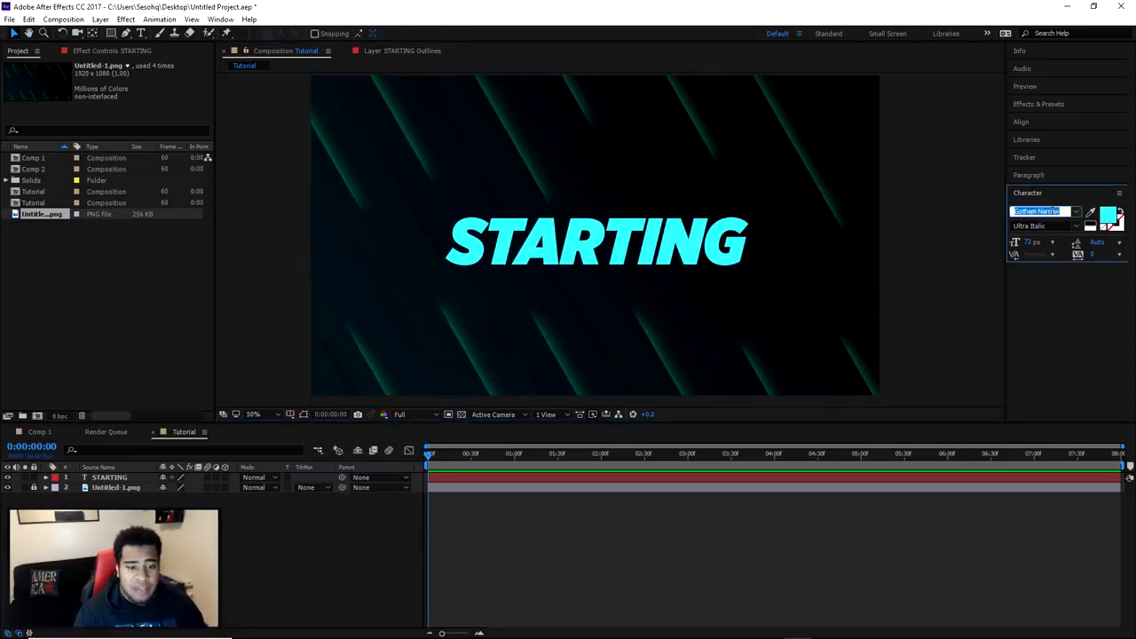
left_click(745, 245)
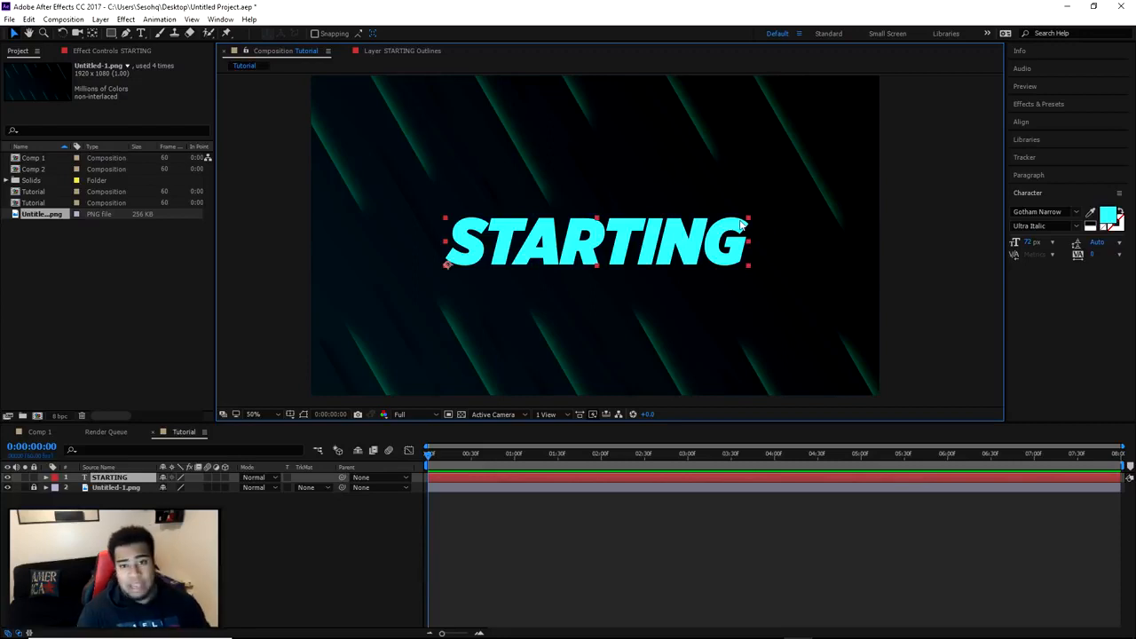
right_click(667, 234)
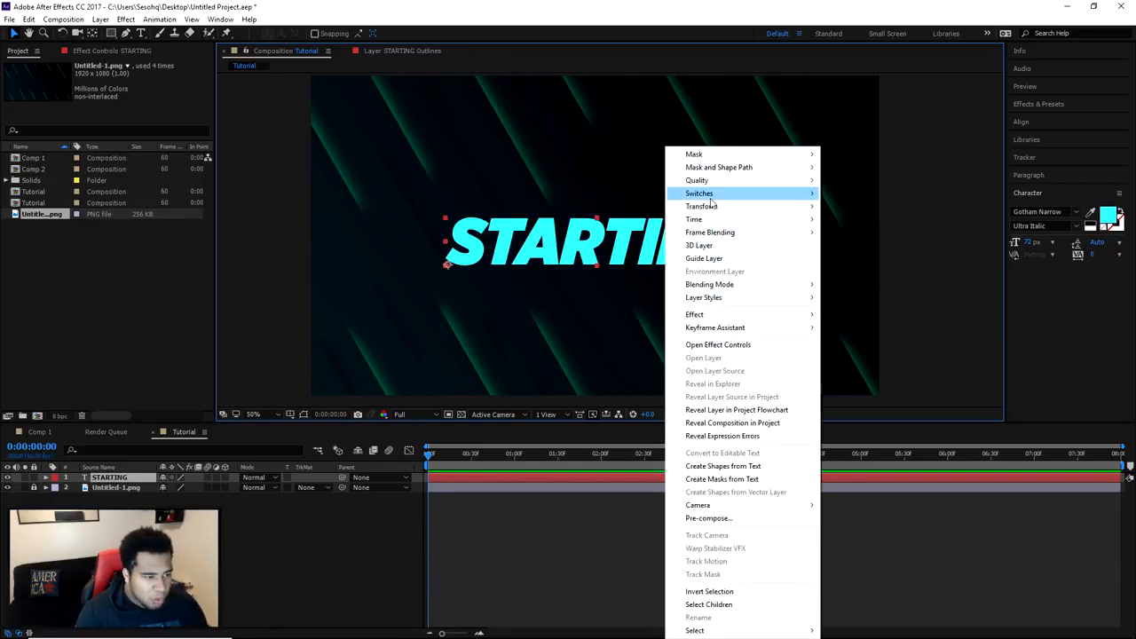
mouse_move(710, 207)
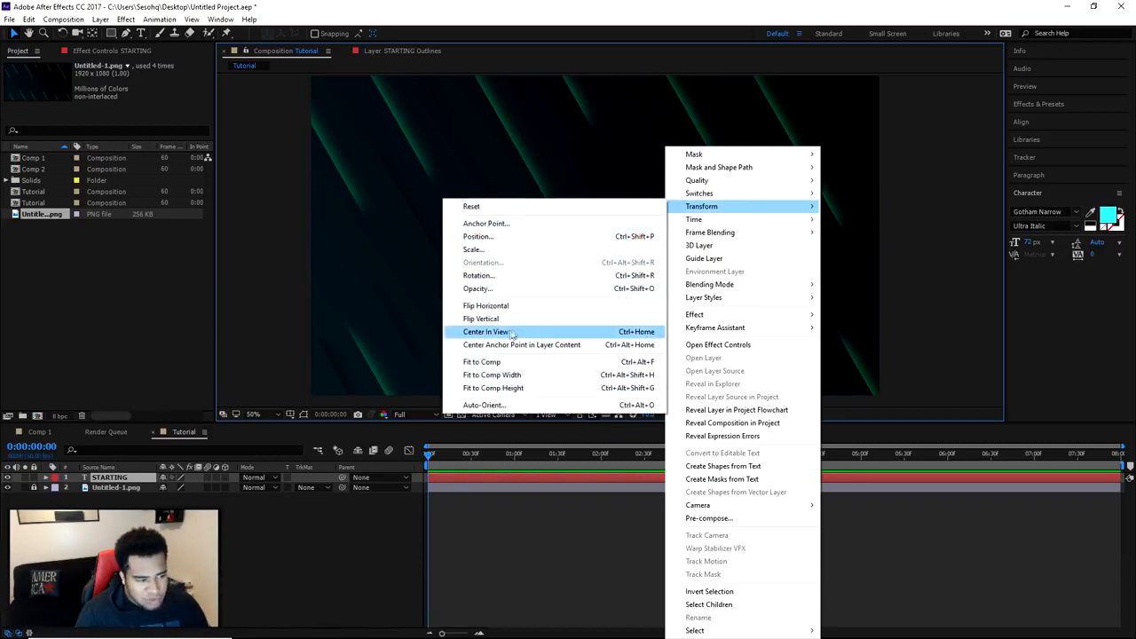
left_click(497, 331)
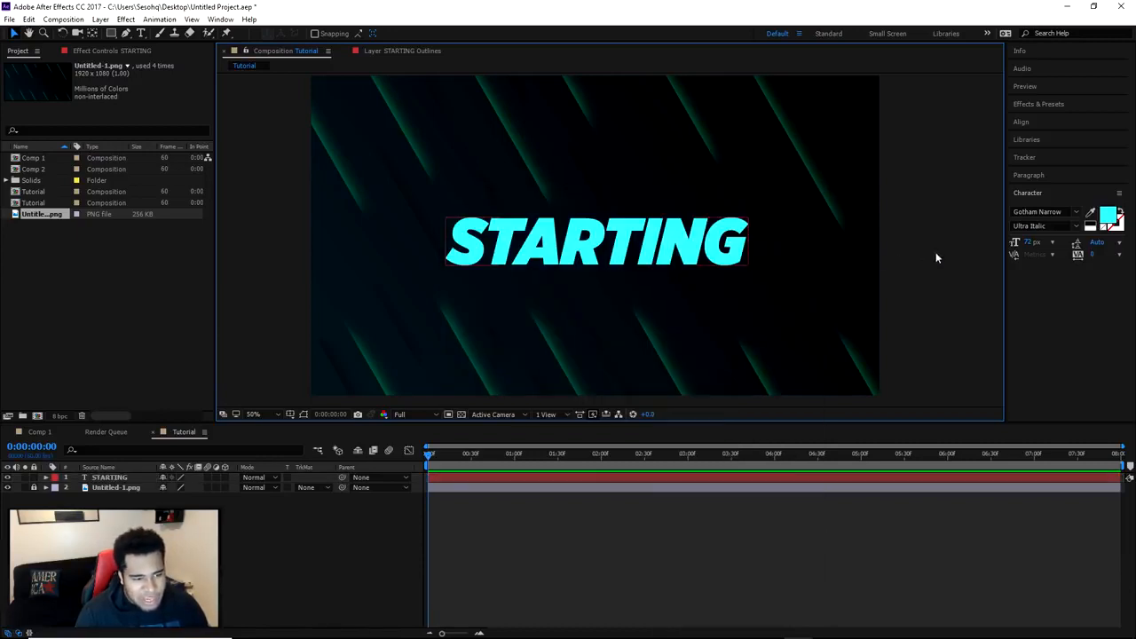
left_click(582, 257)
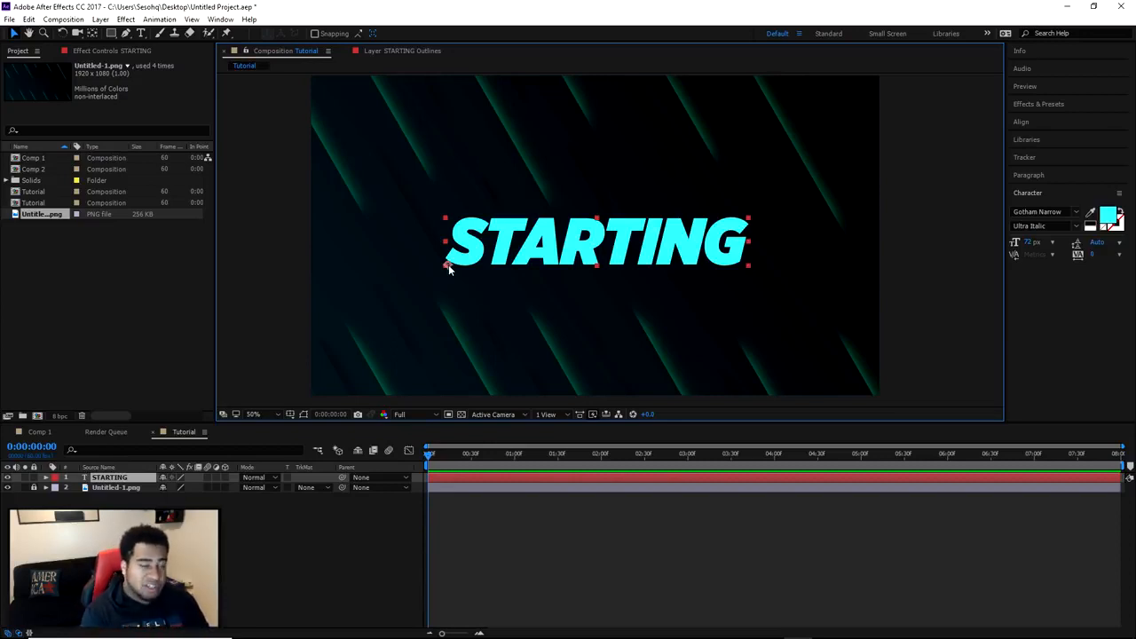
right_click(519, 253)
mouse_move(568, 206)
left_click(240, 347)
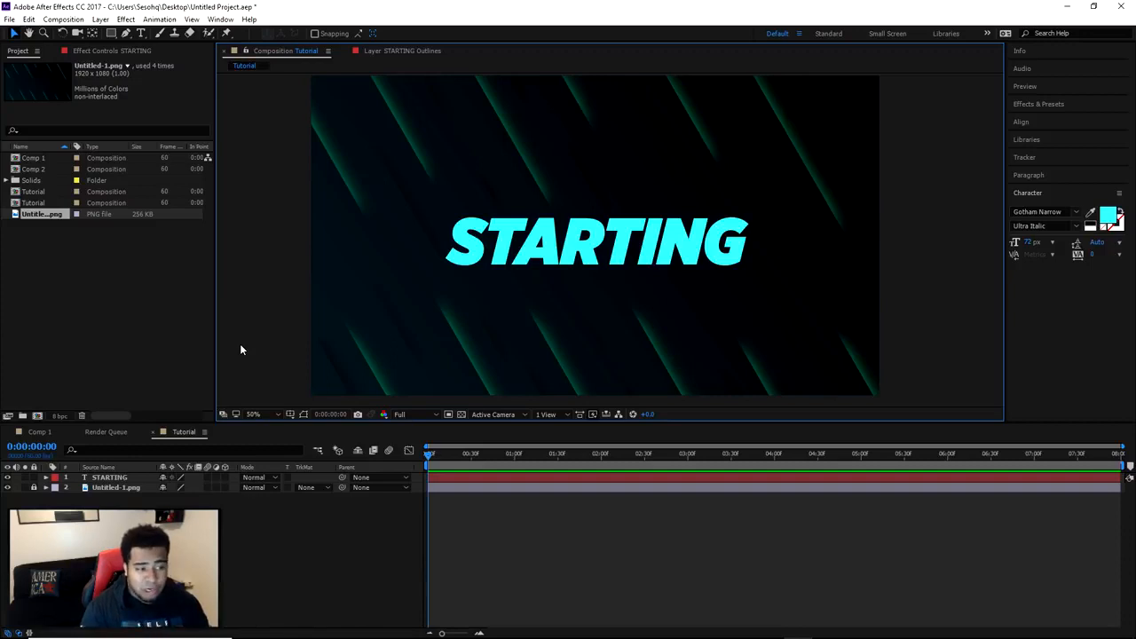
Create masks from the STARTING text layer.
left_click(610, 252)
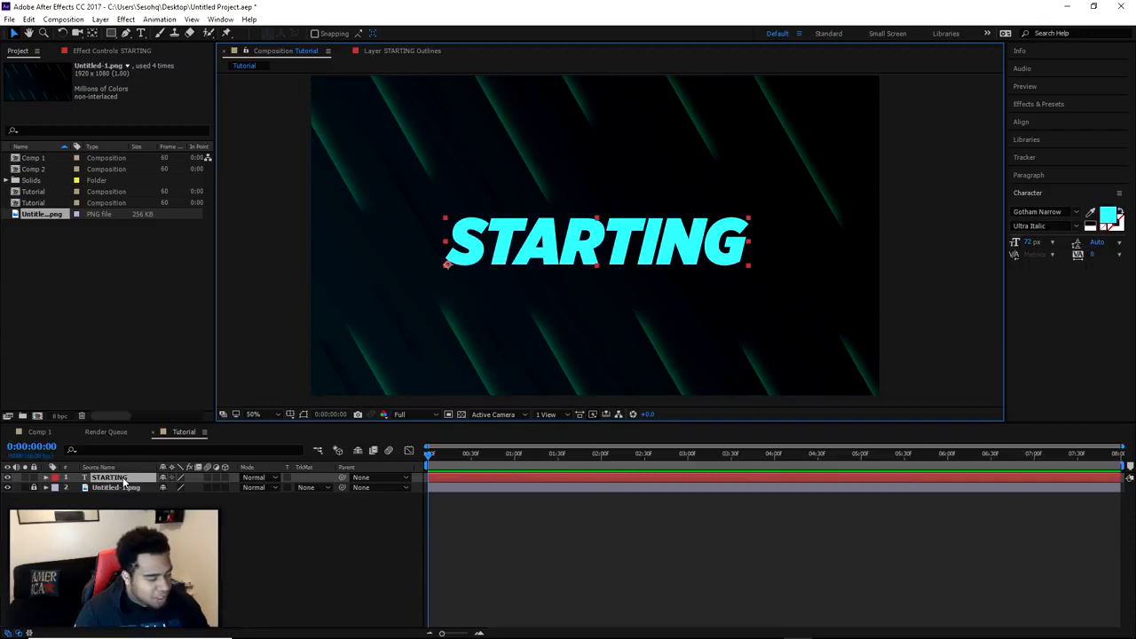
right_click(124, 480)
left_click(110, 479)
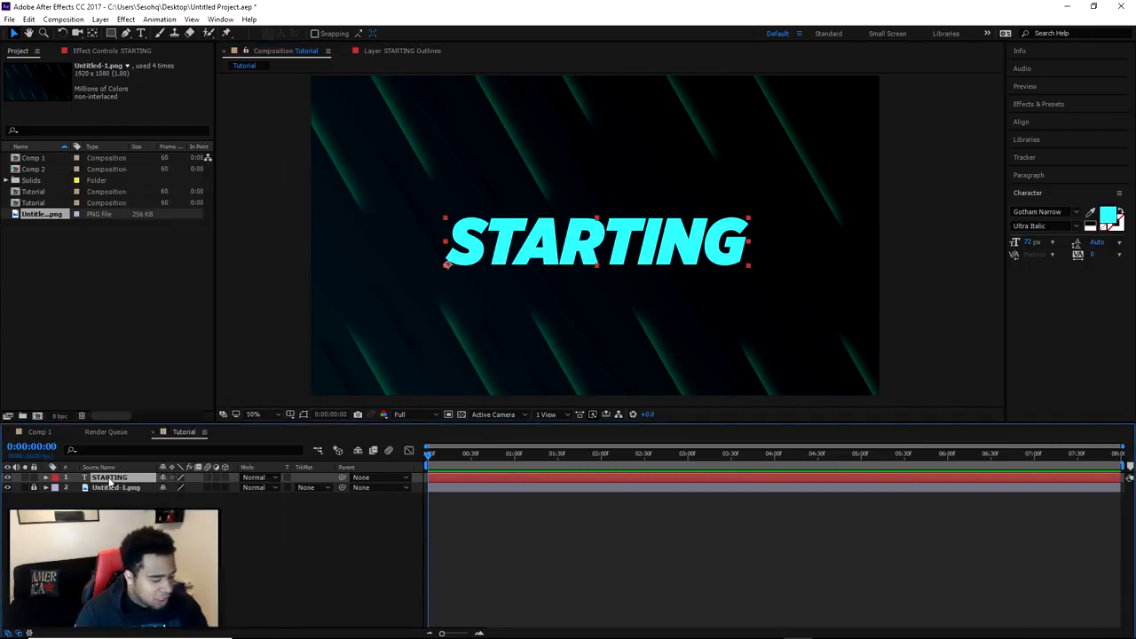
right_click(109, 479)
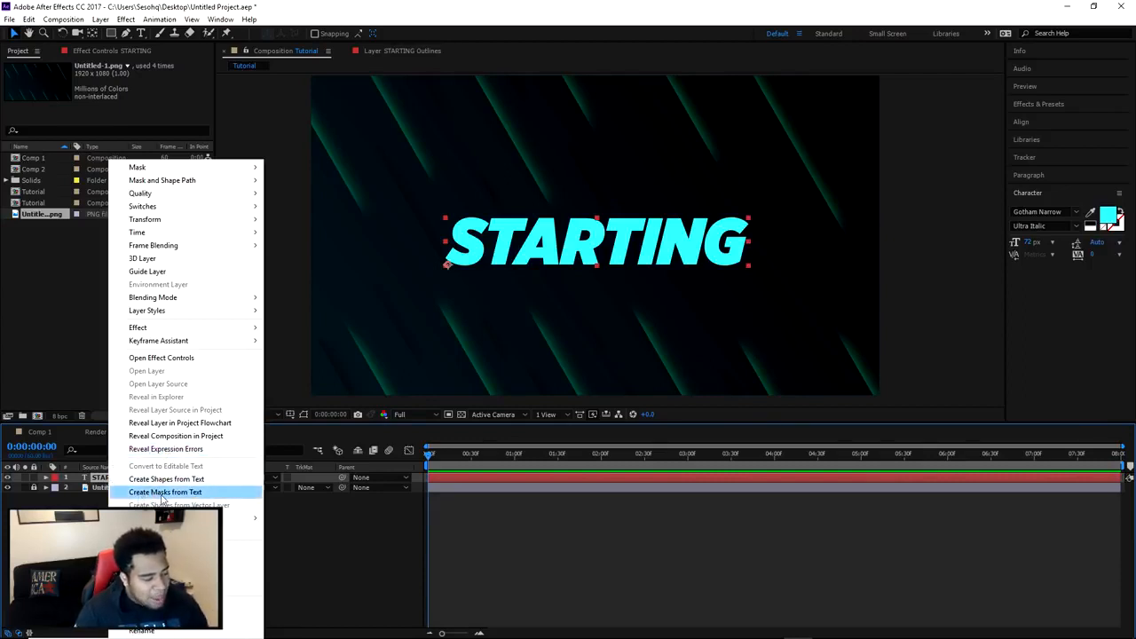
left_click(197, 494)
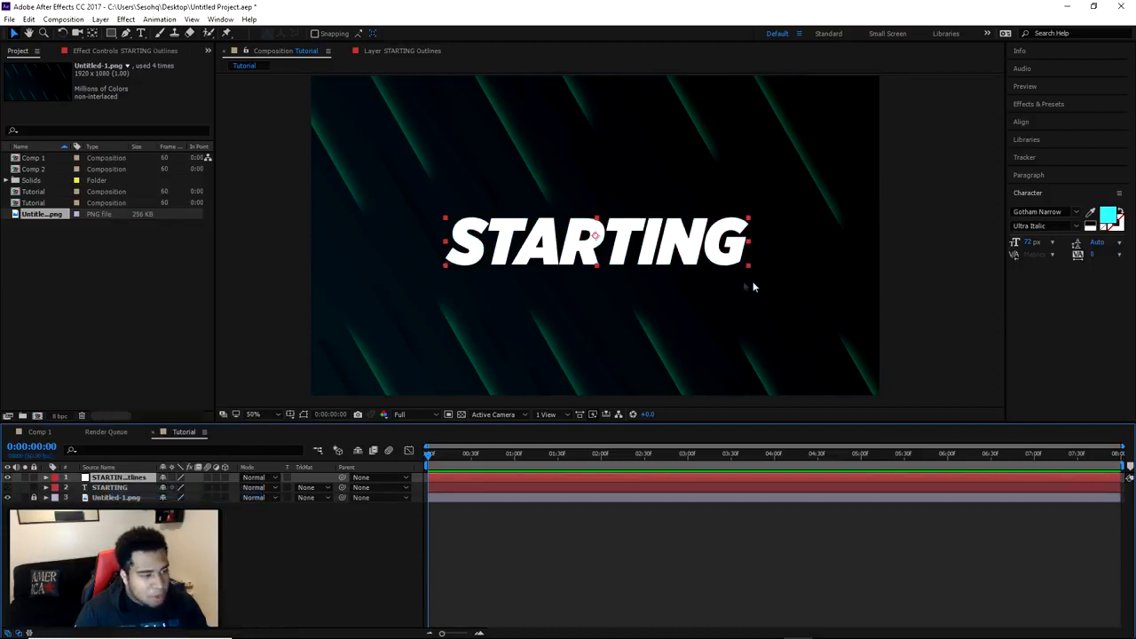
Find the Saber effect and apply it to the STARTING Outlines layer.
left_click(285, 223)
left_click(467, 241)
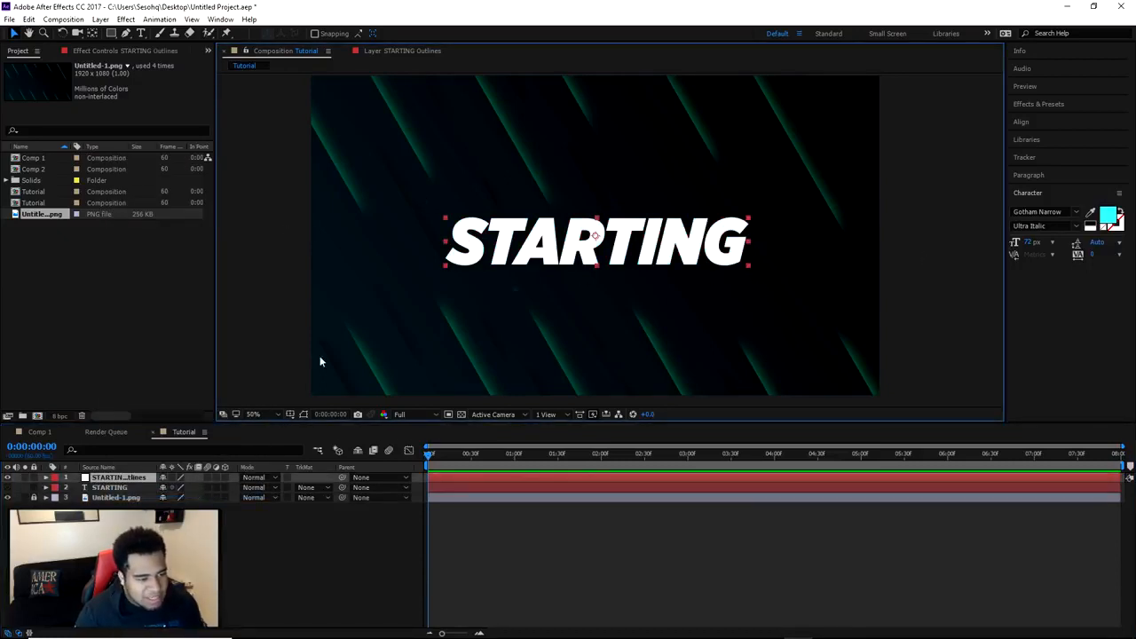
left_click(45, 478)
left_click(45, 478)
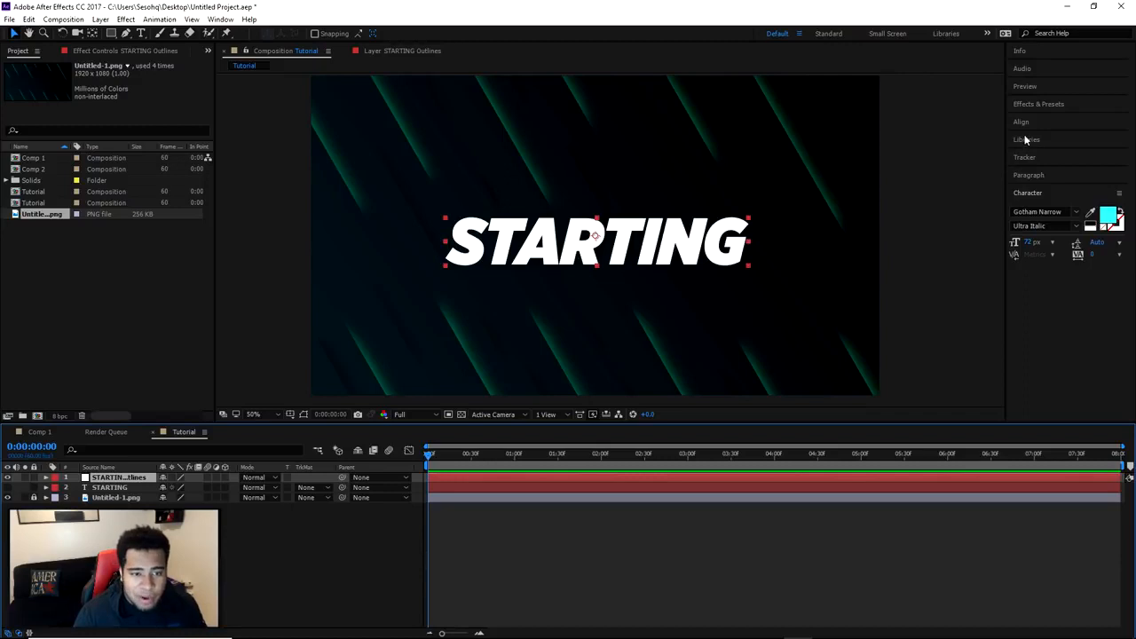
left_click(1034, 106)
left_click(1054, 119)
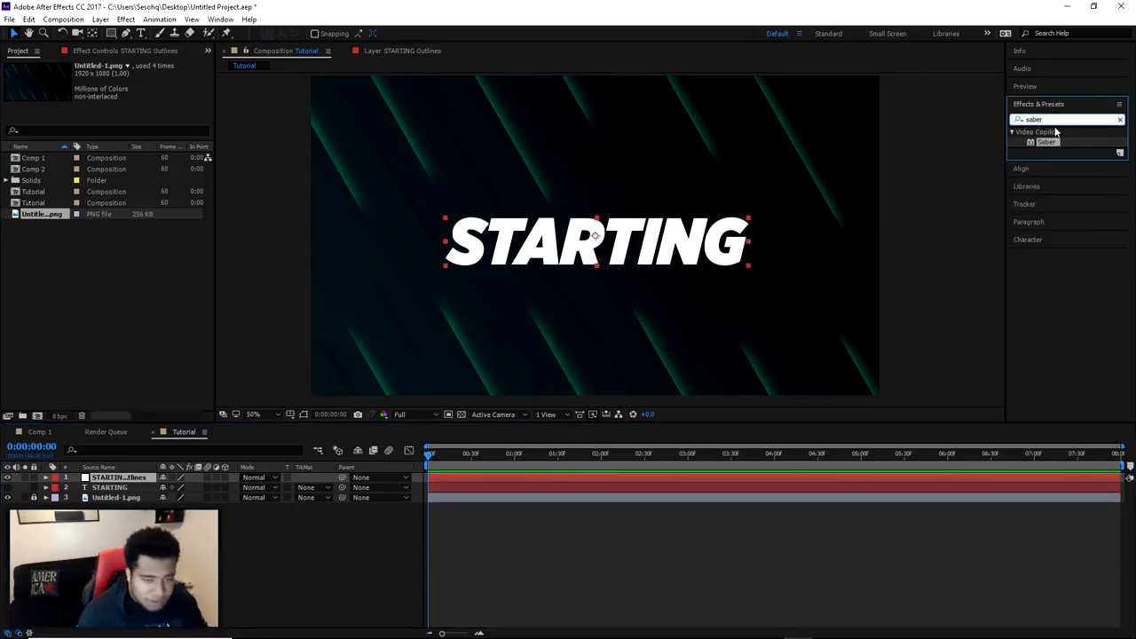
left_click_drag(1048, 142, 115, 479)
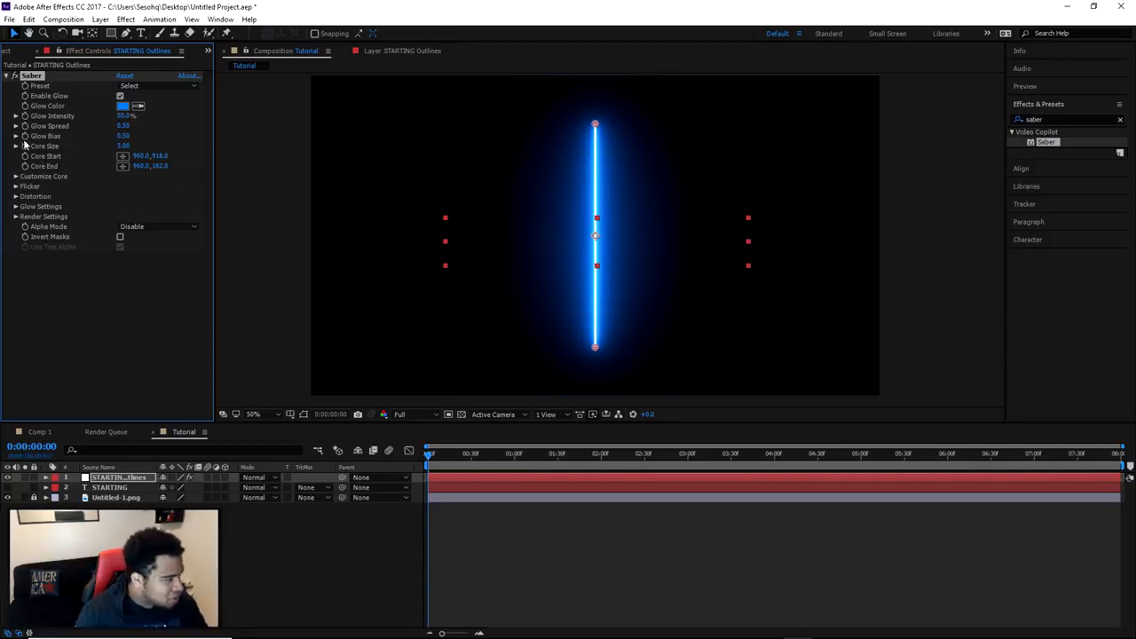
Set the Saber effect's core type to Layer Masks and its preset to Electric.
left_click(16, 176)
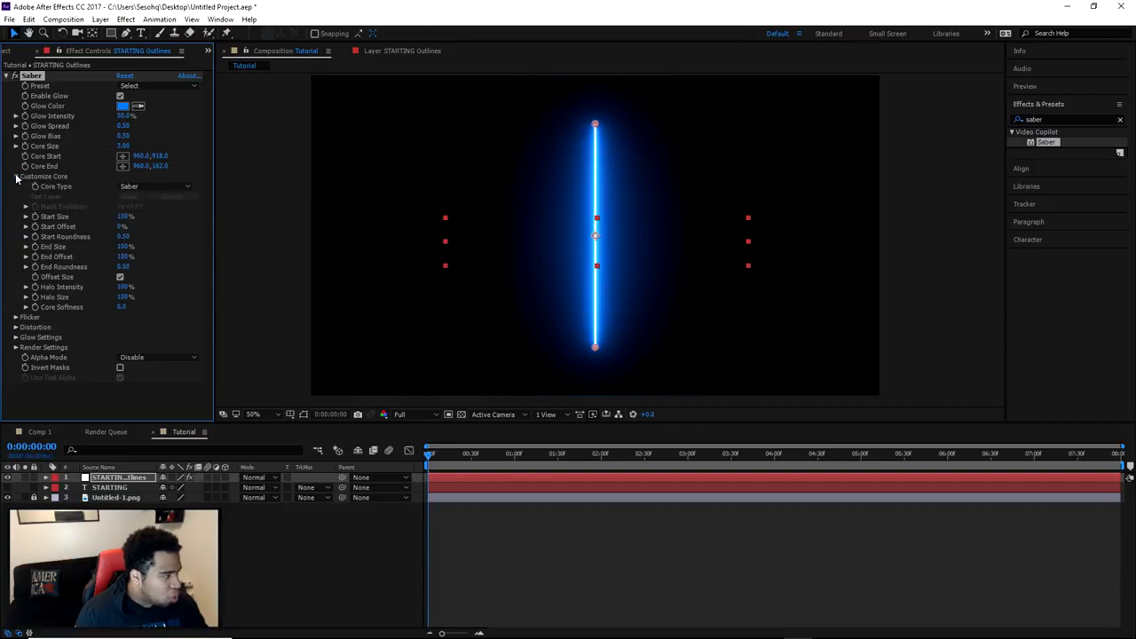
left_click(152, 187)
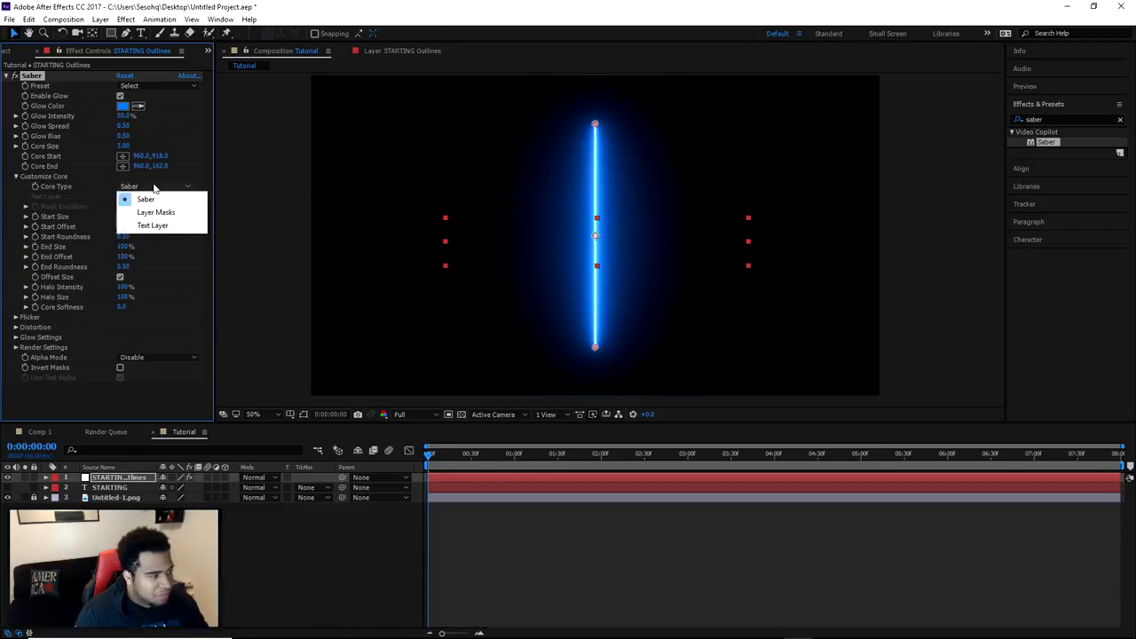
left_click(153, 213)
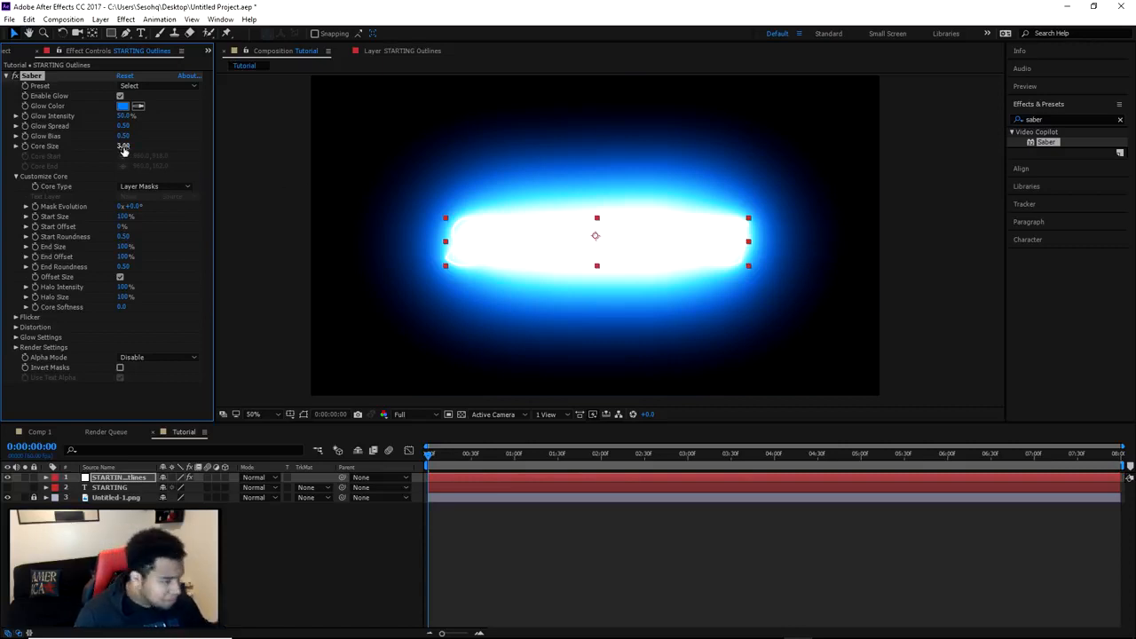
left_click(138, 85)
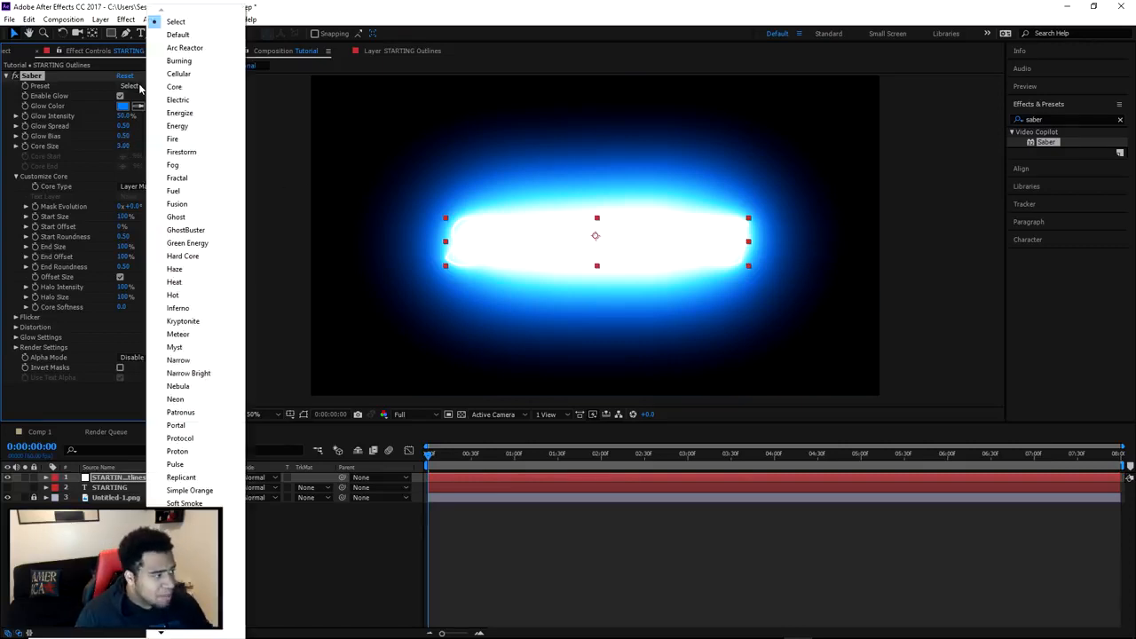
left_click(211, 105)
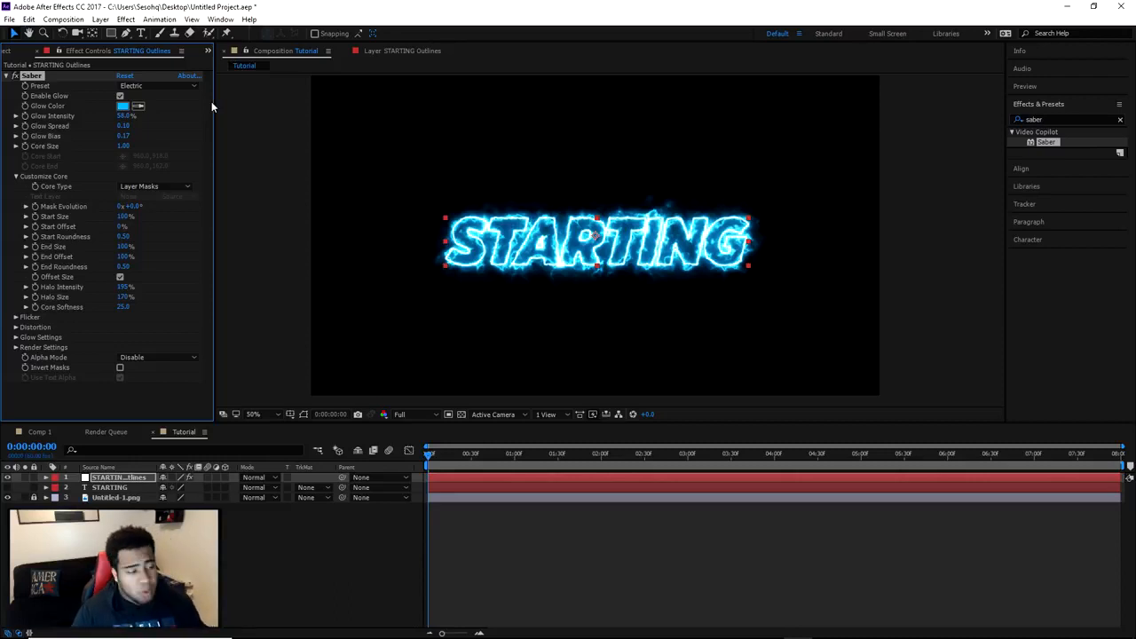
Try the Core, Cellular, Burning and Arc Reactor presets on the Saber effect.
left_click(173, 87)
left_click(172, 87)
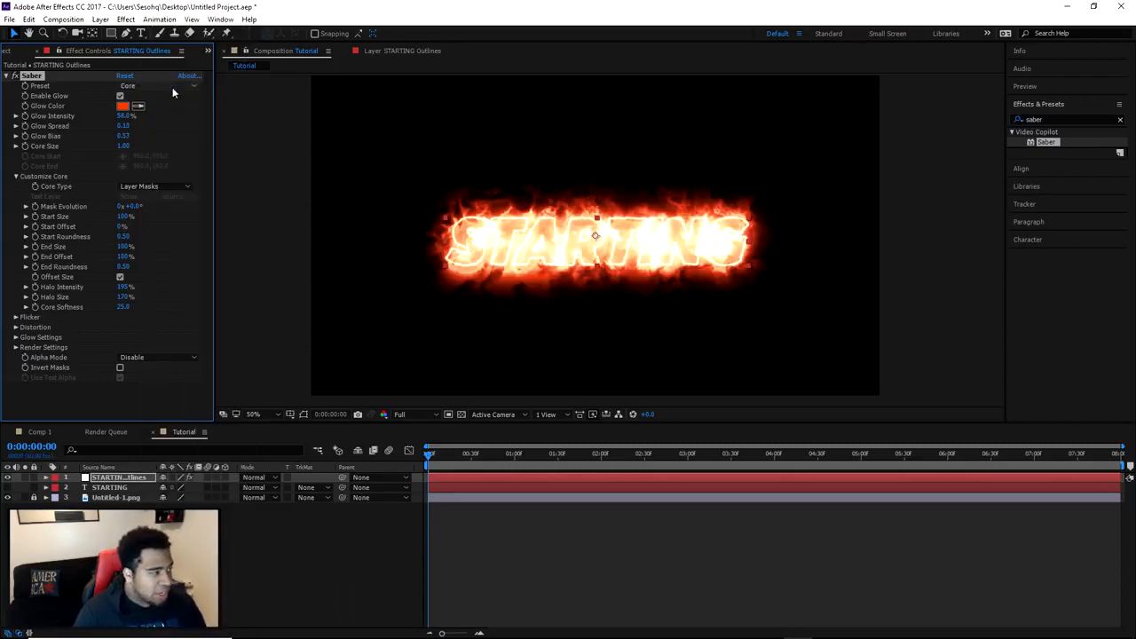
left_click(172, 87)
left_click(178, 74)
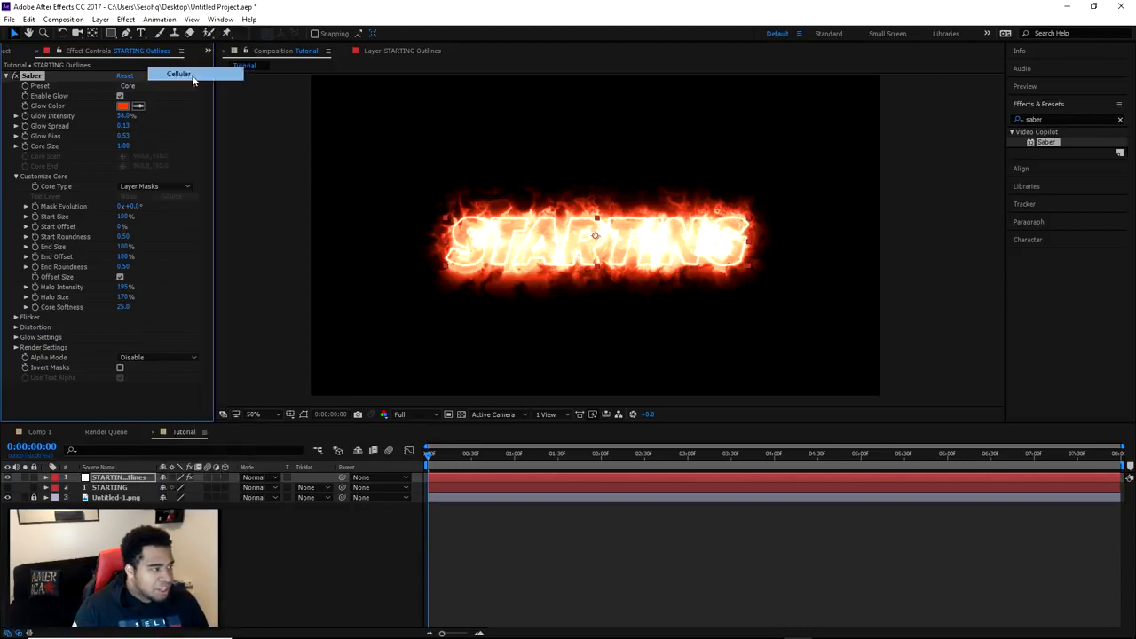
left_click(144, 86)
left_click(177, 62)
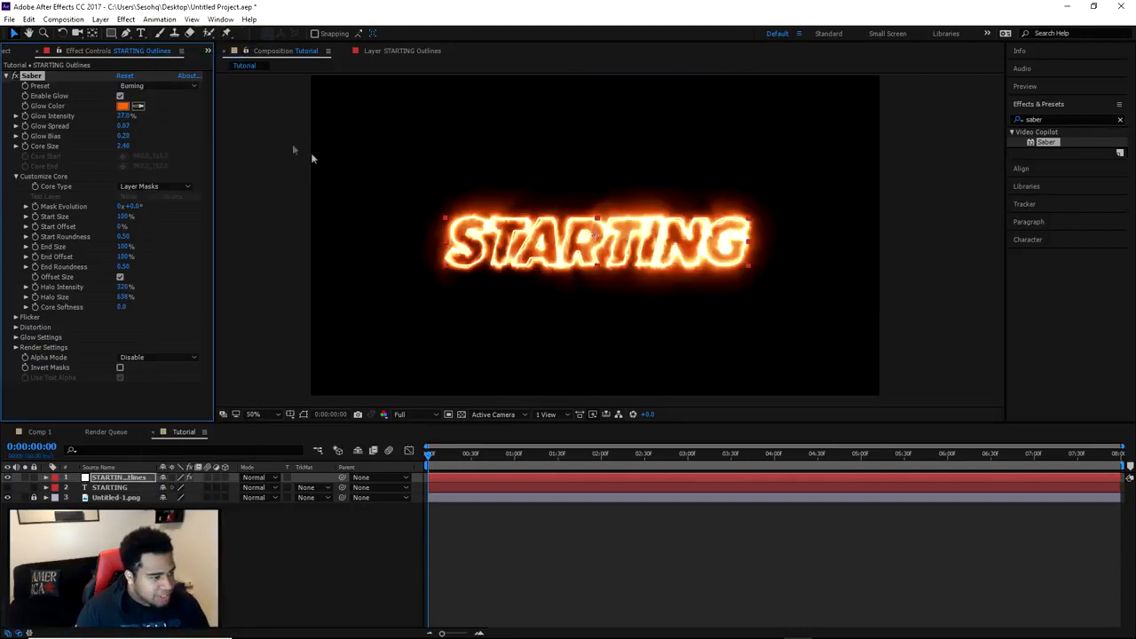
left_click(161, 86)
left_click(185, 47)
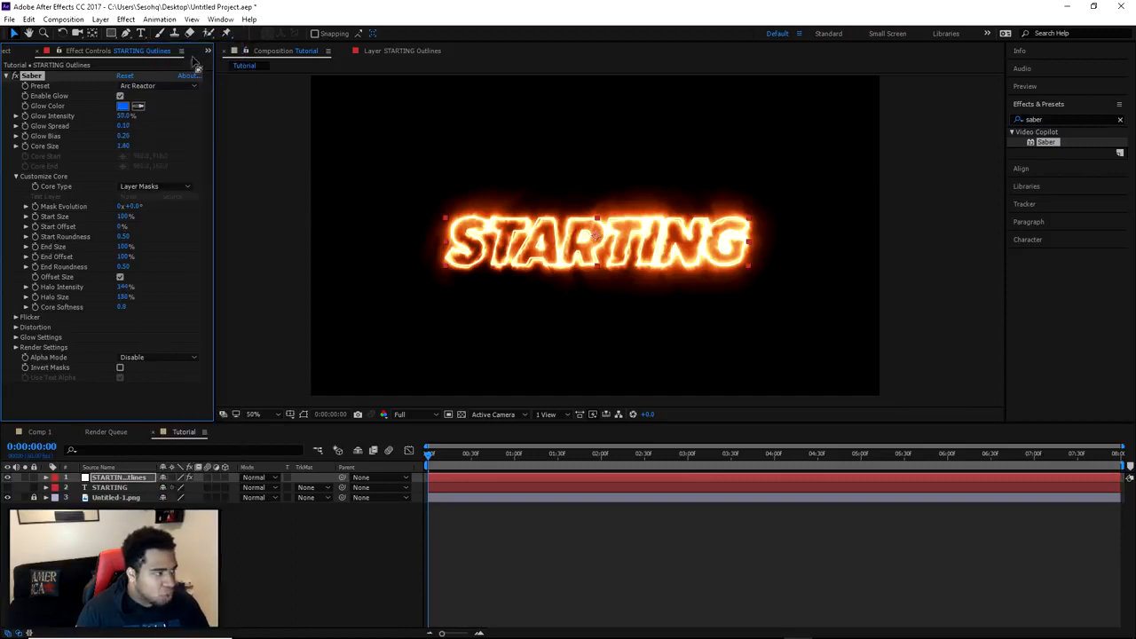
Try further Saber presets on the outlined text, including GhostBuster, Heat, Meteor, Core and Protocol.
left_click(174, 86)
left_click(199, 206)
left_click(158, 85)
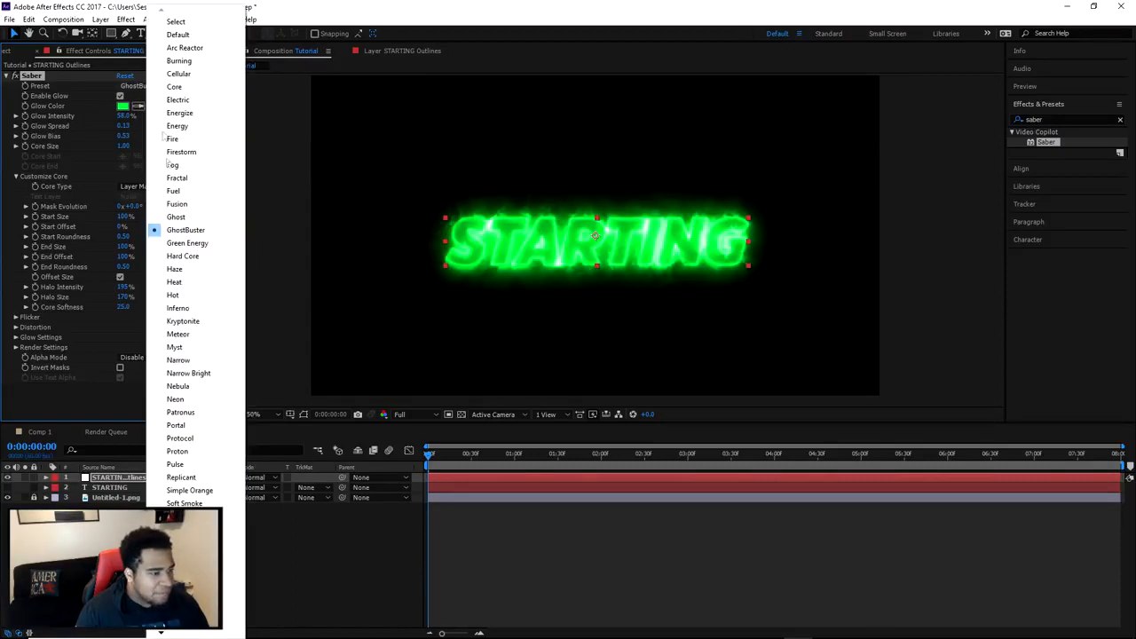
left_click(190, 233)
left_click(173, 86)
left_click(195, 269)
left_click(166, 85)
left_click(191, 279)
left_click(164, 85)
left_click(187, 334)
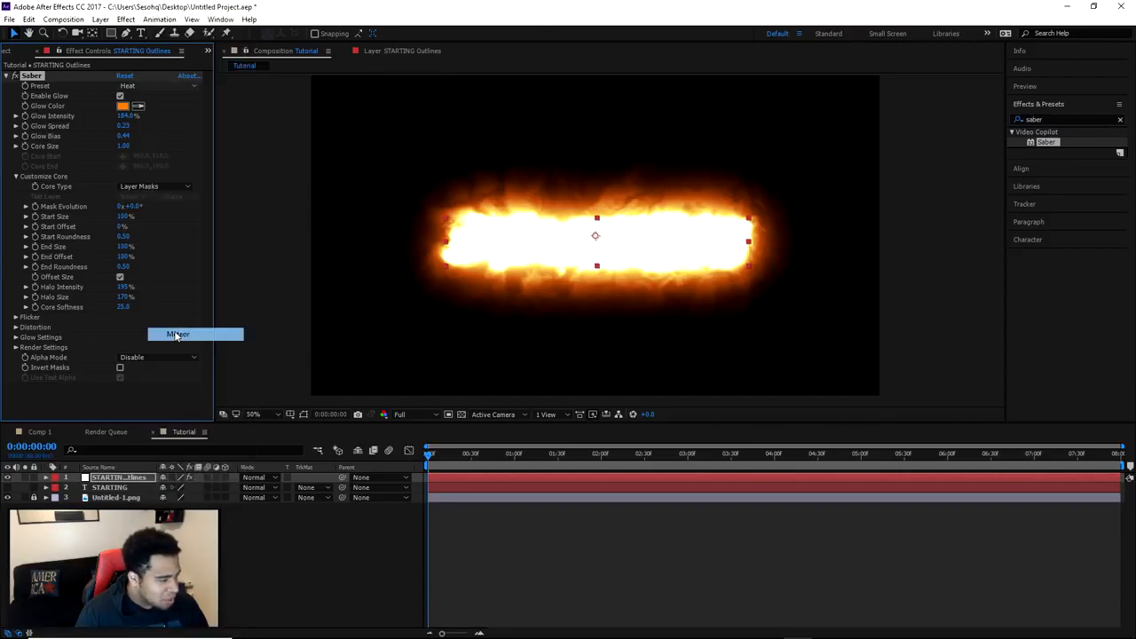
left_click(161, 85)
left_click(162, 86)
left_click(167, 85)
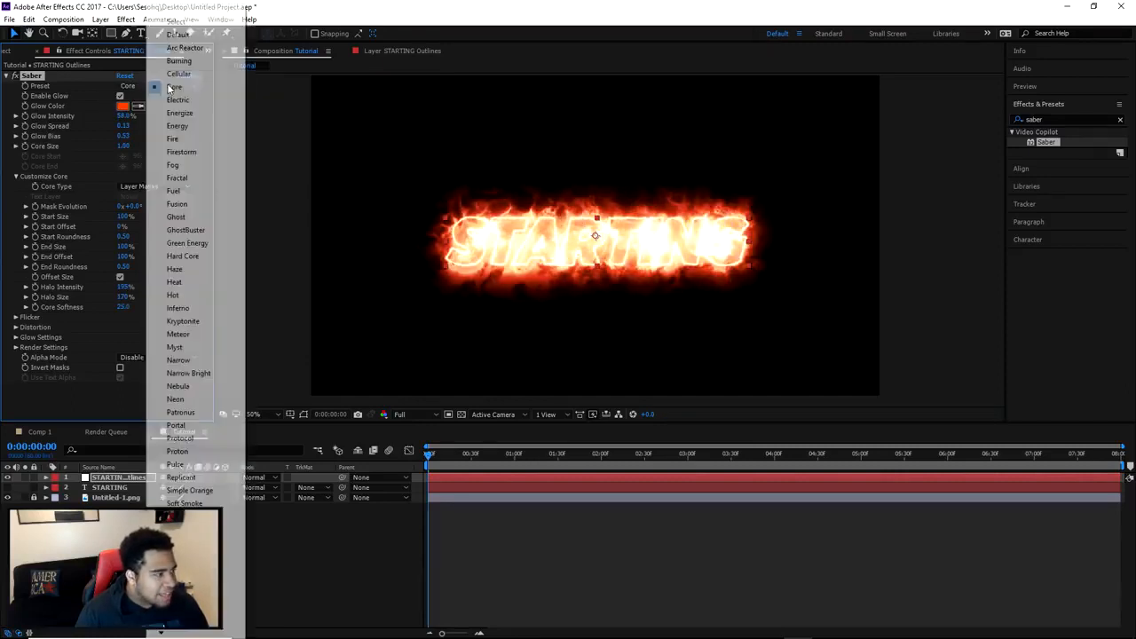
left_click(179, 437)
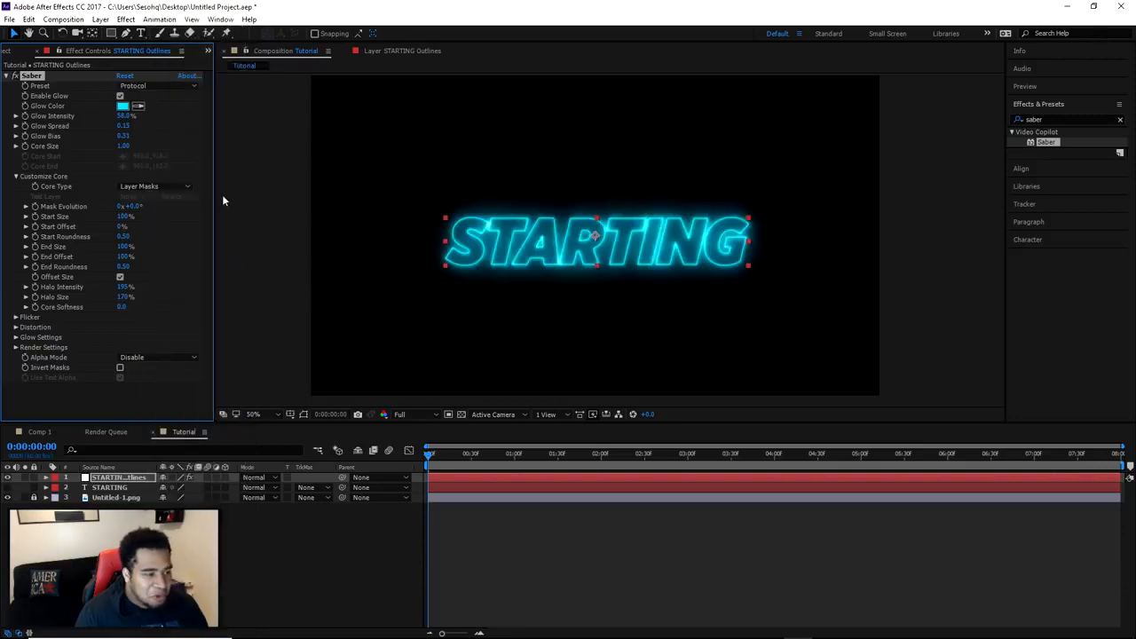
Set the Saber preset on the STARTING Outlines layer back to Electric.
left_click(146, 83)
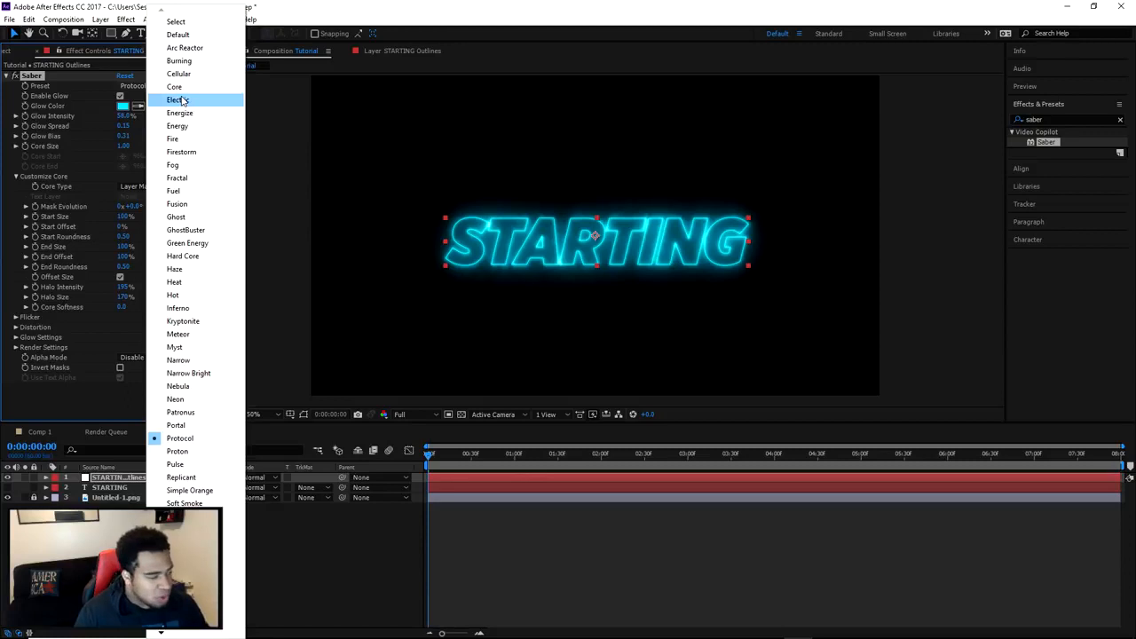
left_click(179, 99)
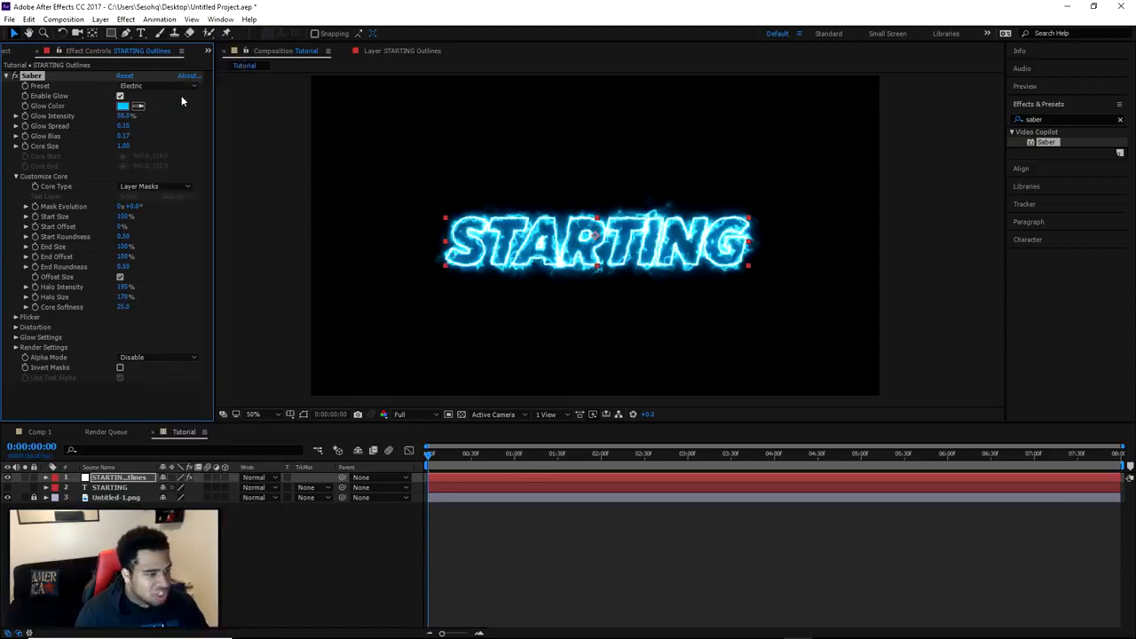
left_click(131, 85)
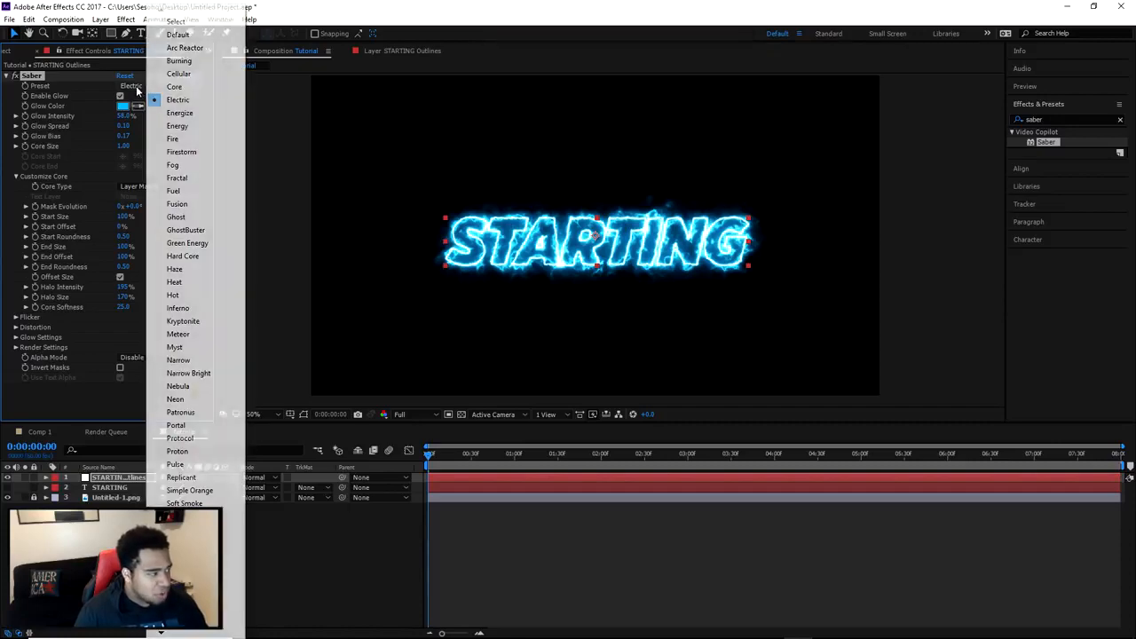
Try a Saber core size of 0 on the outlined text and undo it.
left_click(123, 146)
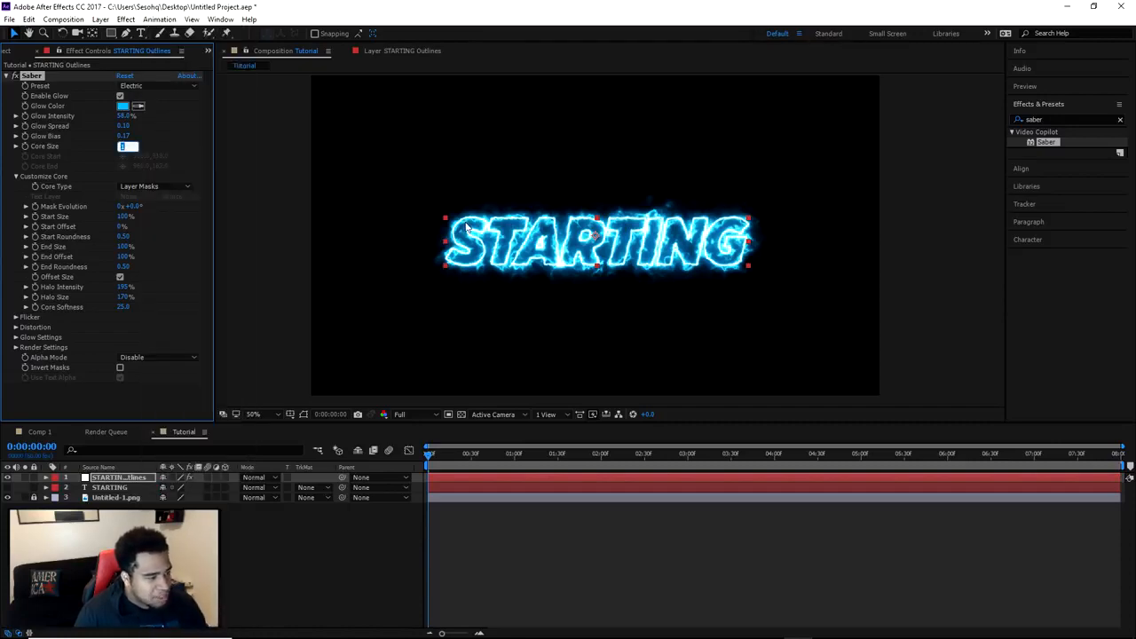
scroll(466, 227, "up", 7)
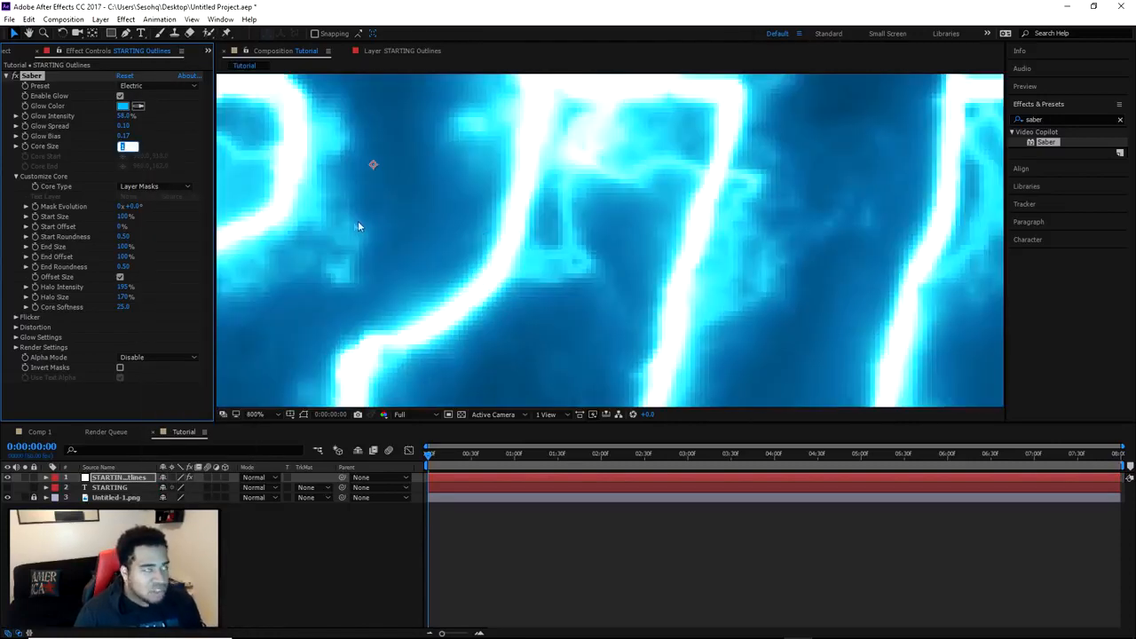
type("0")
key("Return")
scroll(568, 252, "down", 14)
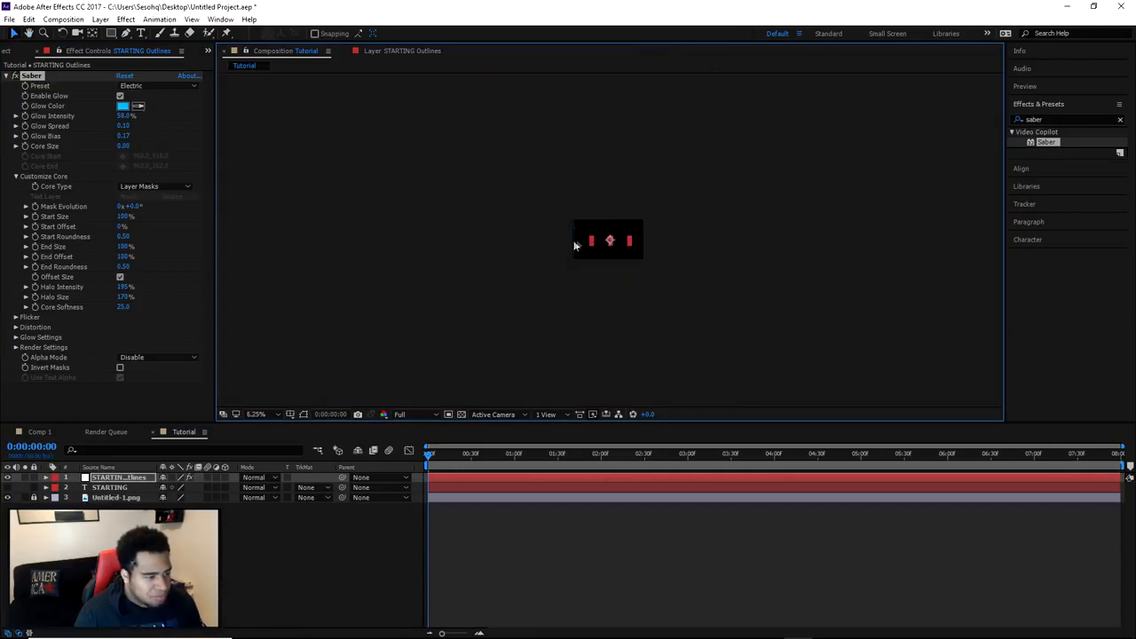
scroll(605, 240, "up", 5)
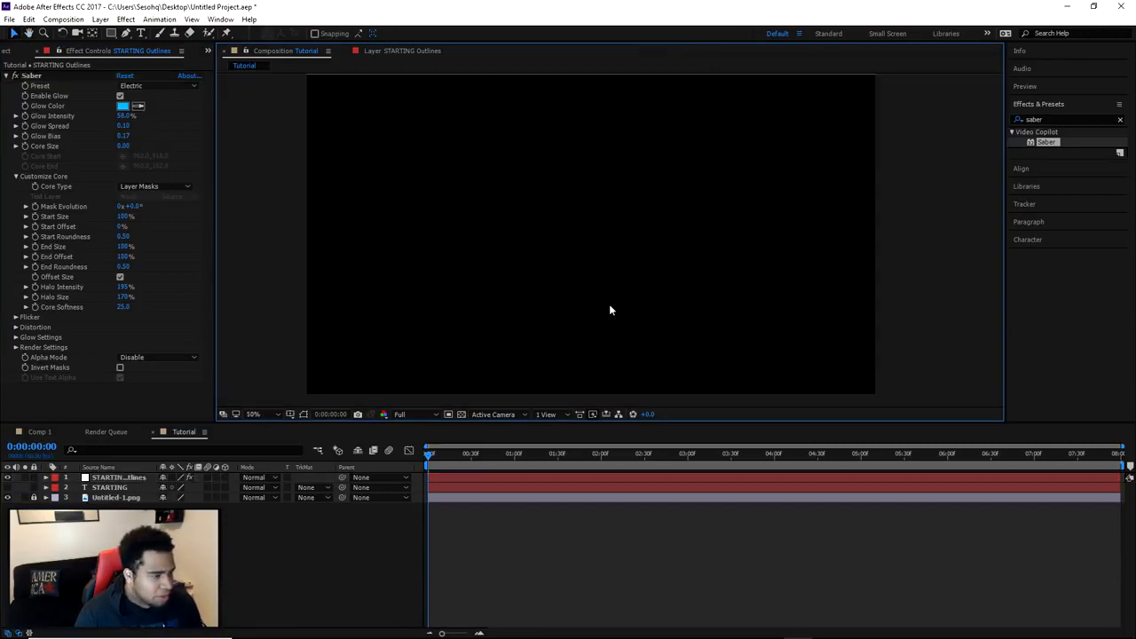
key("ctrl+z")
scroll(502, 248, "up", 6)
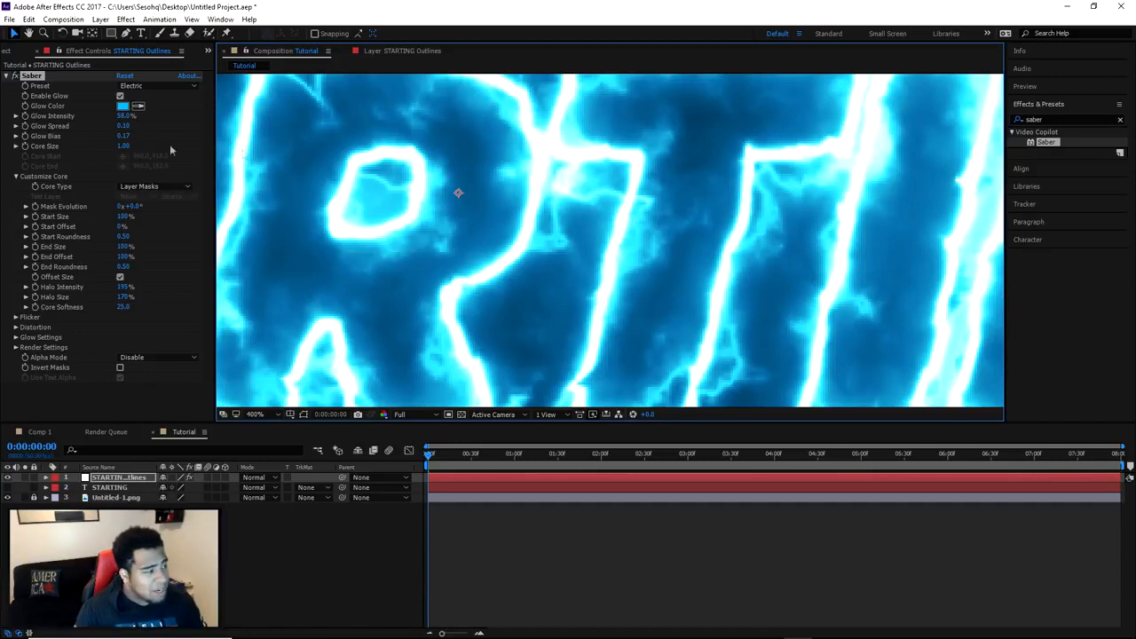
Try a Saber core size of 3 with a glow intensity of 55%.
left_click(126, 148)
key("Return")
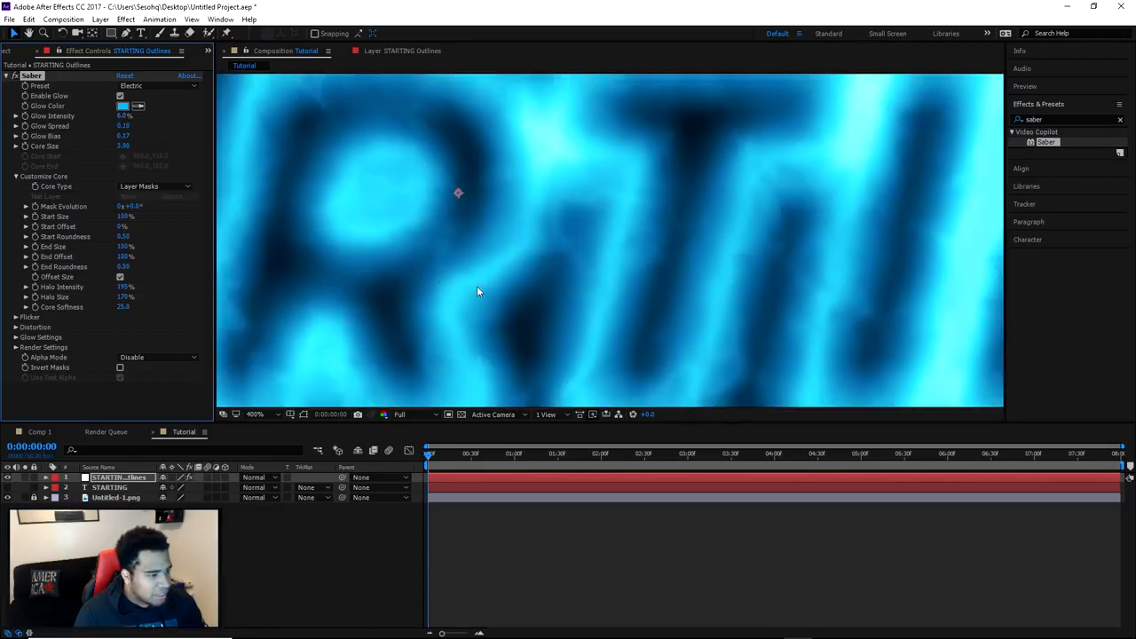
left_click(124, 116)
type("55")
key("Return")
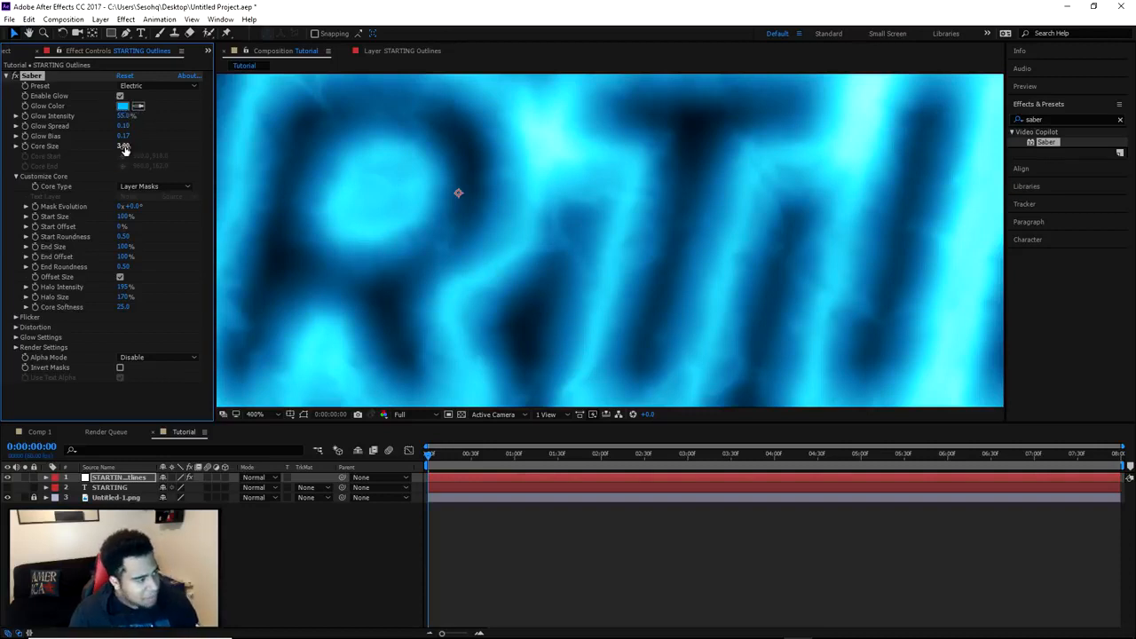
Set the Saber core size to 0.5.
left_click(125, 146)
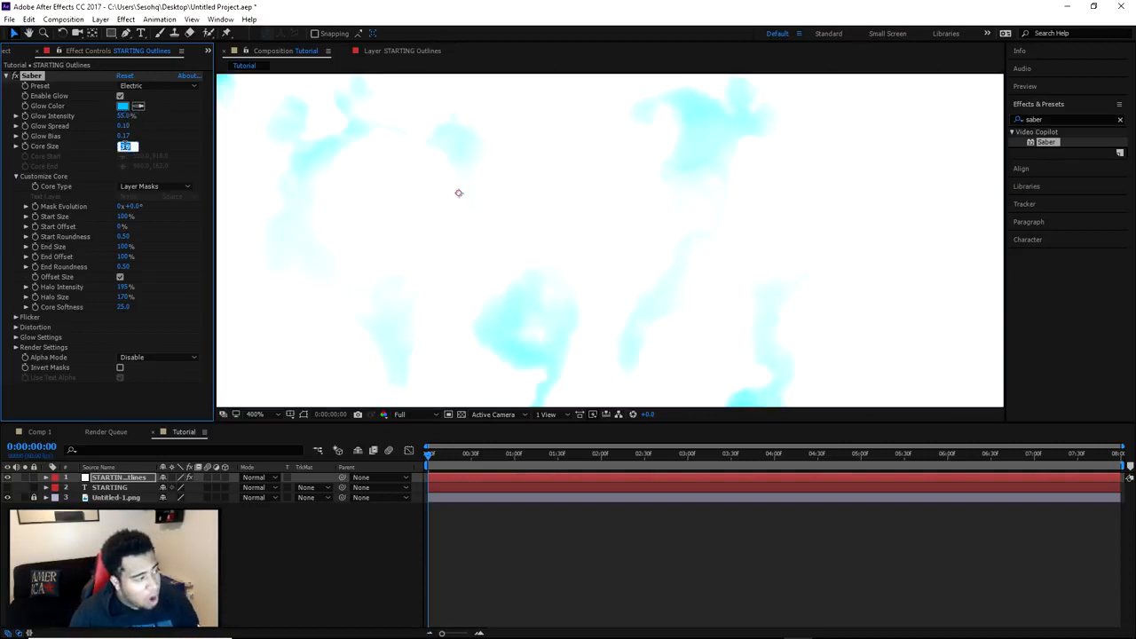
type(".5")
key("Return")
scroll(384, 232, "down", 2)
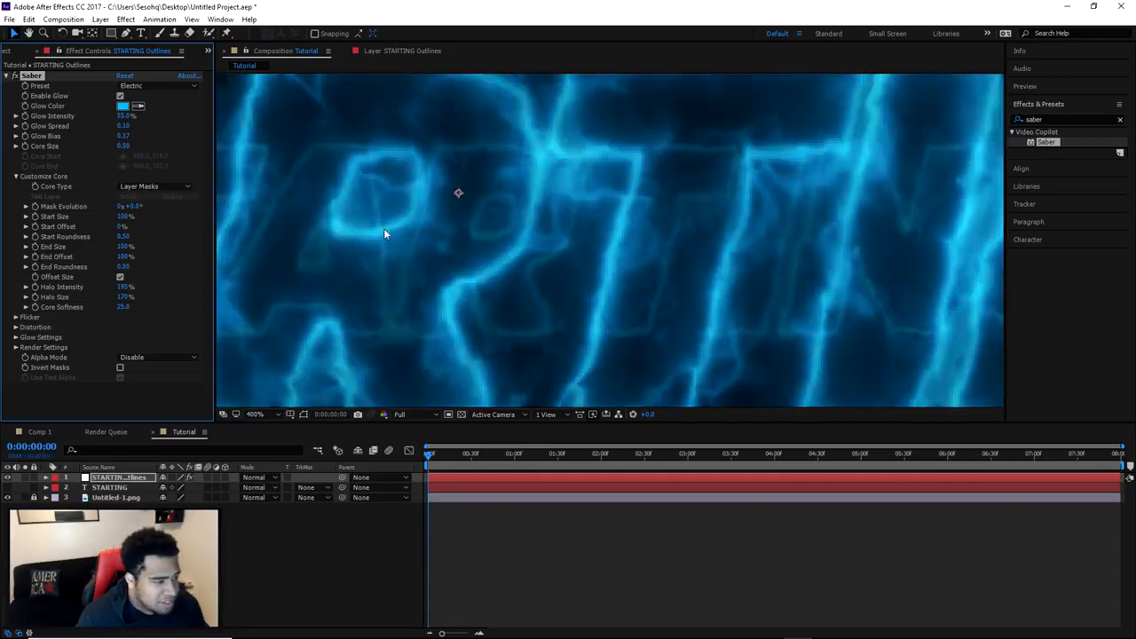
Set the Saber glow spread to 0.1 and the glow intensity to 80%.
left_click_drag(121, 126, 130, 128)
left_click(128, 127)
type(".1")
key("Return")
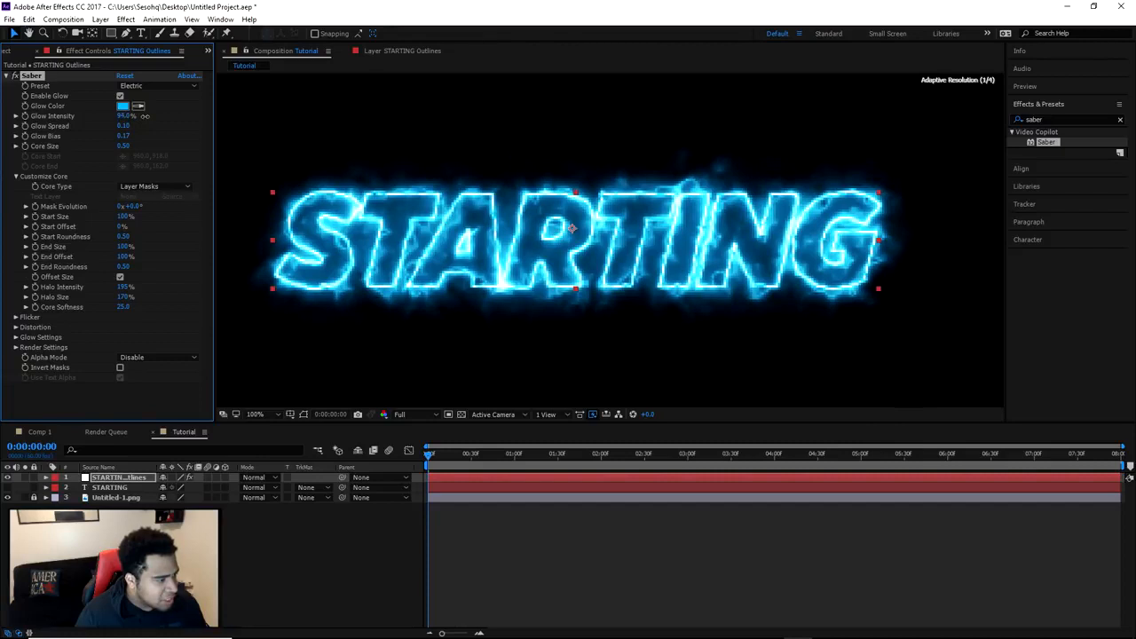
left_click(140, 116)
type("80")
key("Return")
scroll(463, 173, "down", 4)
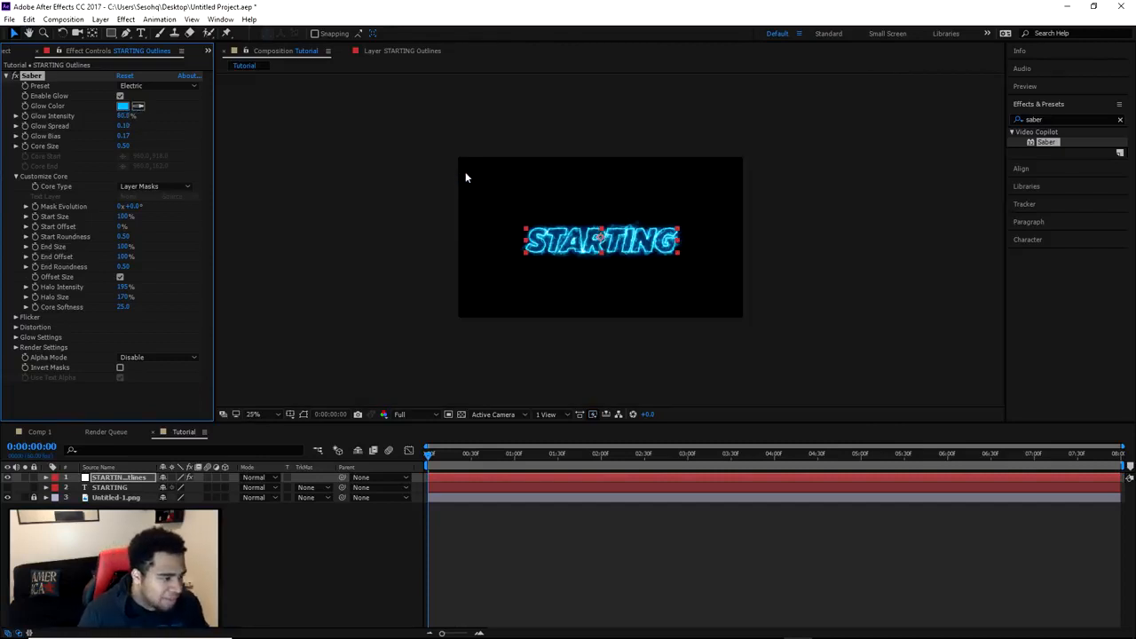
scroll(465, 171, "up", 2)
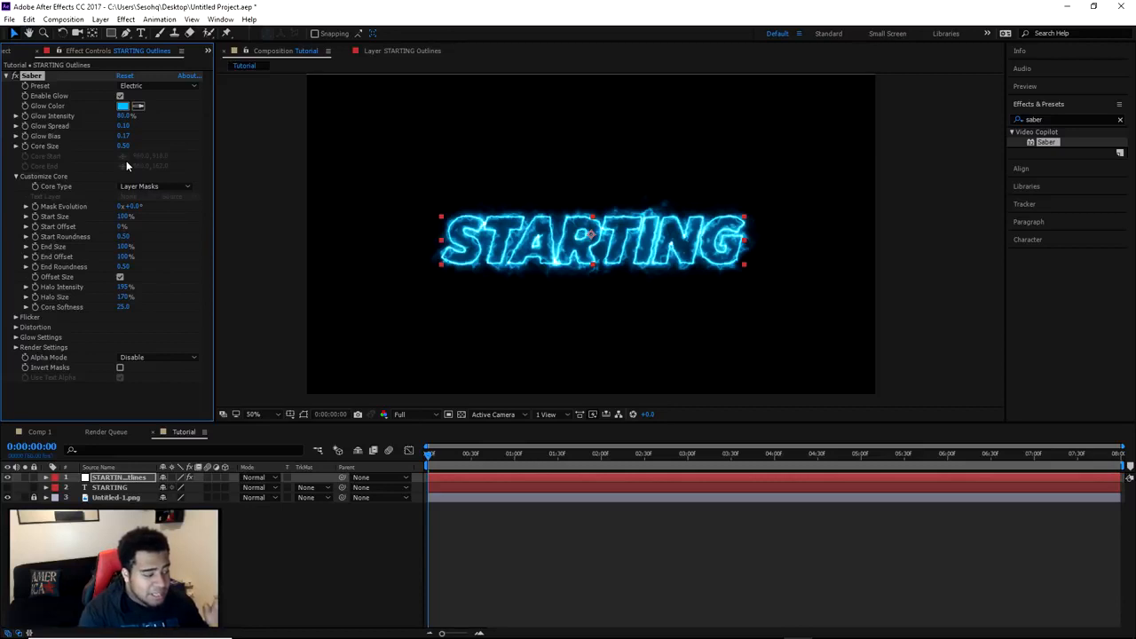
Preview the STARTING Outlines layer, expand its properties and look at the Saber End Offset setting.
left_click(135, 475)
key("space")
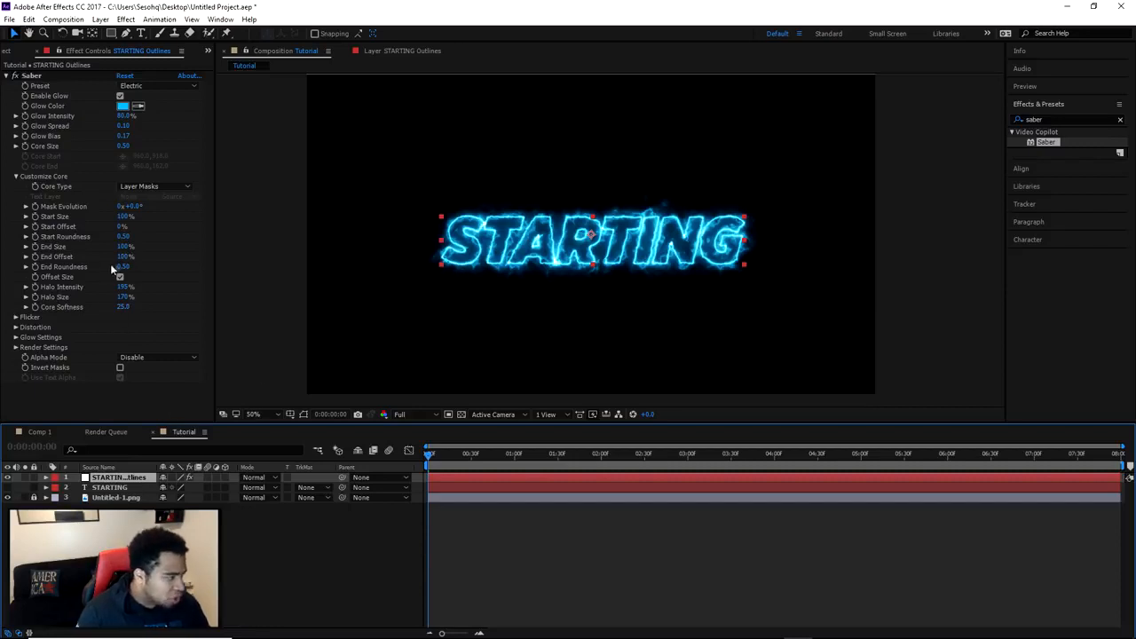
left_click(47, 478)
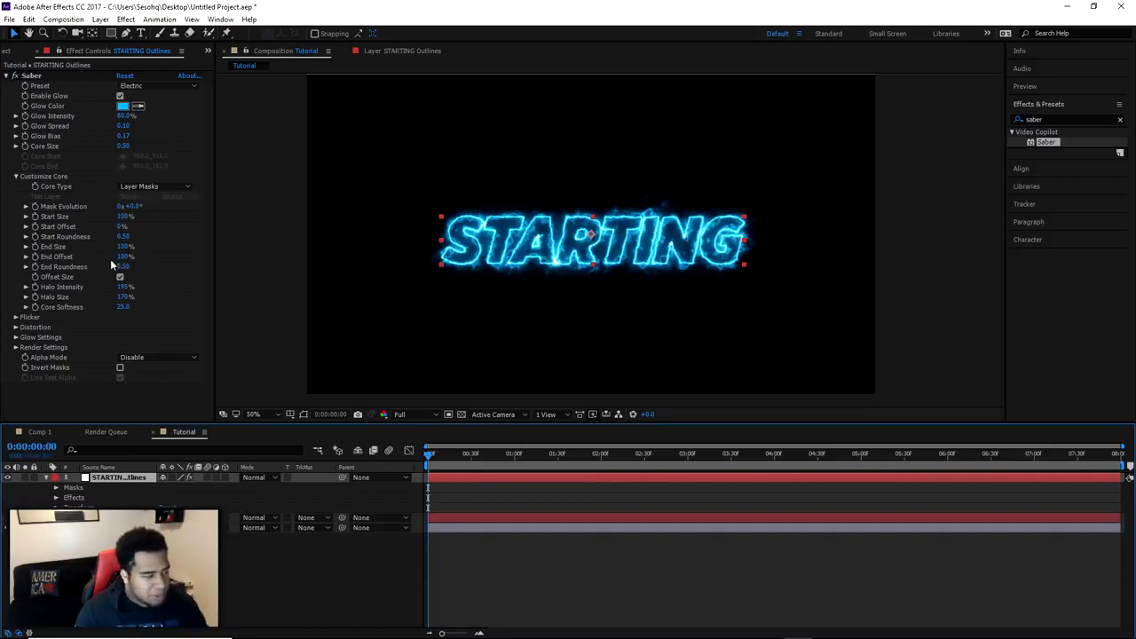
left_click(60, 257)
scroll(557, 196, "up", 1)
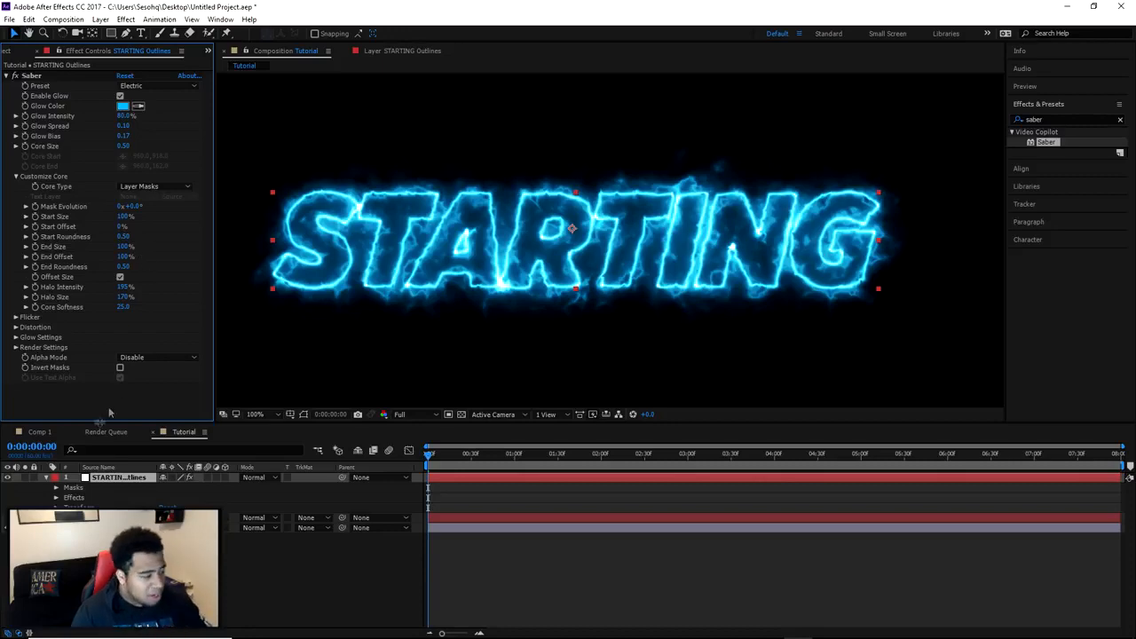
Examine the STARTING text animation in Comp 1 up to 0:00:00:50 and return to the Tutorial composition.
left_click(37, 432)
left_click(461, 457)
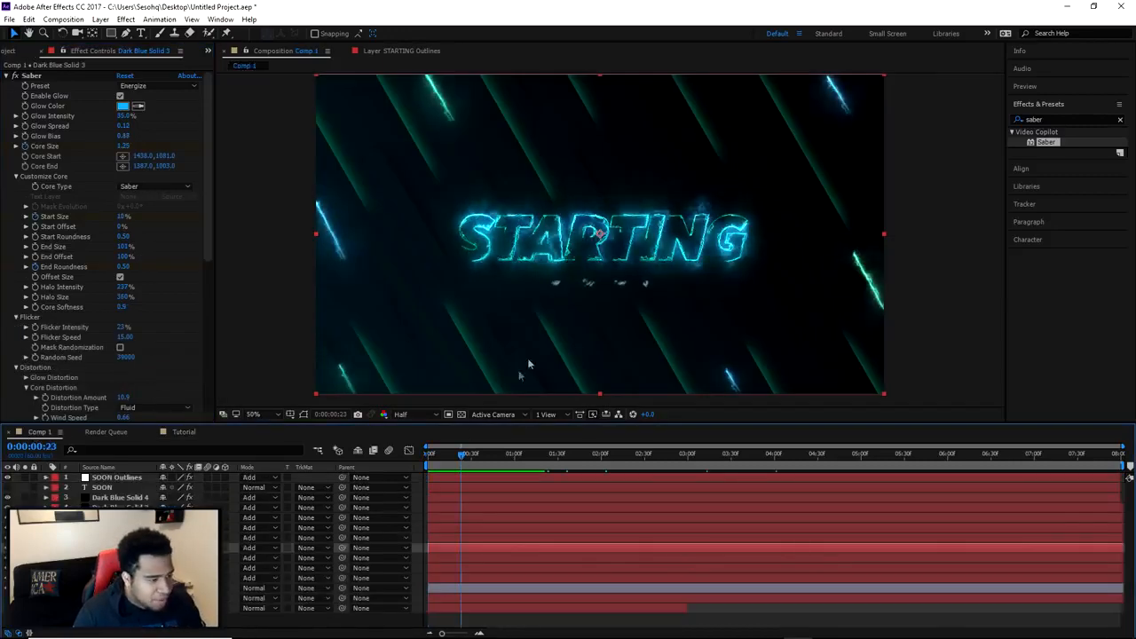
scroll(591, 270, "up", 2)
left_click_drag(463, 459, 499, 453)
scroll(558, 389, "down", 1)
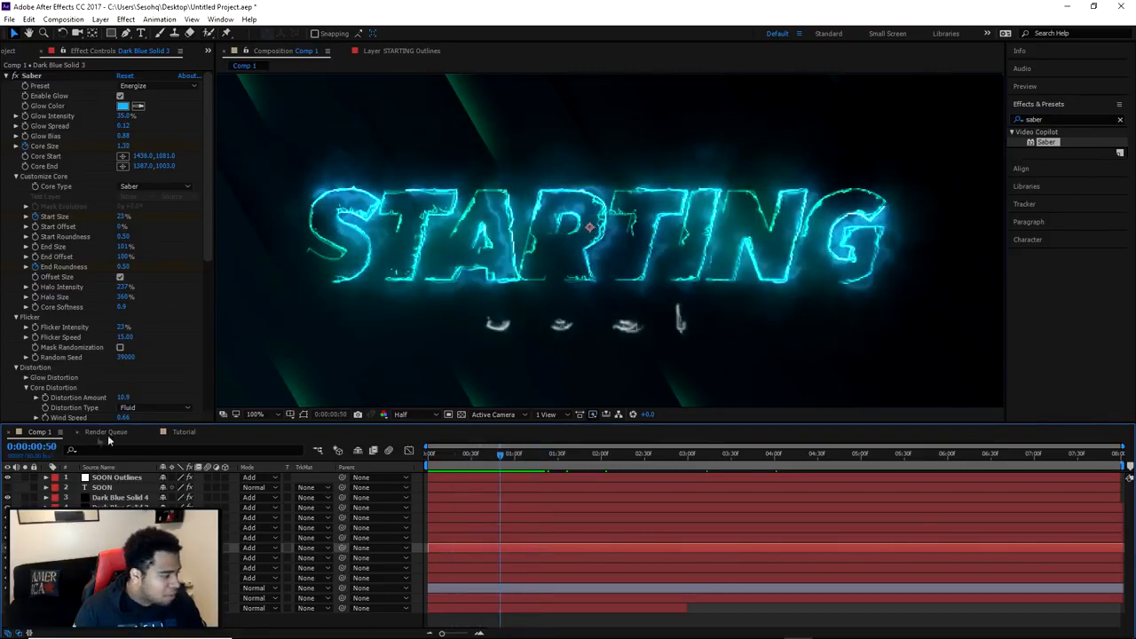
left_click_drag(176, 433, 108, 434)
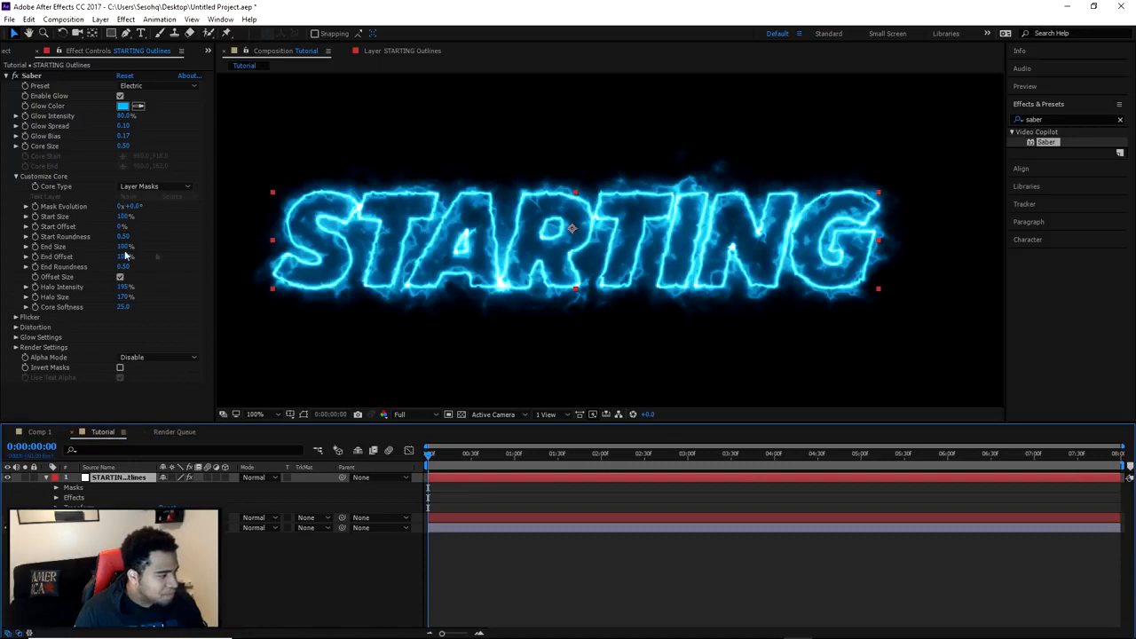
Try different Saber End Offset and End Size values on the outlined text, resetting End Size to 100%.
mouse_move(121, 257)
left_mouse_down()
mouse_move(85, 253)
mouse_move(138, 252)
left_mouse_up()
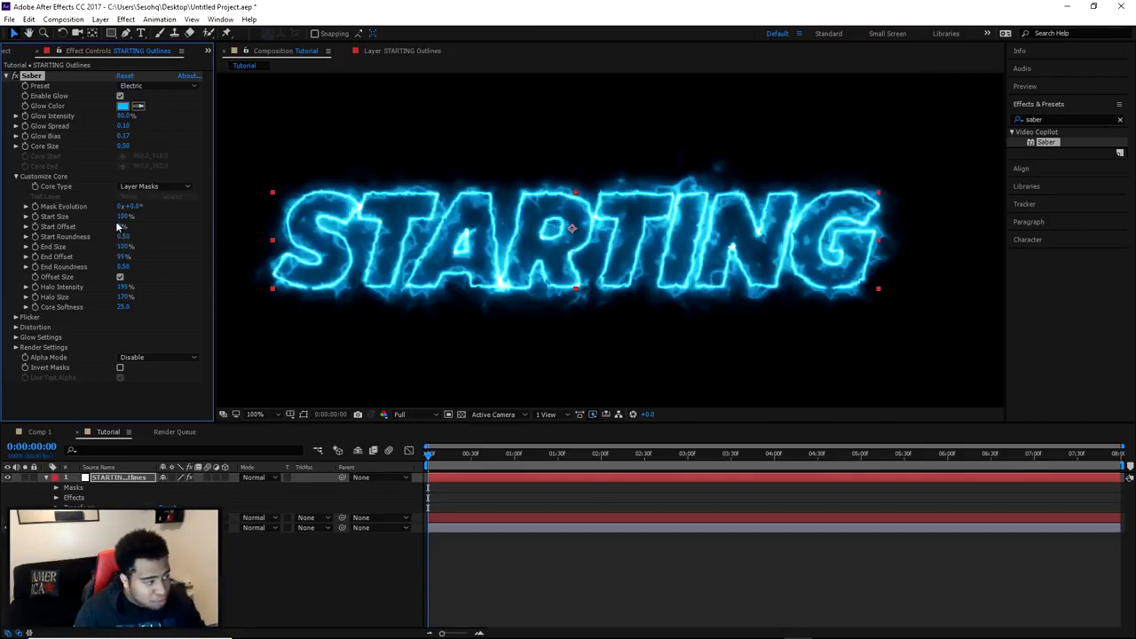
left_click_drag(59, 251, 43, 250)
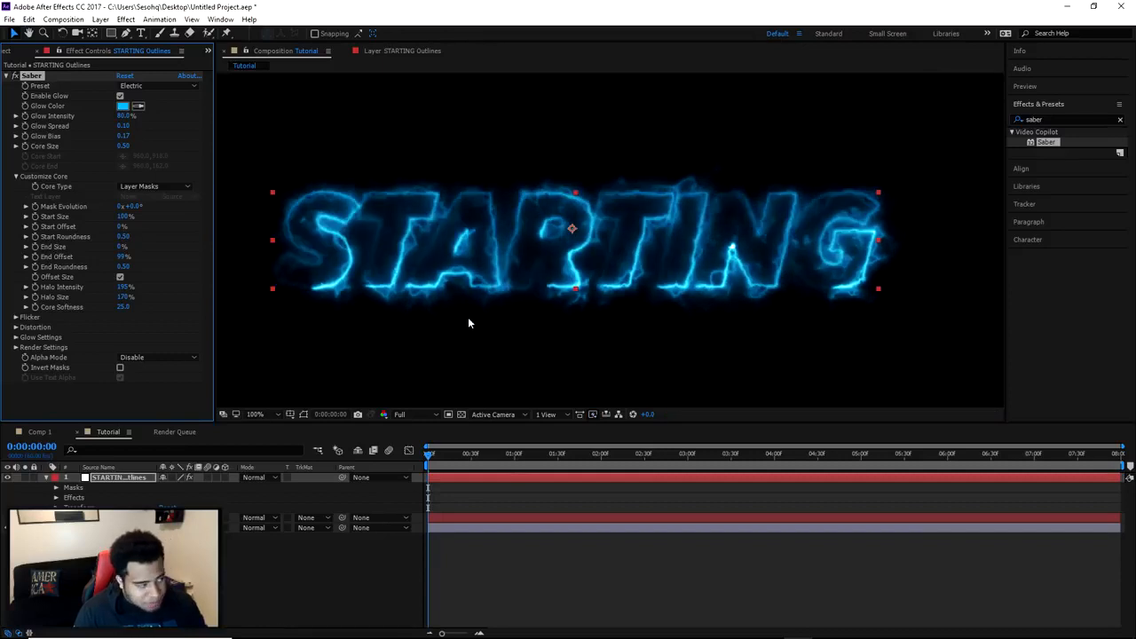
left_click(121, 247)
type("100")
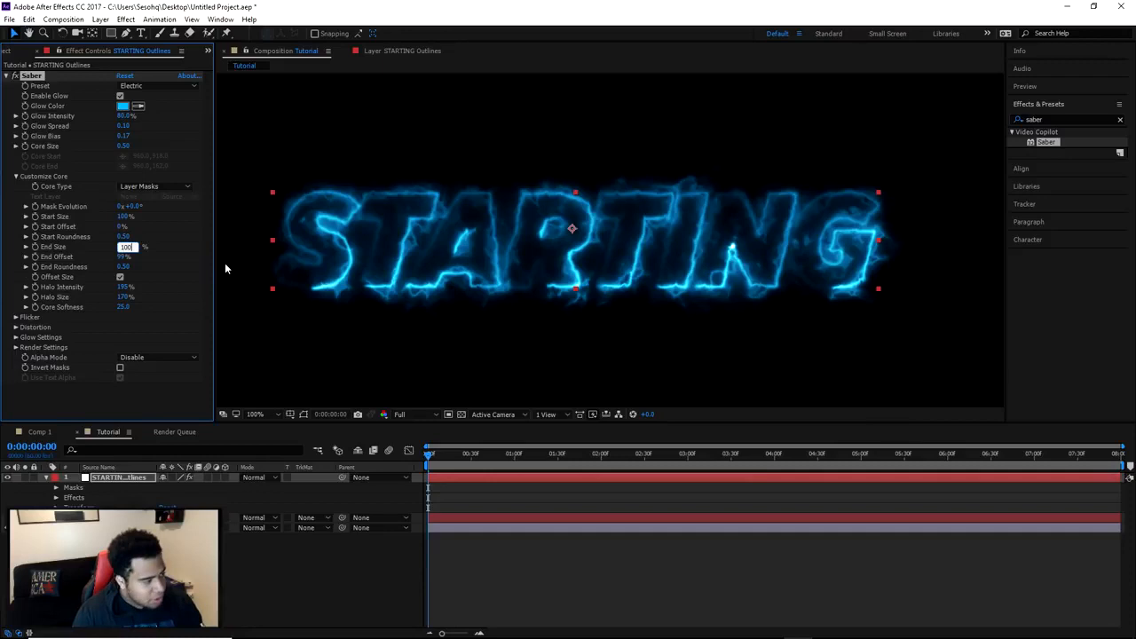
key("Return")
Animate the Saber End Offset from 0% at the start to 100% at 0:00:03:01.
left_click(122, 257)
type("0")
key("Return")
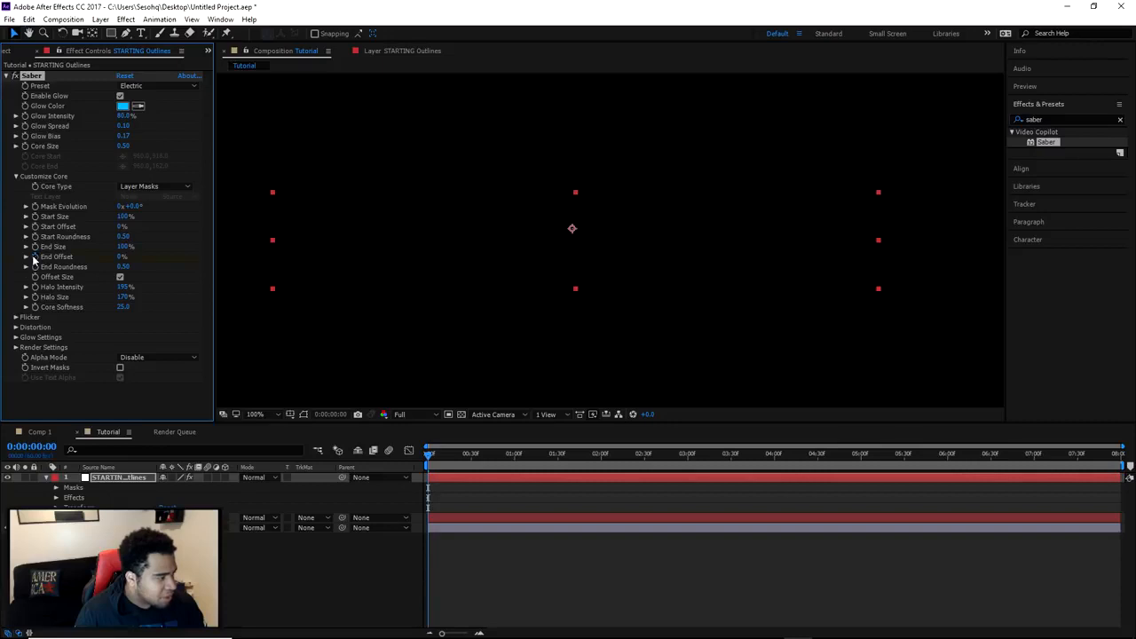
left_click(691, 461)
left_click_drag(123, 259, 186, 256)
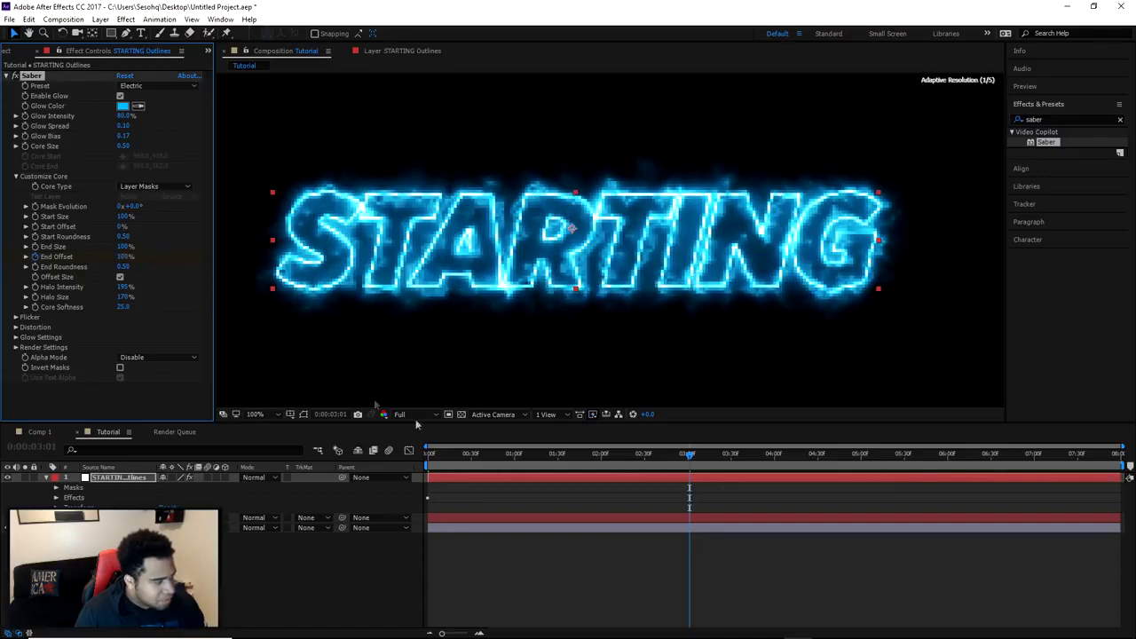
left_click_drag(470, 457, 426, 478)
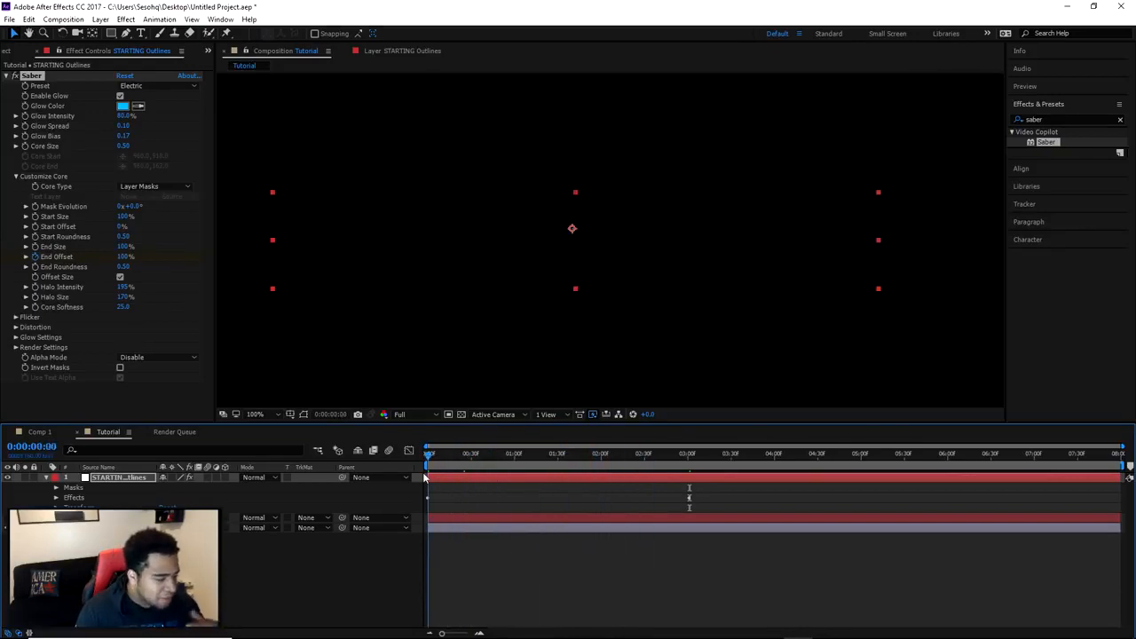
Reveal the End Offset keyframes of the STARTING Outlines layer and delete them.
left_click_drag(740, 491, 407, 507)
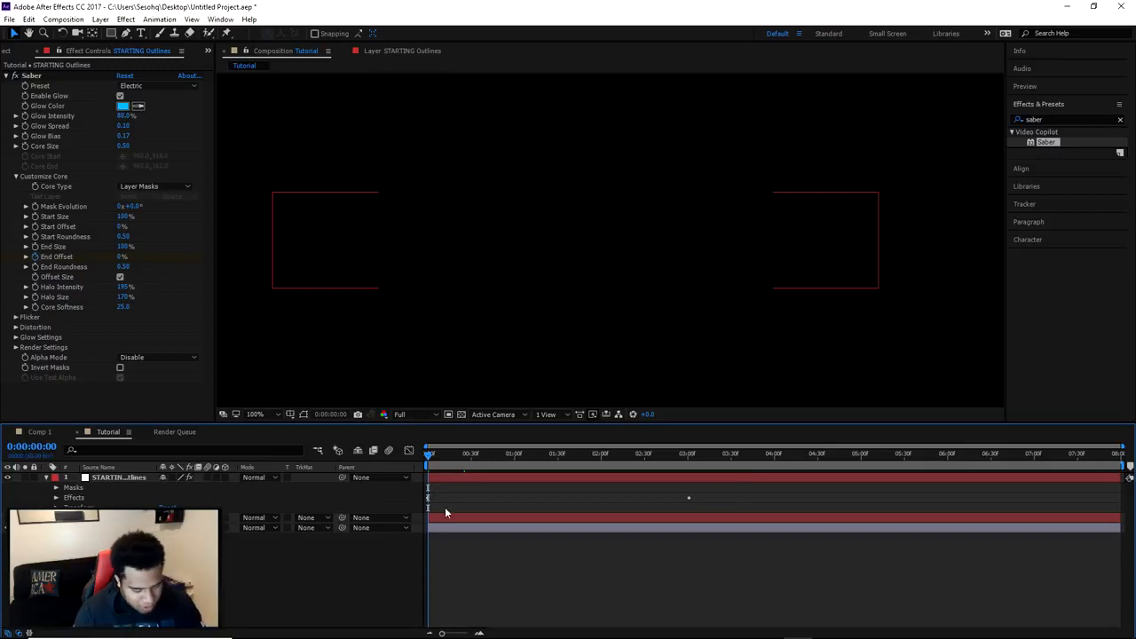
key("u")
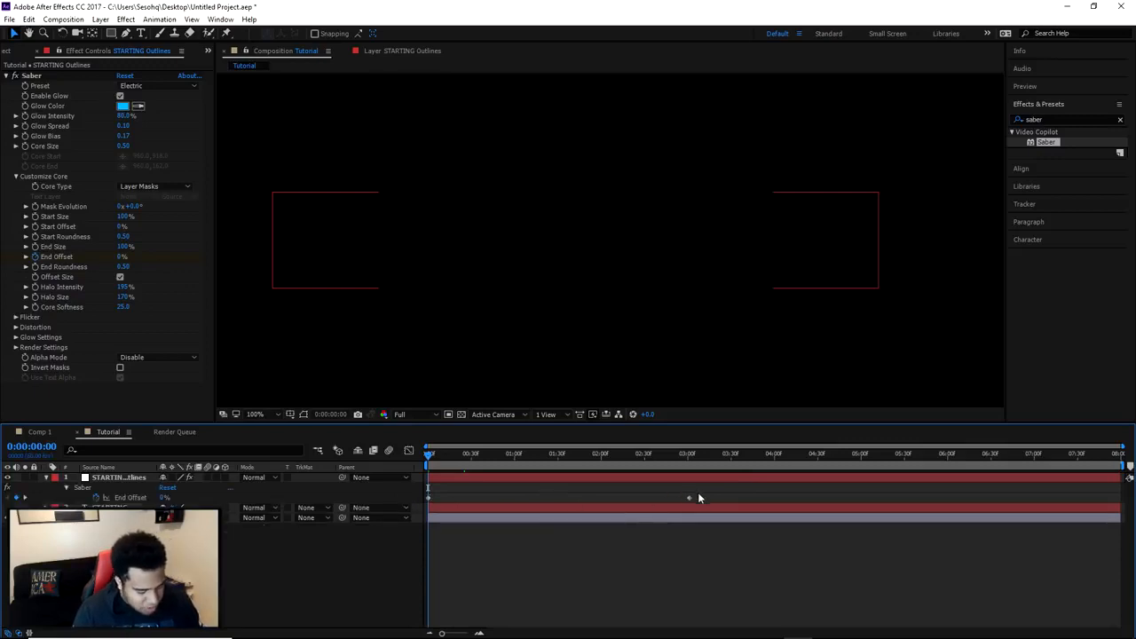
left_click_drag(721, 502, 424, 502)
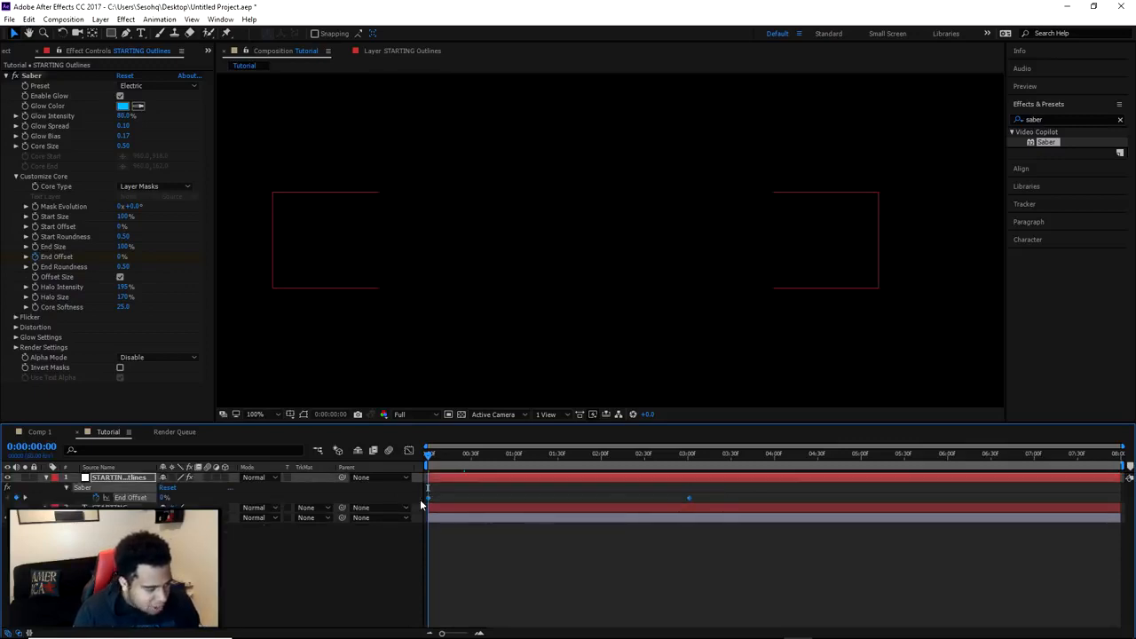
left_click(404, 353)
scroll(403, 352, "down", 3)
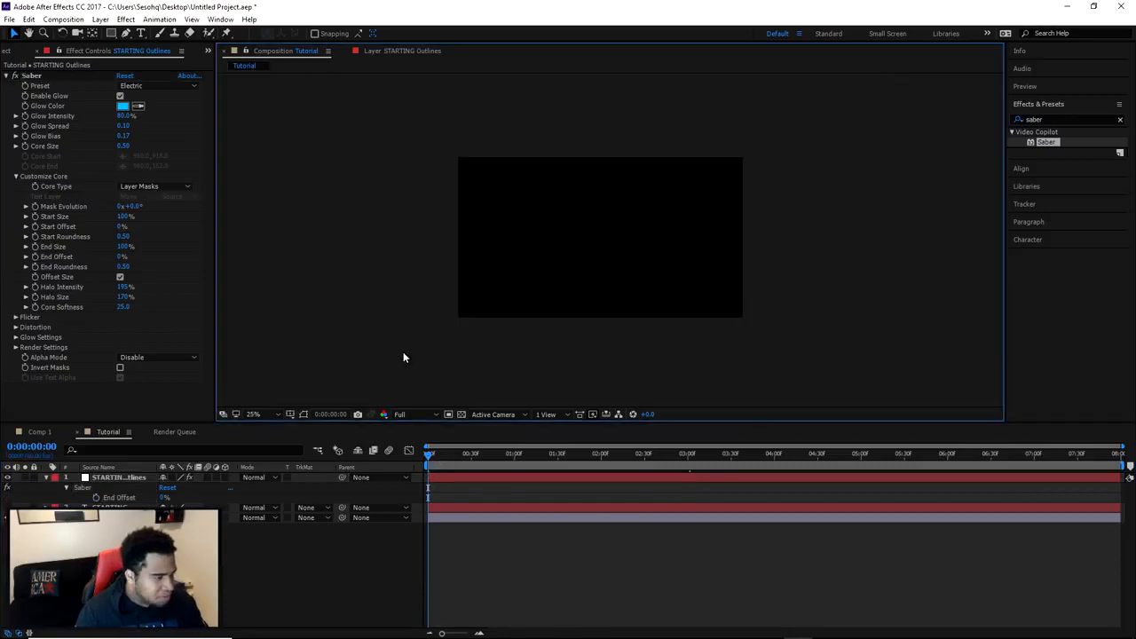
Undo the recent End Offset keyframe and value changes, back to the 99% value.
key("ctrl+z")
key("ctrl+z")
key("ctrl+z")
key("ctrl+z")
key("ctrl+z")
key("ctrl+z")
key("ctrl+z")
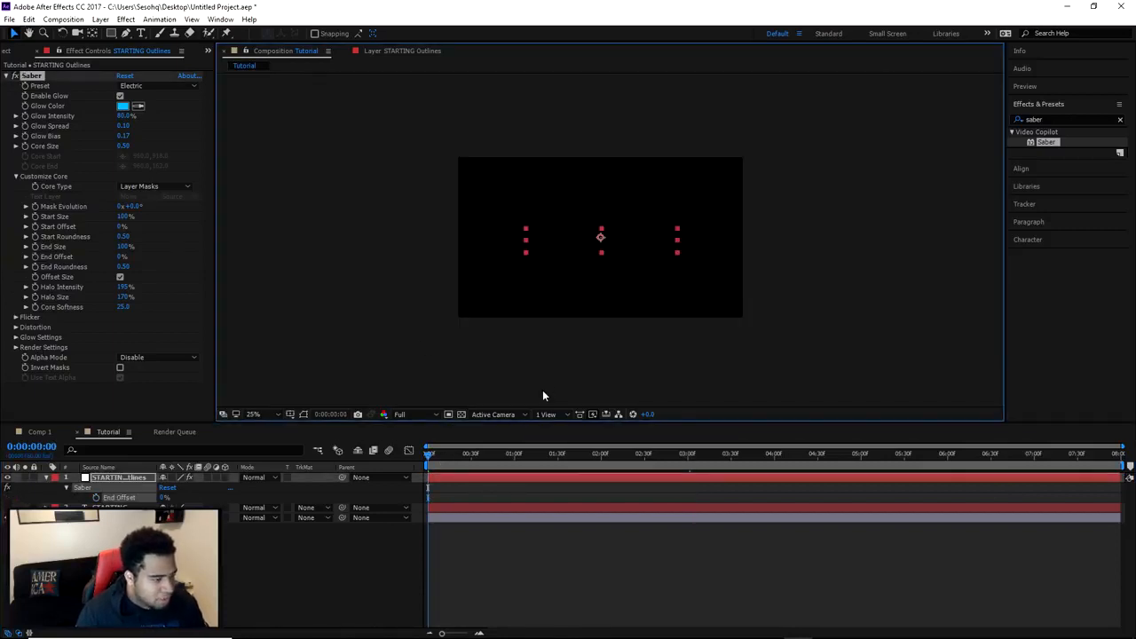
scroll(589, 294, "up", 2)
left_click(566, 271)
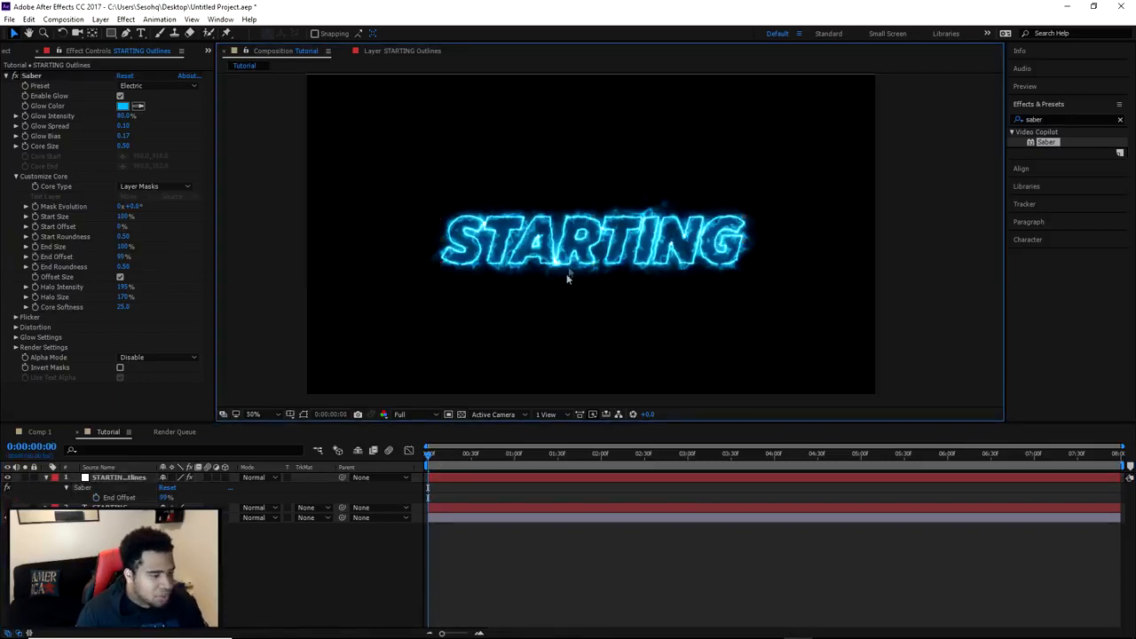
scroll(566, 266, "up", 2)
left_click_drag(494, 269, 509, 280)
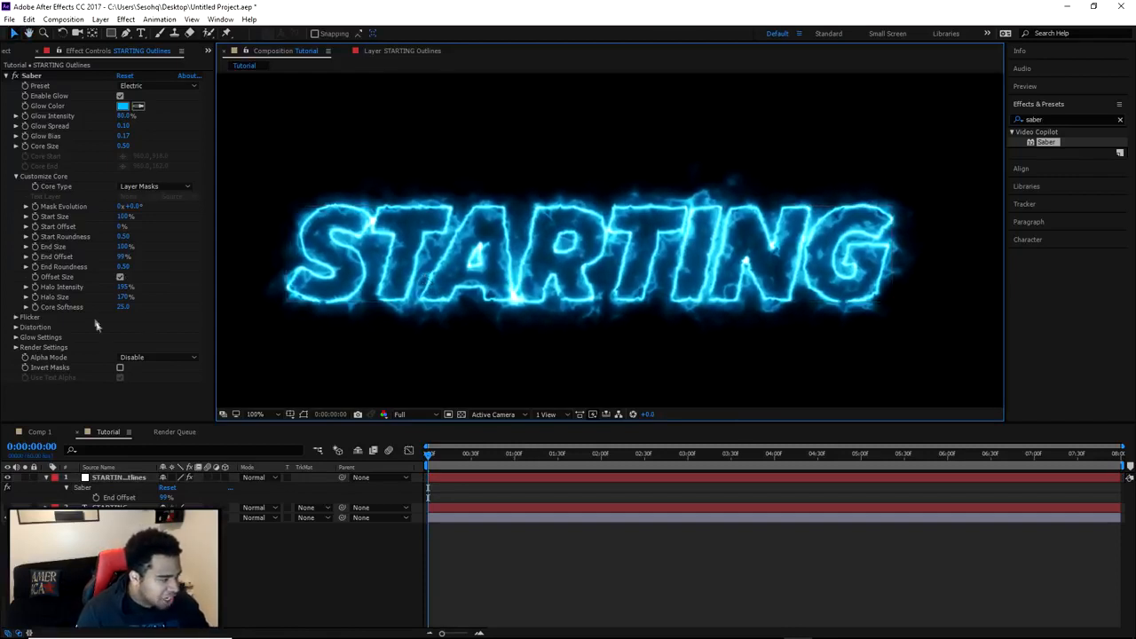
Keyframe the Saber End Offset at the start of the timeline, trying 80% and 75% before settling on 77%.
left_click(34, 257)
left_click(121, 257)
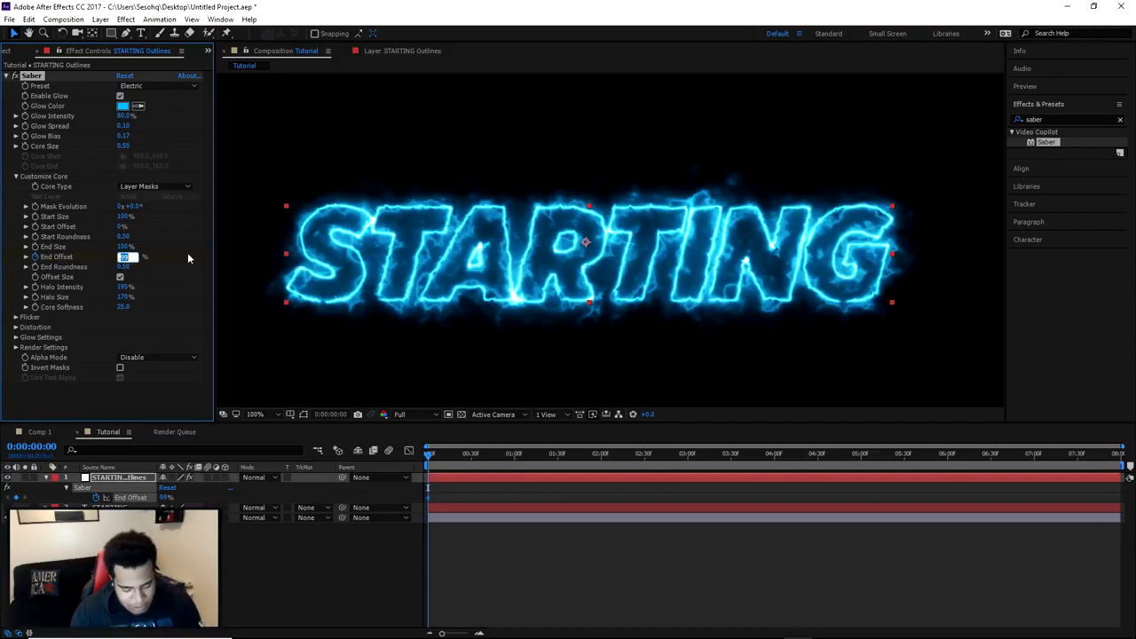
key("Return")
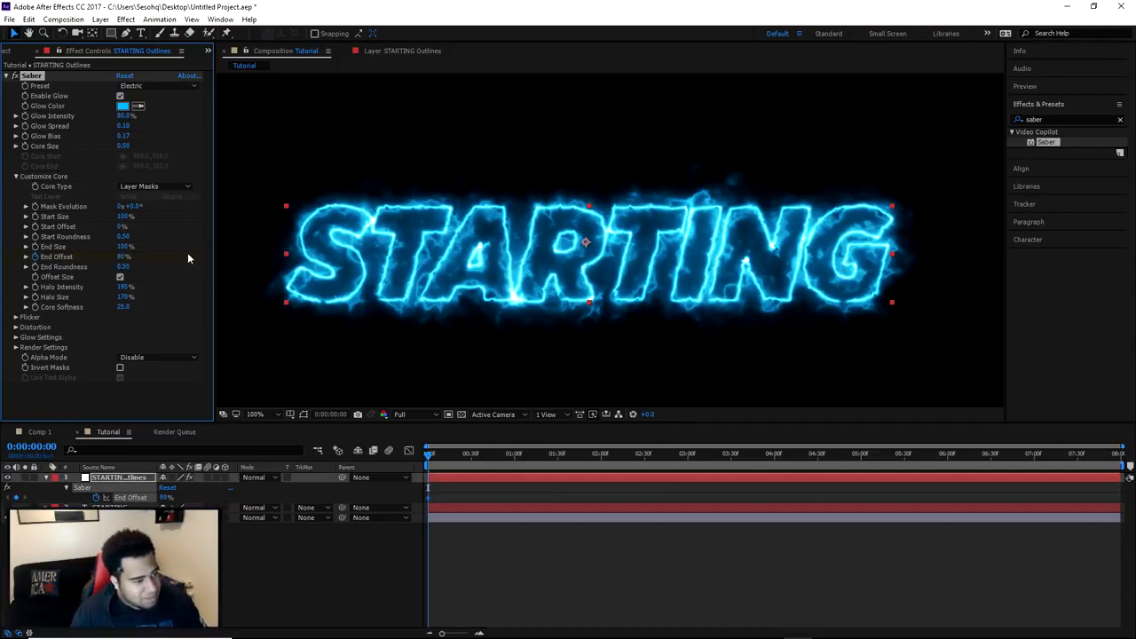
left_click(124, 257)
type("75")
key("Return")
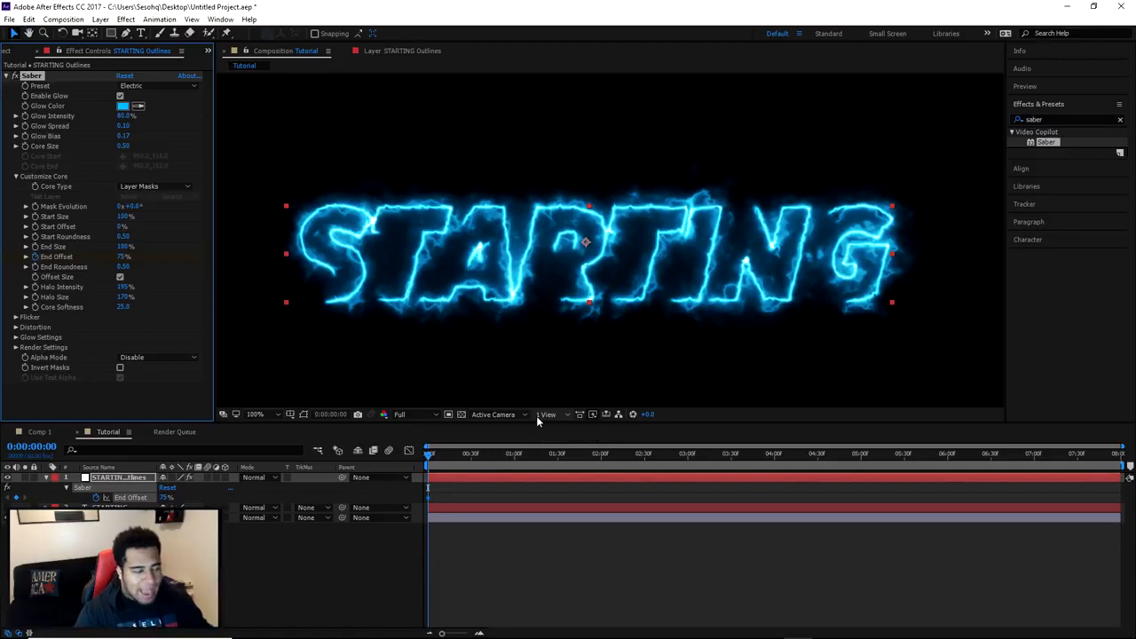
left_click(124, 257)
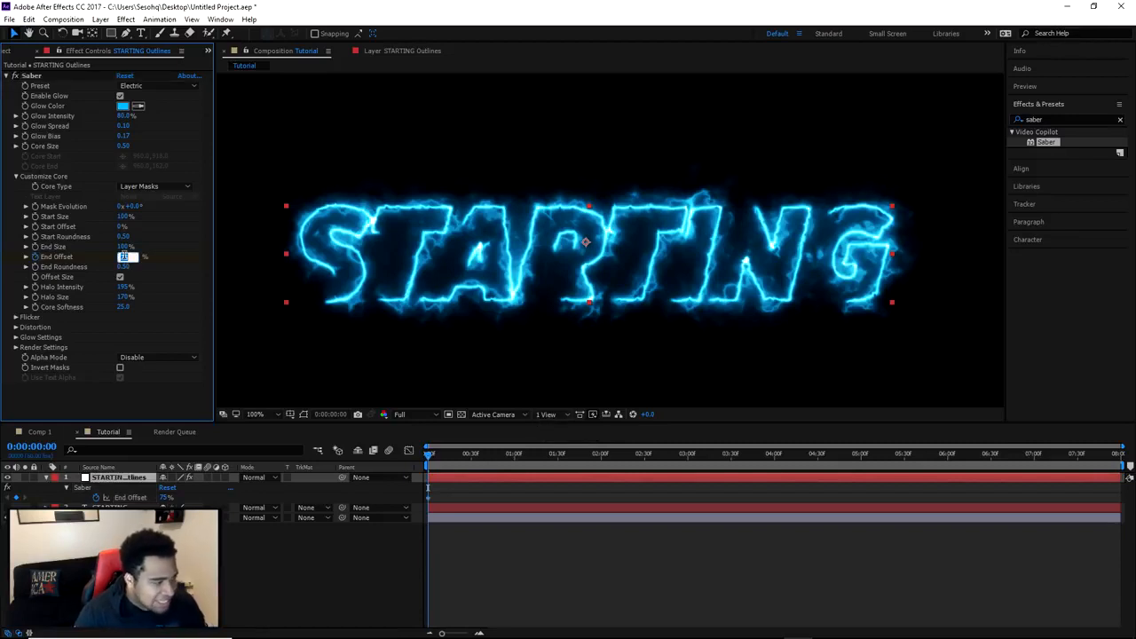
key("Return")
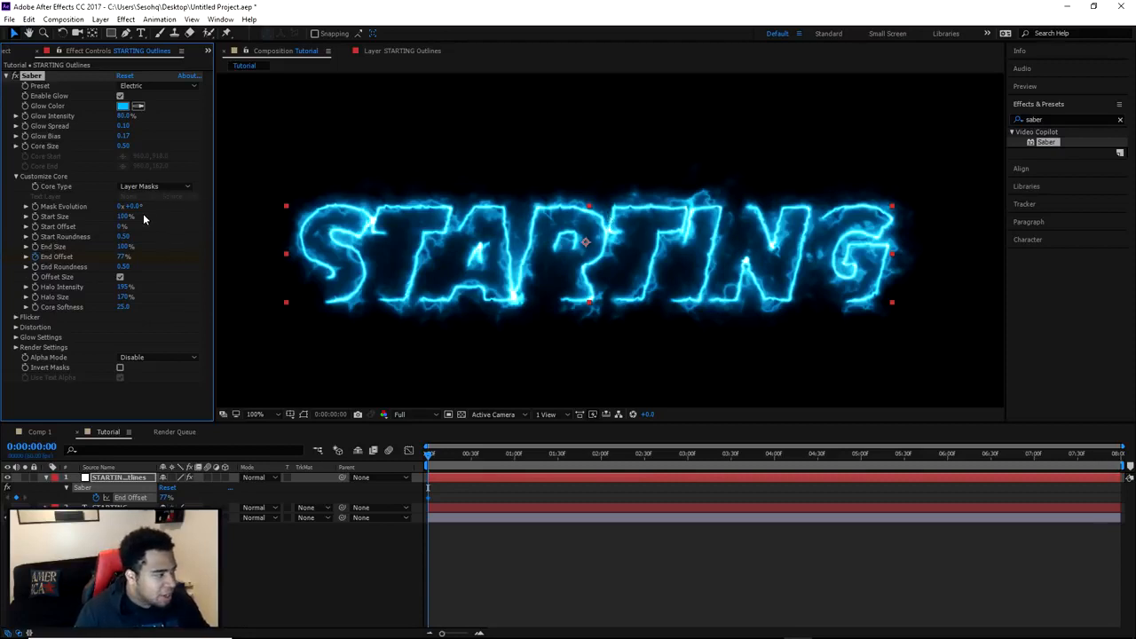
Expand the Saber Glow Settings and Flicker groups and set Flicker Intensity to 15% while viewing the frame at 0:00:01:49.
left_click(15, 347)
scroll(15, 345, "down", 1)
left_click(14, 304)
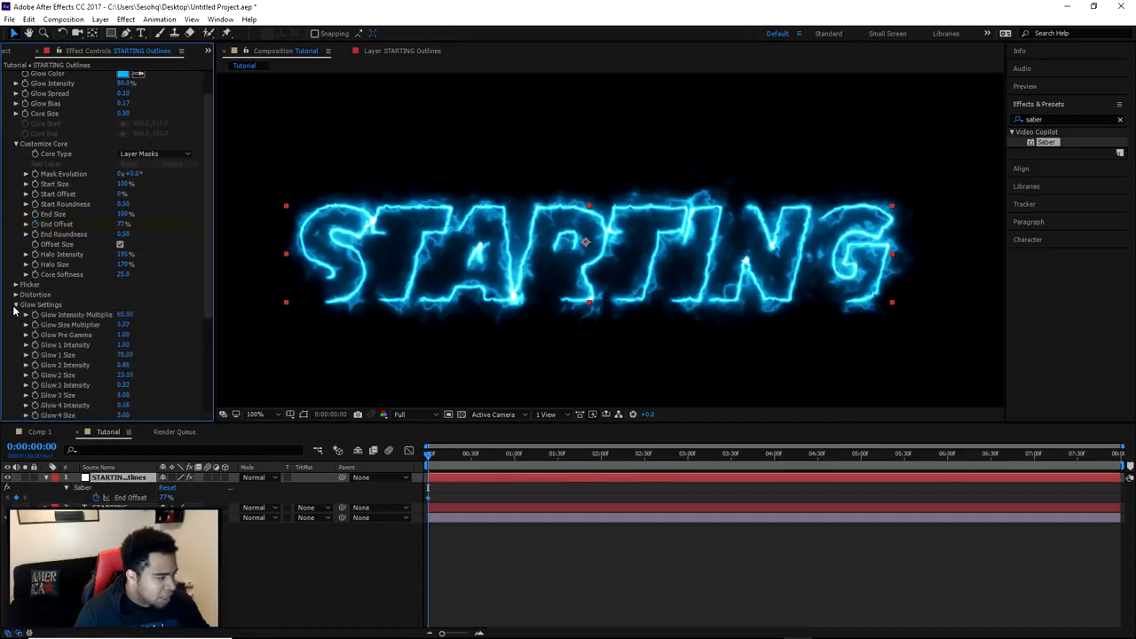
left_click(15, 285)
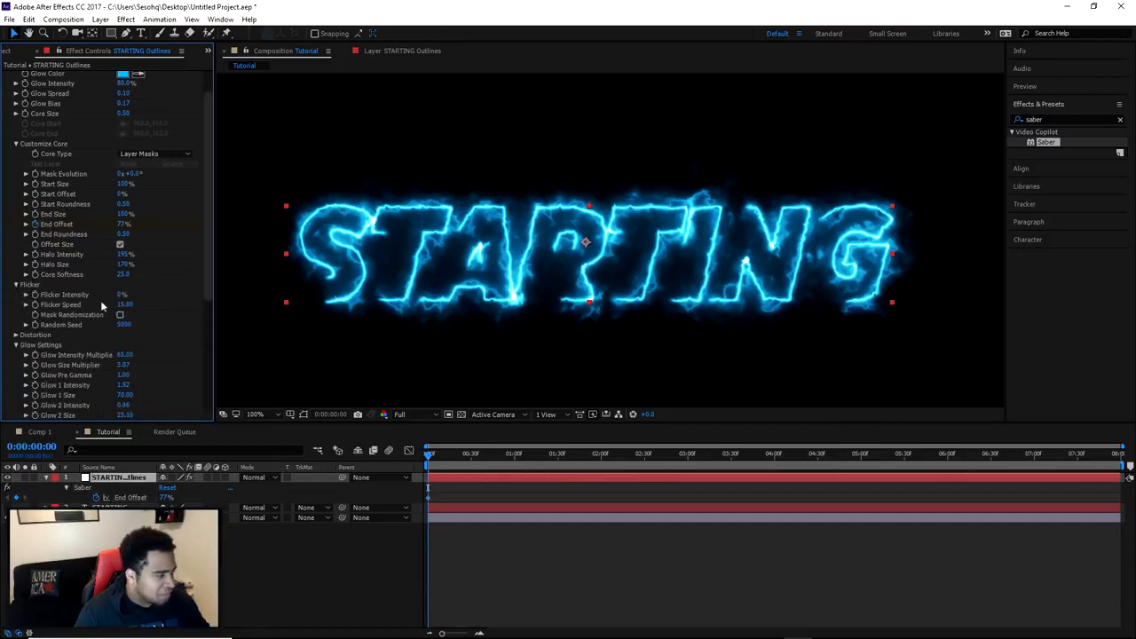
left_click_drag(463, 452, 586, 455)
left_click(124, 295)
type("15")
key("Return")
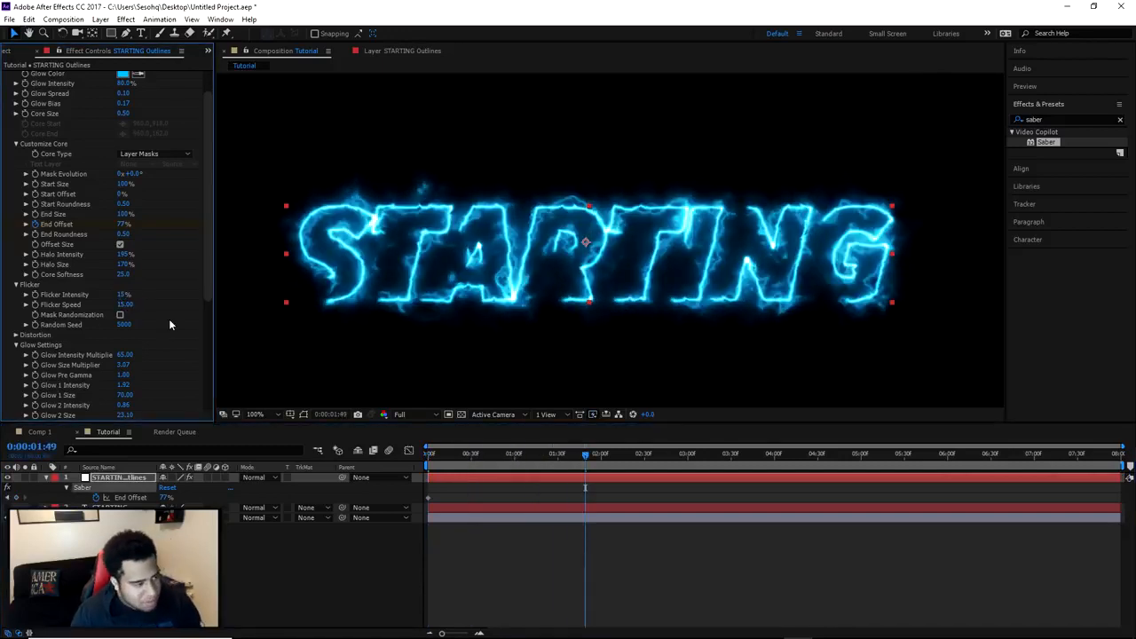
Set the Saber Flicker Intensity to 20% and the Flicker Speed to 25.
left_click_drag(584, 452, 516, 454)
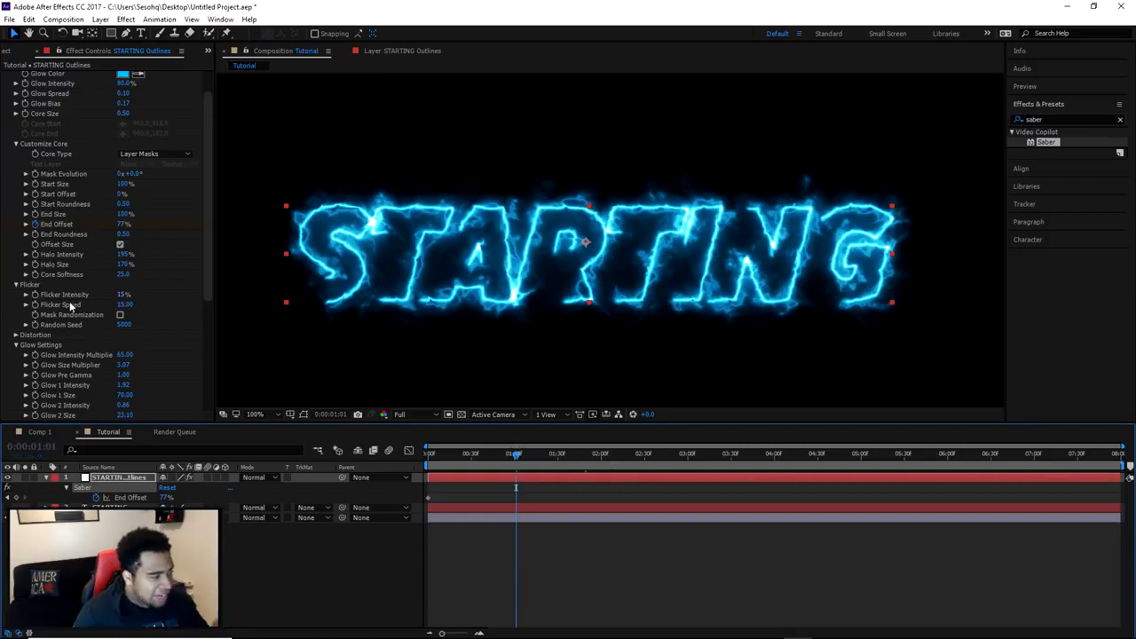
left_click(121, 294)
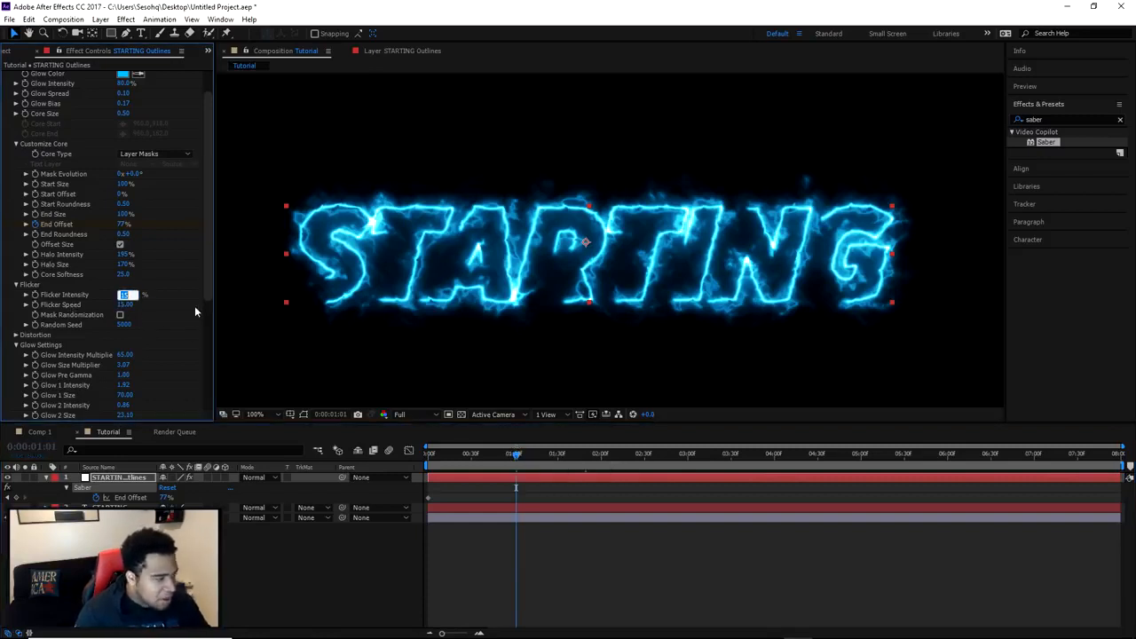
type("20")
key("Return")
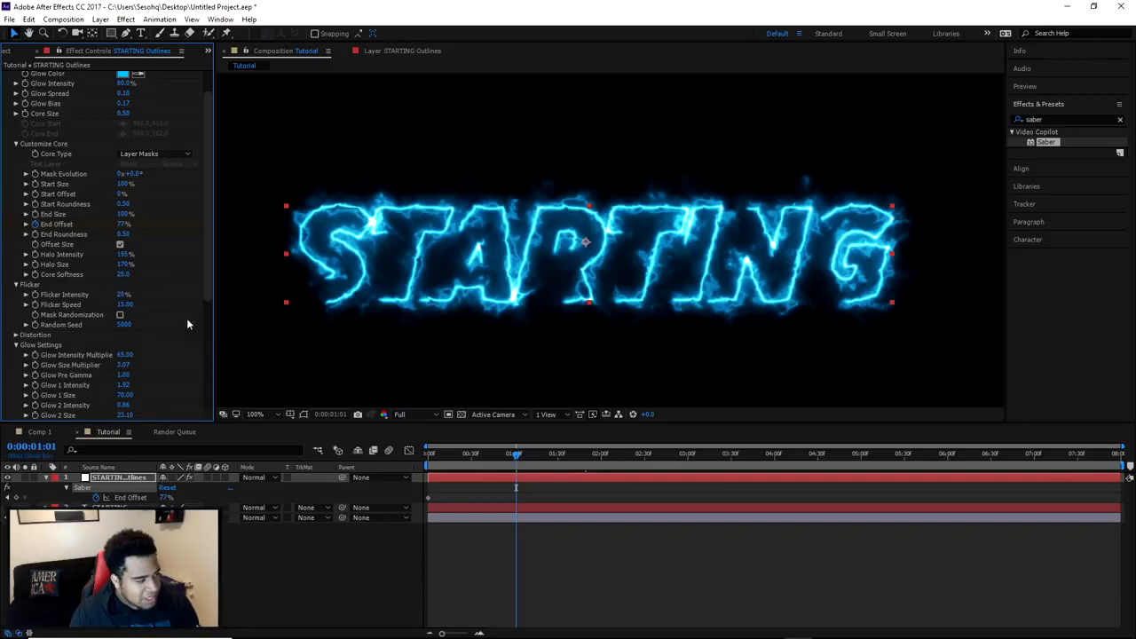
left_click(125, 305)
type("25")
key("Return")
Play back and scrub through the opening seconds of the composition to check the flickering glow on the STARTING text.
key("space")
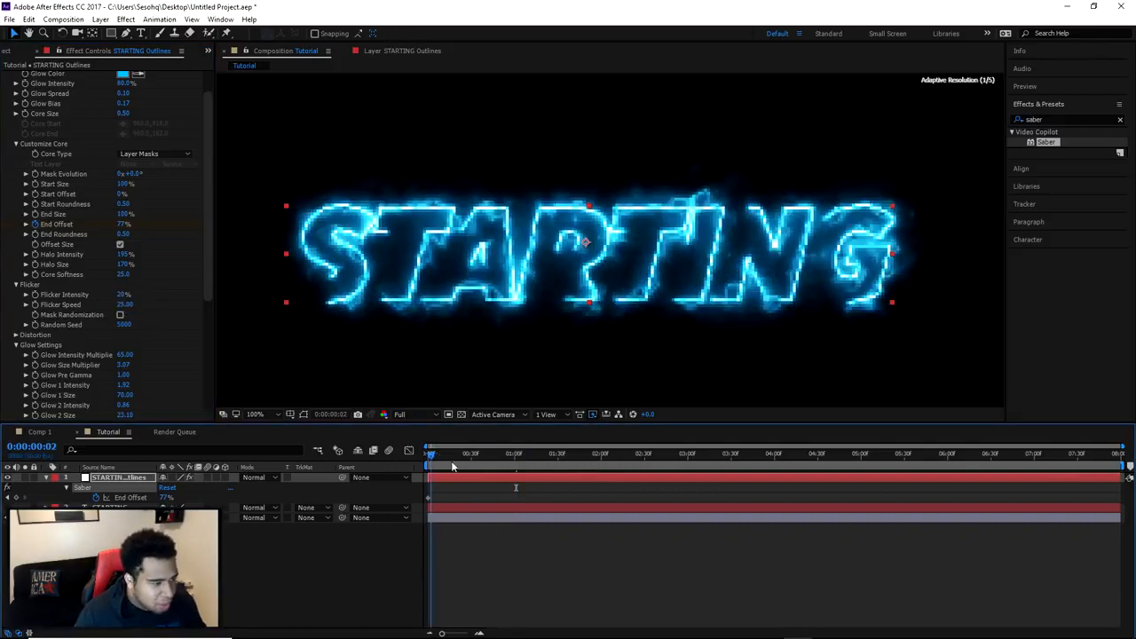
left_click_drag(603, 455, 438, 455)
left_click(1025, 87)
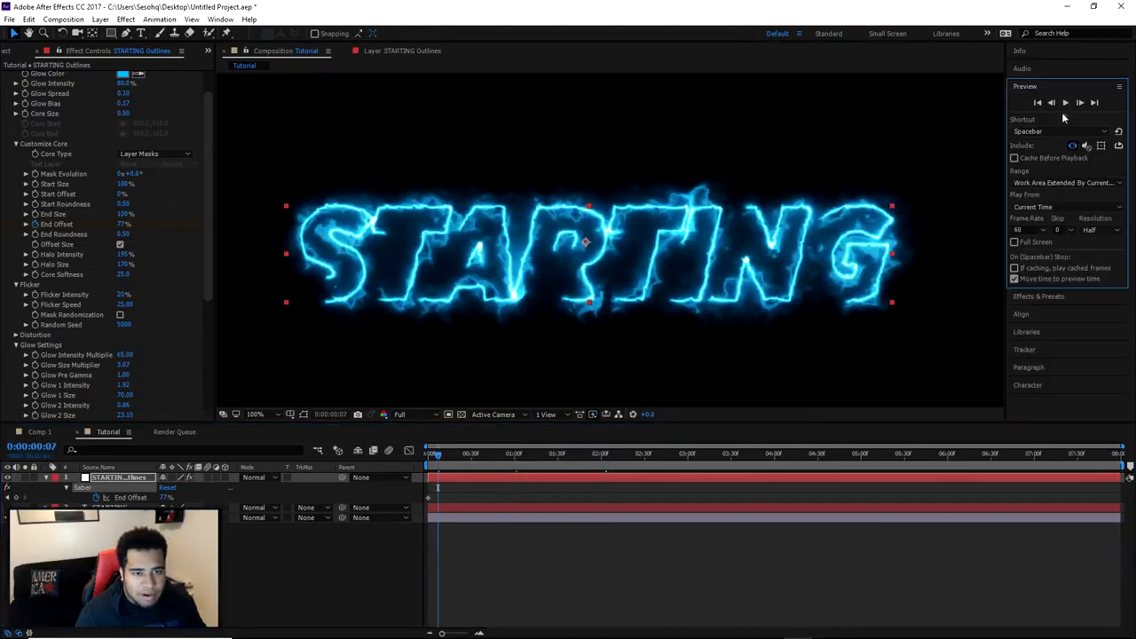
left_click(1065, 103)
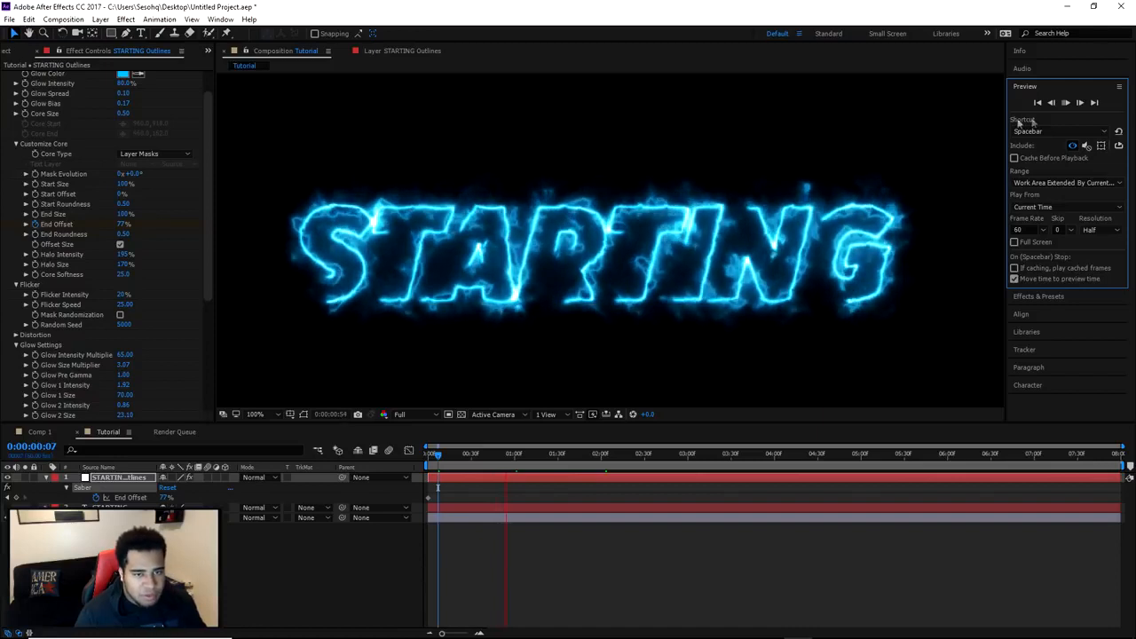
left_click(1065, 103)
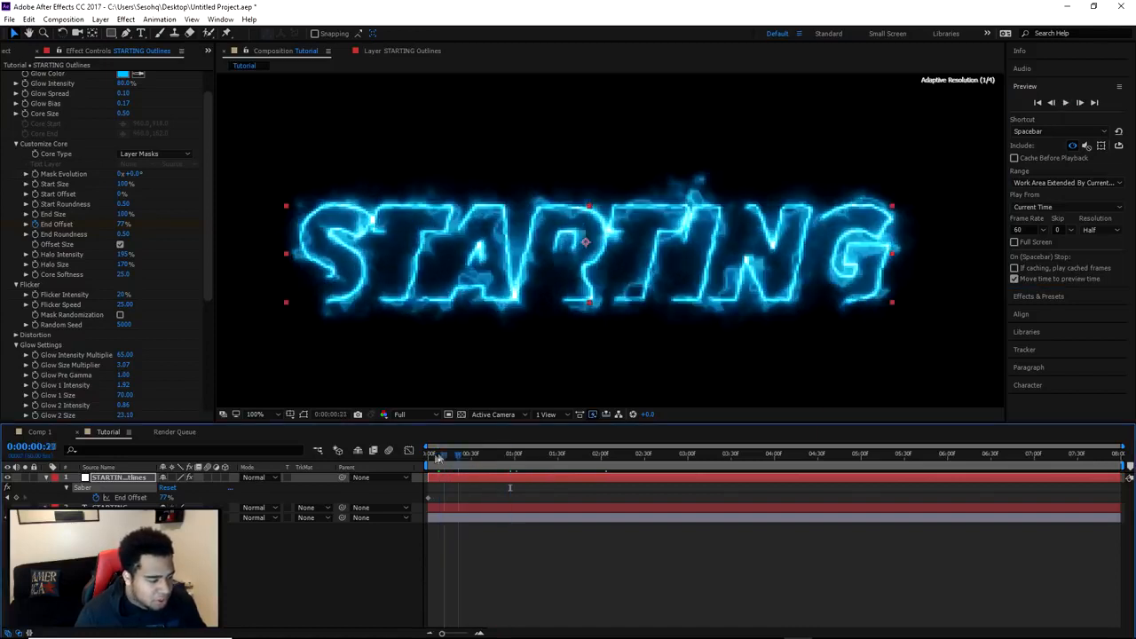
left_click(1064, 103)
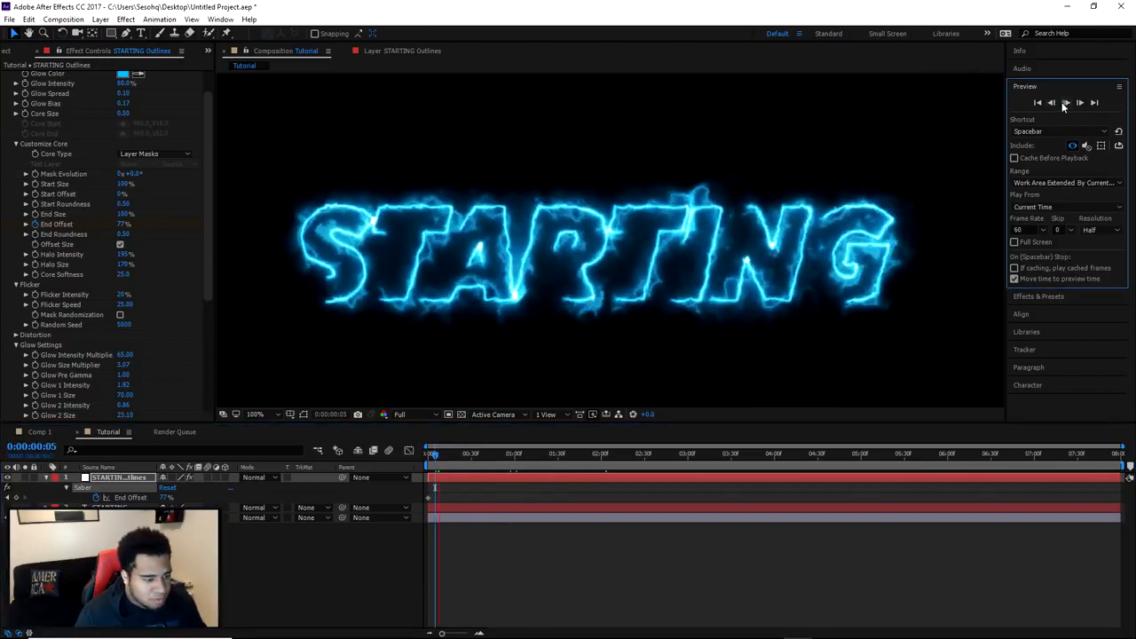
left_click(465, 455)
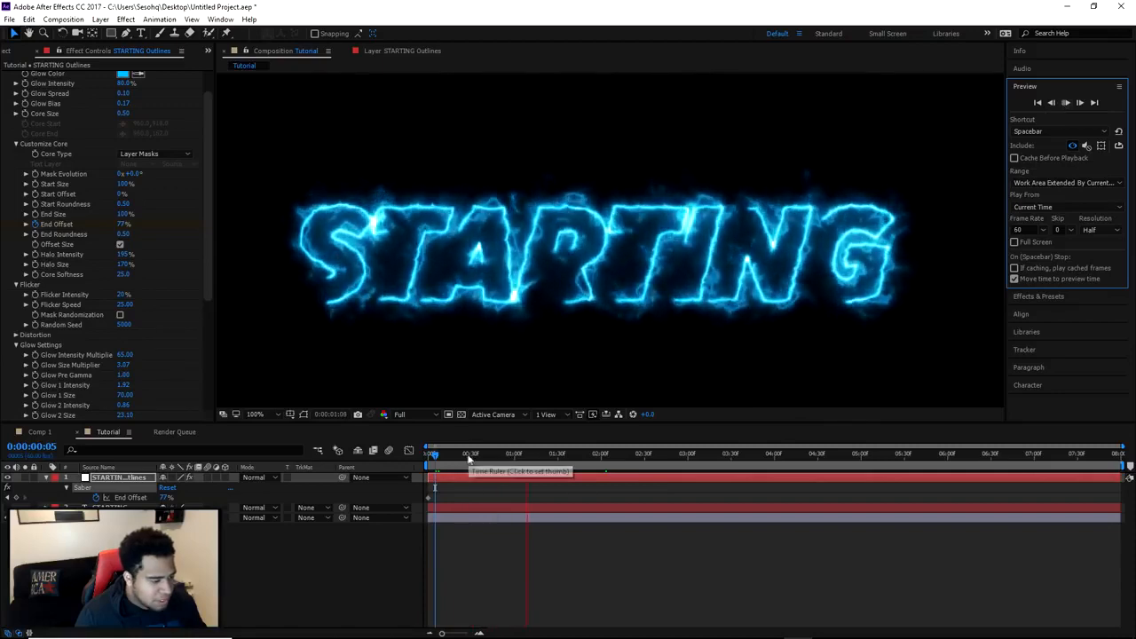
mouse_move(481, 459)
left_mouse_down()
mouse_move(492, 463)
mouse_move(437, 463)
mouse_move(506, 465)
mouse_move(445, 462)
mouse_move(484, 463)
left_mouse_up()
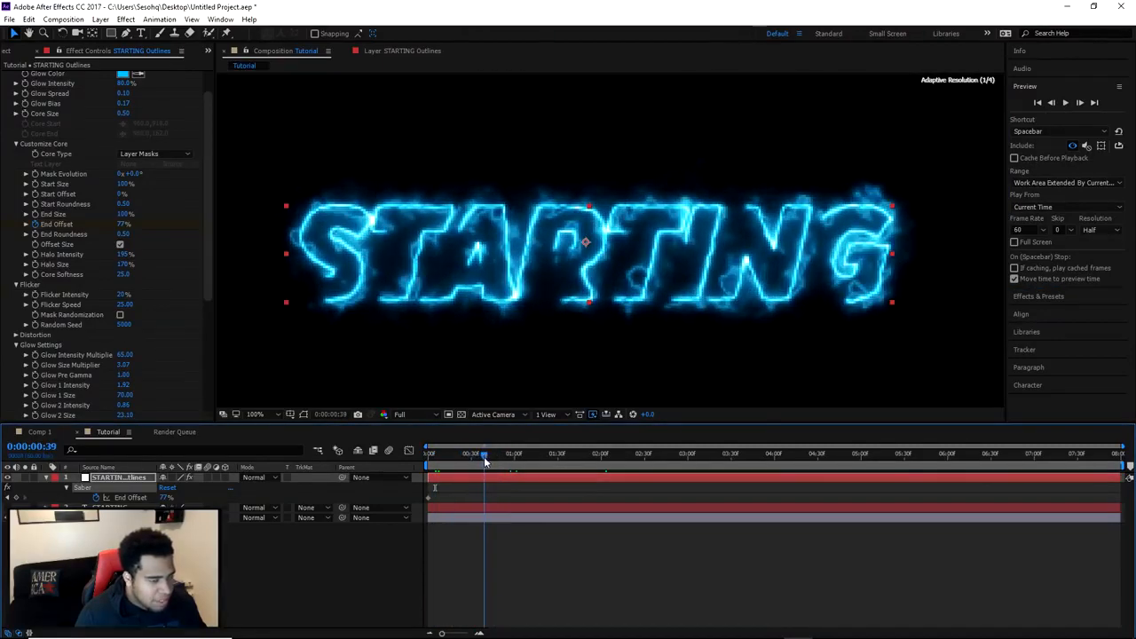
Duplicate the STARTING Outlines layer and hide the copy, undoing a trial move of it.
scroll(450, 352, "down", 1)
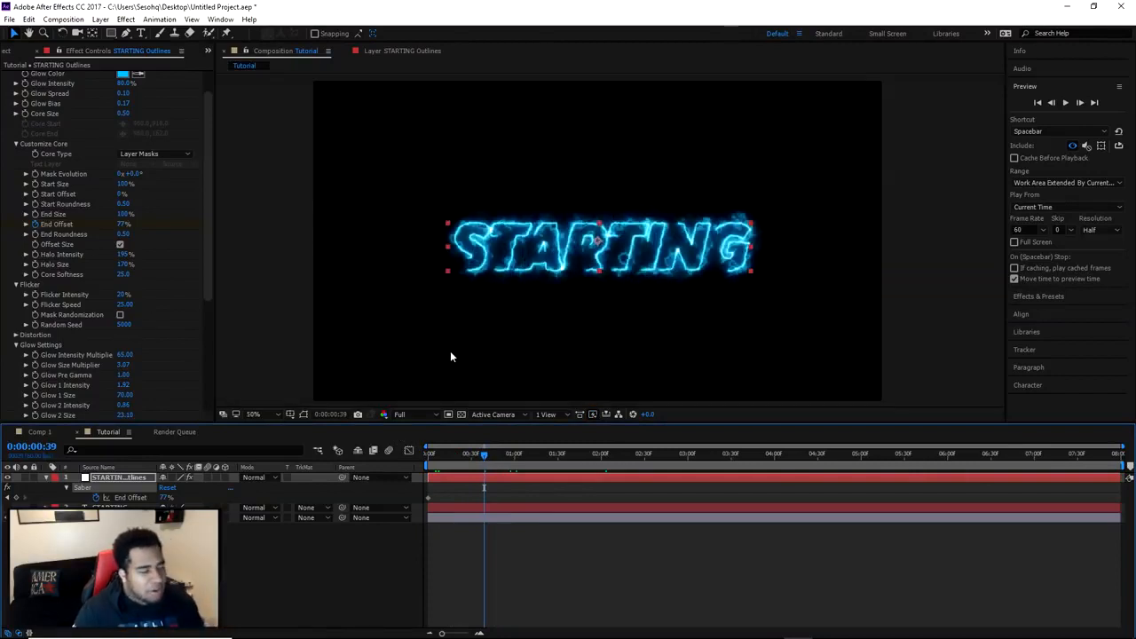
left_click(540, 316)
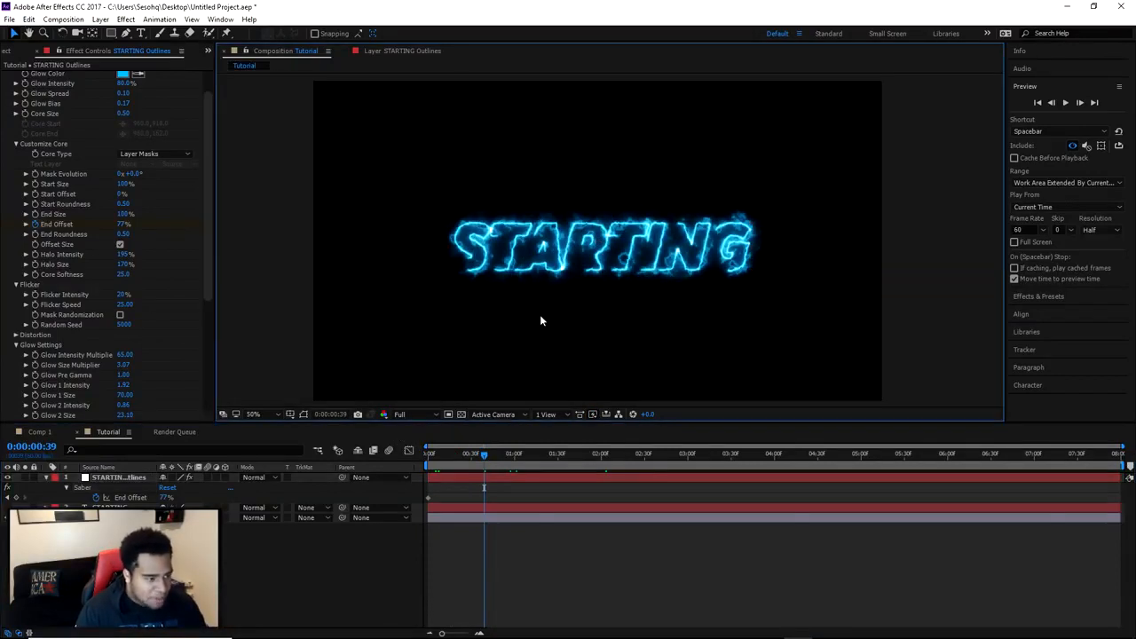
left_click(168, 475)
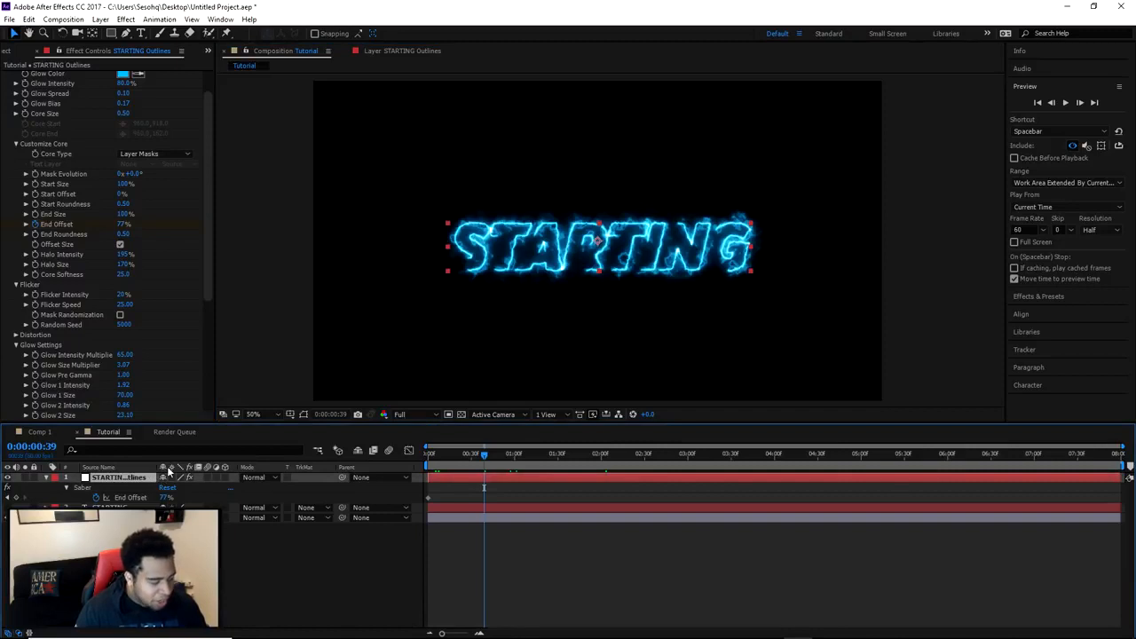
key("ctrl+d")
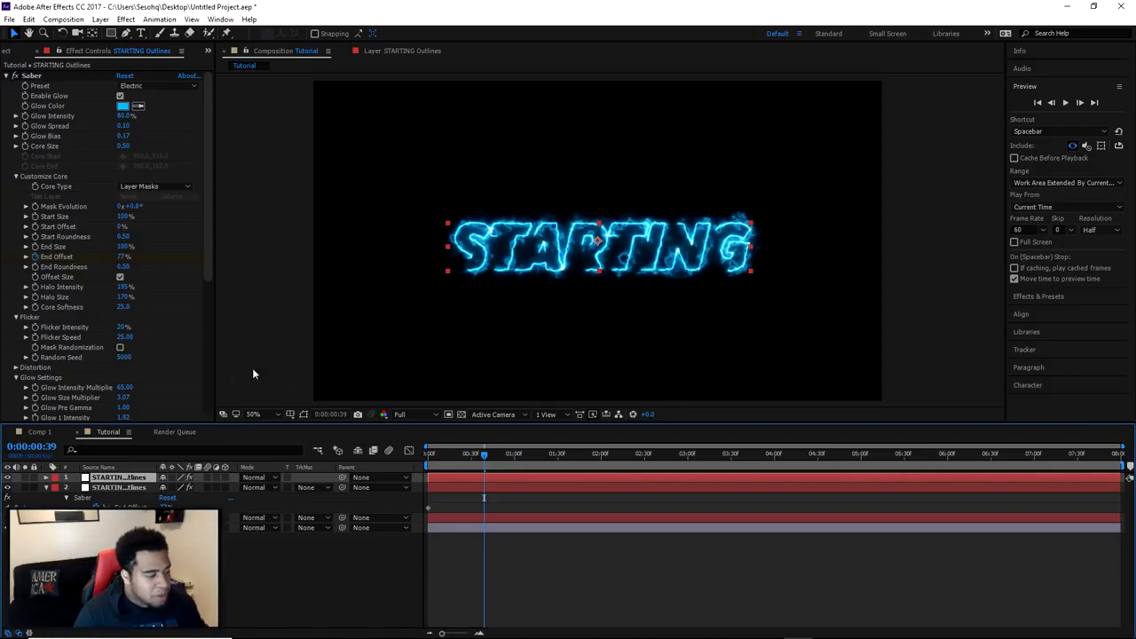
left_click_drag(538, 245, 469, 137)
key("ctrl+z")
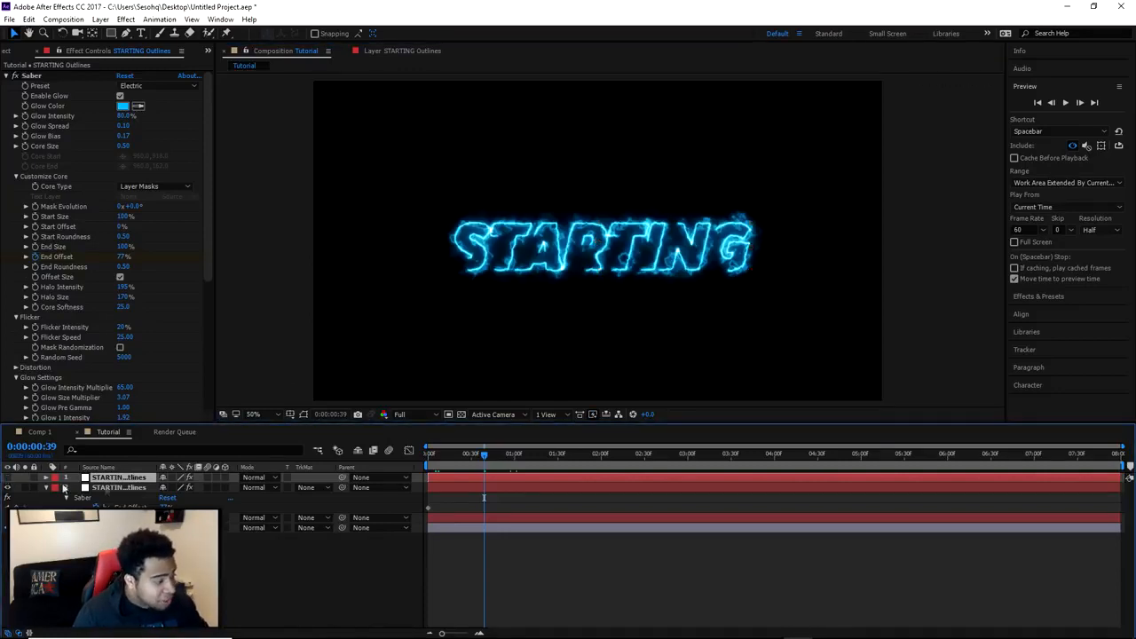
Set the blending mode of the original STARTING Outlines layer to Add so the striped background shows through.
left_click(127, 487)
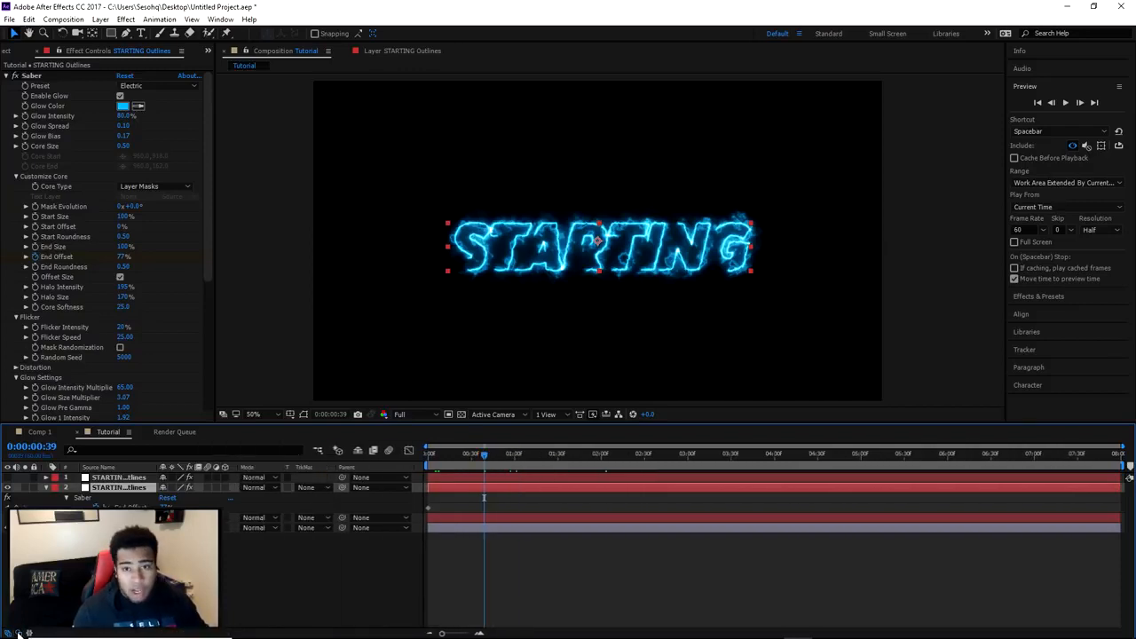
left_click(253, 488)
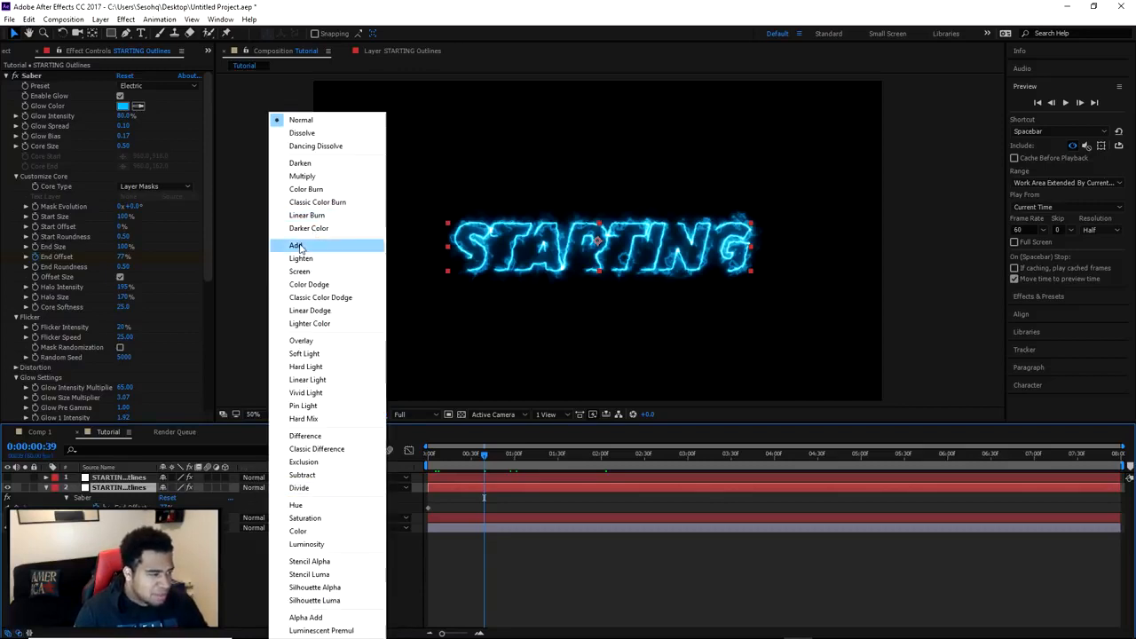
left_click(299, 246)
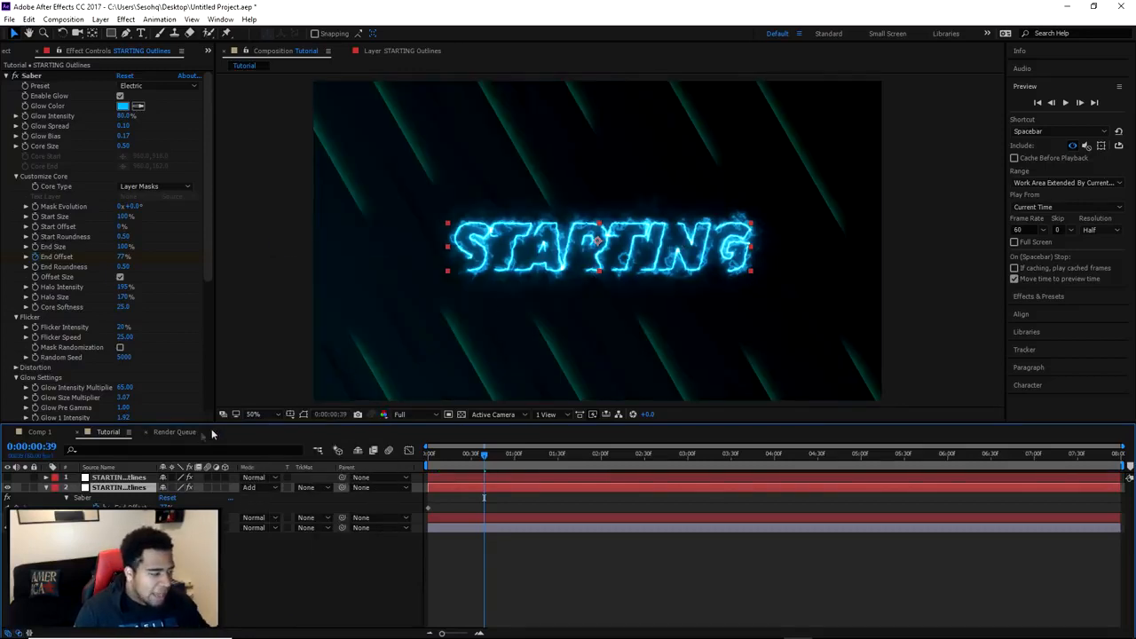
left_click(704, 288)
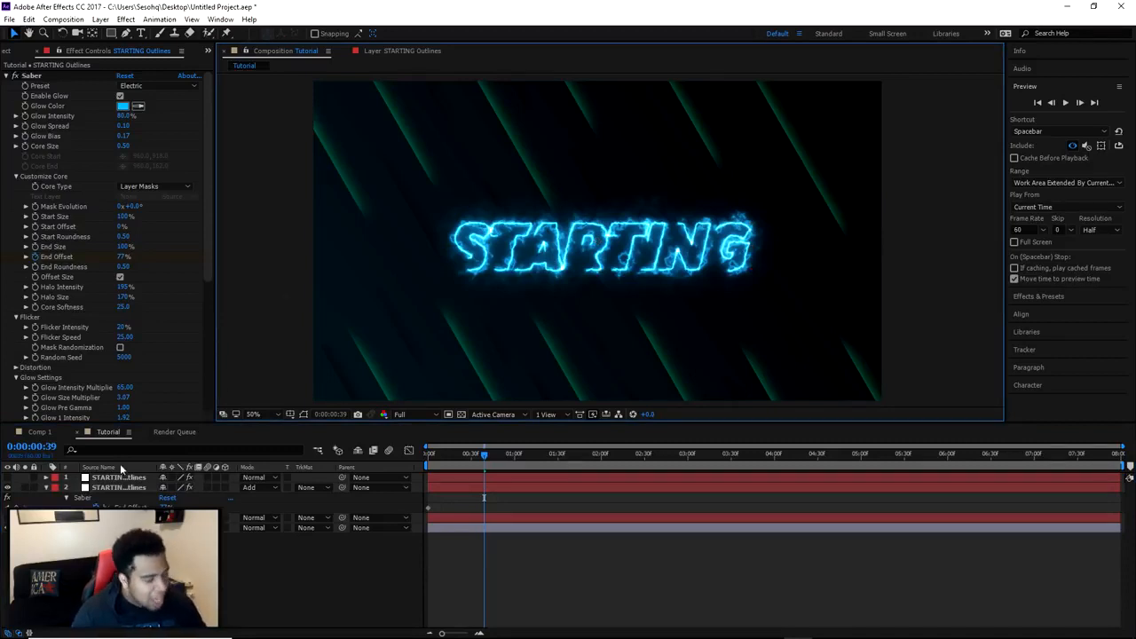
Show the duplicated STARTING Outlines layer and change its Saber Glow Color to green 01FF90.
left_click(8, 477)
left_click(94, 478)
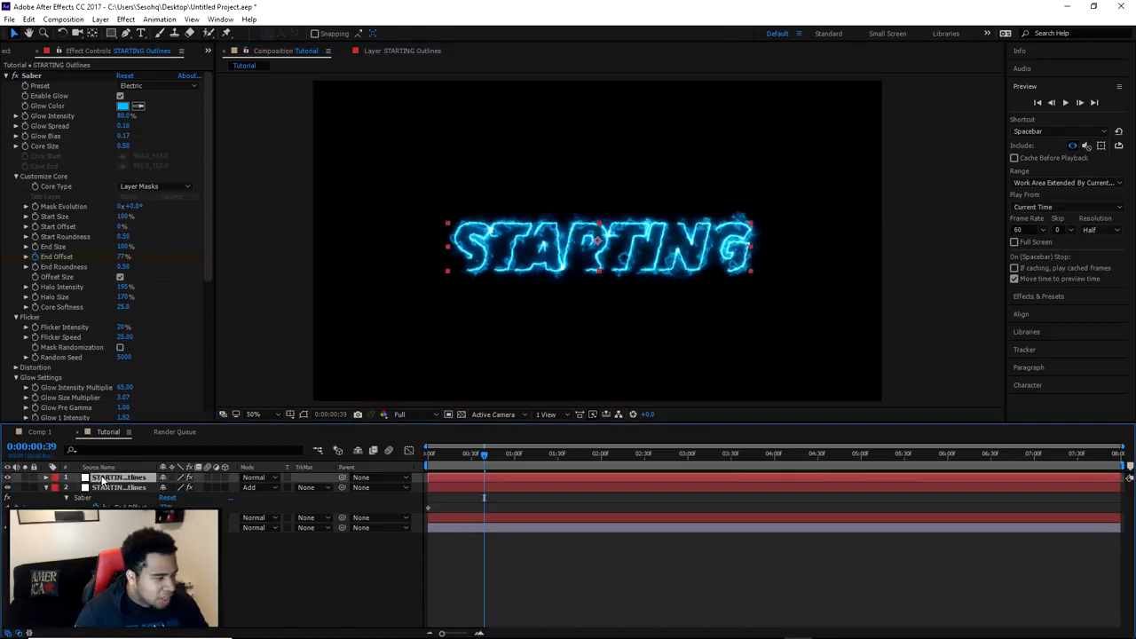
left_click(123, 106)
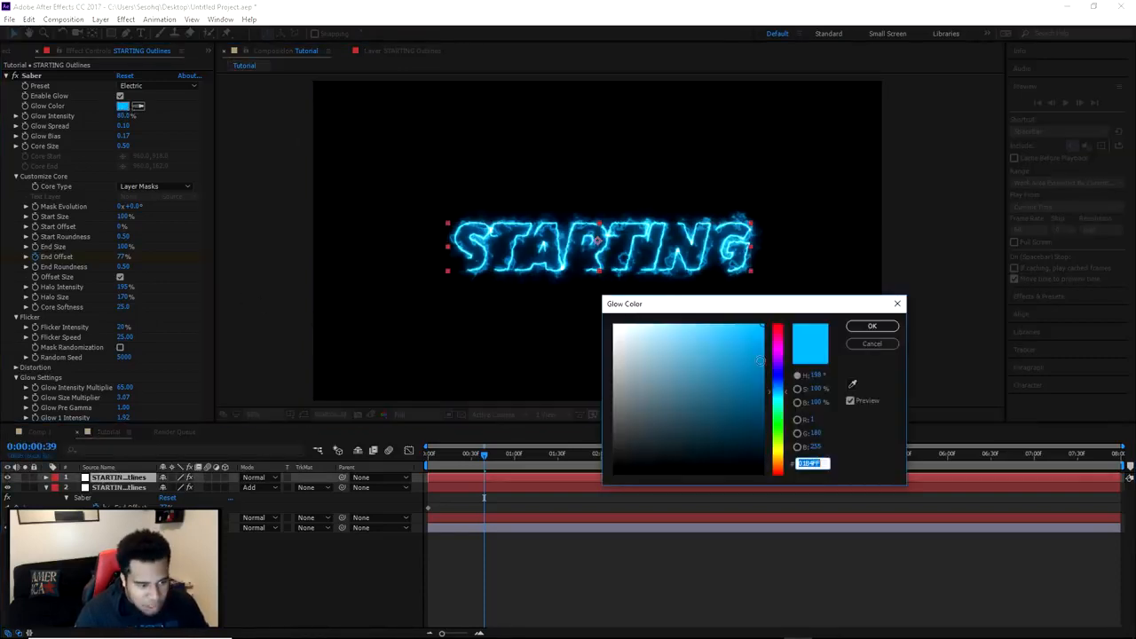
left_click(777, 414)
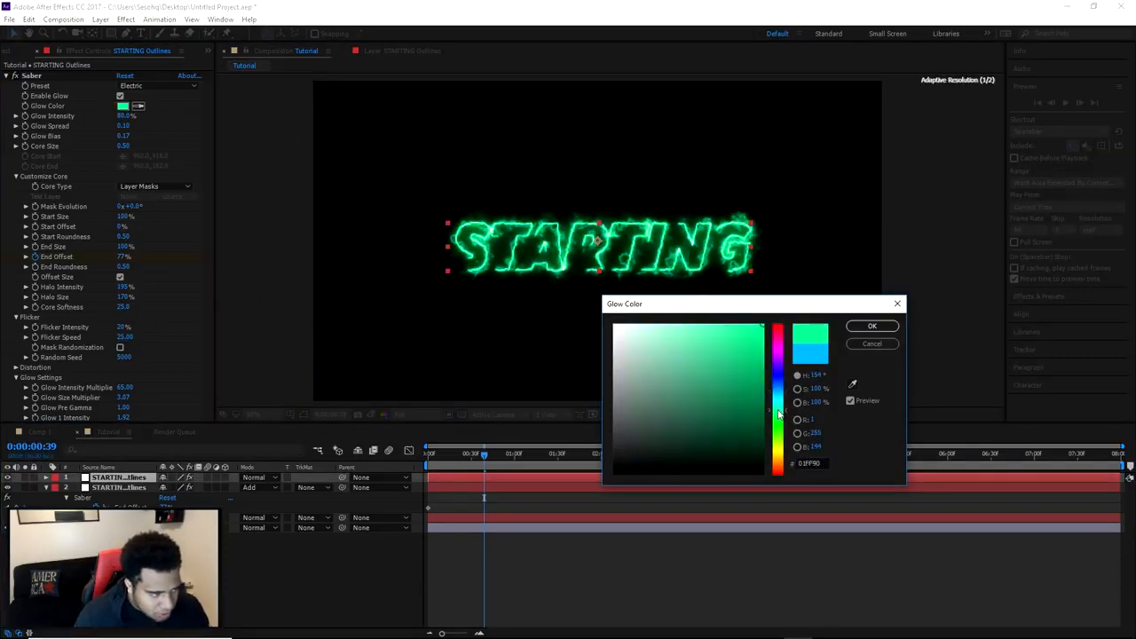
left_click(872, 326)
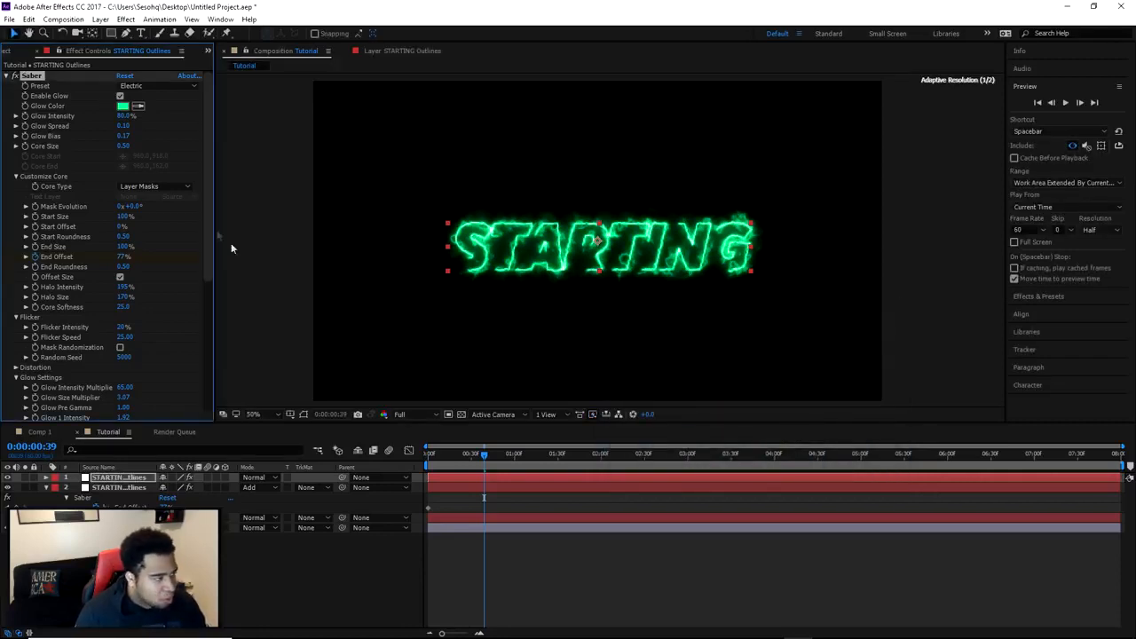
Set the duplicate layer's blending mode to Add, and turn off its End Offset keyframing with the value at 55%.
left_click(264, 478)
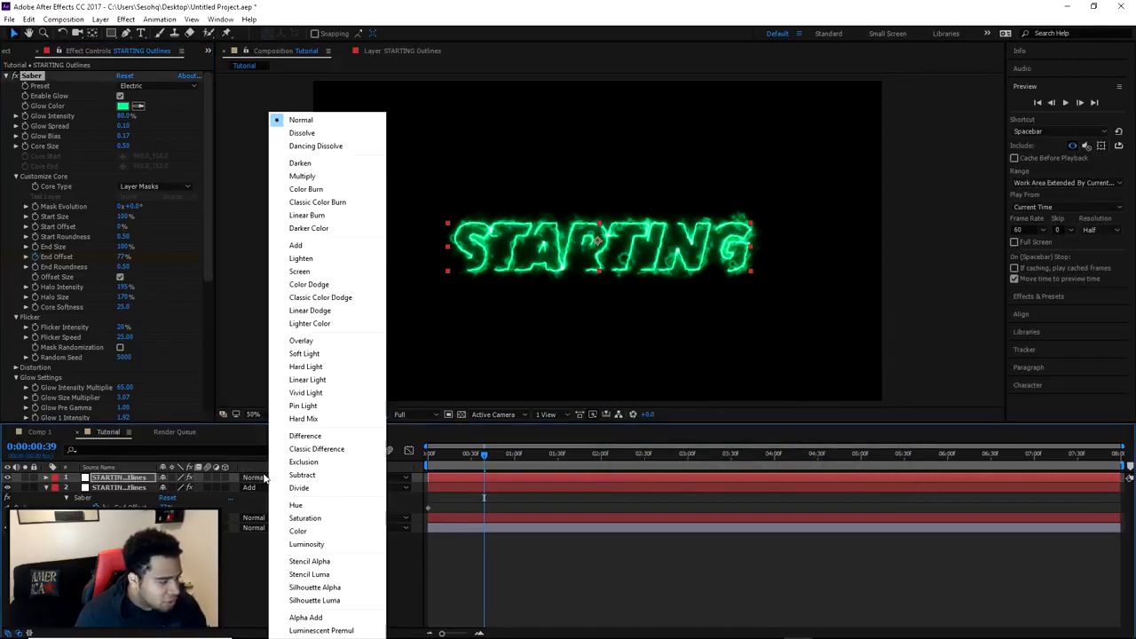
left_click(296, 245)
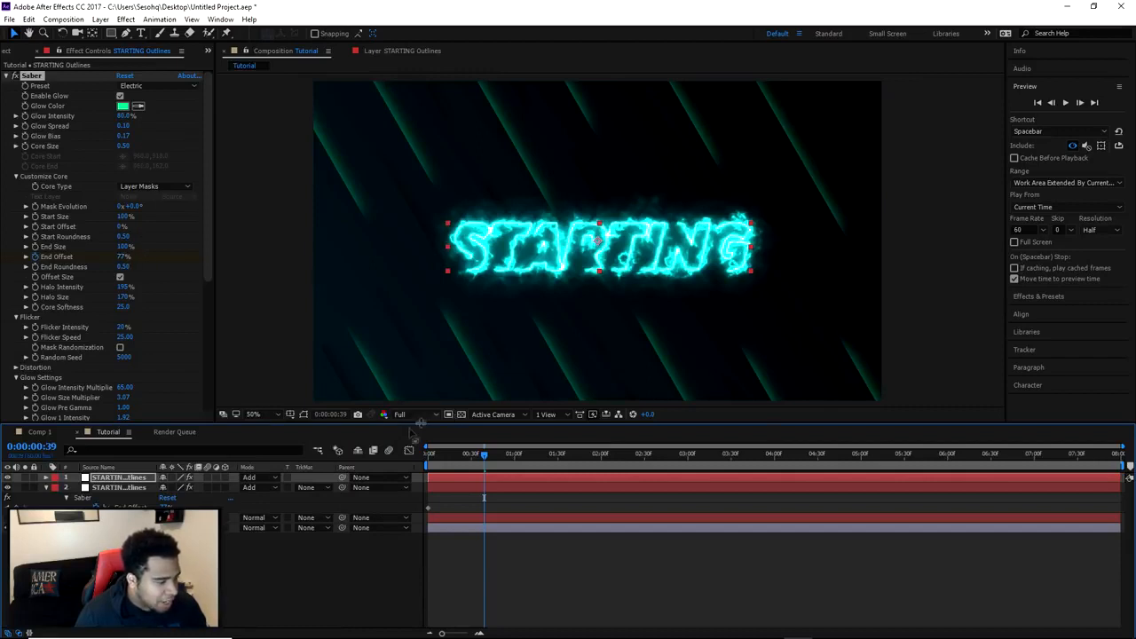
left_click(35, 258)
left_click_drag(127, 257, 93, 256)
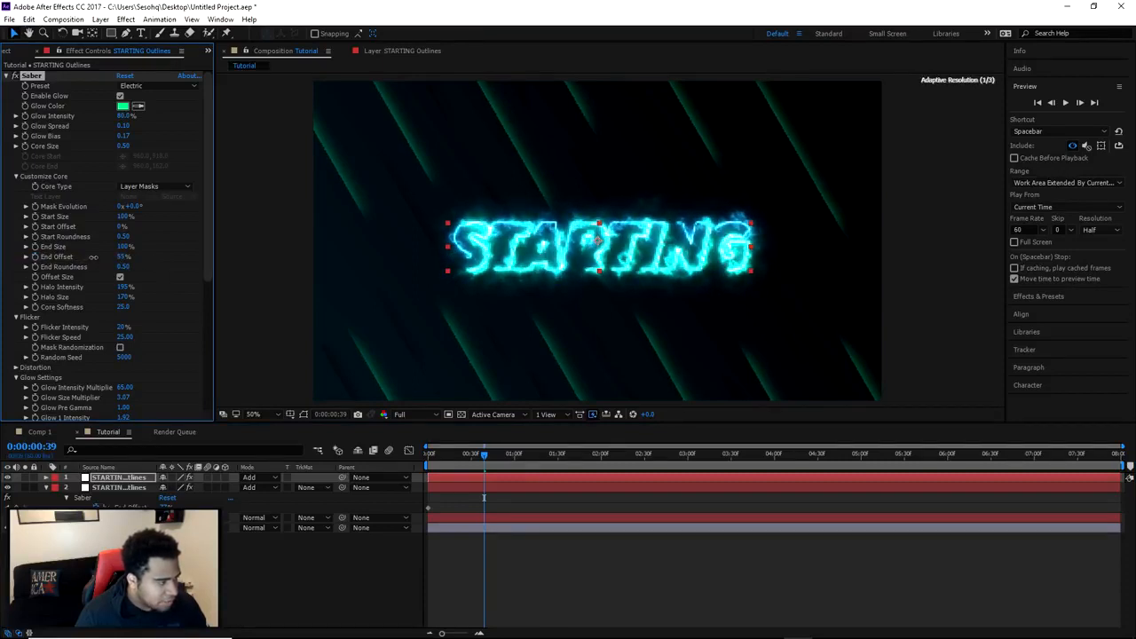
Switch the duplicate layer's Saber preset to Energize, viewing the text at 100%.
key("period")
left_click(160, 87)
left_click(177, 97)
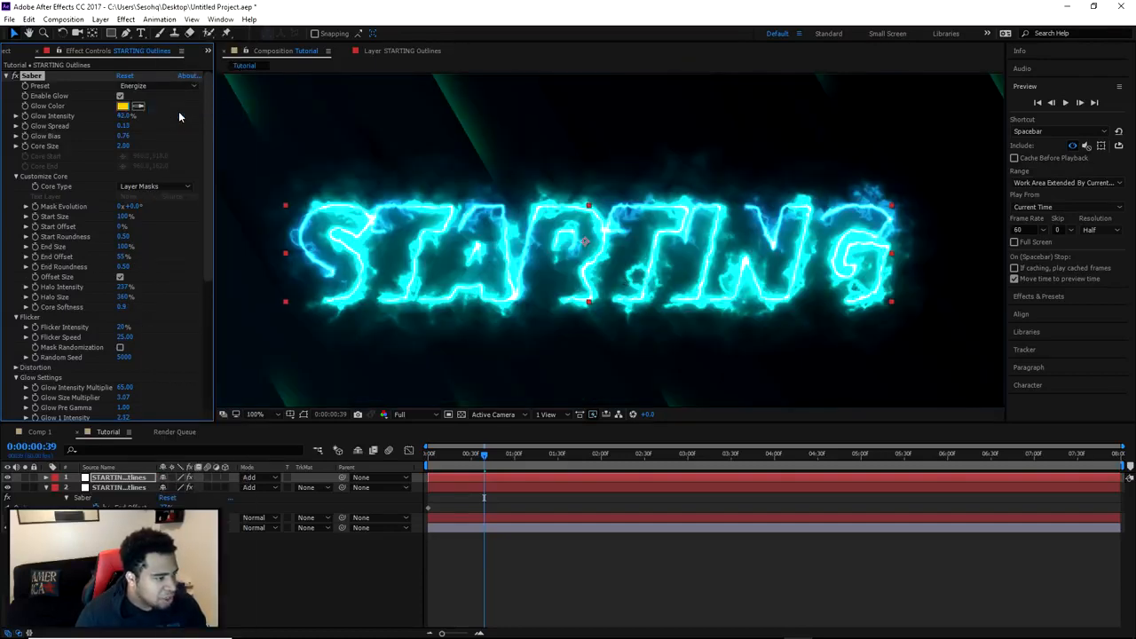
Change the Saber Glow Color of the duplicate STARTING Outlines layer to green 2AF079.
scroll(554, 228, "down", 1)
scroll(558, 228, "up", 1)
left_click(123, 105)
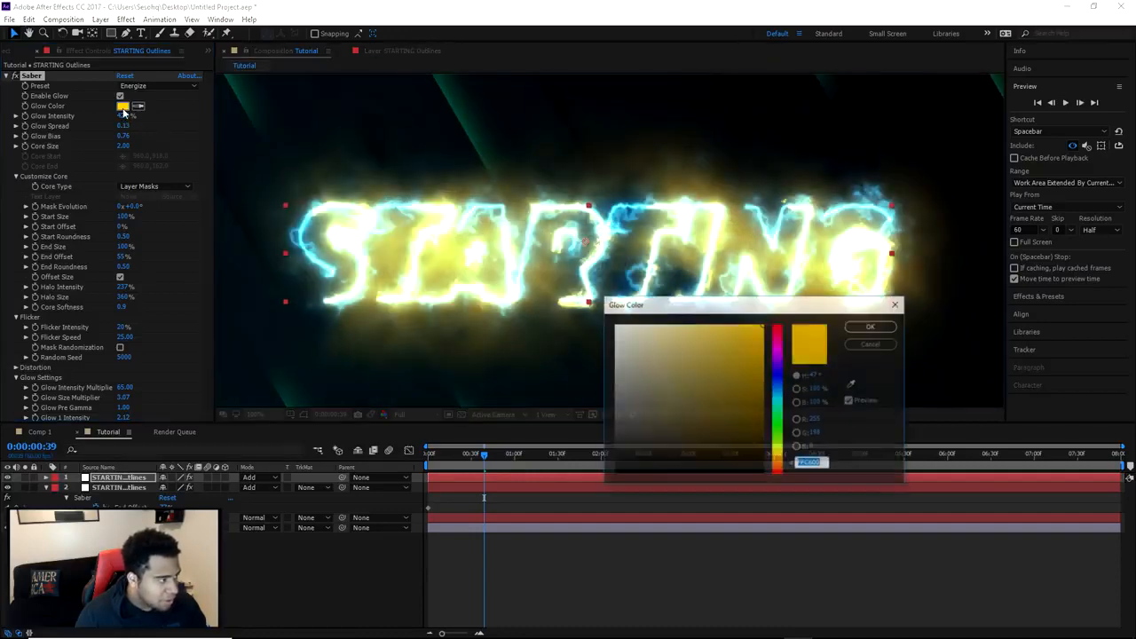
mouse_move(780, 397)
left_mouse_down()
mouse_move(779, 388)
mouse_move(781, 405)
left_mouse_up()
left_click(736, 332)
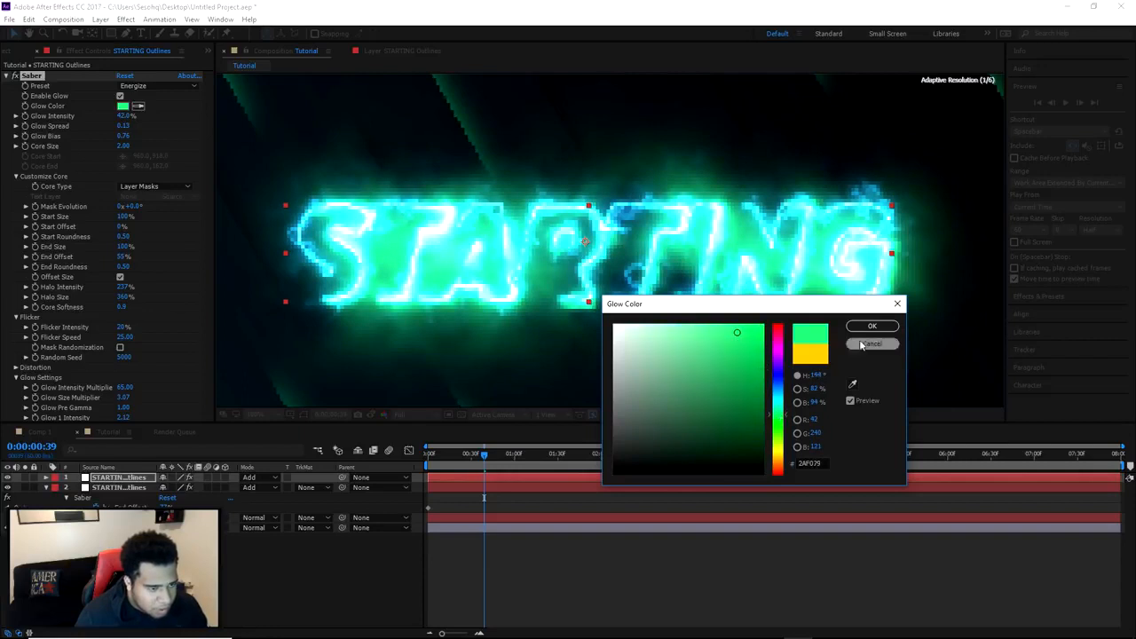
left_click(872, 326)
scroll(856, 322, "down", 1)
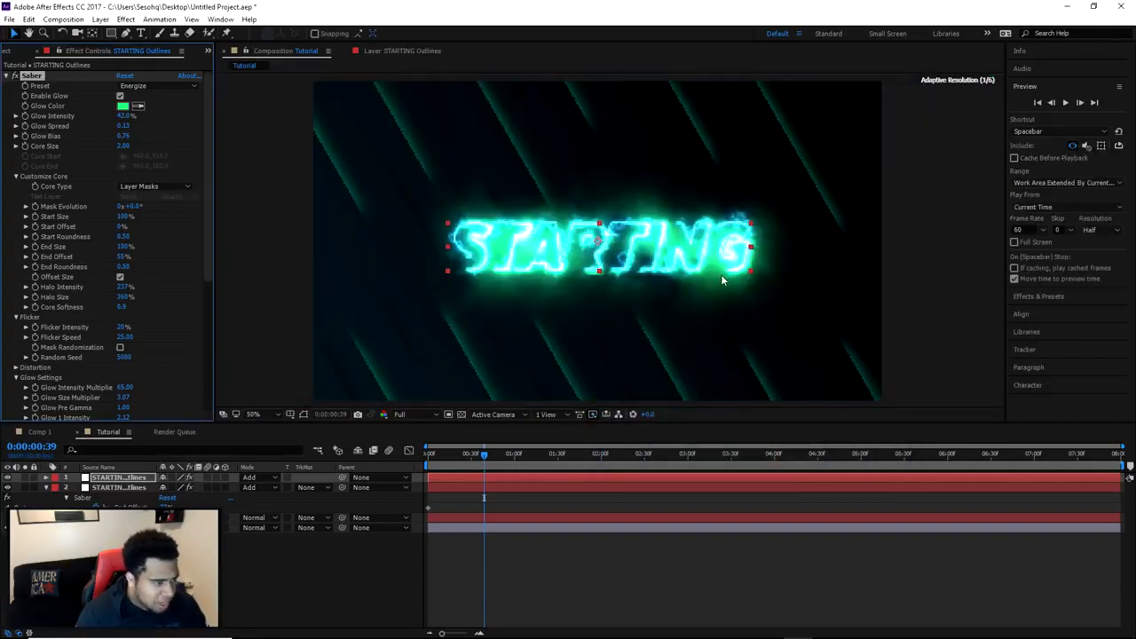
key("period")
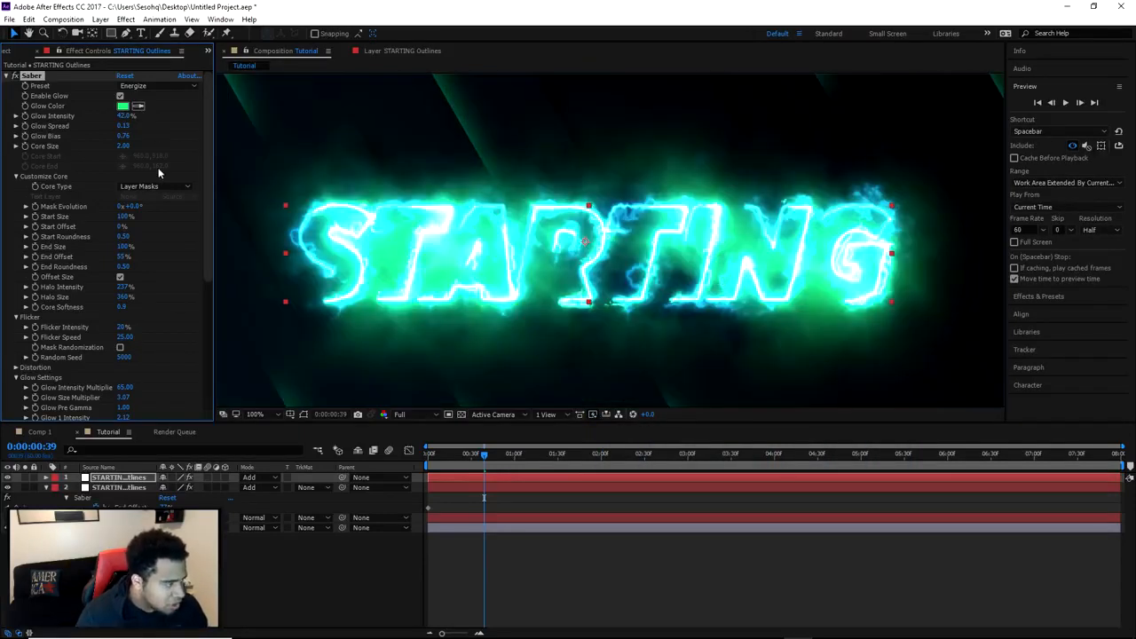
Set the Saber Core Size of the duplicate STARTING Outlines layer to 1.00.
left_click(124, 146)
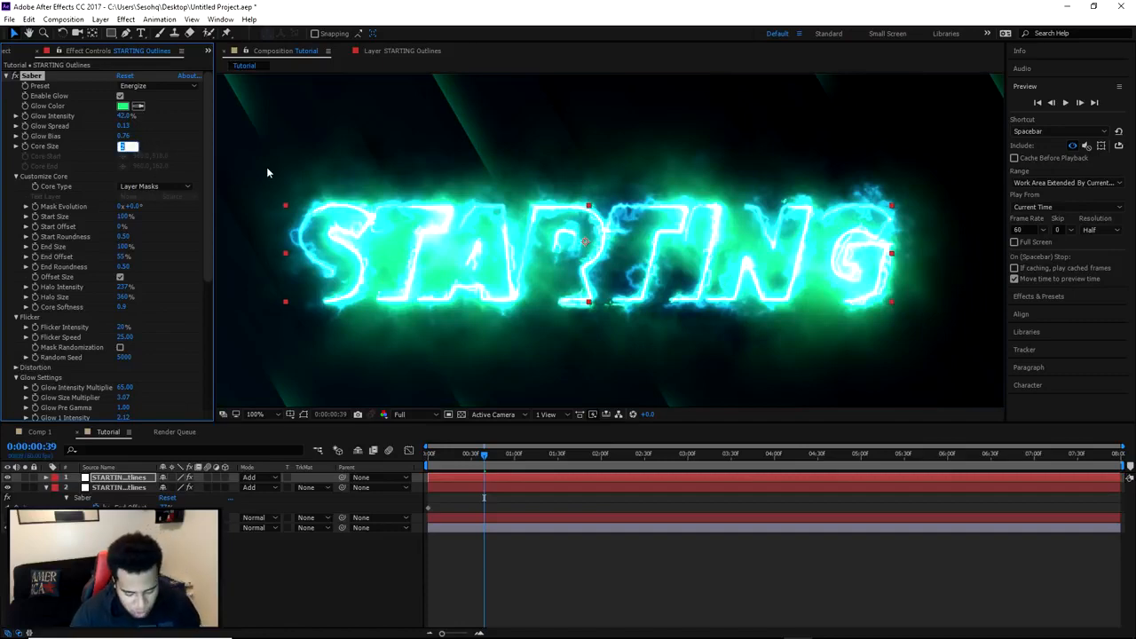
type("1")
key("Return")
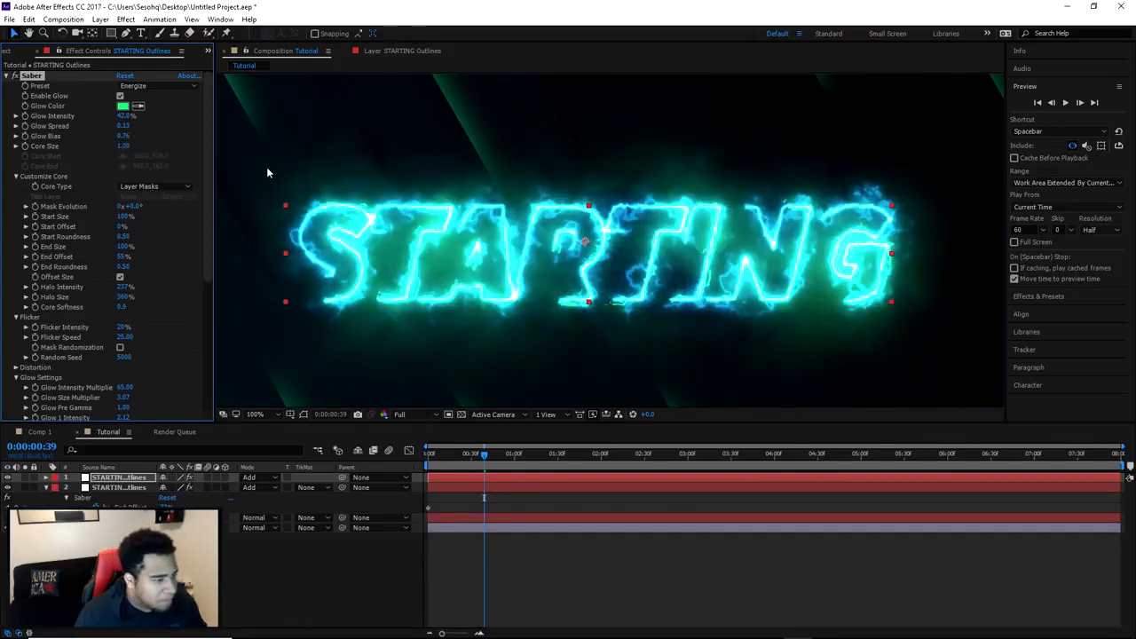
key("comma")
key("period")
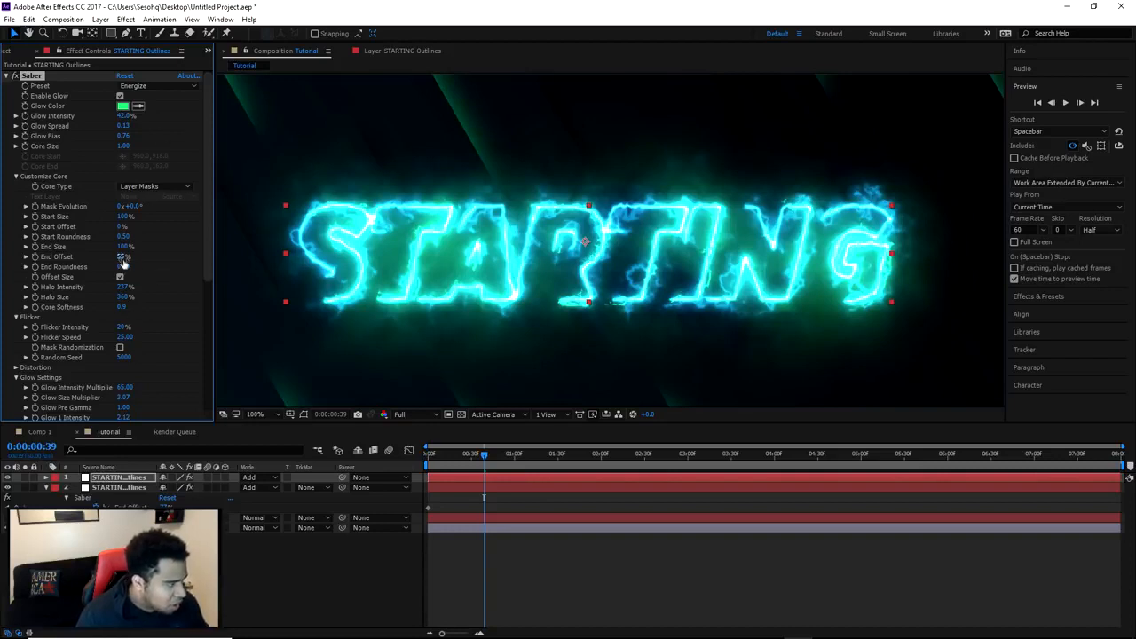
Try an End Offset of 24% and a larger End Size on the duplicate layer, returning End Size to 100%.
left_click_drag(118, 257, 102, 270)
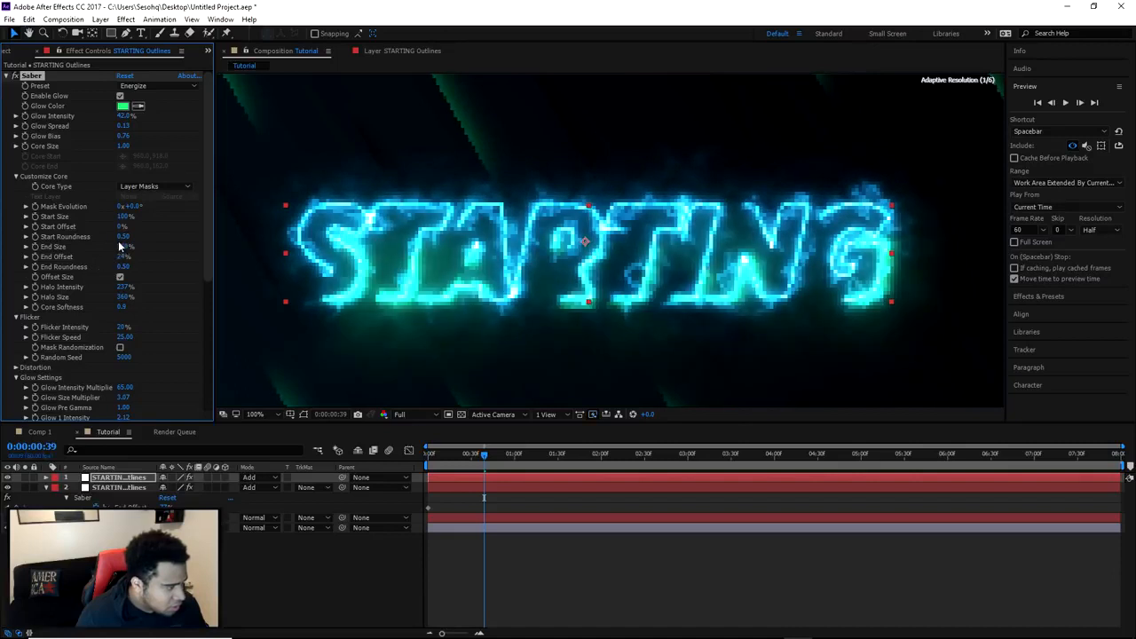
left_click_drag(121, 228, 106, 239)
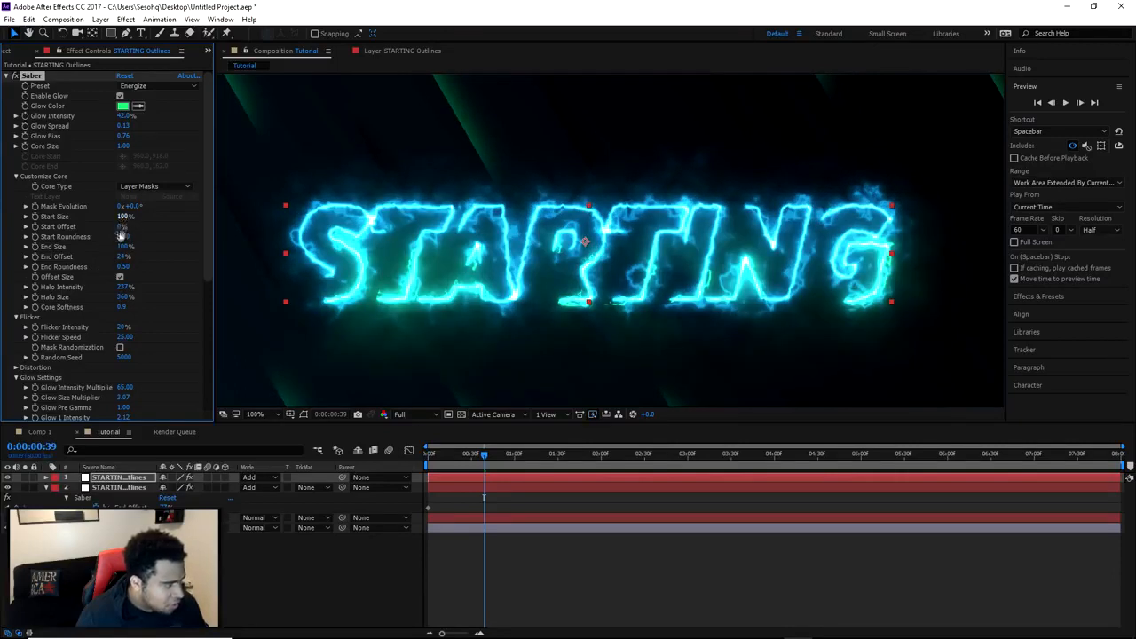
left_click_drag(122, 247, 195, 235)
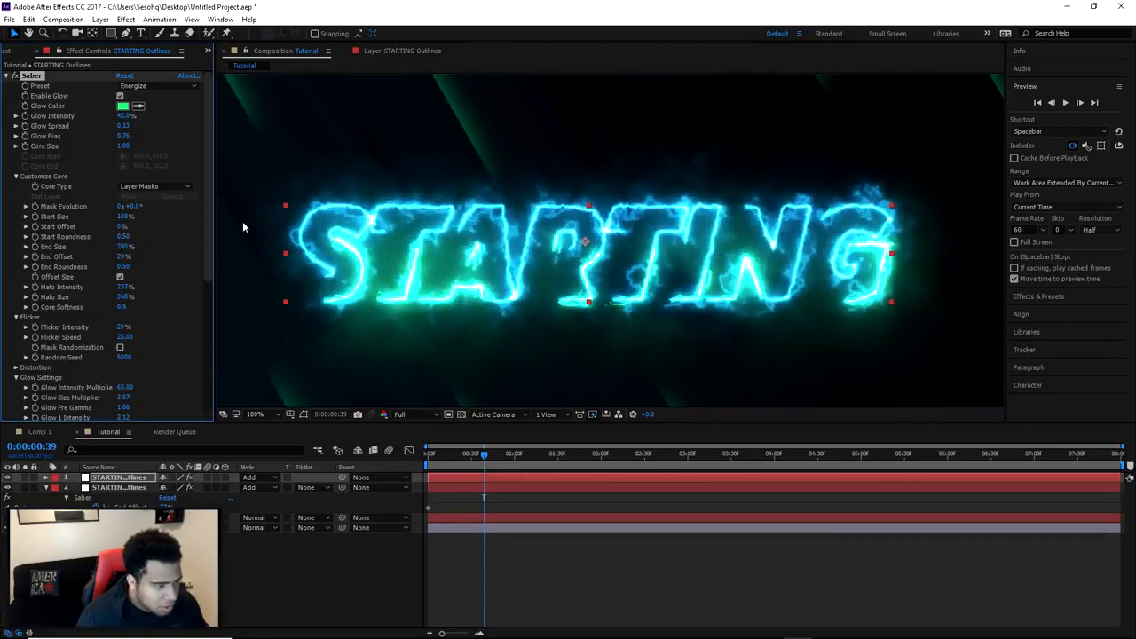
left_click(124, 246)
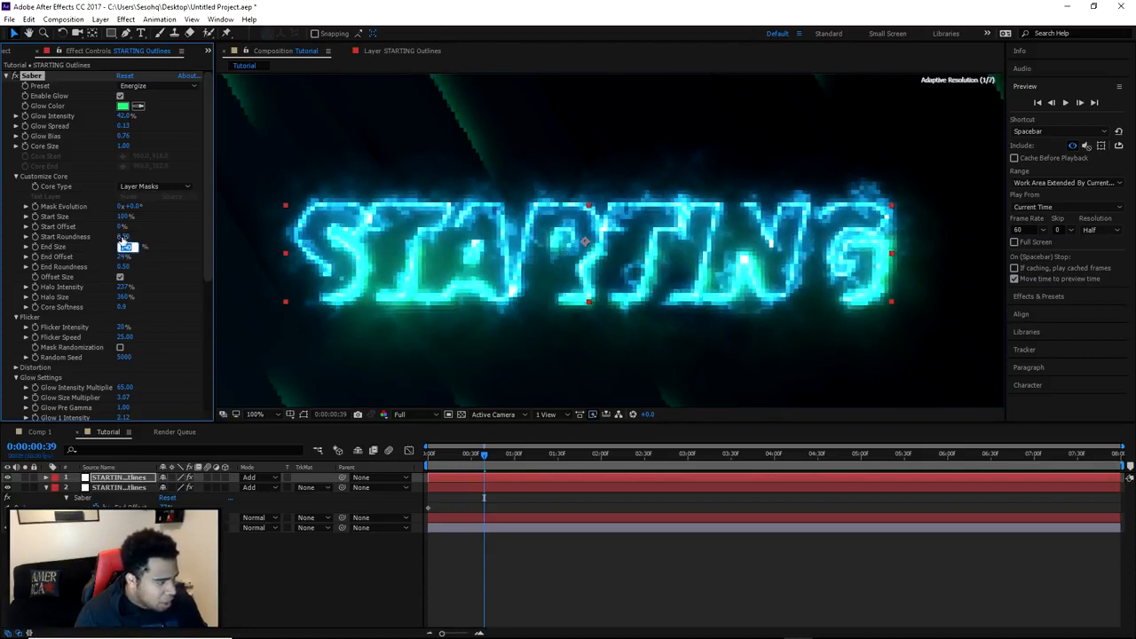
type("100")
key("Return")
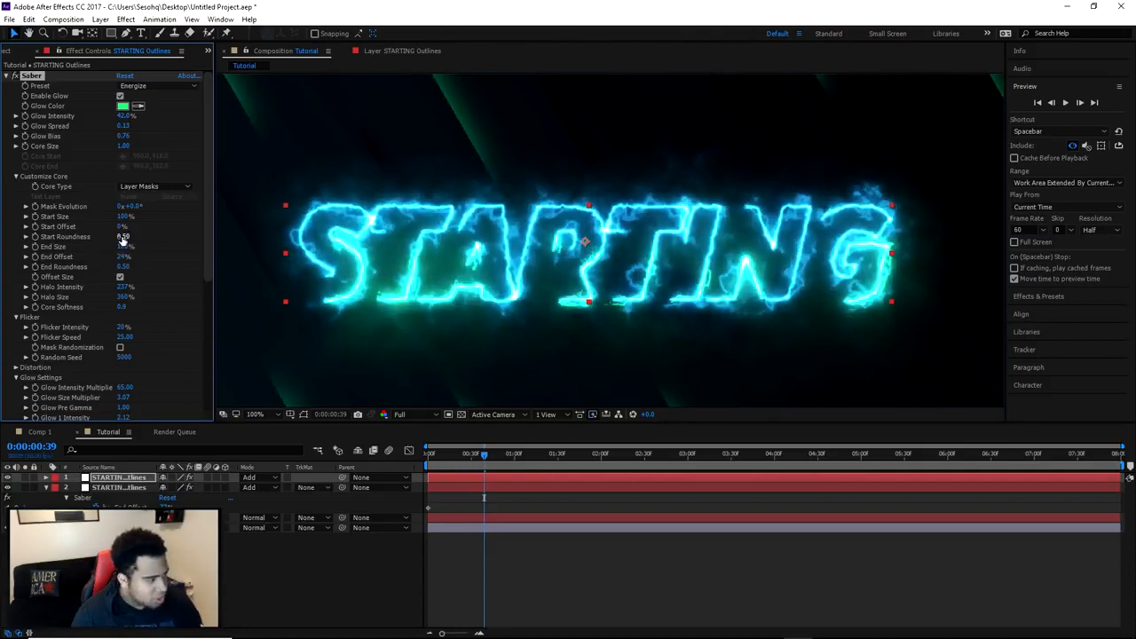
Set the Saber End Offset of the original STARTING Outlines layer to 50% at 0:00:00:39.
left_click(129, 487)
left_click(124, 257)
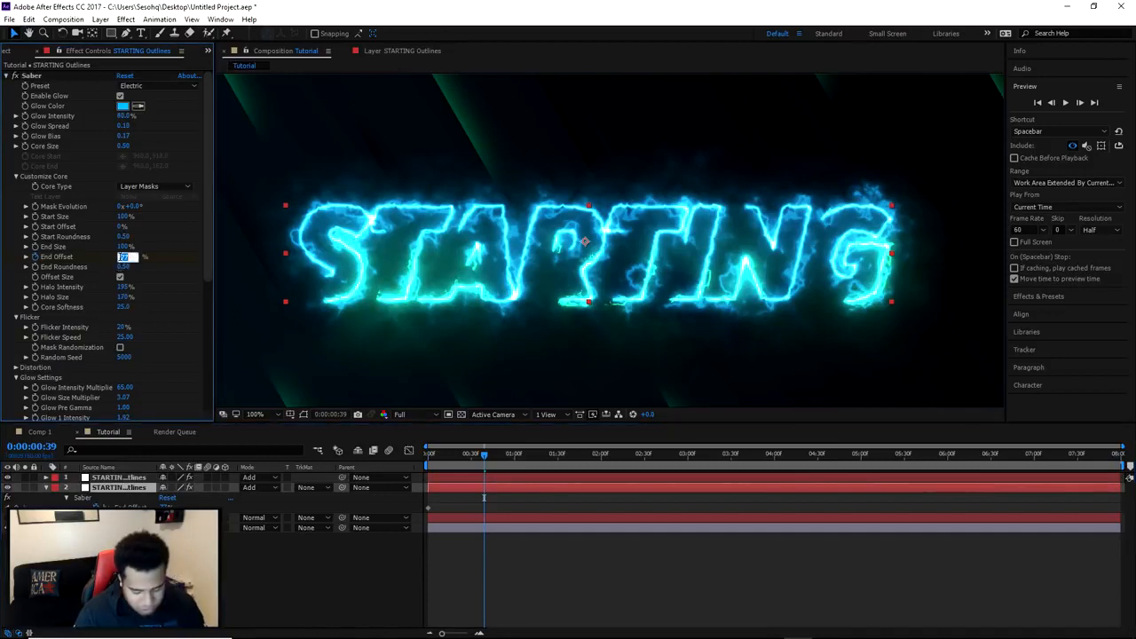
key("Return")
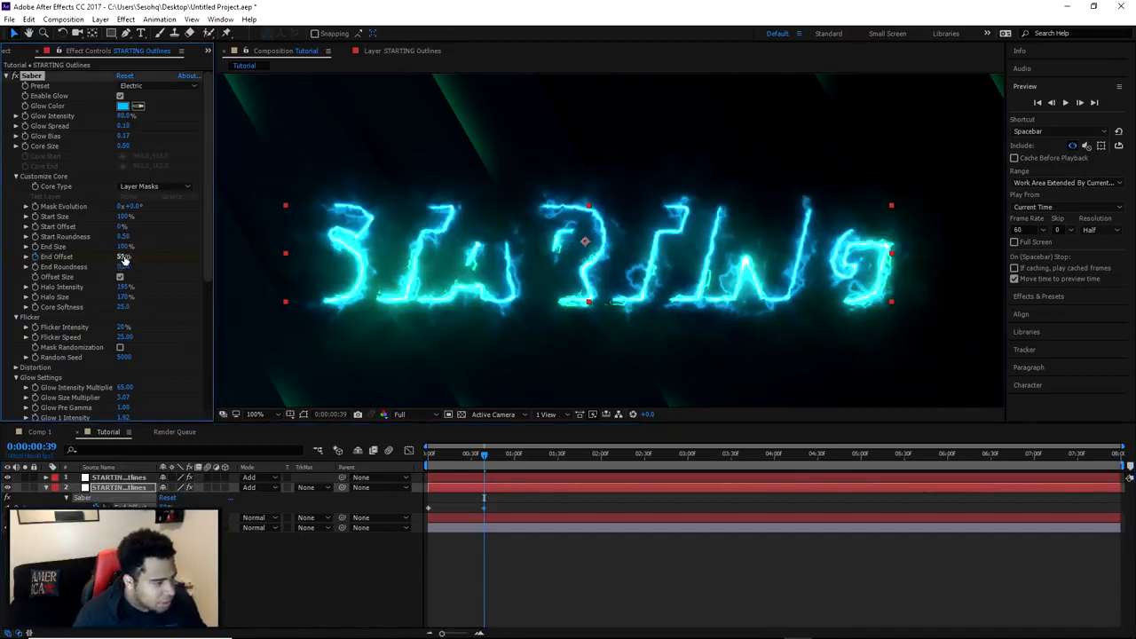
Set the Saber End Offset of the duplicate STARTING Outlines layer to 95%.
left_click(104, 477)
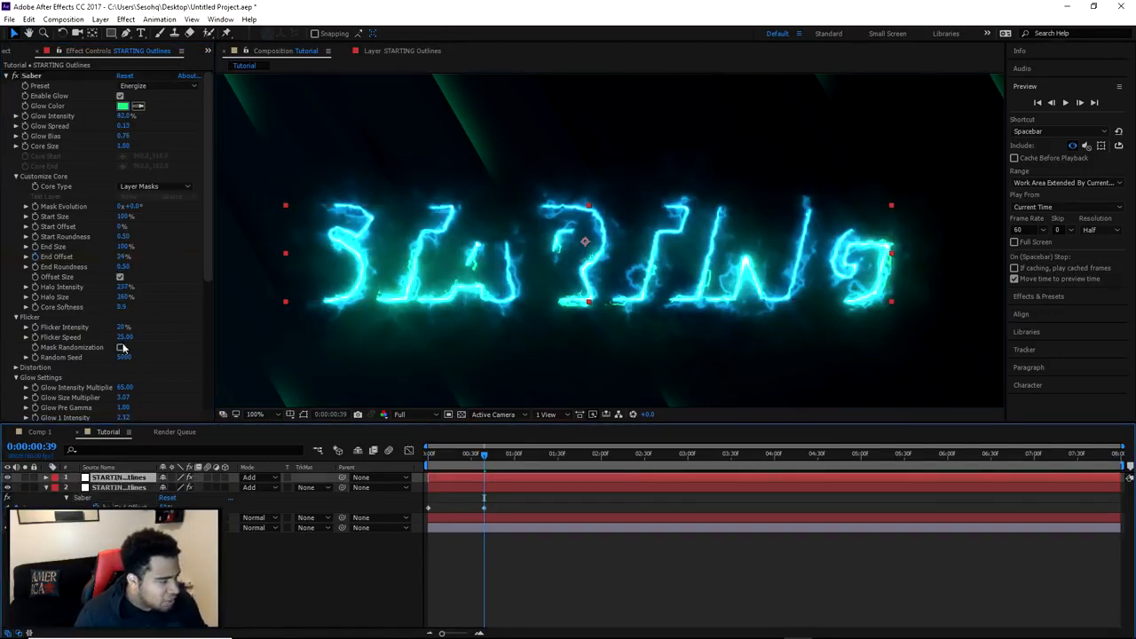
left_click(124, 257)
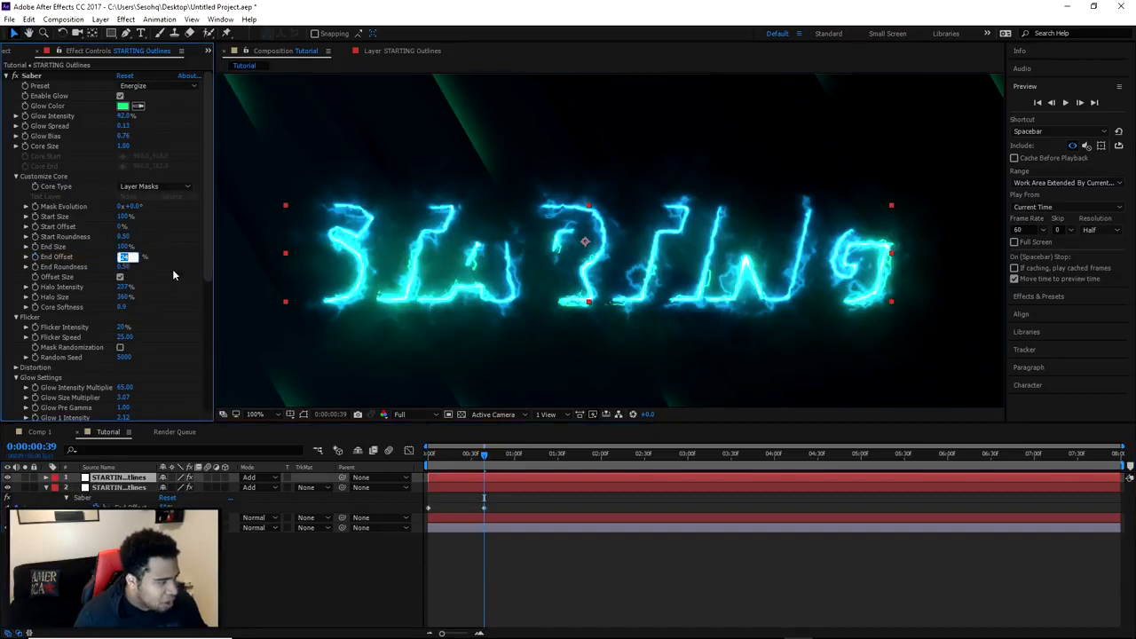
type("95")
key("Return")
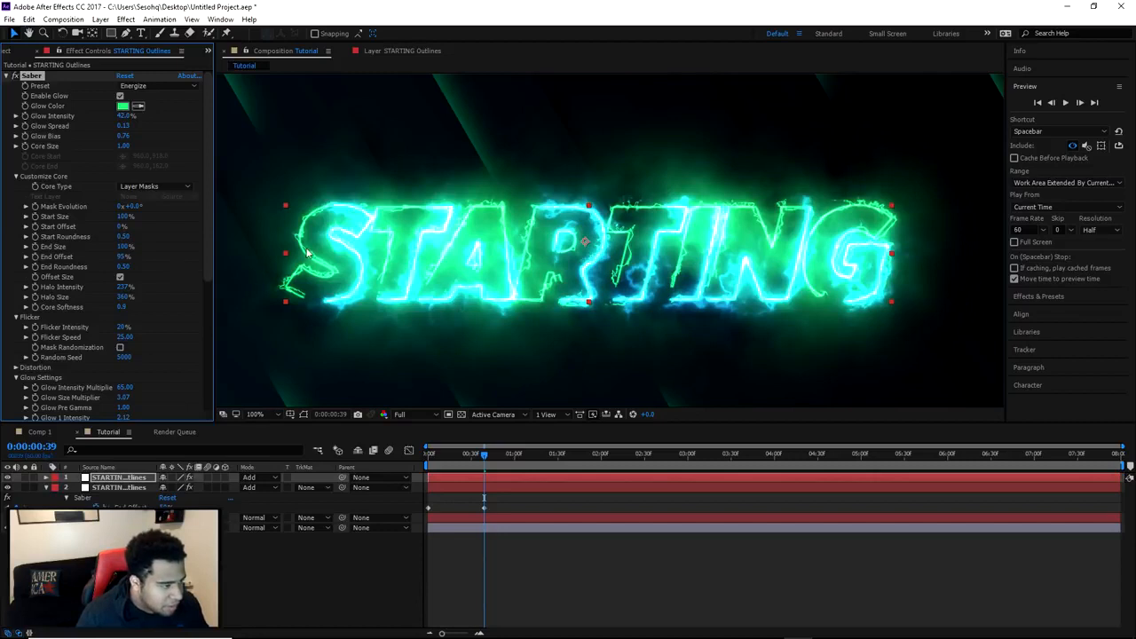
scroll(364, 264, "down", 1)
scroll(523, 293, "up", 1)
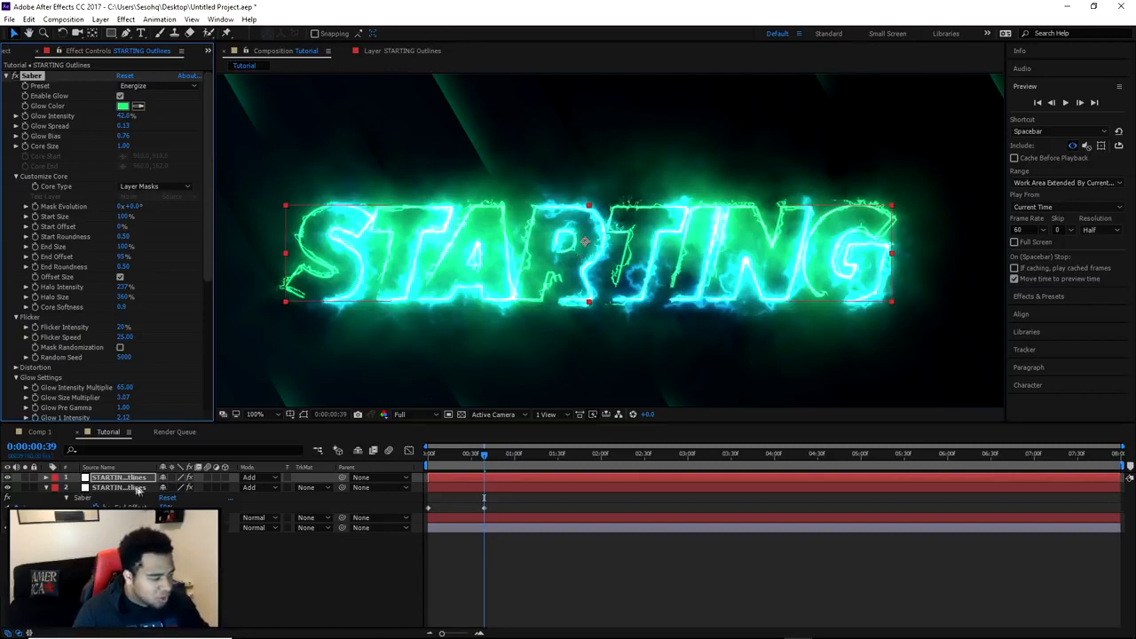
Compare the Saber settings of the two STARTING layers and scrub through the timeline to check the combined glow.
left_click(629, 453)
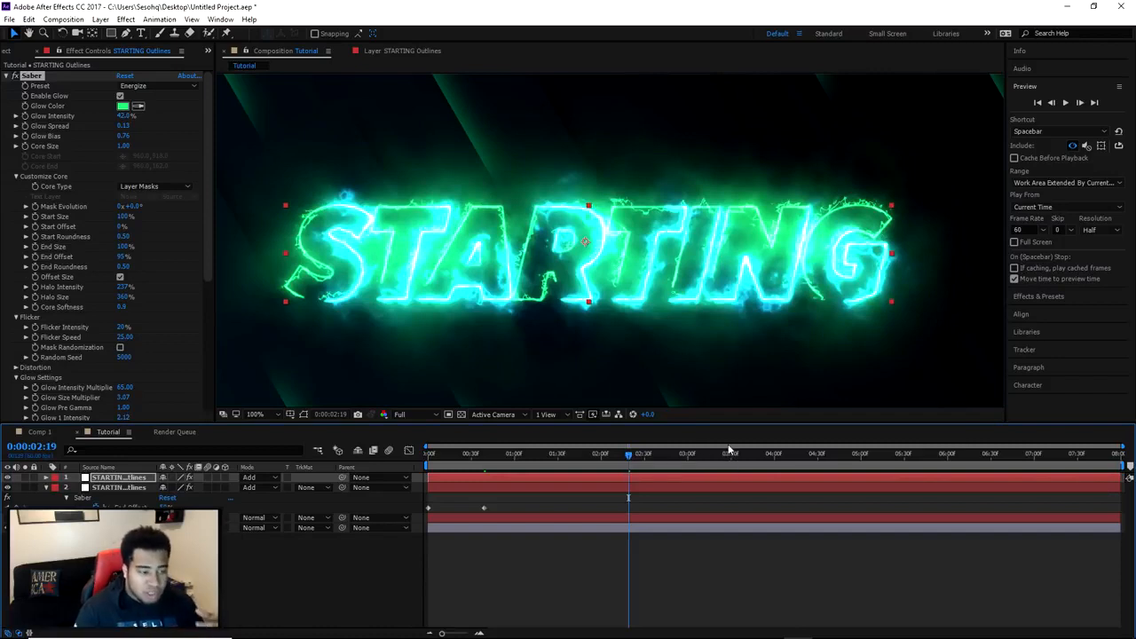
left_click(140, 477)
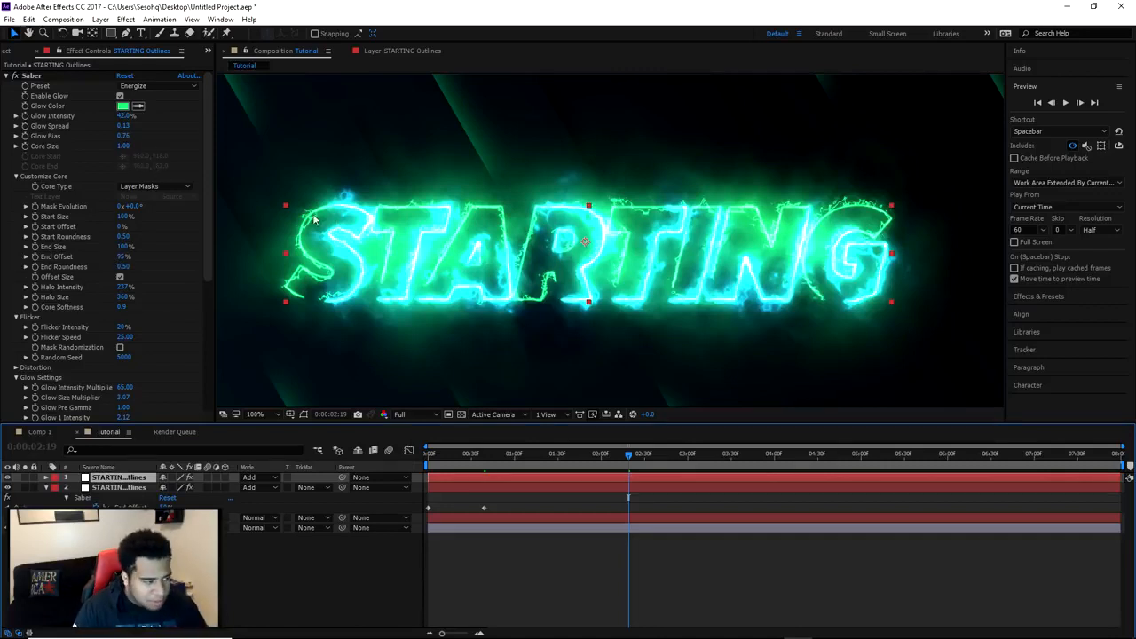
left_click(134, 487)
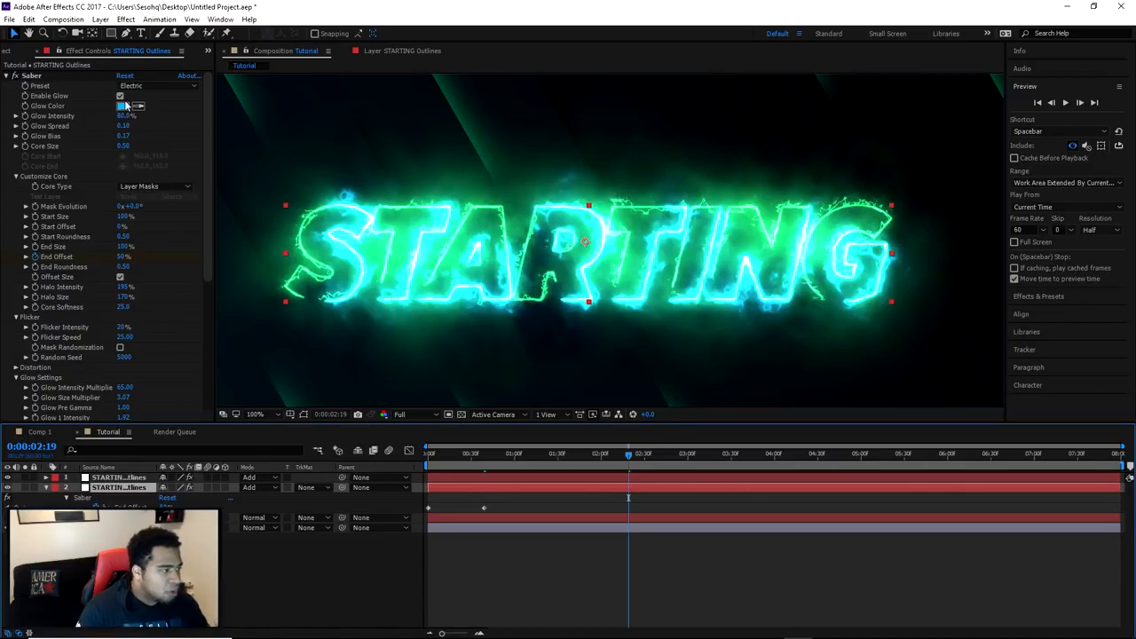
left_click(137, 478)
scroll(733, 331, "down", 1)
scroll(733, 331, "up", 1)
left_click_drag(579, 453, 427, 452)
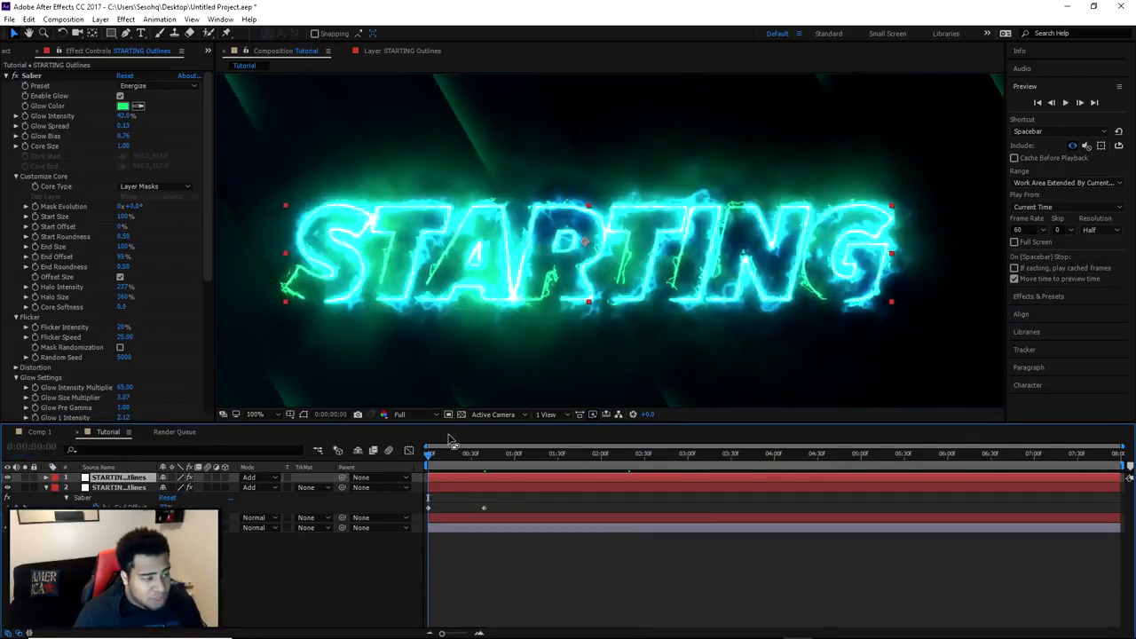
left_click(704, 453)
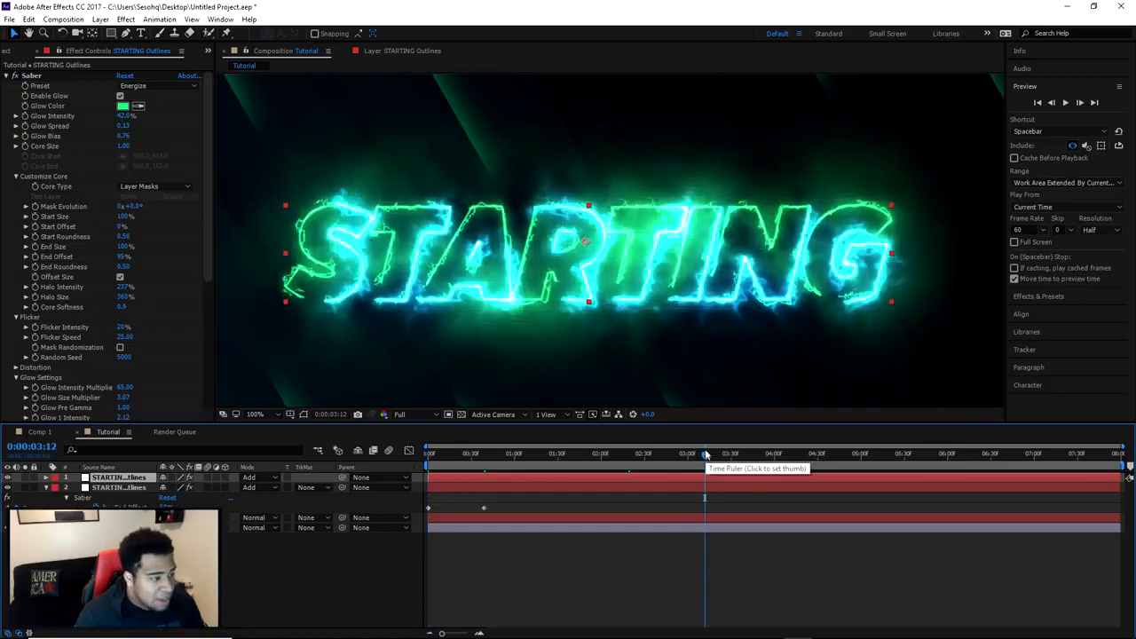
left_click_drag(707, 455, 467, 455)
Preview the animated STARTING glow with the whole composition in view, and stop the playback.
left_click(1065, 103)
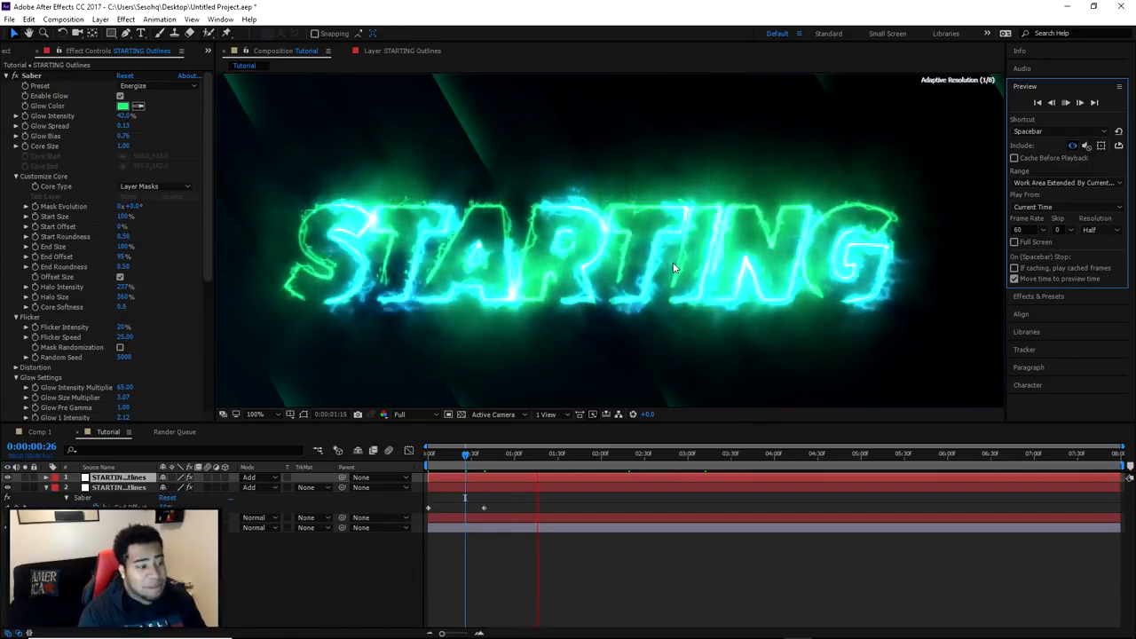
key("comma")
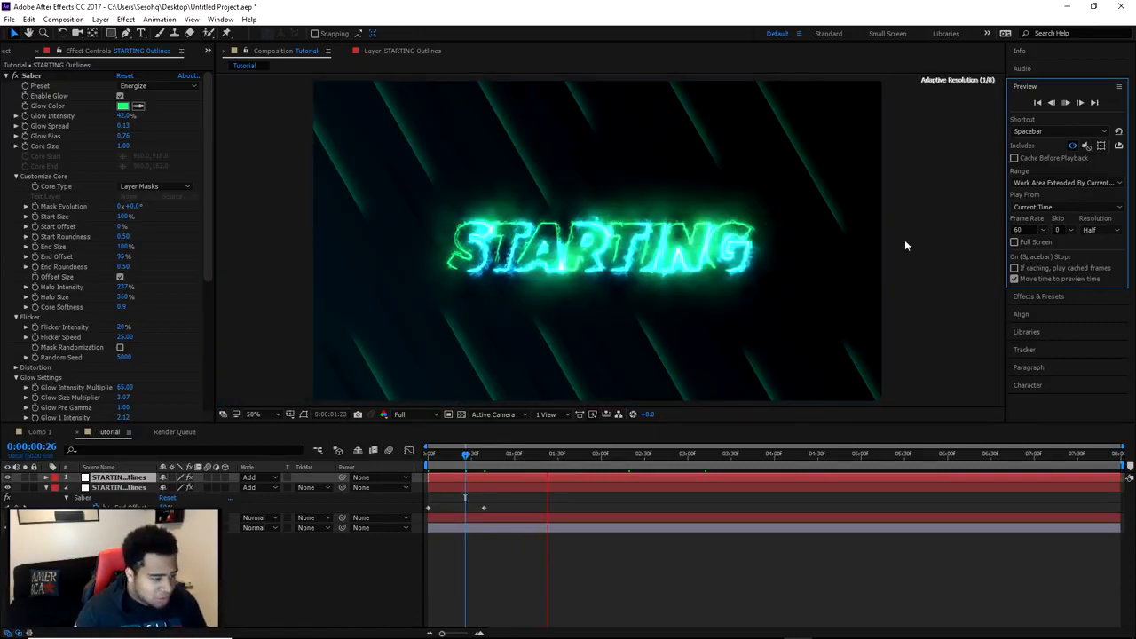
left_click(1065, 102)
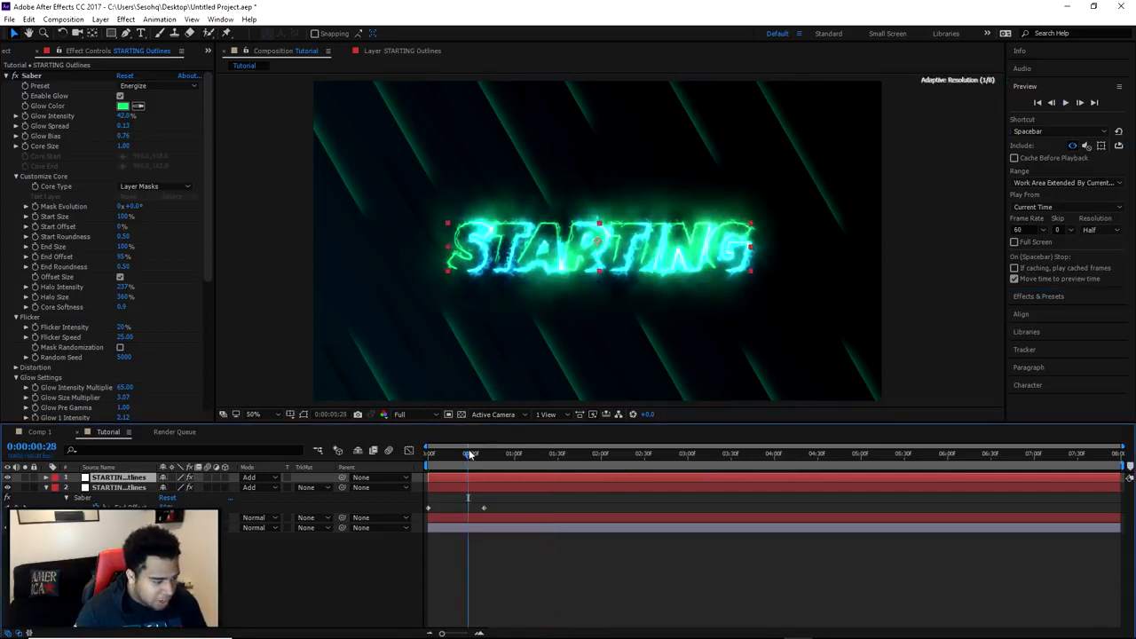
left_click(1066, 103)
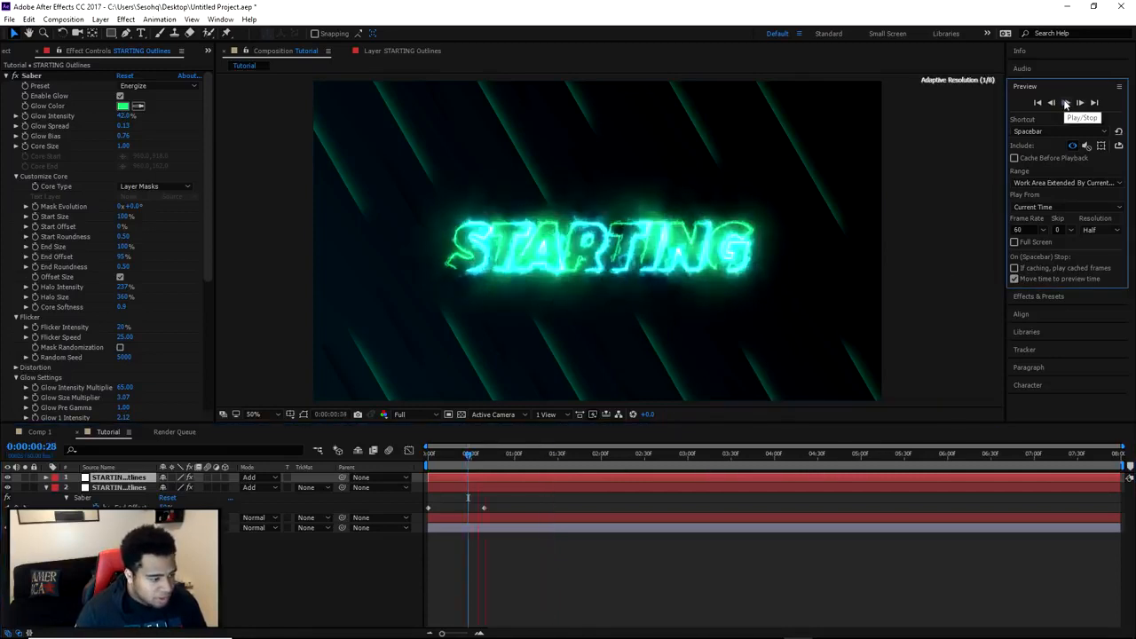
left_click(1065, 103)
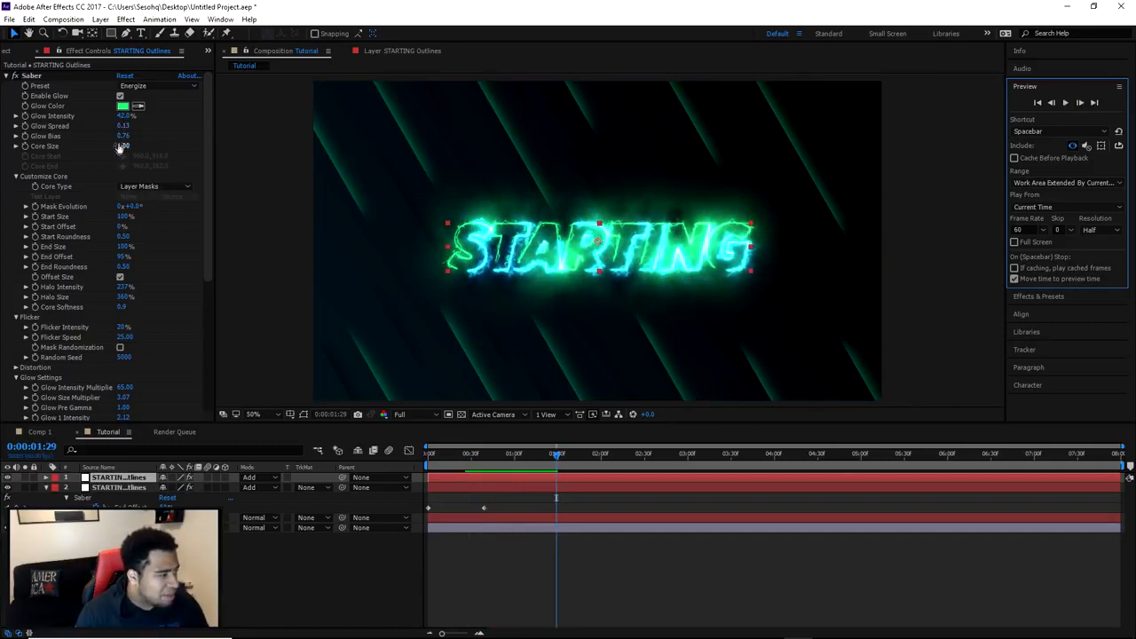
Lower the duplicate layer's Saber Glow Bias to 0.30 and check the glow on the letters up close.
left_click_drag(127, 131, 125, 129)
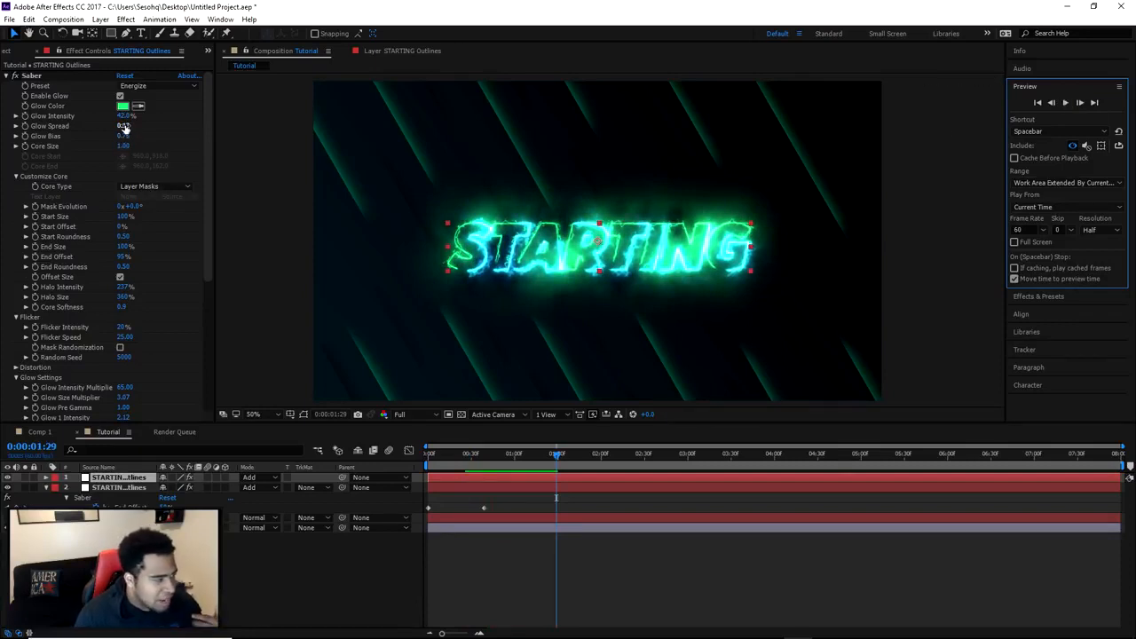
left_click_drag(124, 136, 100, 139)
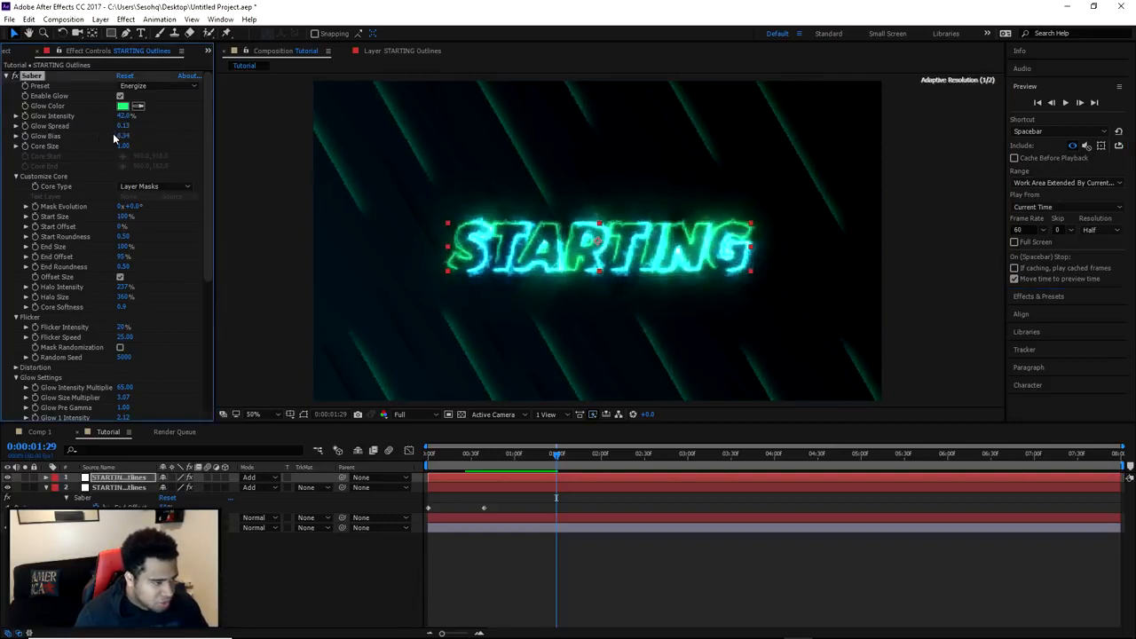
left_click(133, 135)
key("Return")
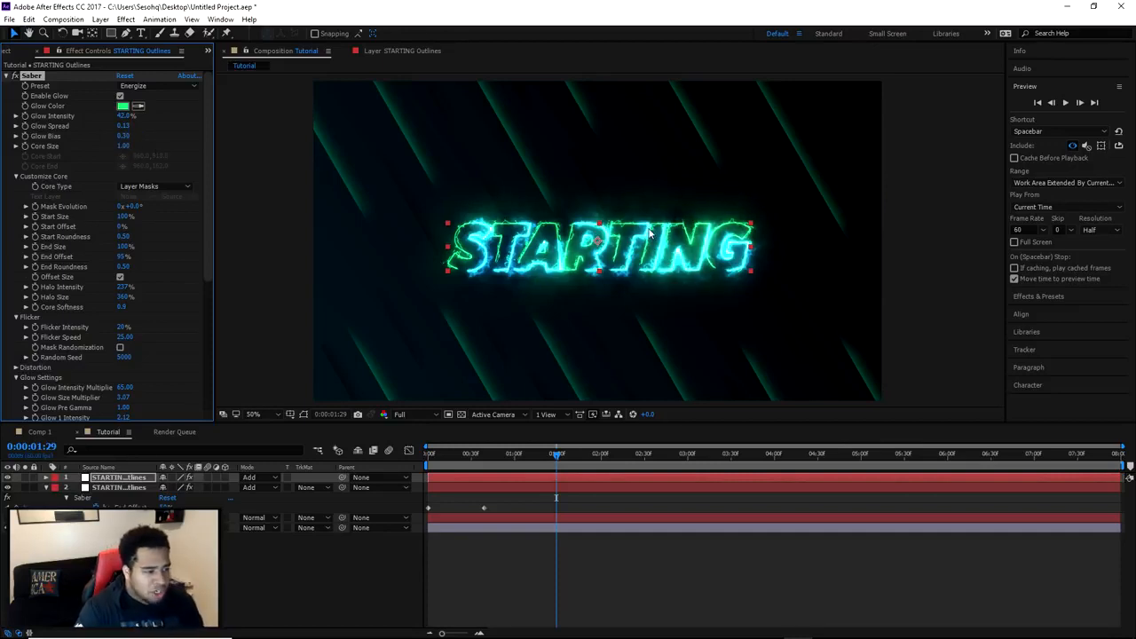
scroll(636, 235, "up", 2)
scroll(641, 191, "up", 1)
scroll(717, 162, "down", 4)
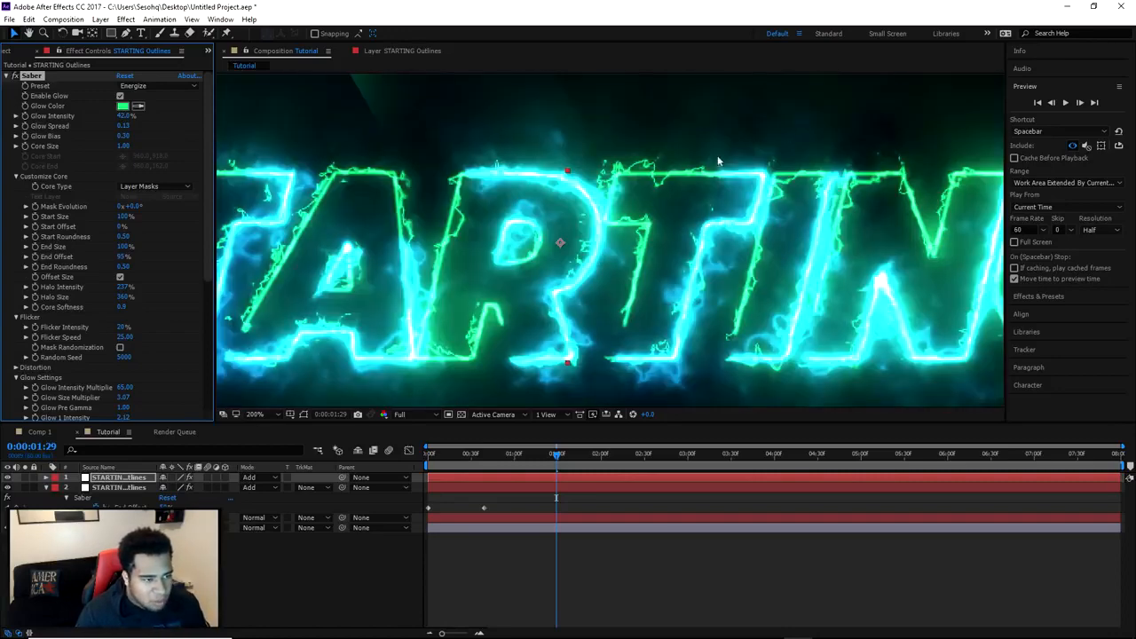
Look through the duplicate STARTING layer's Saber core, flicker, glow and render settings for something to adjust.
scroll(87, 329, "down", 10)
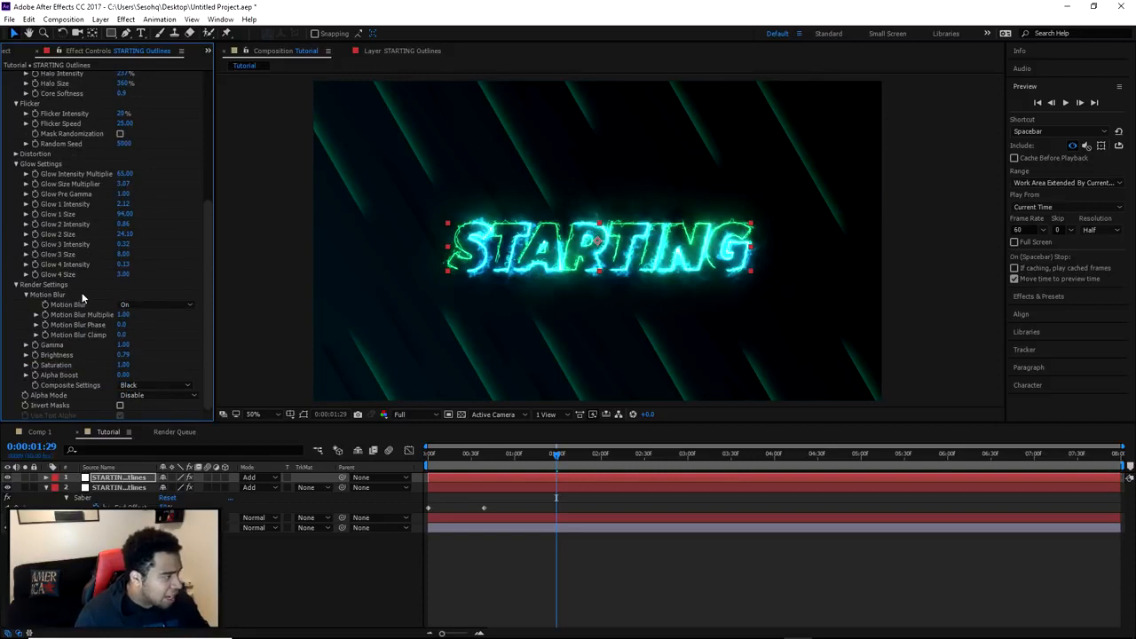
scroll(81, 288, "up", 3)
left_click(15, 234)
left_click(15, 234)
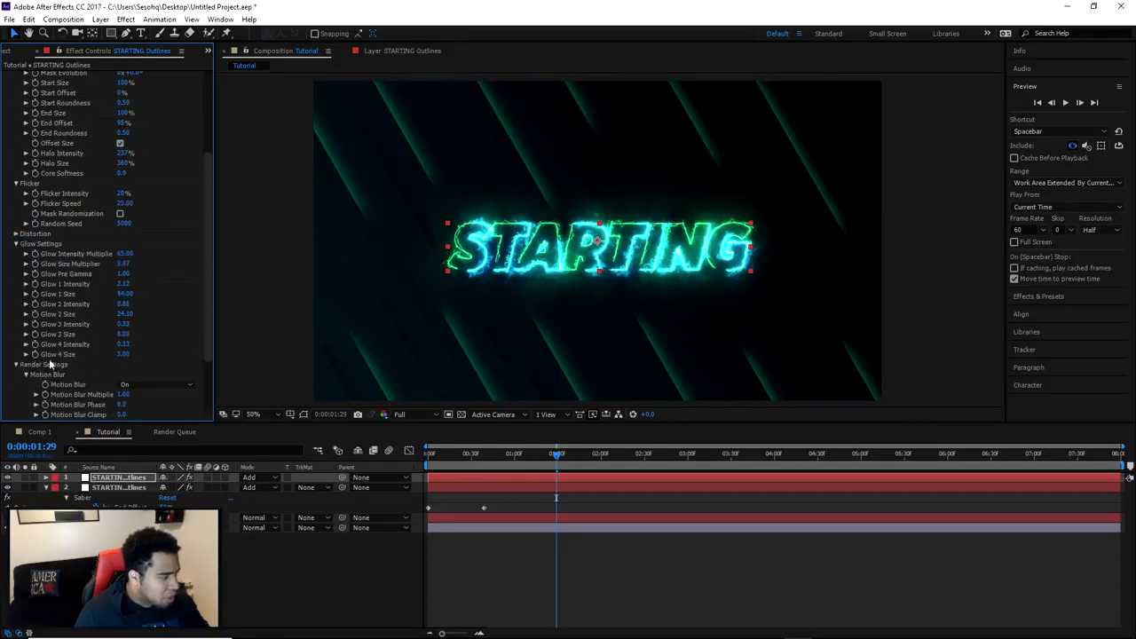
scroll(39, 220, "down", 1)
scroll(35, 204, "down", 2)
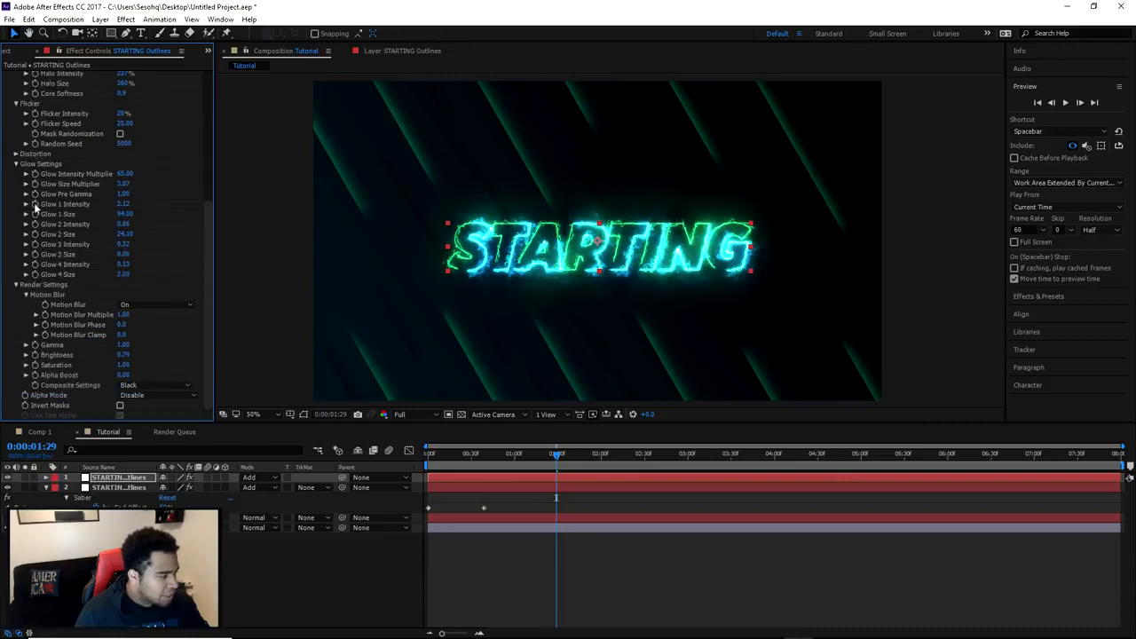
scroll(35, 206, "up", 5)
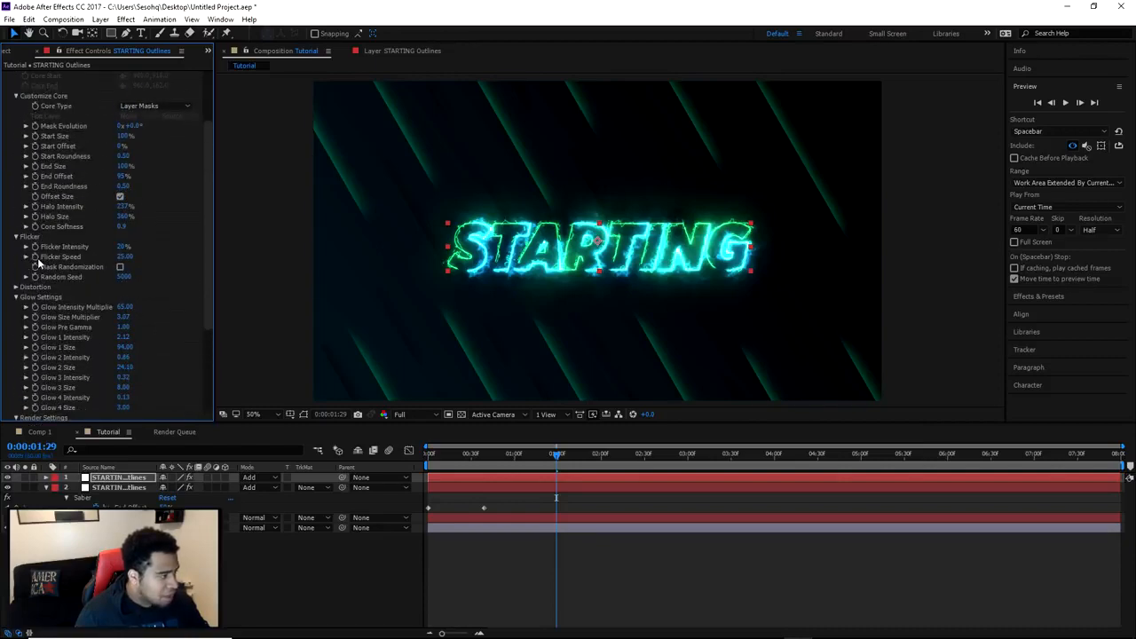
left_click(15, 237)
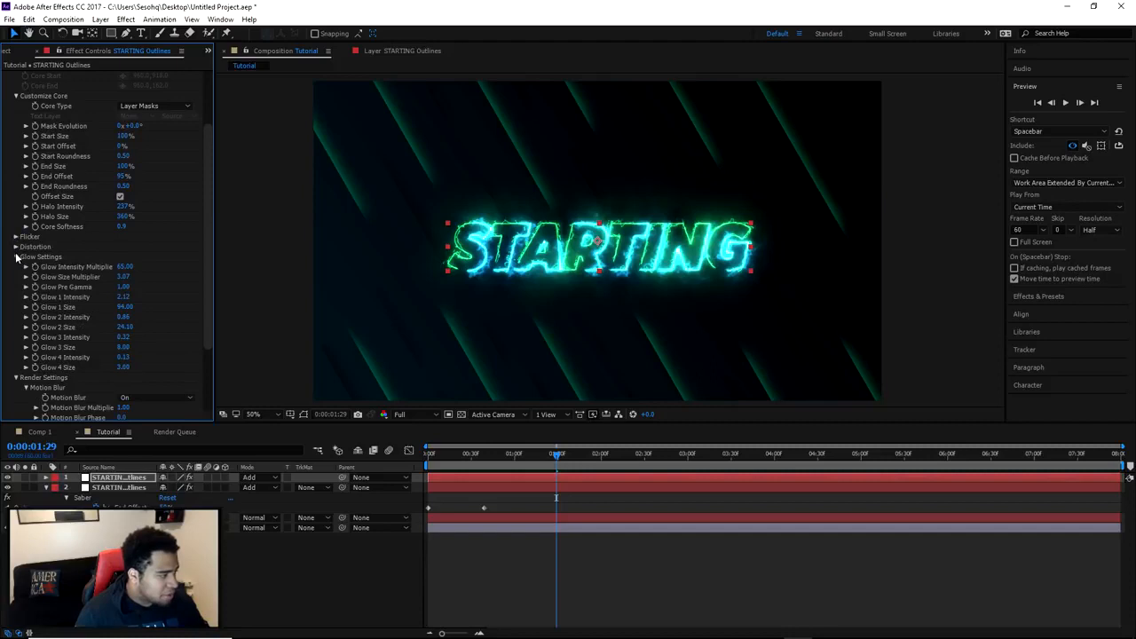
left_click(16, 257)
left_click(15, 255)
left_click(17, 315)
scroll(18, 318, "down", 2)
scroll(31, 306, "down", 3)
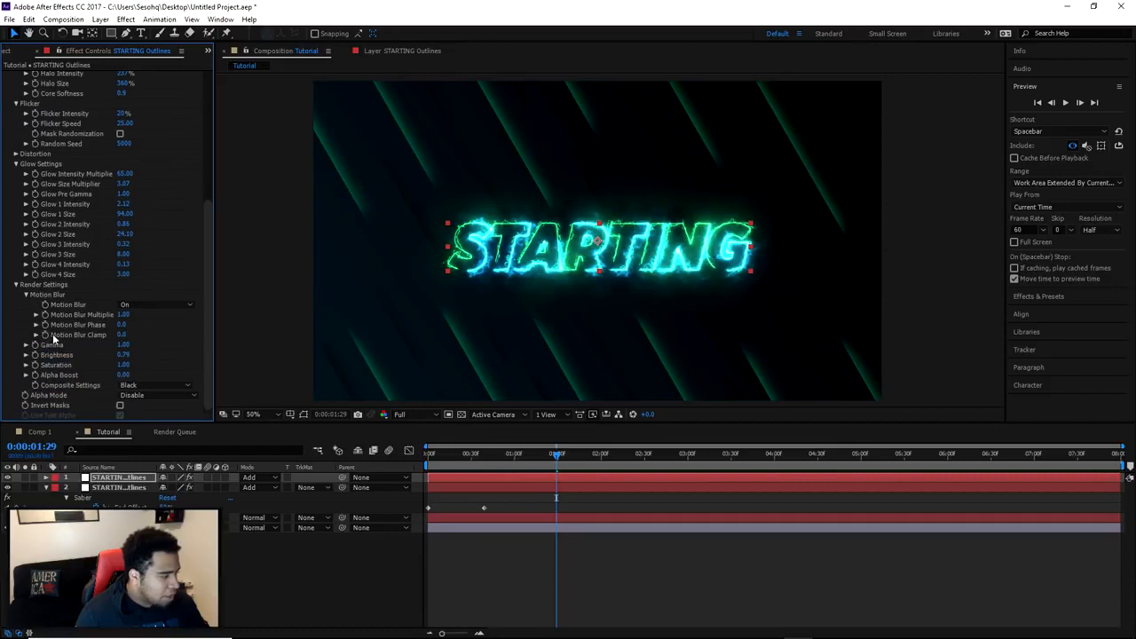
scroll(53, 338, "up", 8)
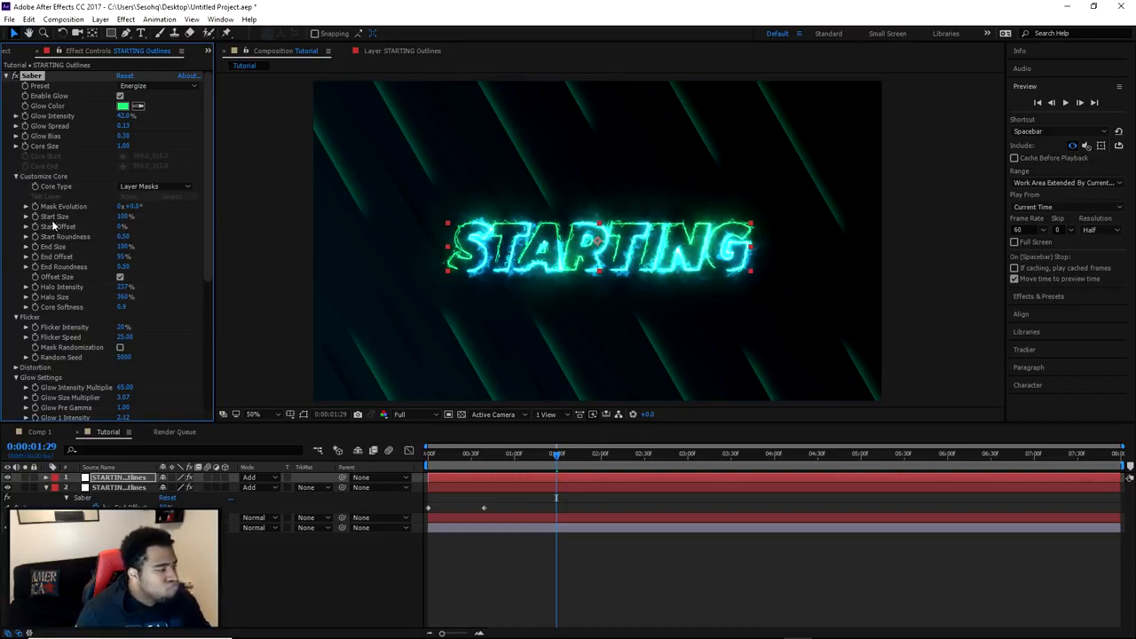
scroll(69, 249, "down", 2)
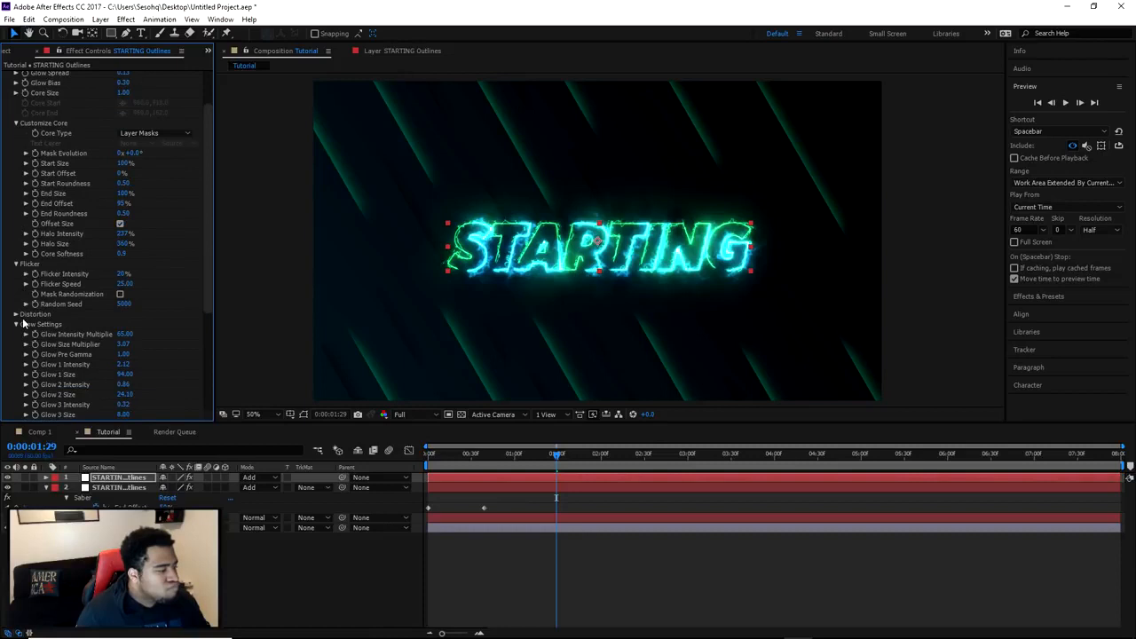
scroll(22, 324, "down", 4)
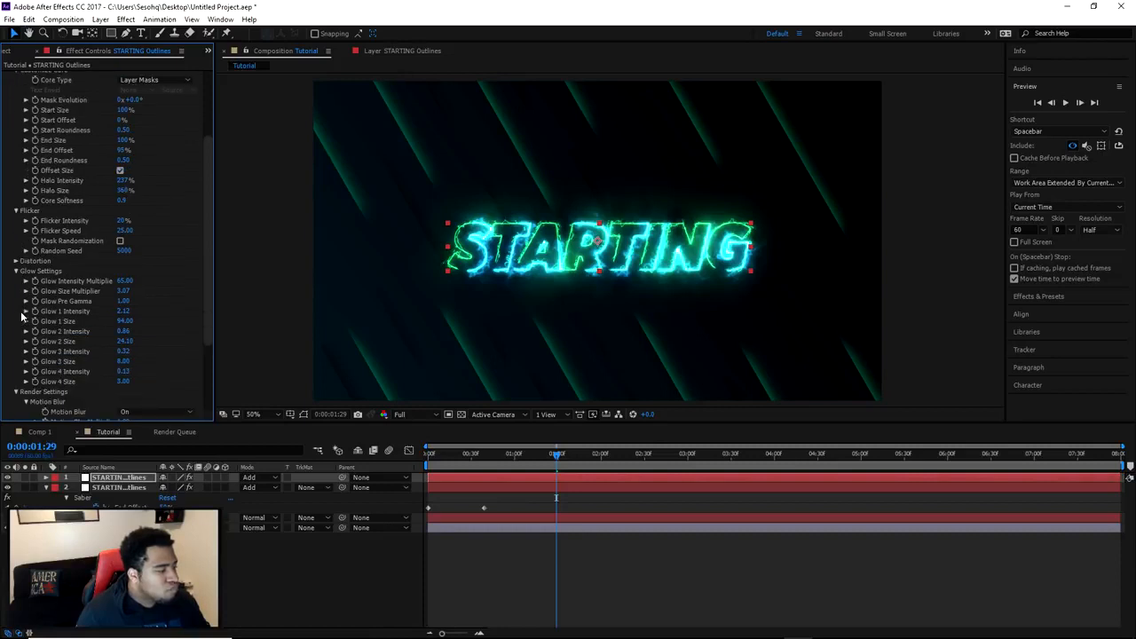
scroll(20, 301, "down", 1)
Set the Glow Distortion Noise Aspect Ratio of the duplicate STARTING layer's Saber to 0.30 and check the letters up close.
left_click(15, 181)
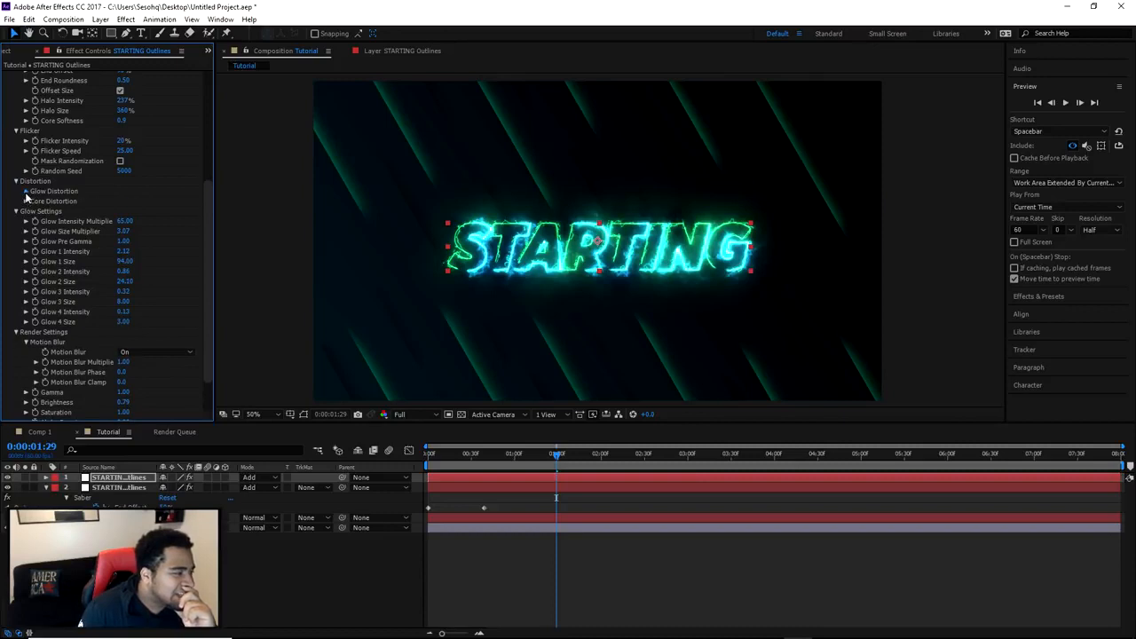
left_click(25, 192)
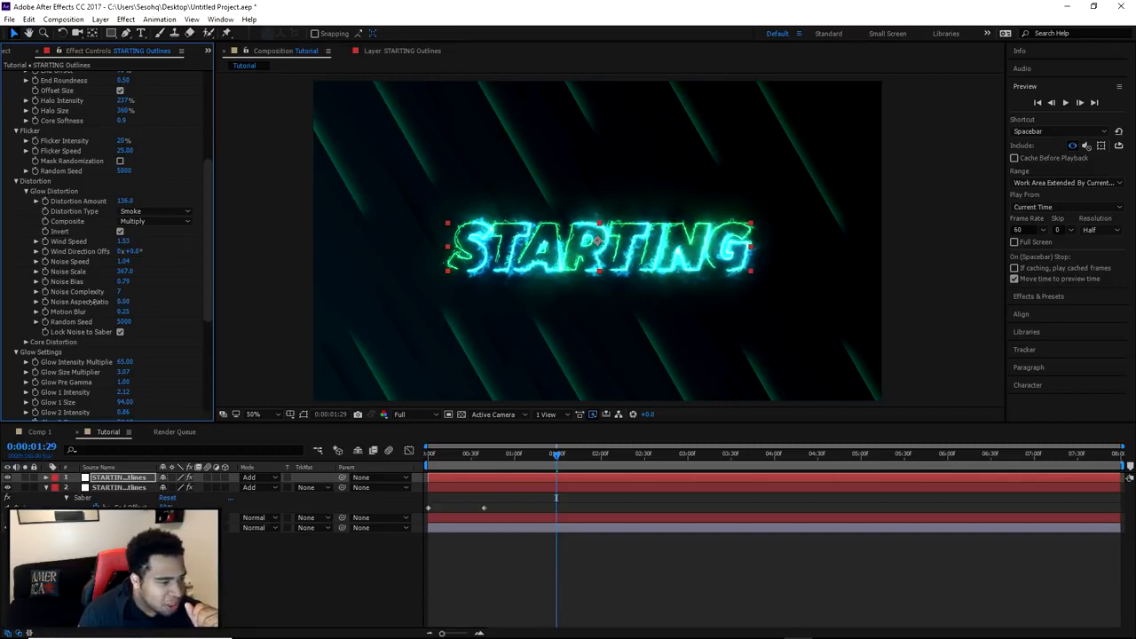
left_click_drag(92, 302, 97, 302)
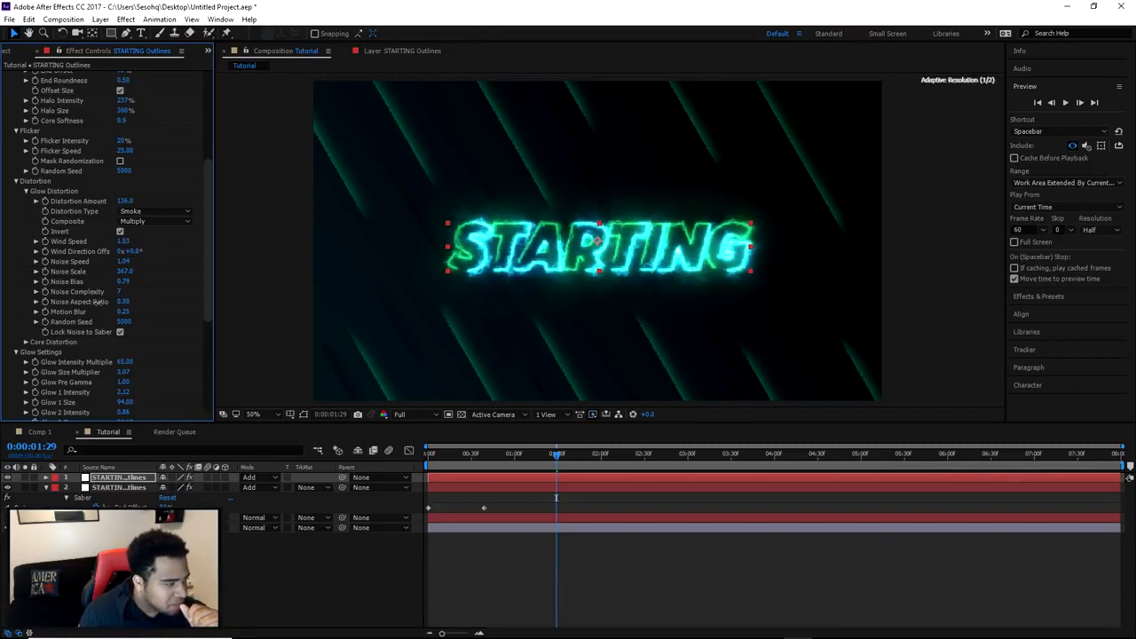
left_click(124, 302)
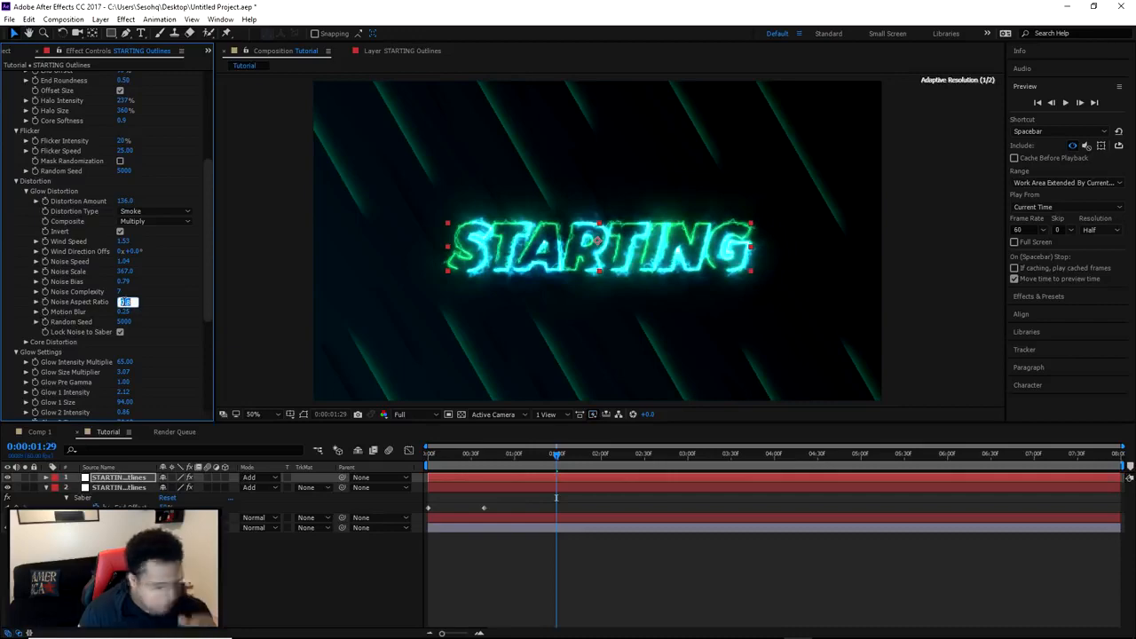
type("0.38")
key("Return")
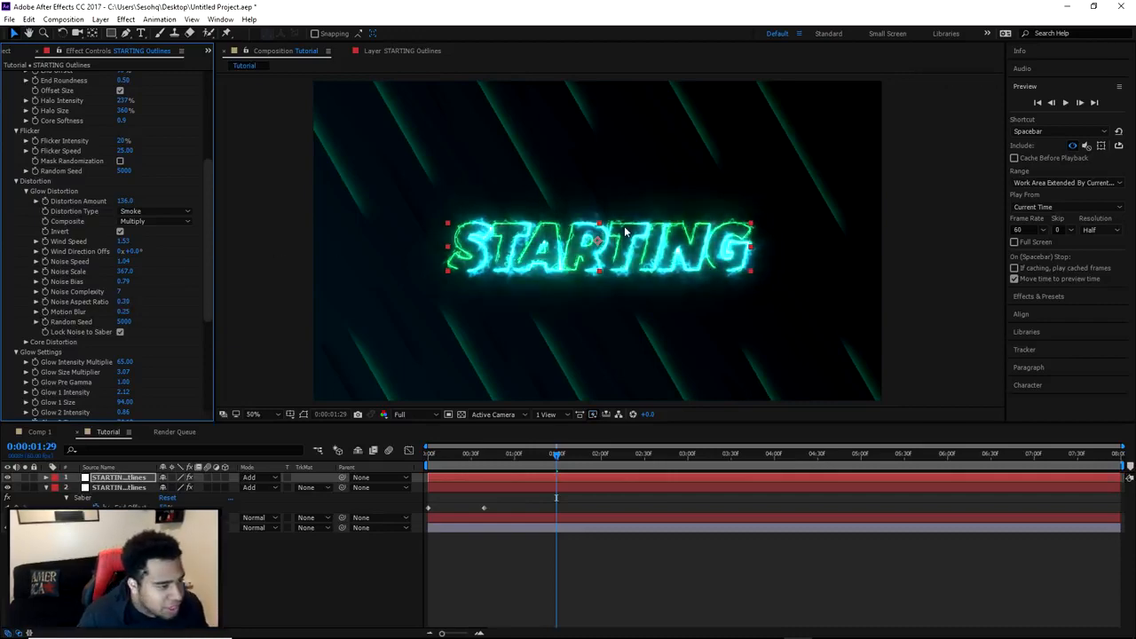
scroll(624, 231, "up", 2)
scroll(625, 232, "down", 2)
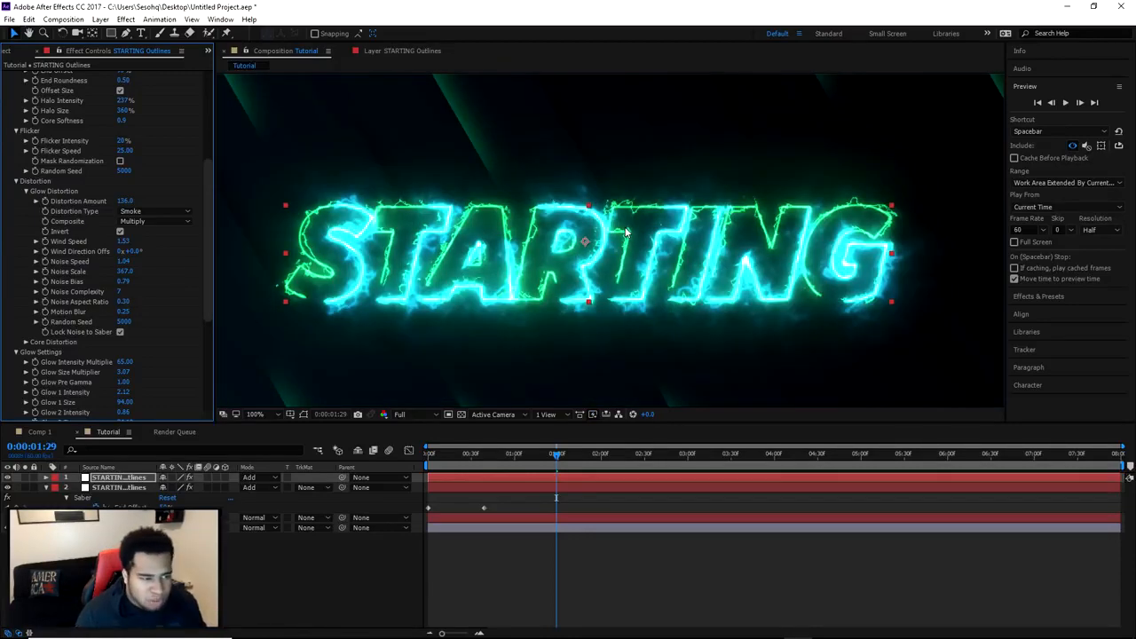
Try a Glow Distortion Noise Aspect Ratio of 0.3 on the Saber of the original blue STARTING layer.
left_click(124, 487)
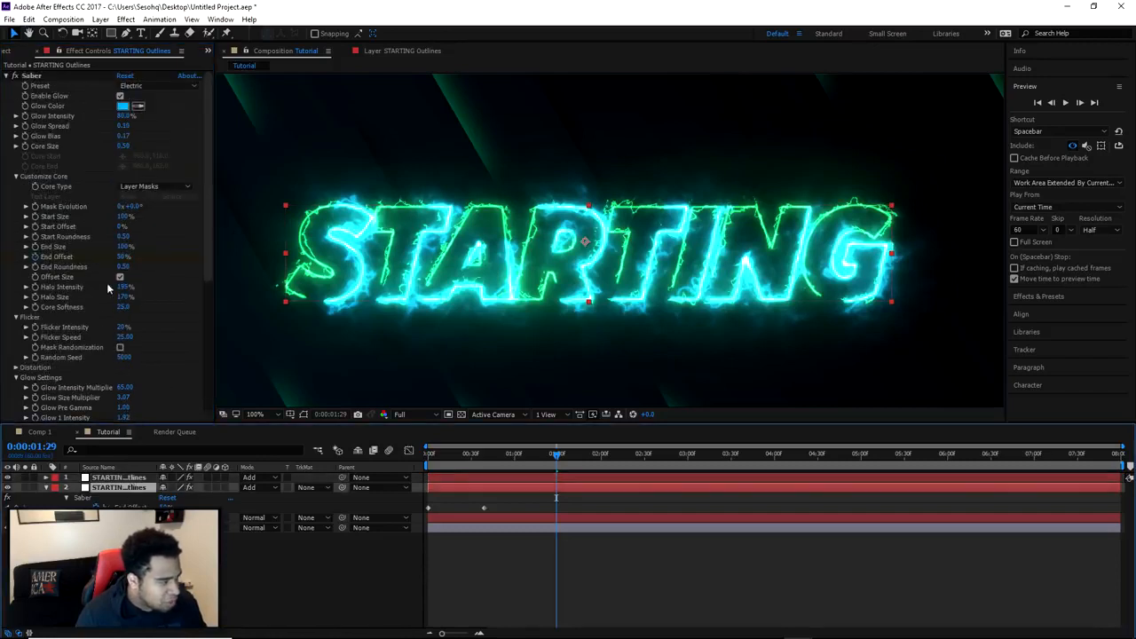
scroll(97, 302, "down", 6)
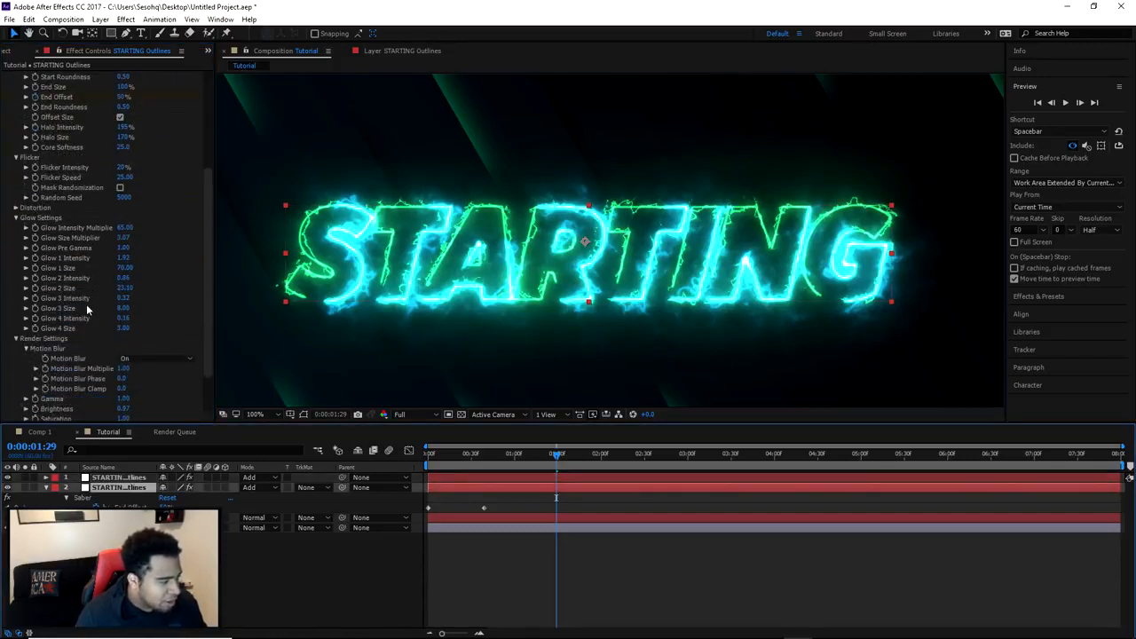
scroll(62, 311, "down", 2)
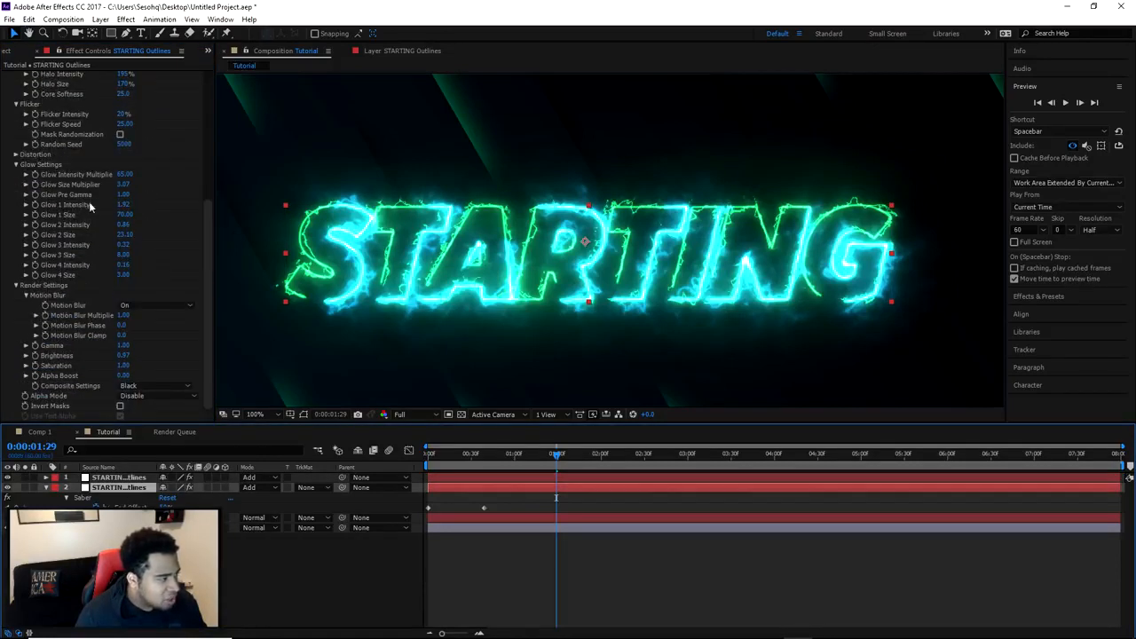
left_click(16, 156)
left_click(25, 165)
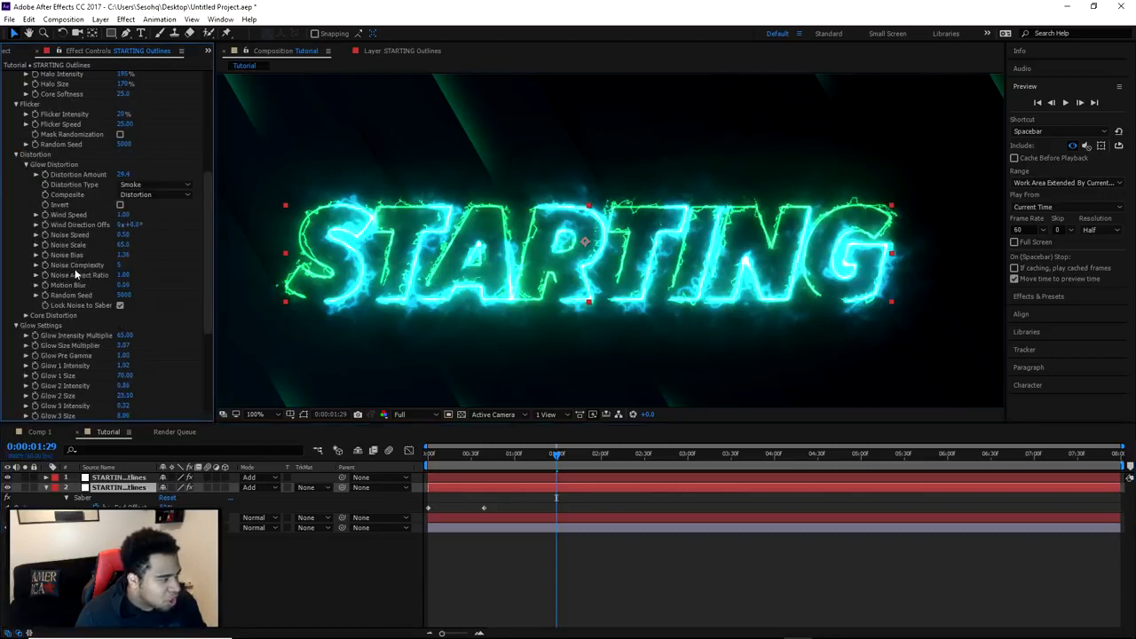
left_click(123, 275)
type("0.3")
key("Return")
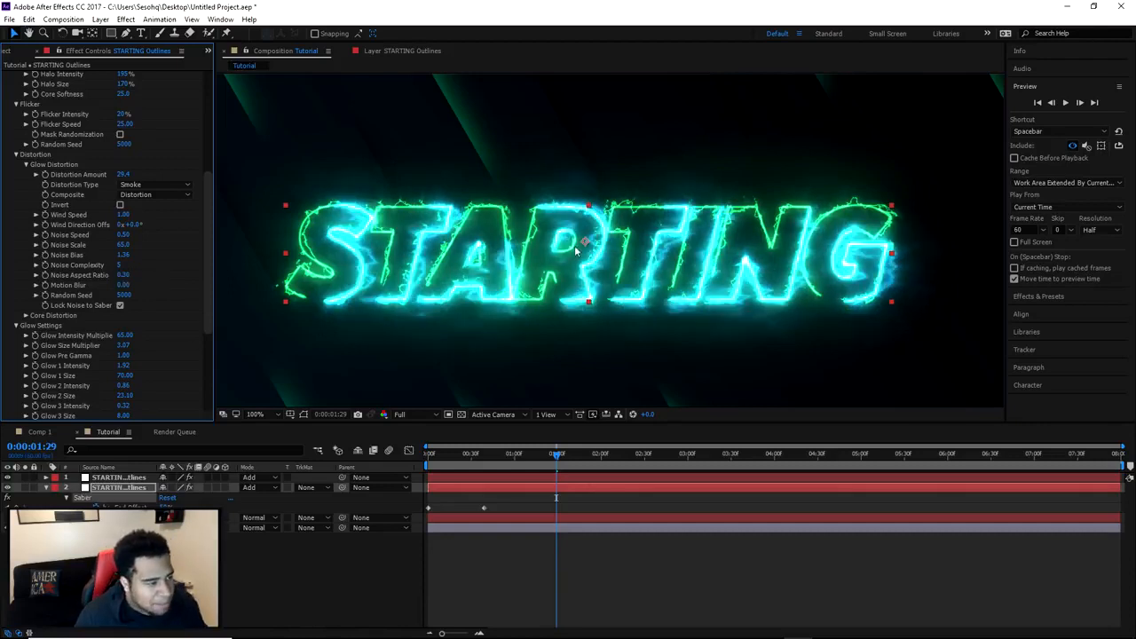
scroll(584, 249, "down", 2)
scroll(586, 244, "up", 2)
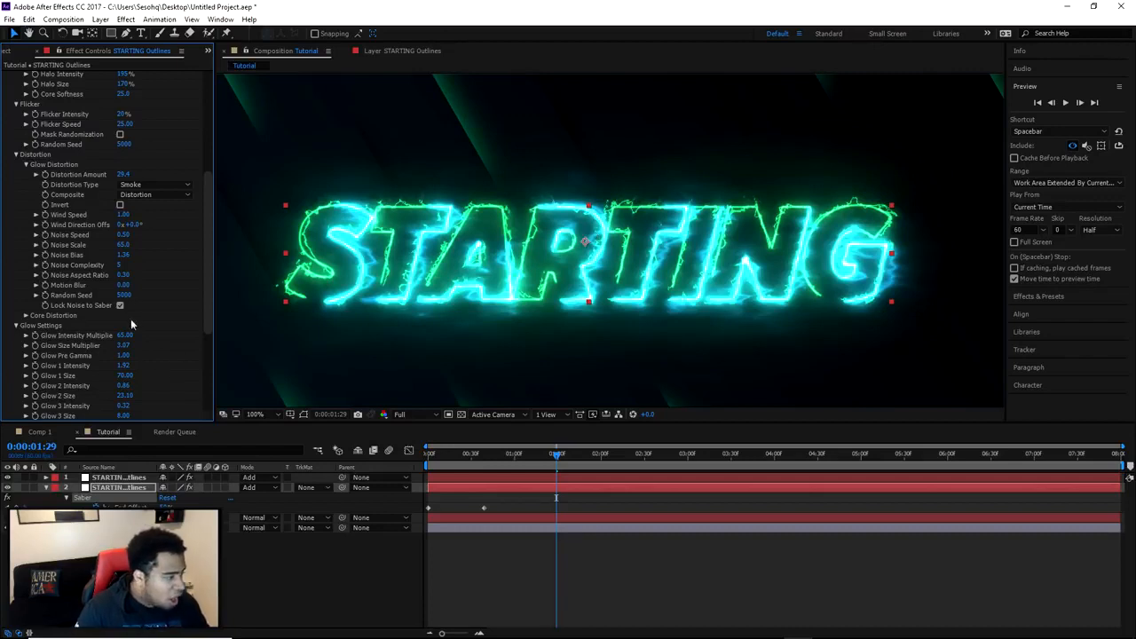
Set the blue STARTING layer's Glow Distortion Noise Aspect Ratio to 1 and Random Seed to 44000, and check an earlier frame.
left_click(123, 277)
type("1")
key("Return")
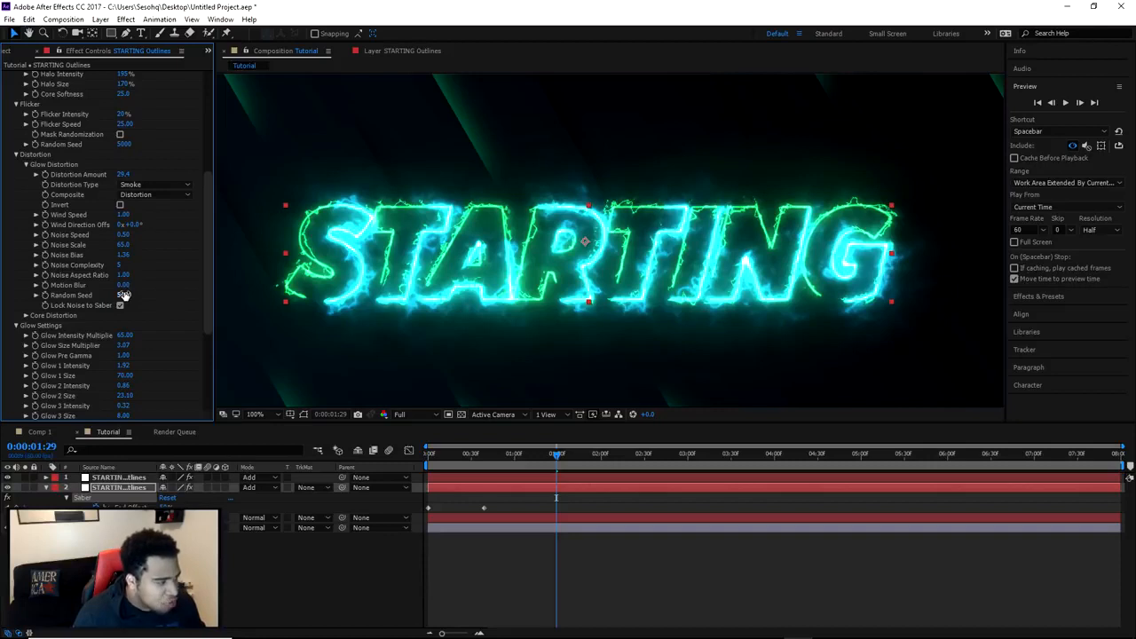
left_click_drag(124, 296, 149, 298)
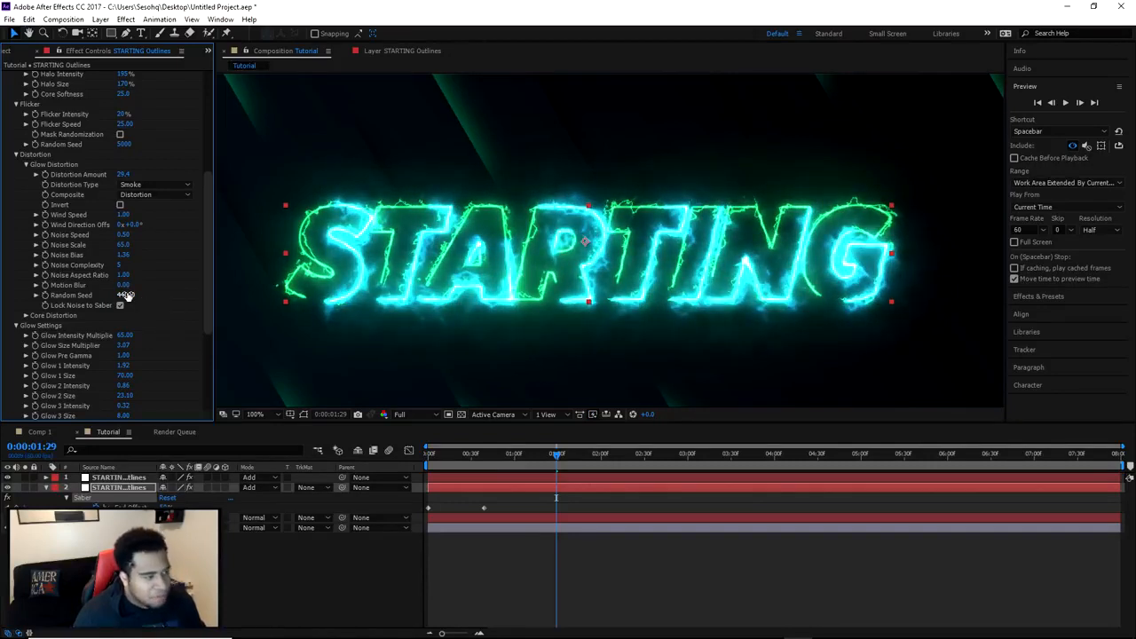
left_click(454, 453)
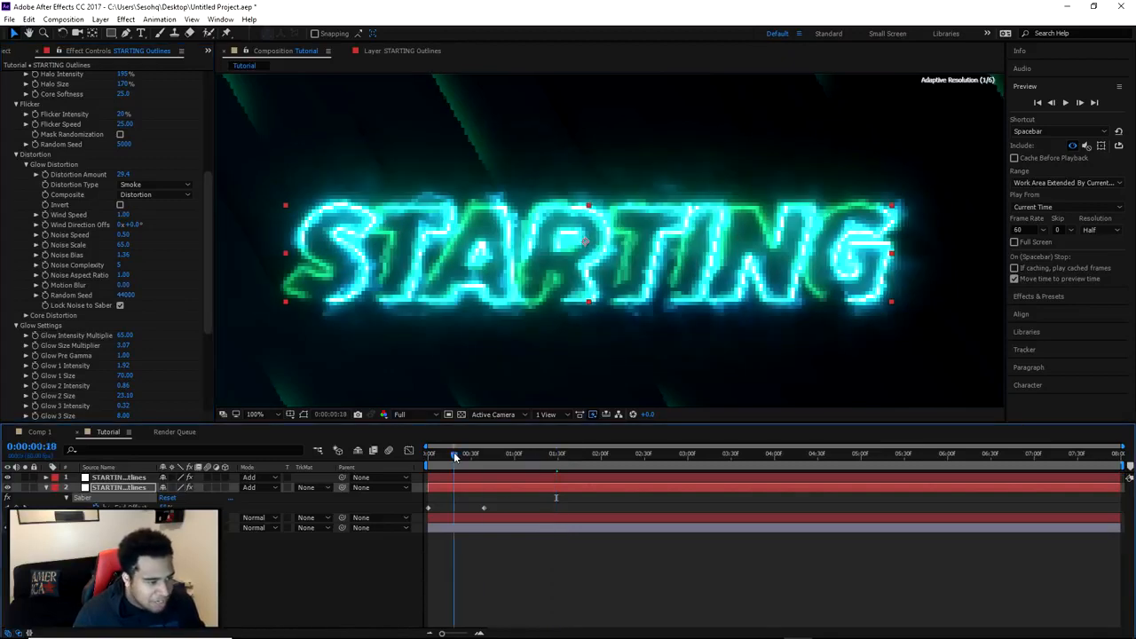
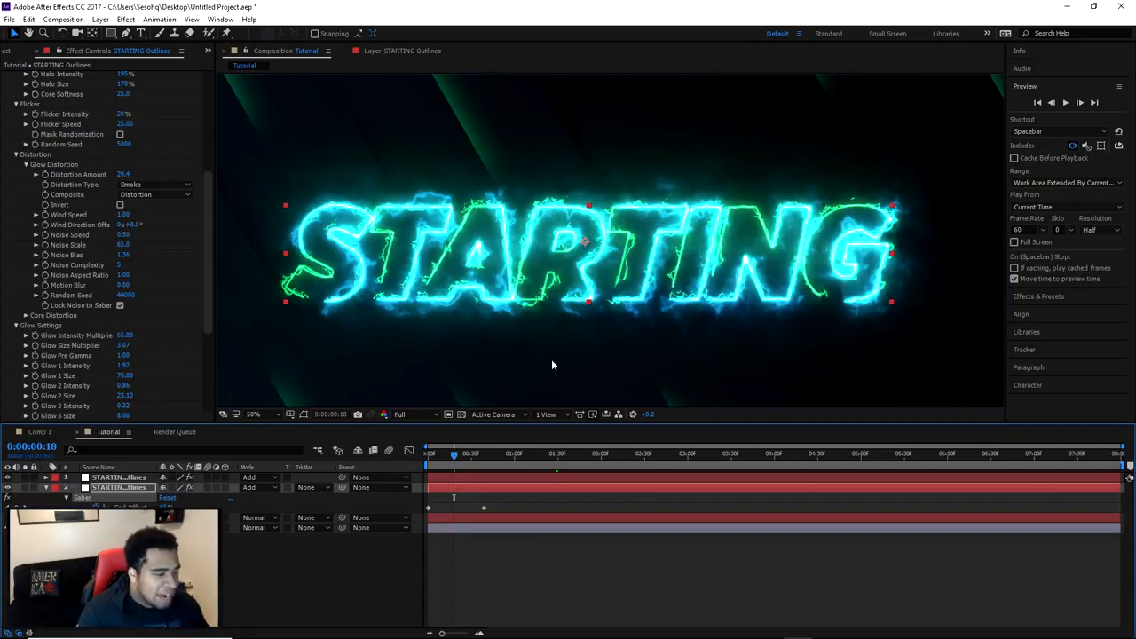
Deselect the text layers, scrub through the finished STARTING animation in Comp 1 for comparison, and return to the Tutorial composition.
key("comma")
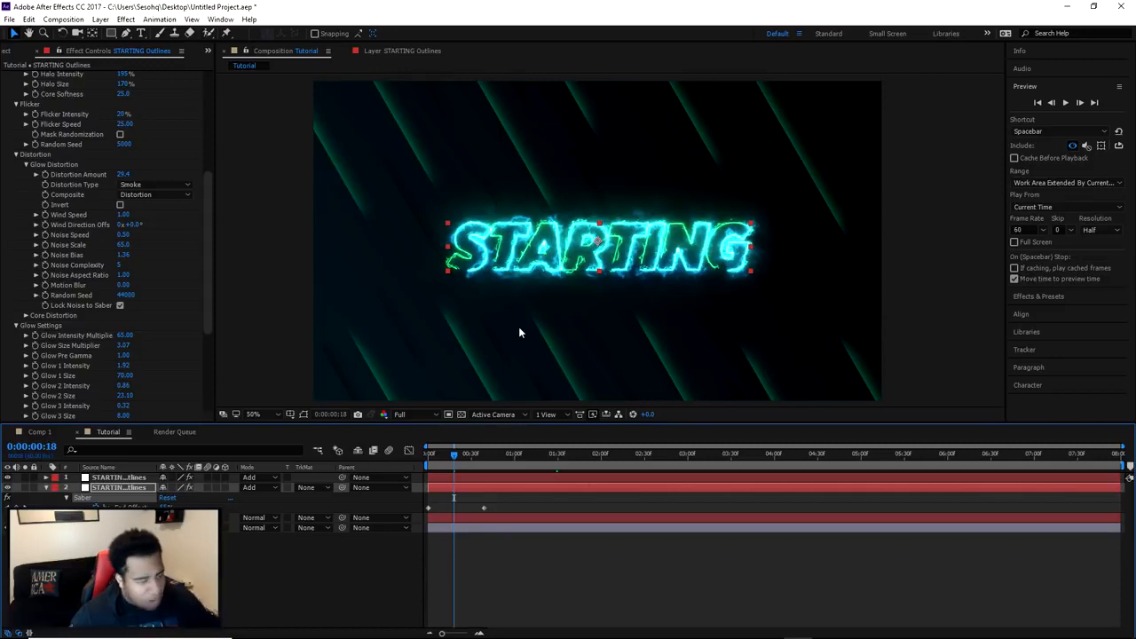
left_click(630, 300)
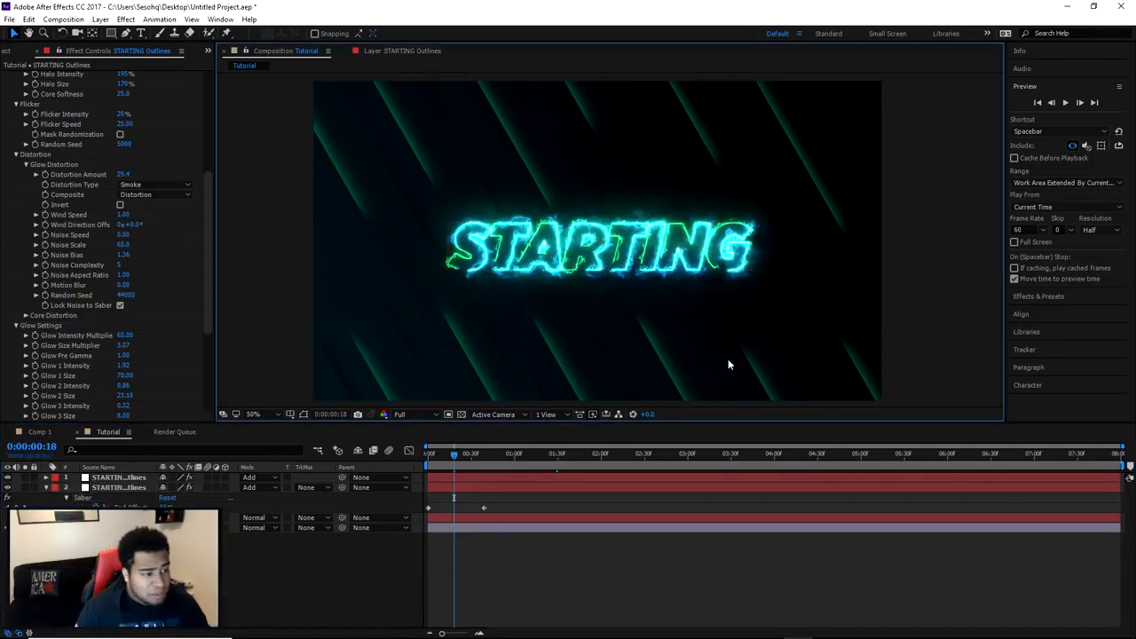
left_click(54, 432)
left_click(435, 456)
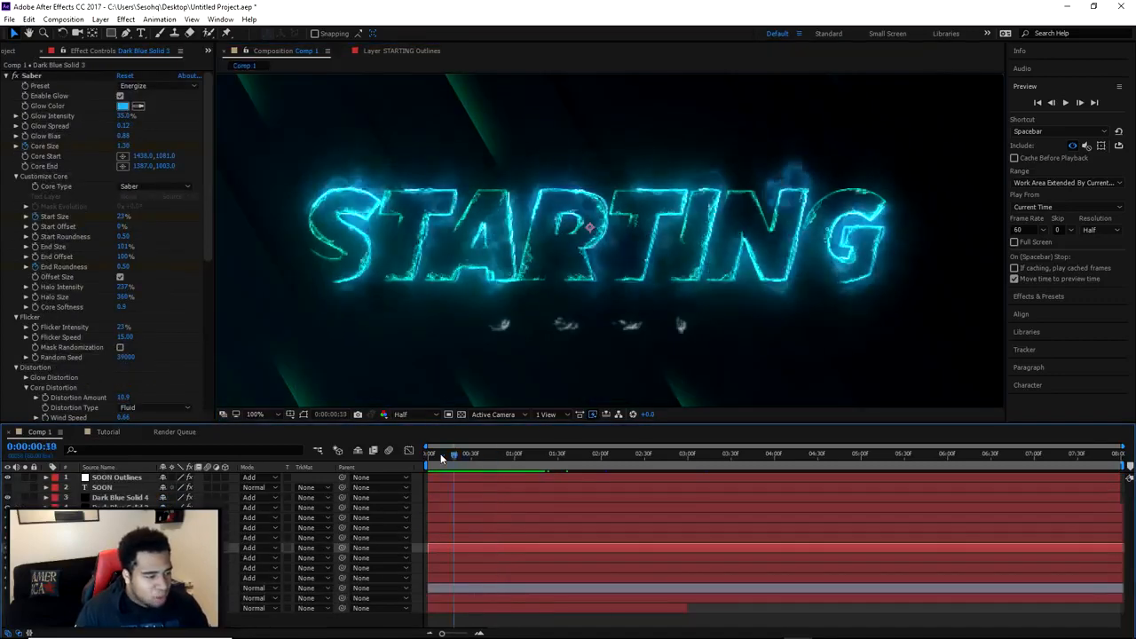
left_click(489, 457)
left_click_drag(489, 457, 476, 453)
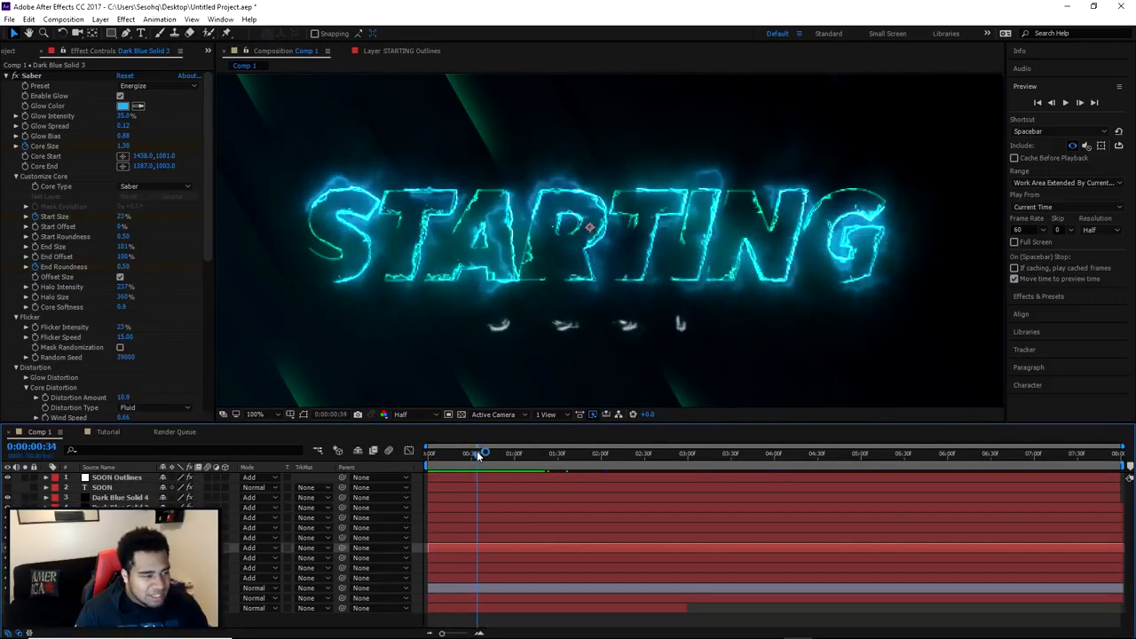
left_click(105, 432)
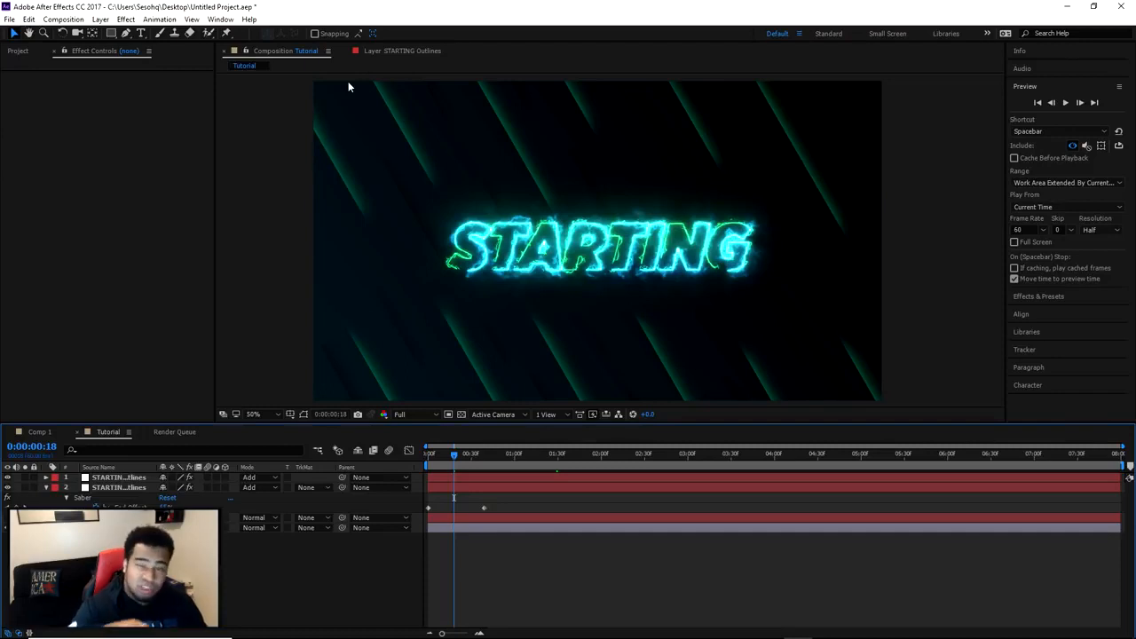
Add a new dark 1920 × 1080 px solid layer to the Tutorial composition.
right_click(160, 430)
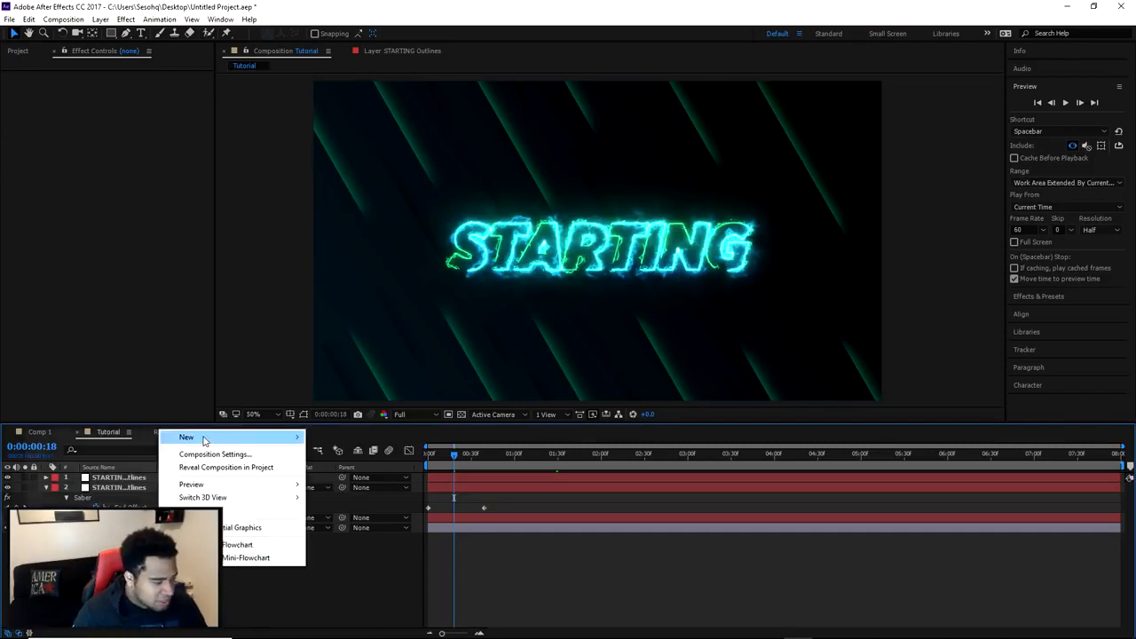
mouse_move(185, 436)
left_click(55, 468)
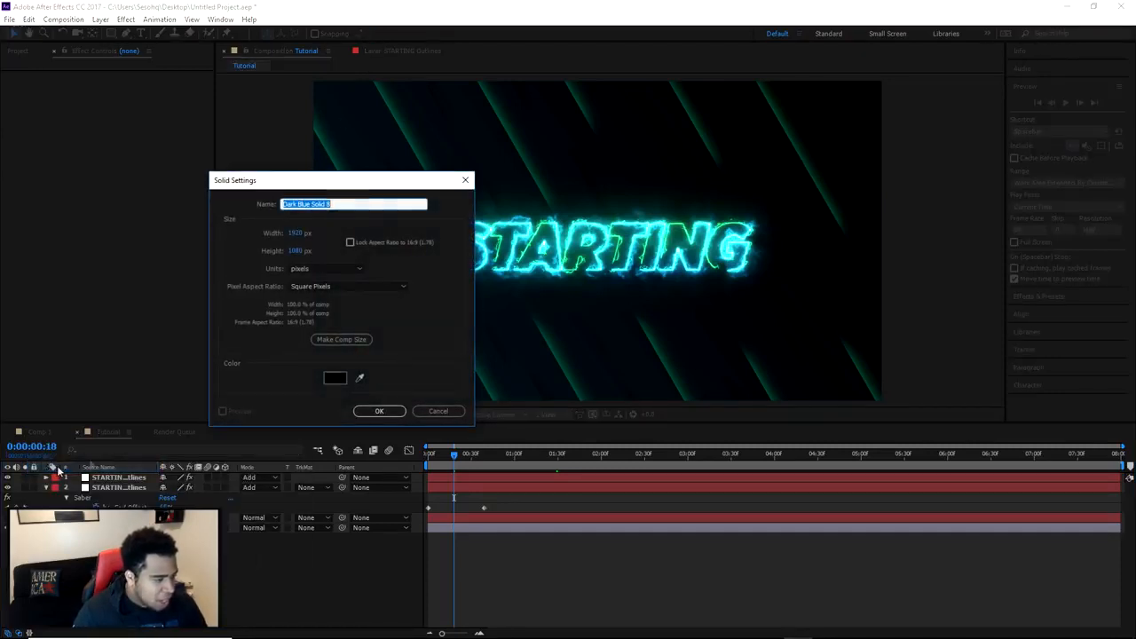
left_click(380, 410)
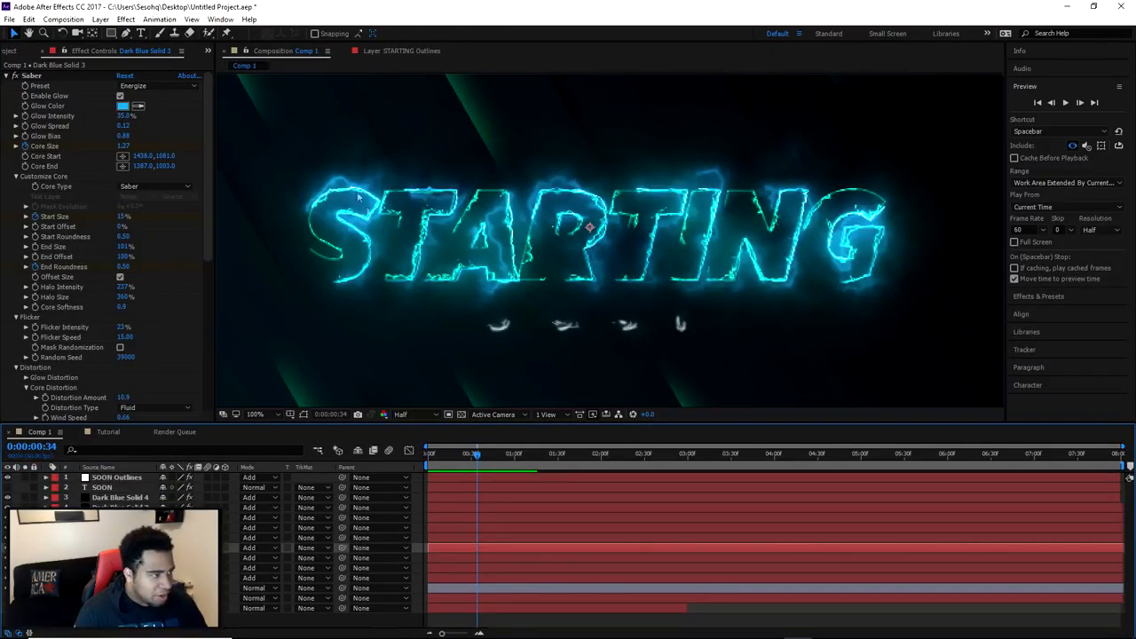
Examine the glowing diagonal streaks across the whole frame of Comp 1 around 0:00:00:58, and return to the Tutorial composition.
key("comma")
key("comma")
mouse_move(514, 461)
left_mouse_down()
mouse_move(467, 461)
mouse_move(540, 464)
mouse_move(461, 459)
mouse_move(511, 458)
left_mouse_up()
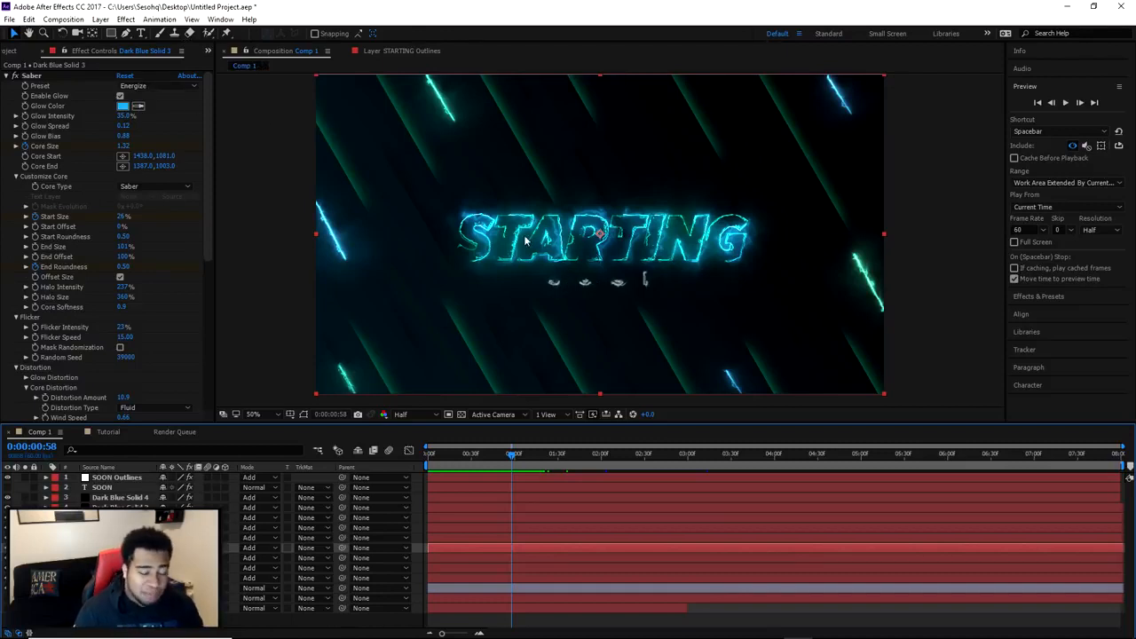
left_click(108, 431)
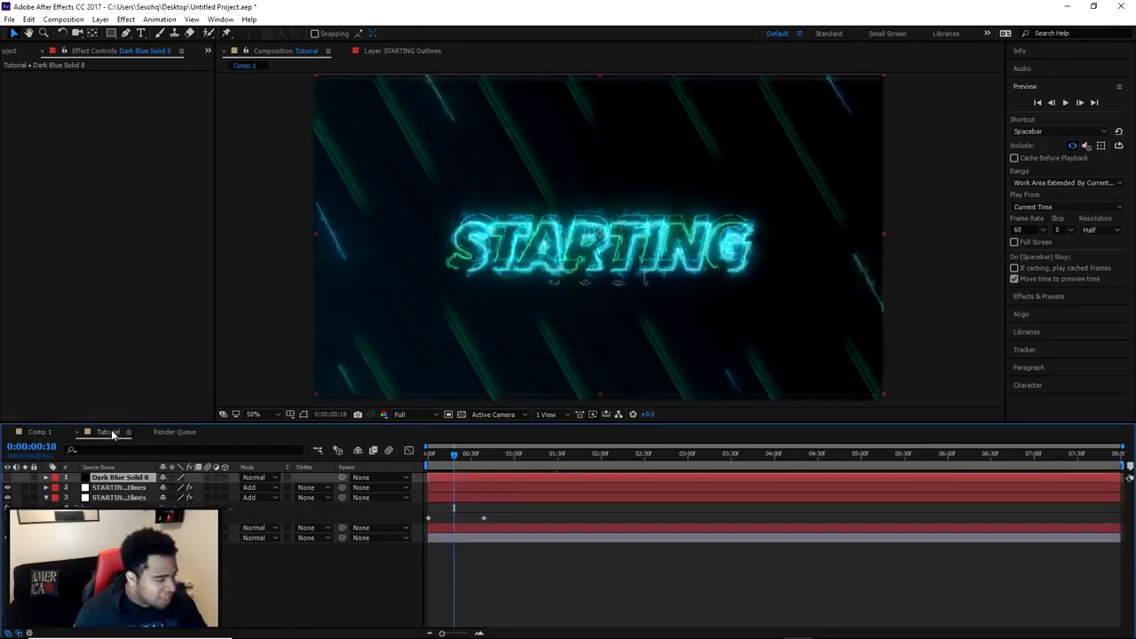
left_click(118, 488)
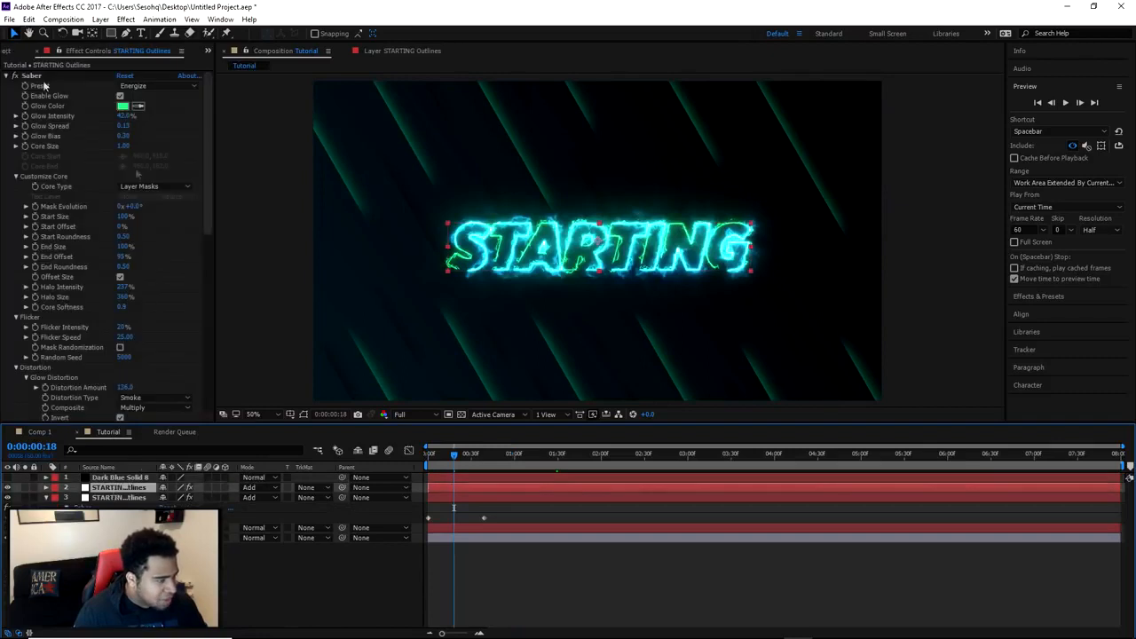
left_click(123, 105)
left_click(873, 325)
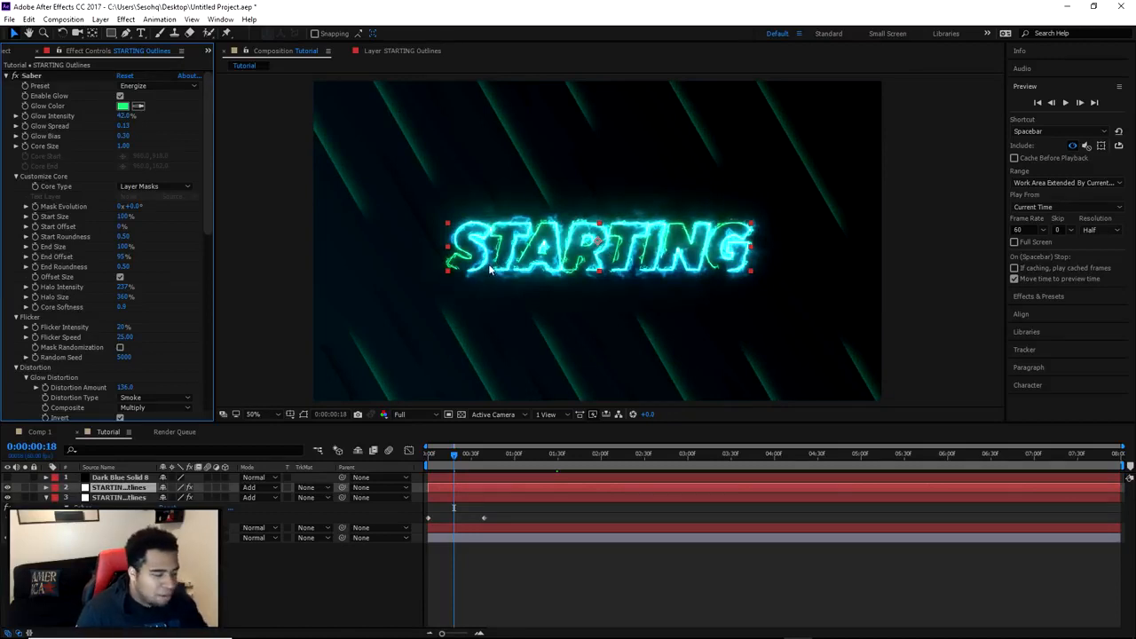
Make the dark solid layer visible in the Tutorial composition and apply the Saber effect to it.
left_click(115, 477)
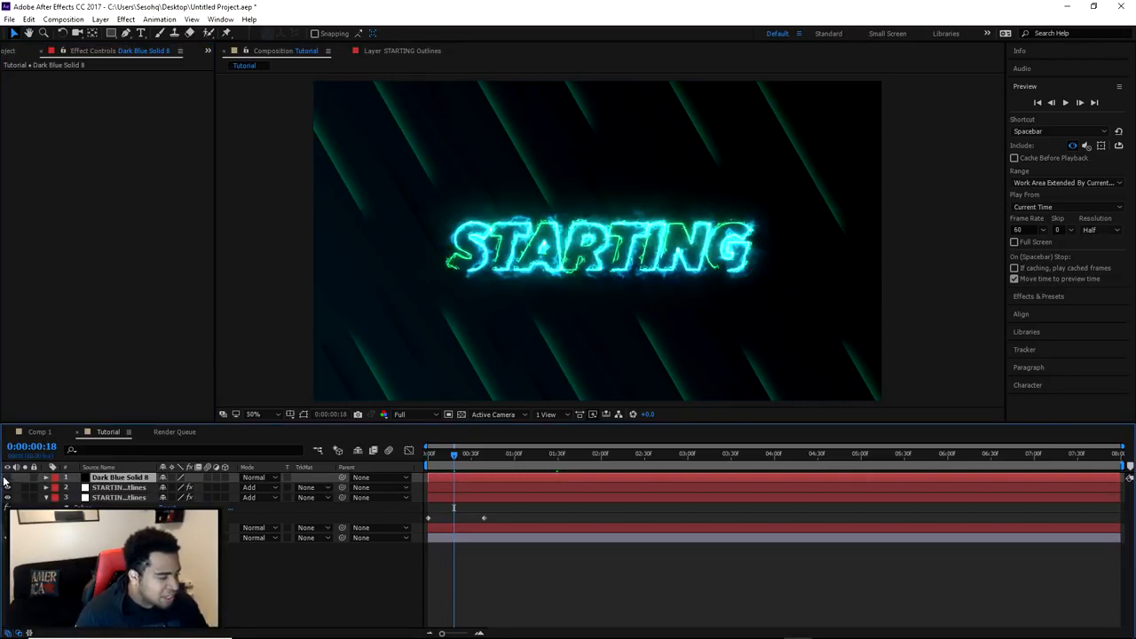
left_click(7, 477)
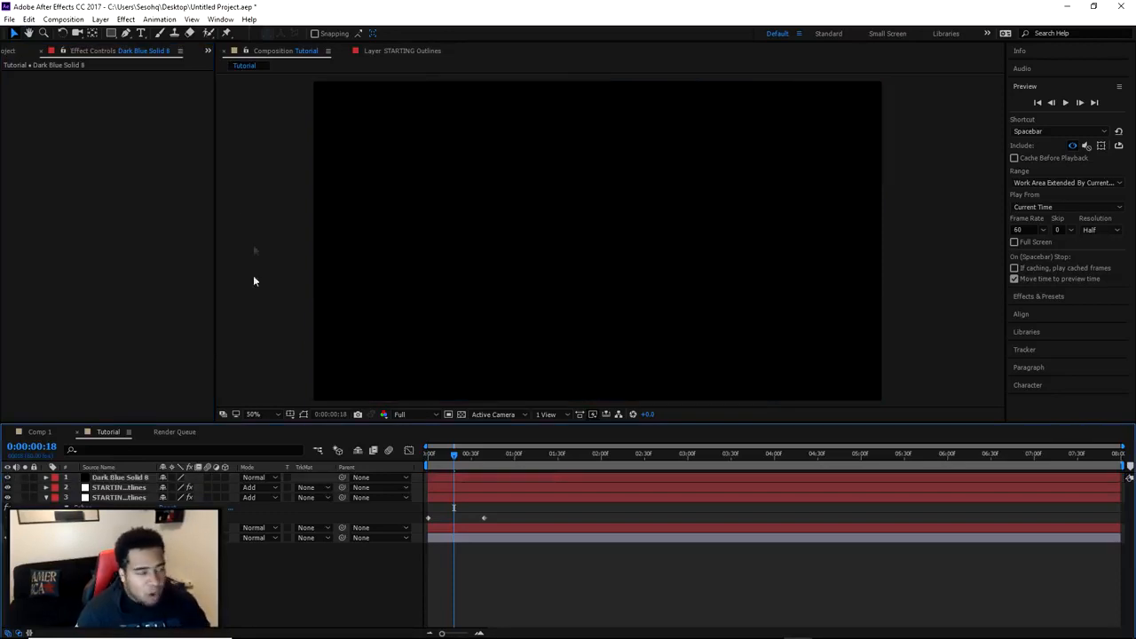
left_click(1039, 296)
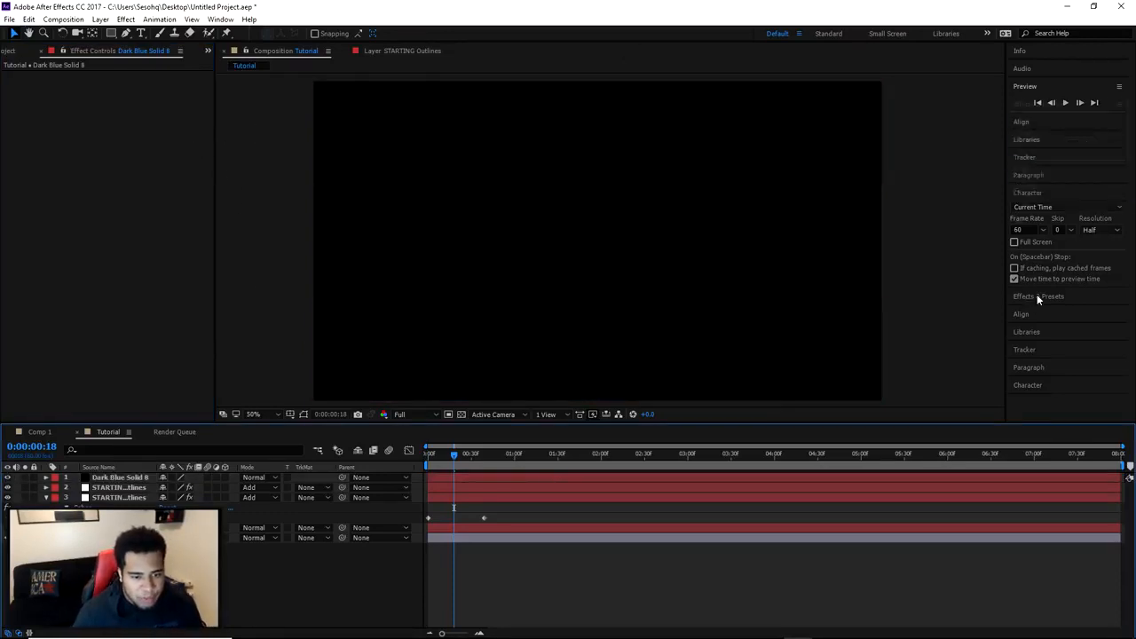
left_click_drag(1046, 142, 119, 479)
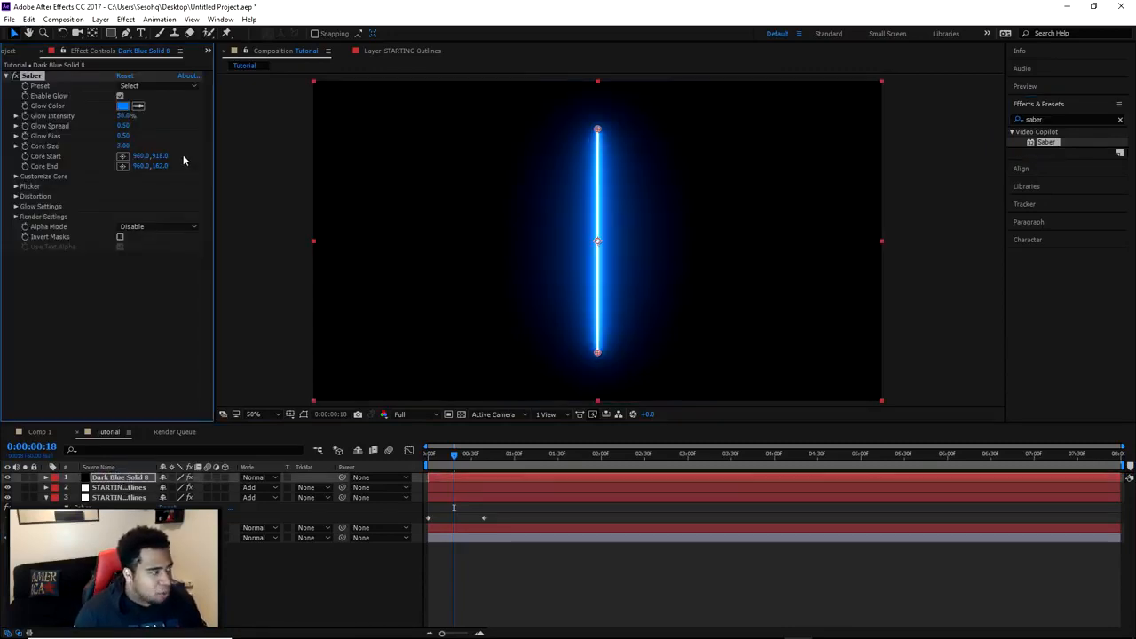
Set the dark solid's blending mode to Add and its Saber preset to Electric.
left_click(256, 477)
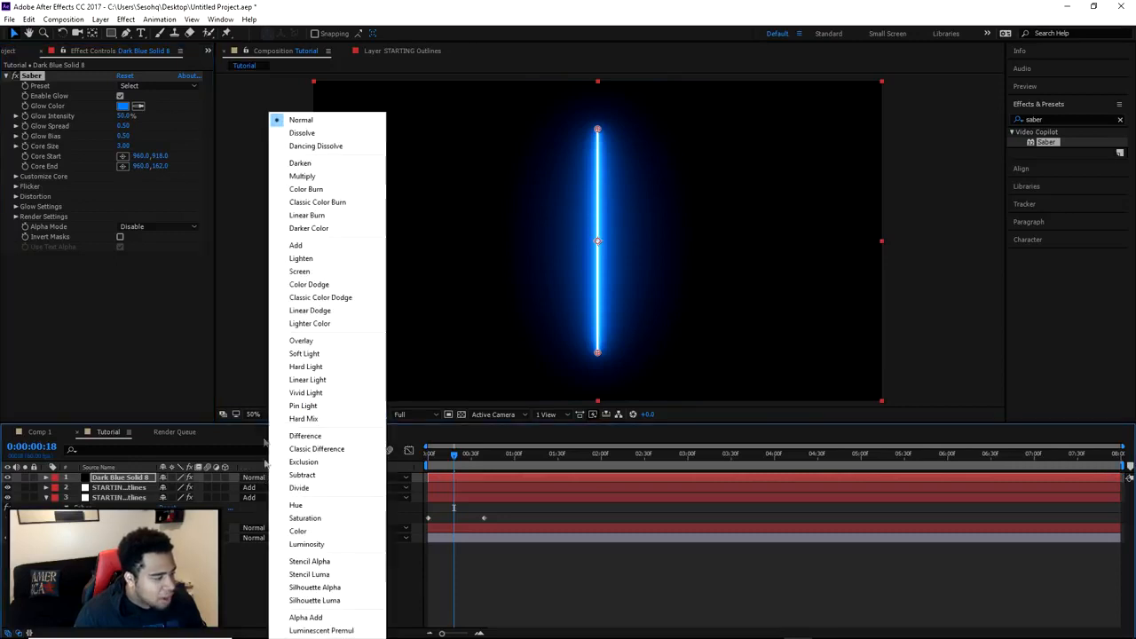
left_click(300, 245)
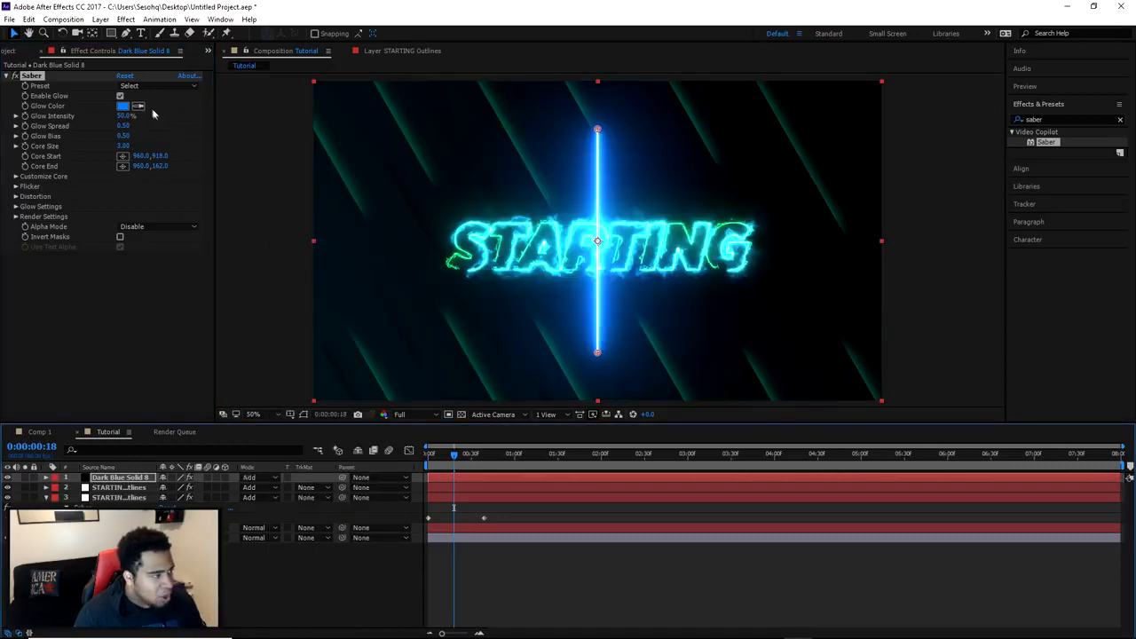
left_click(141, 85)
left_click(182, 100)
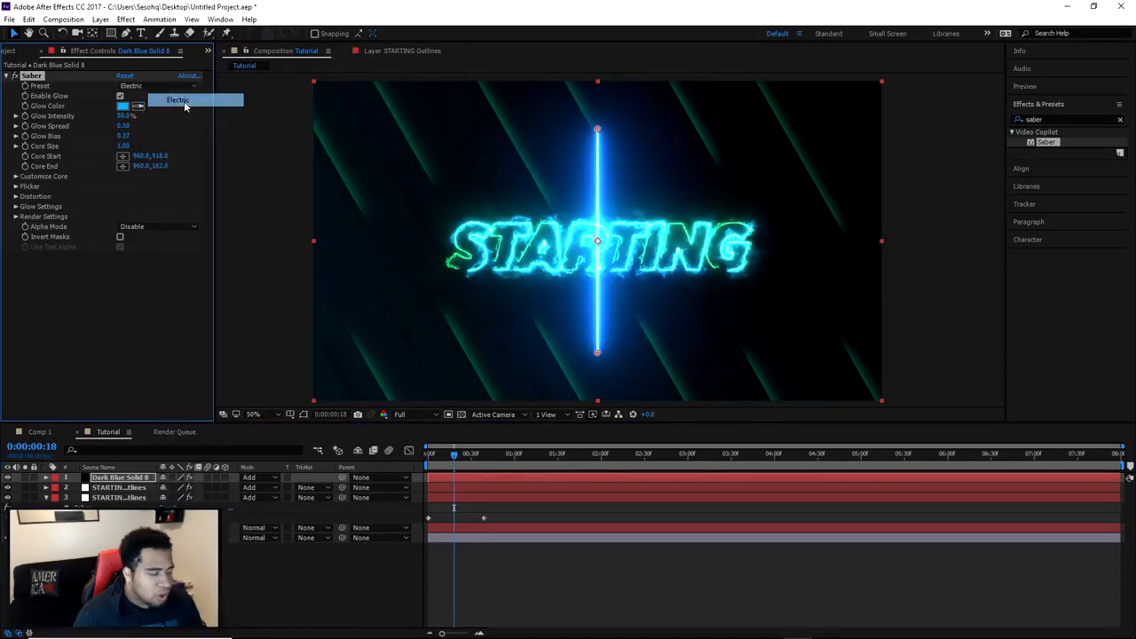
Place the Saber line diagonally in the frame's upper-left corner, with Core End at about 82, 0 and Core Start at about 316, 422.
left_click_drag(599, 131, 338, 82)
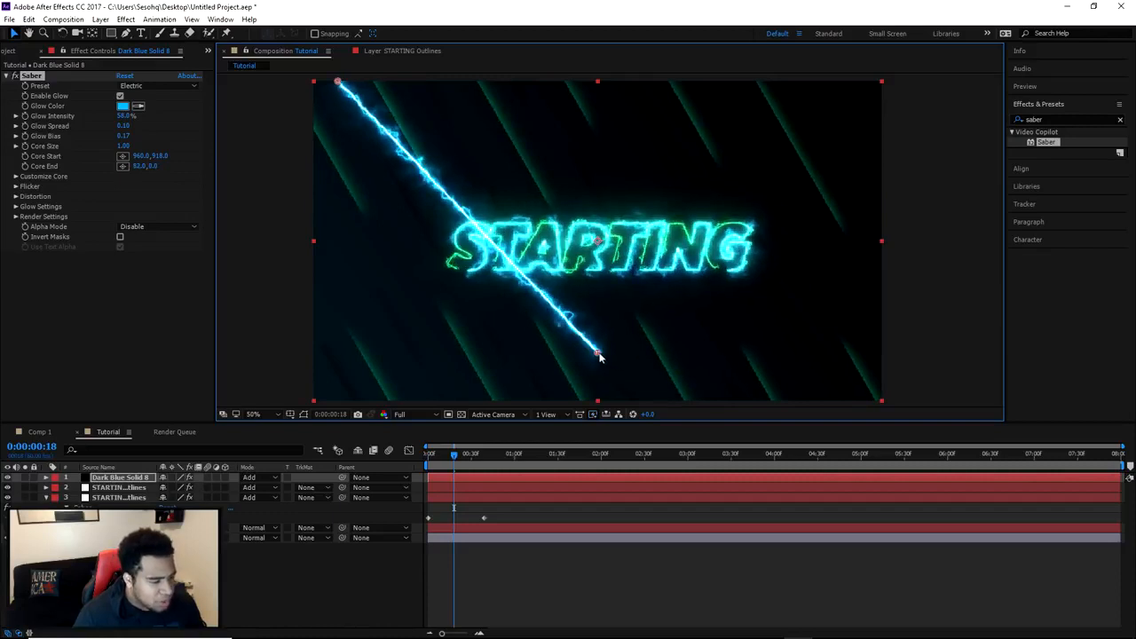
left_click_drag(597, 352, 407, 204)
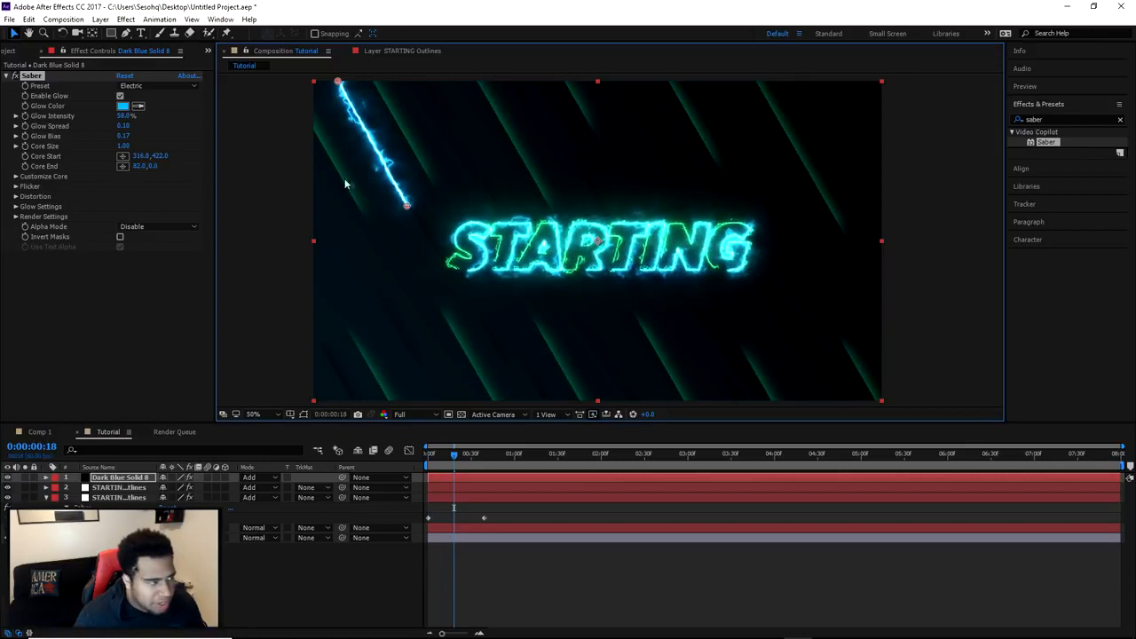
left_click(272, 173)
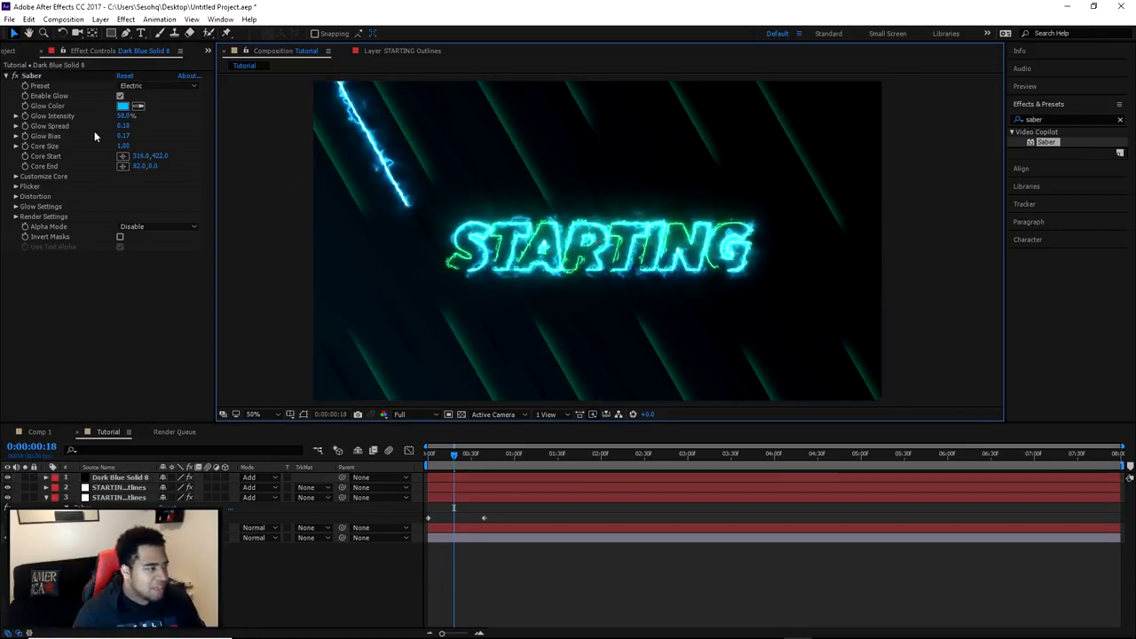
Set the streak's Saber Core Size to 0.3, raise its Glow Intensity, and set its Glow Bias to 0.35.
left_click(127, 145)
type("1")
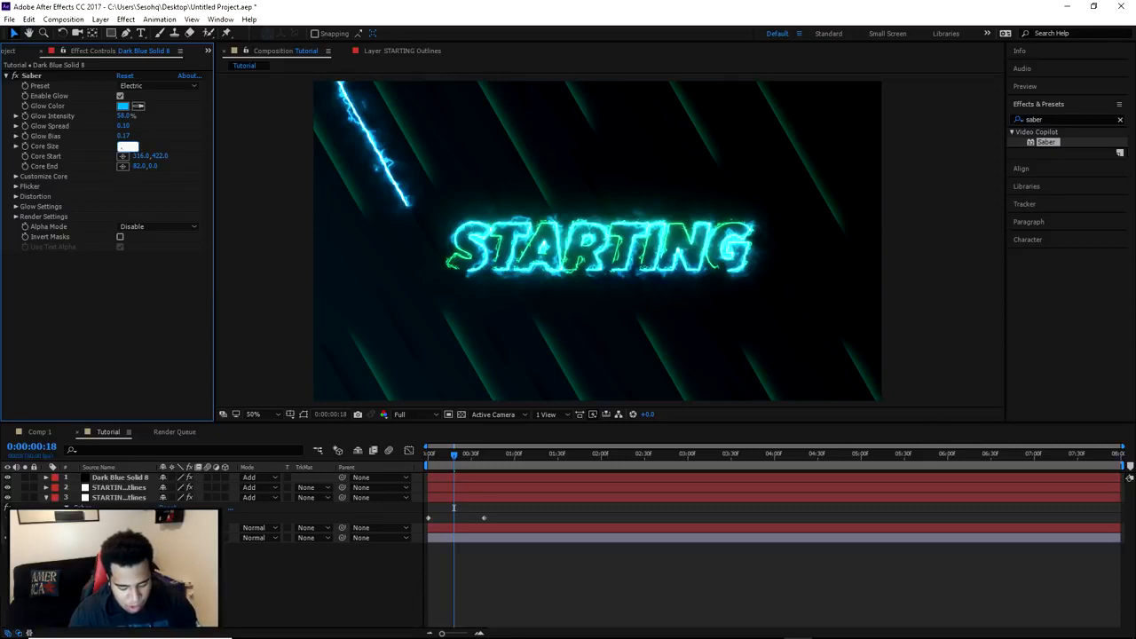
key("Return")
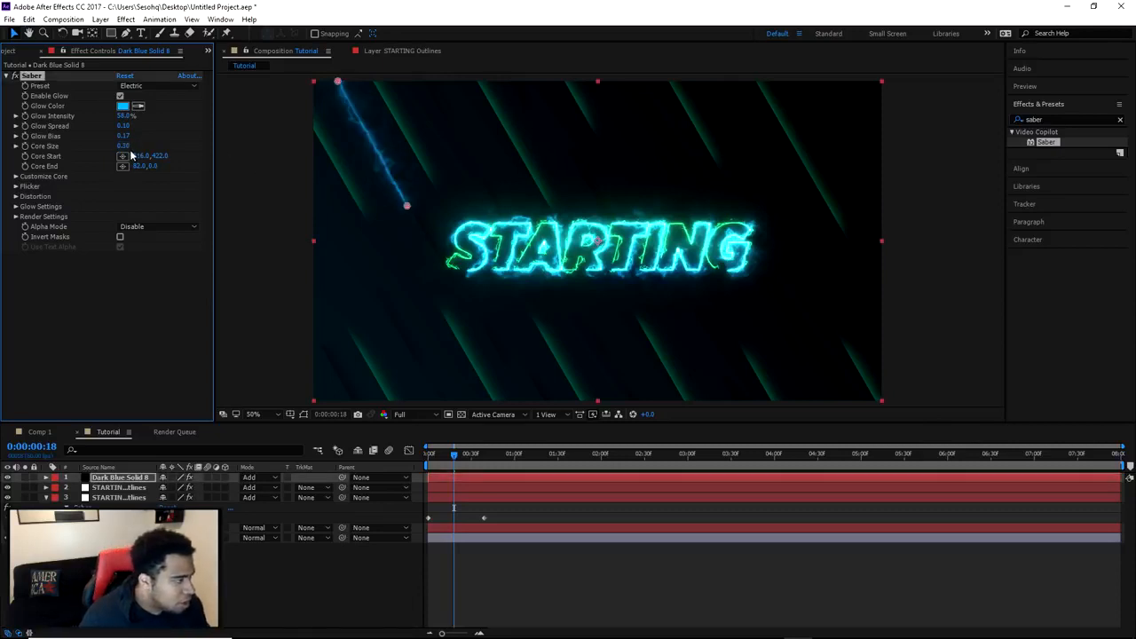
left_click(126, 116)
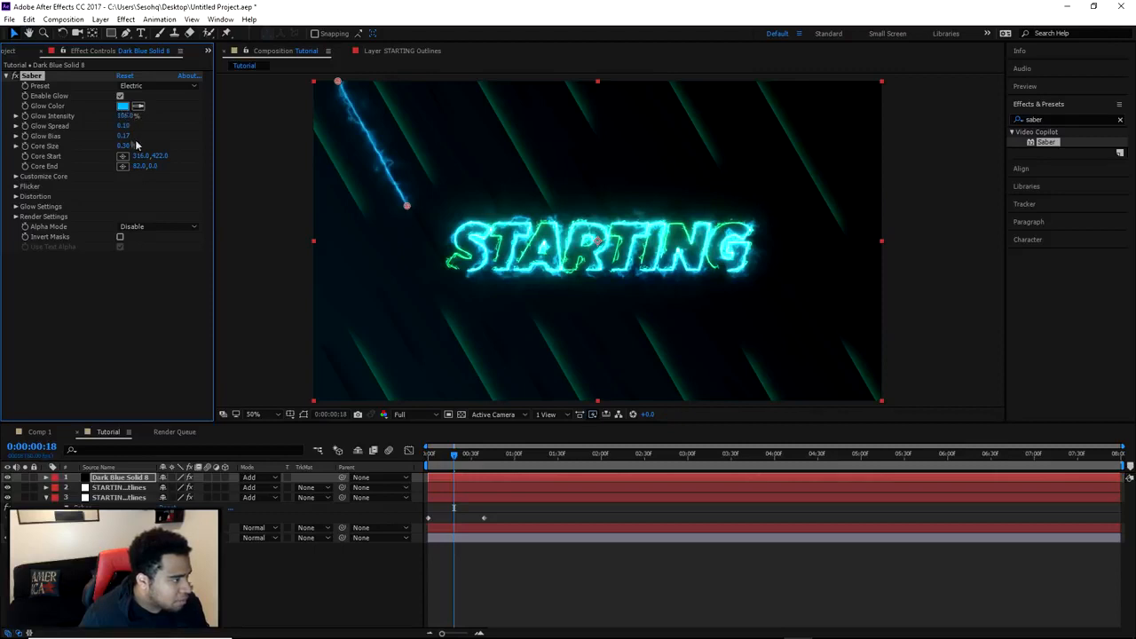
left_click_drag(123, 138, 133, 139)
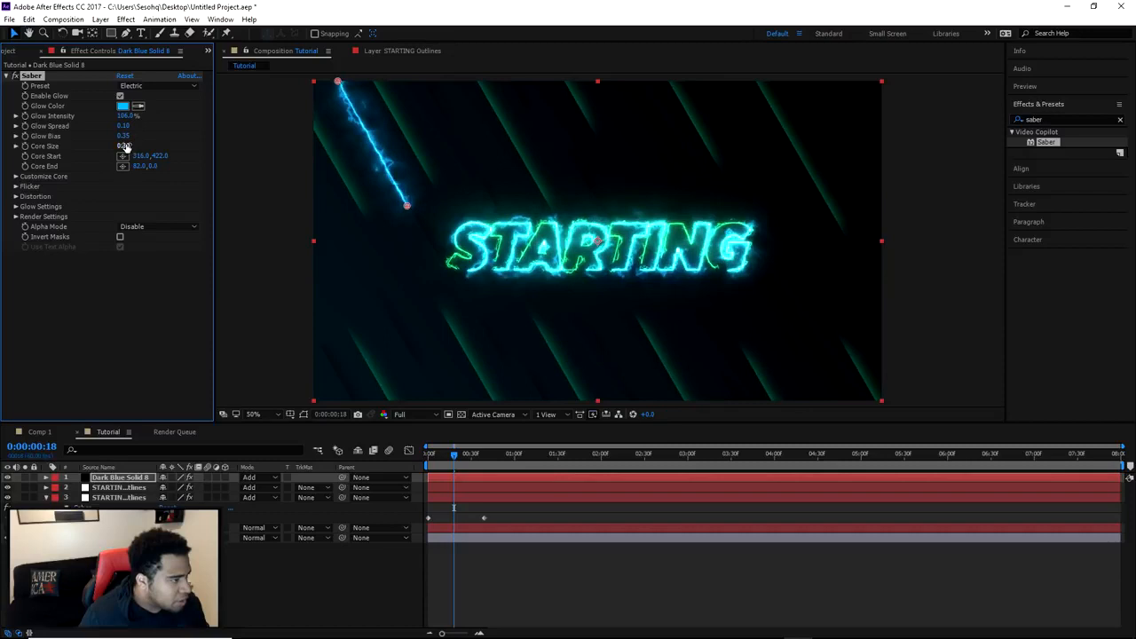
Try a Saber Core Size of 0.2 on the streak and settle on 0.4.
left_click(126, 145)
type("0.2")
key("Return")
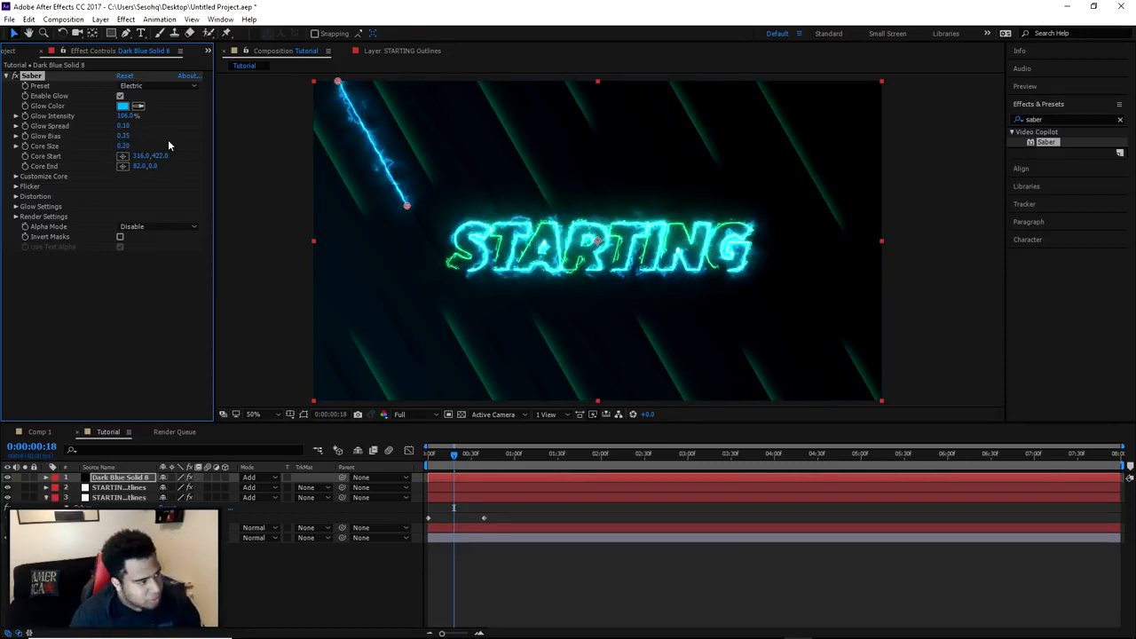
left_click(126, 146)
type(".4")
key("Return")
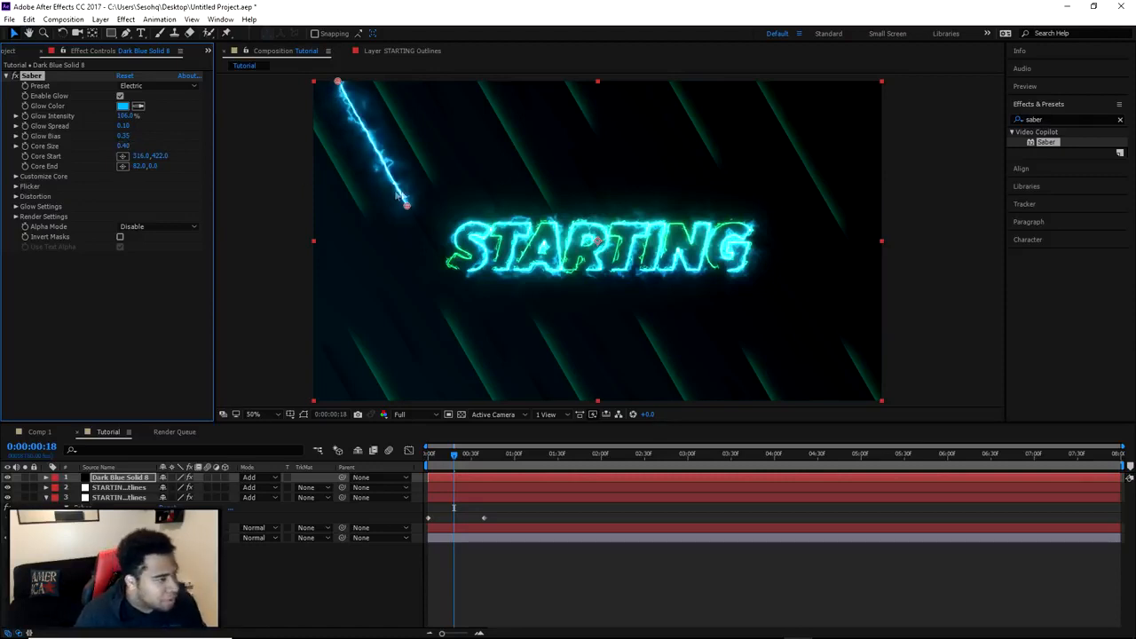
Set the streak's Core Distortion Random Seed to 33000 and its Glow Distortion Random Seed to 67000.
scroll(452, 169, "down", 2)
scroll(565, 218, "up", 2)
left_click_drag(562, 215, 550, 210)
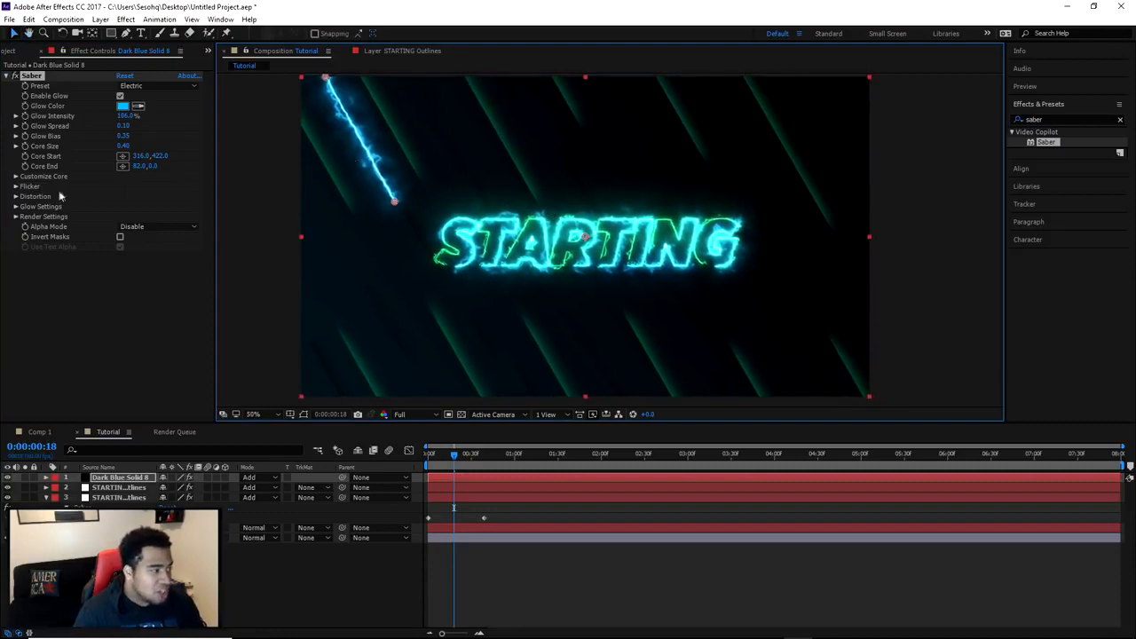
left_click(16, 206)
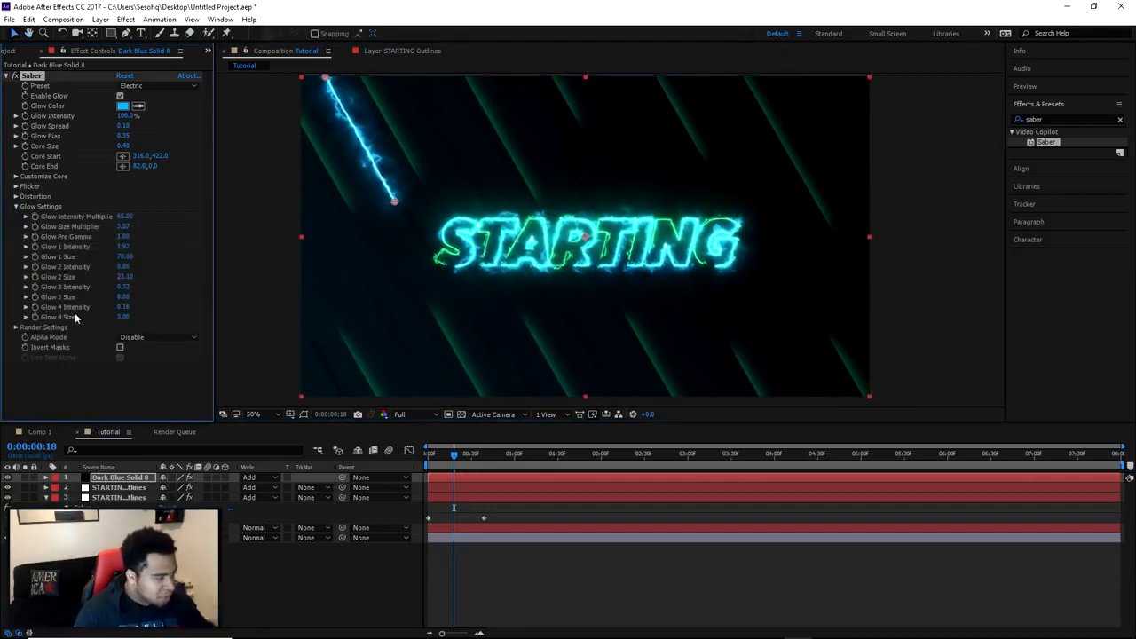
left_click(15, 196)
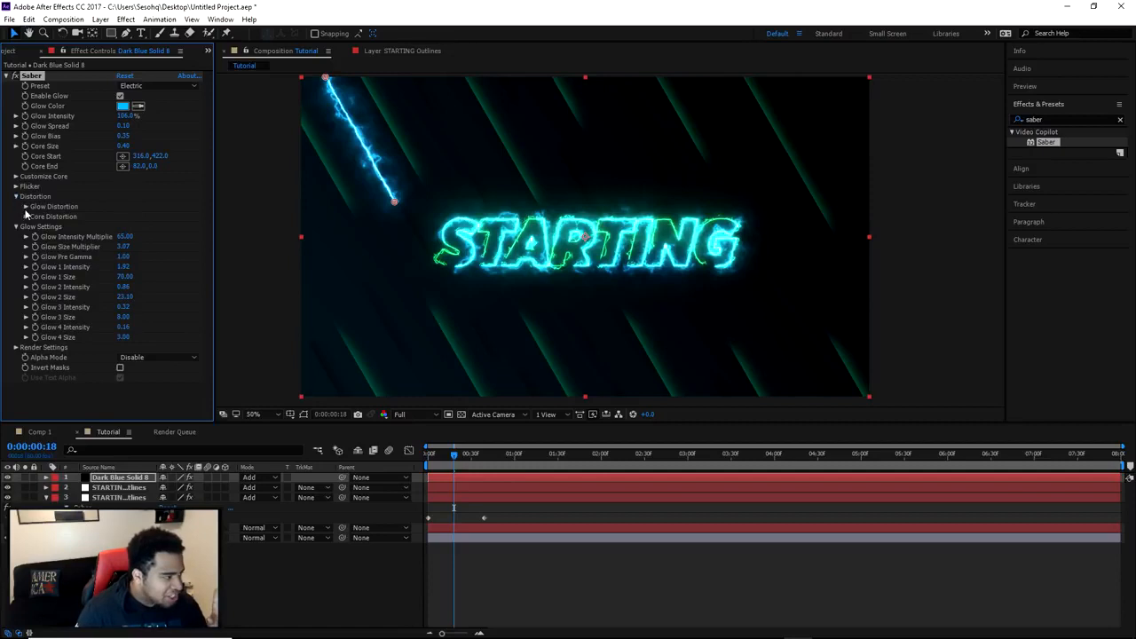
left_click(26, 207)
left_click(26, 357)
scroll(74, 328, "down", 4)
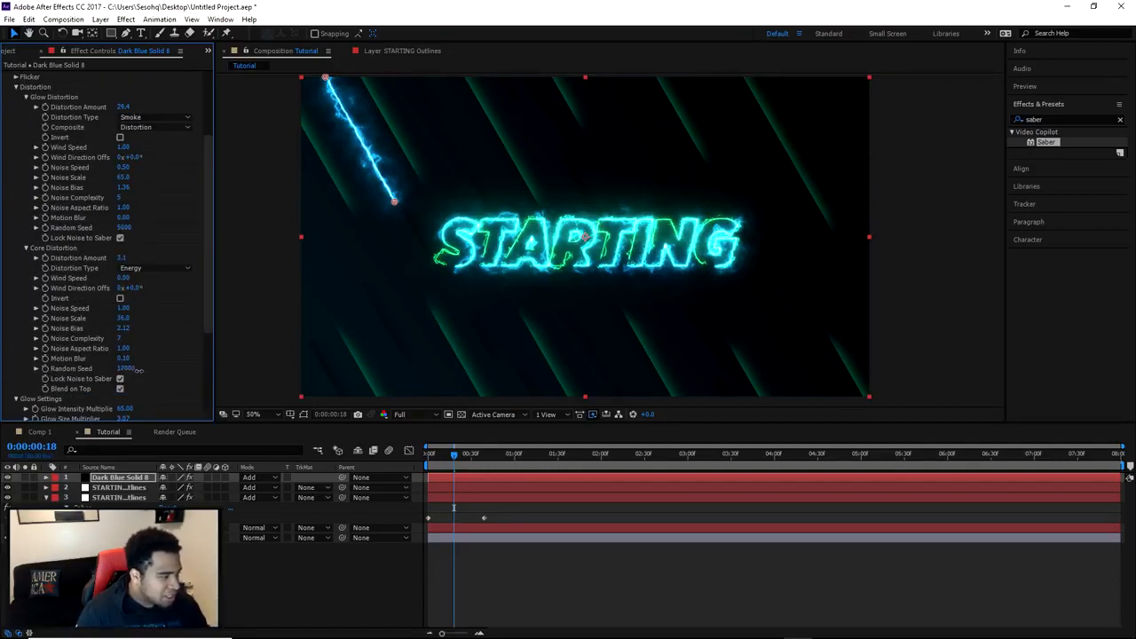
left_click_drag(137, 370, 147, 374)
left_click_drag(127, 228, 156, 228)
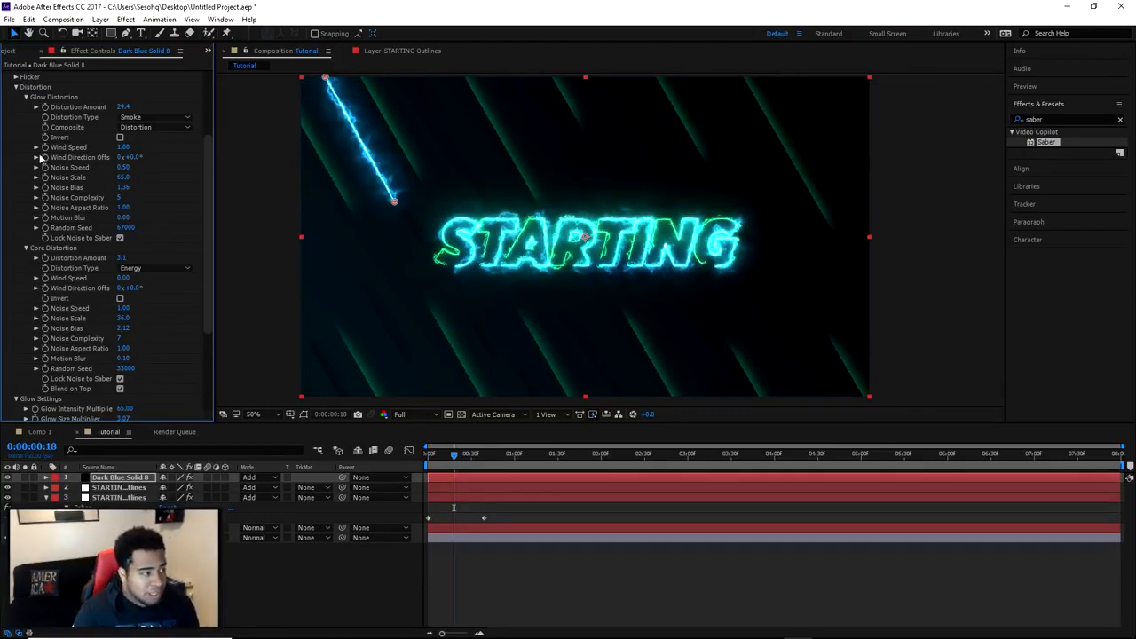
scroll(112, 153, "up", 3)
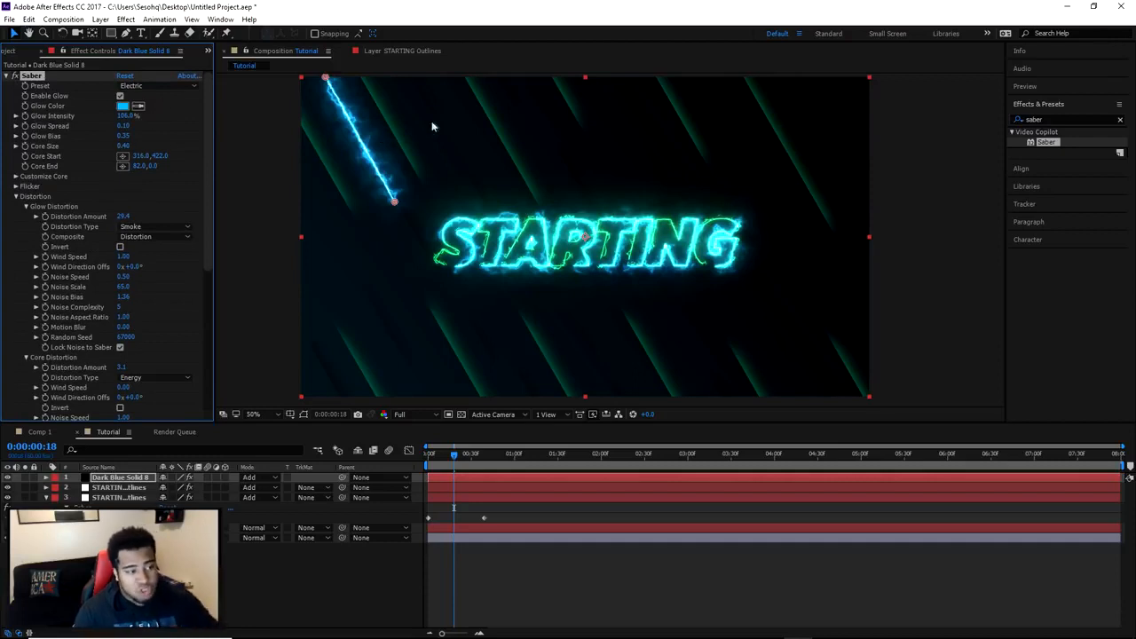
Duplicate the streak layer and move the copy's line to the frame's lower-right corner, from about 1620, 954 to about 1722, 1124.
key("comma")
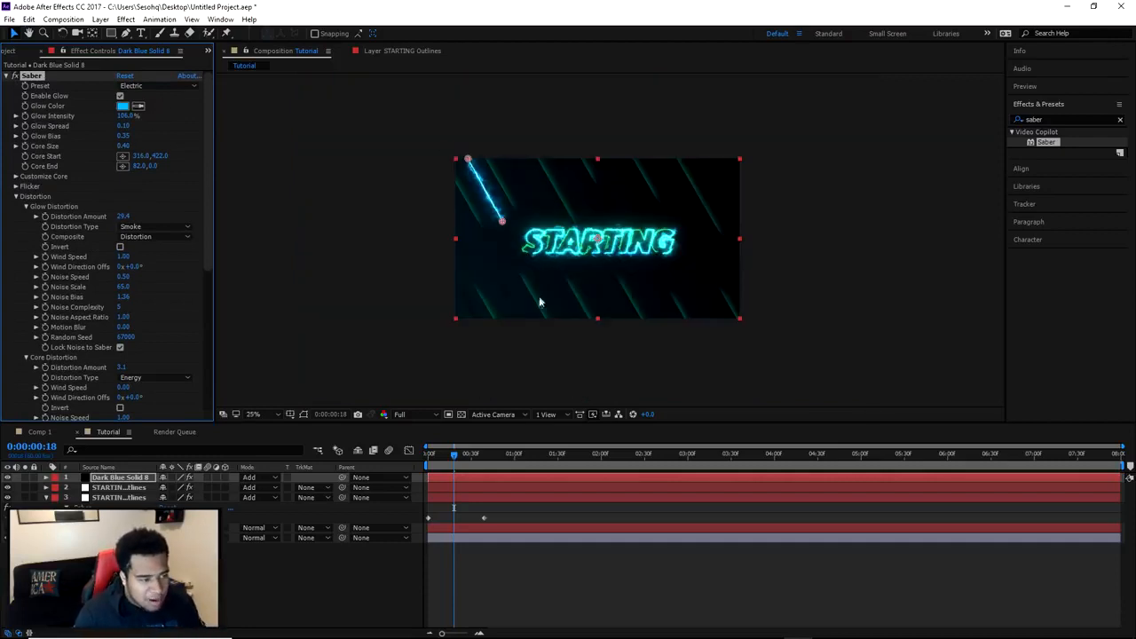
left_click(132, 478)
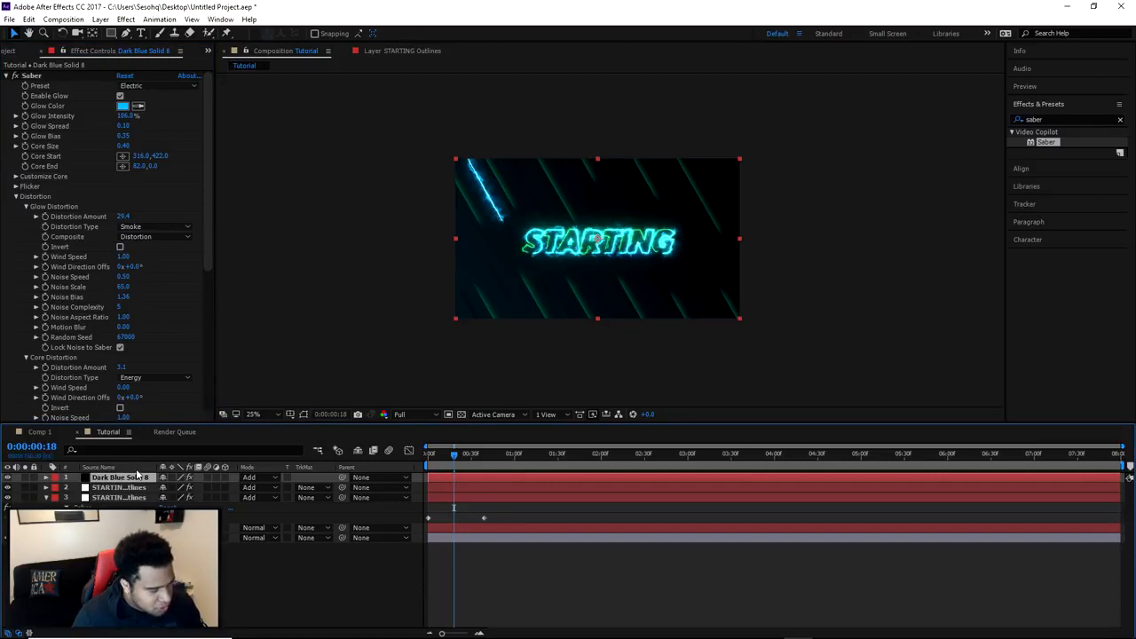
key("ctrl+d")
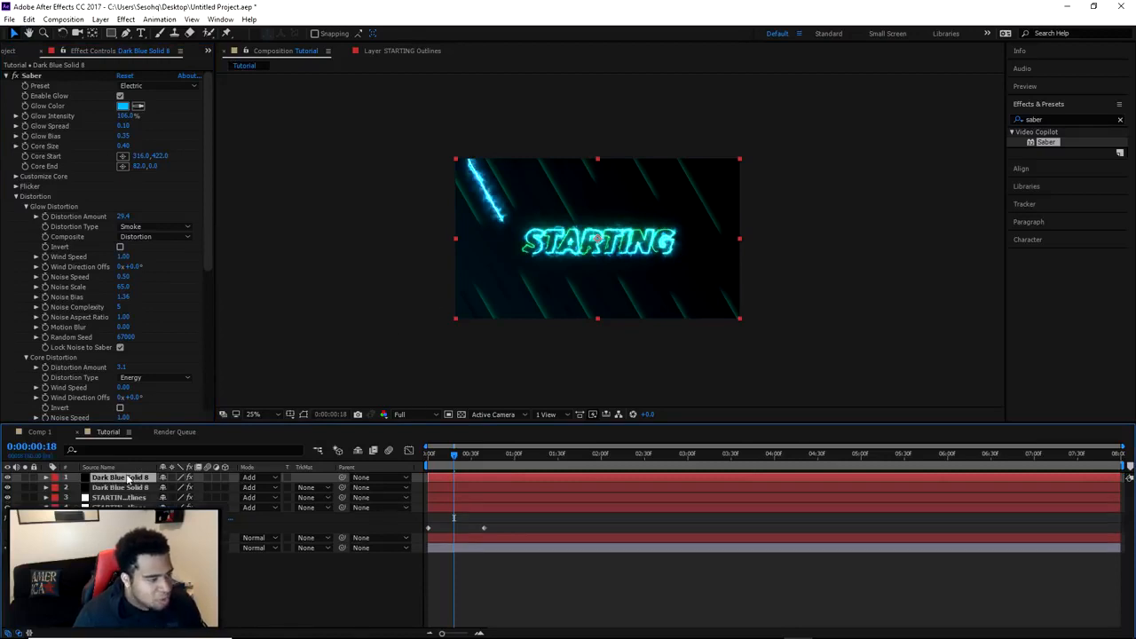
left_click(35, 77)
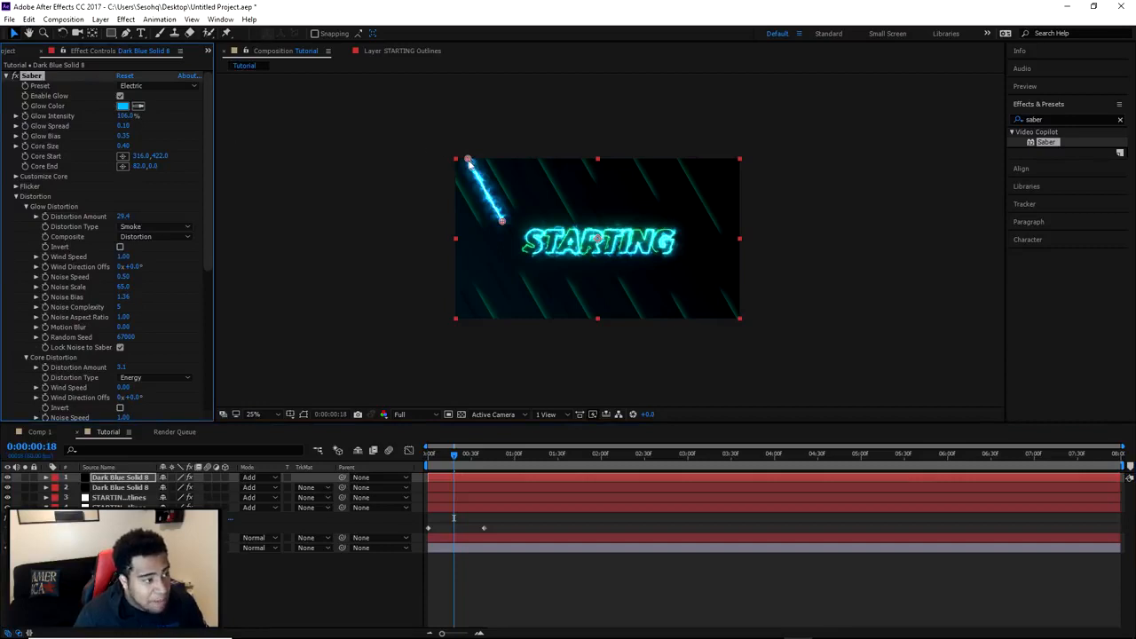
left_click_drag(469, 162, 630, 197)
left_click_drag(705, 320, 710, 325)
left_click_drag(503, 221, 696, 299)
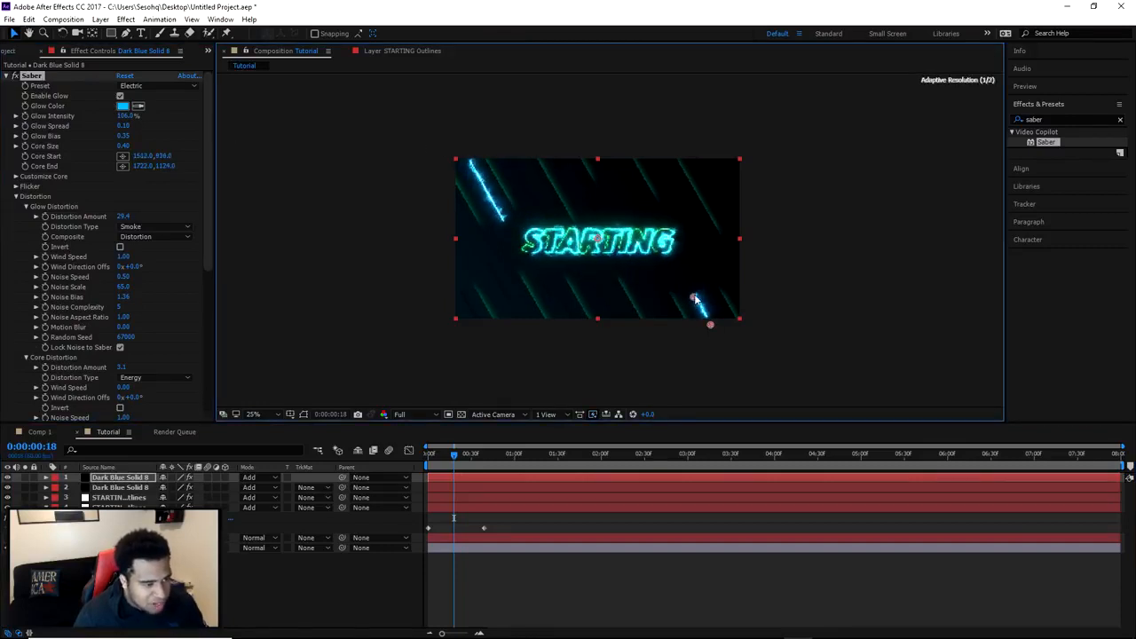
left_click(777, 296)
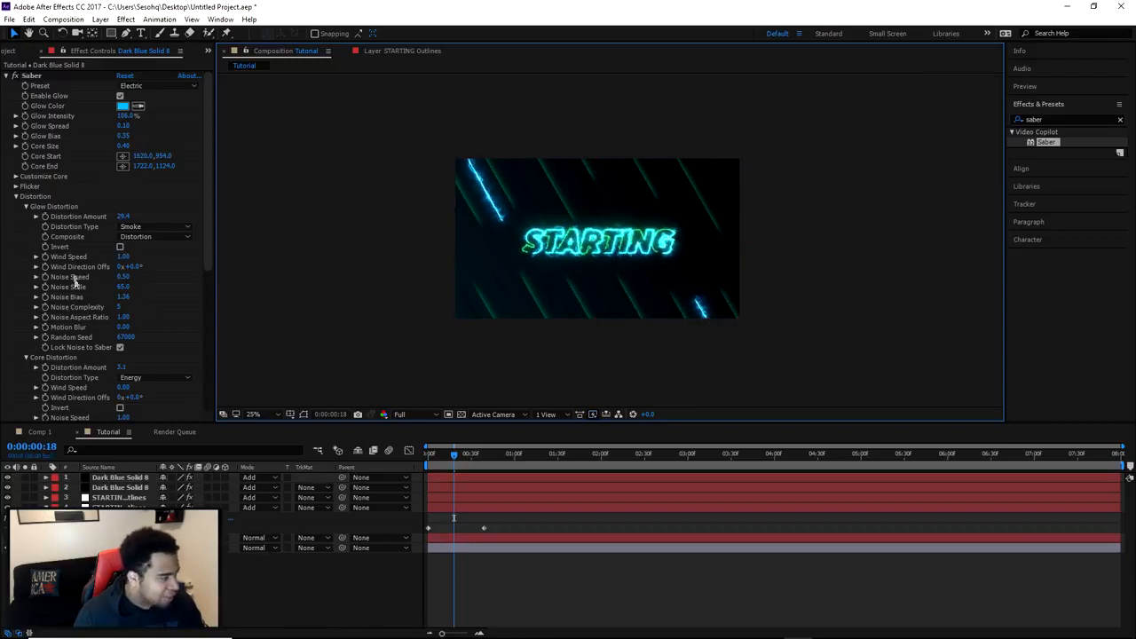
Set the copied streak's Glow Distortion Random Seed to 100000 and its Core Distortion Random Seed to 0.
left_click(120, 346)
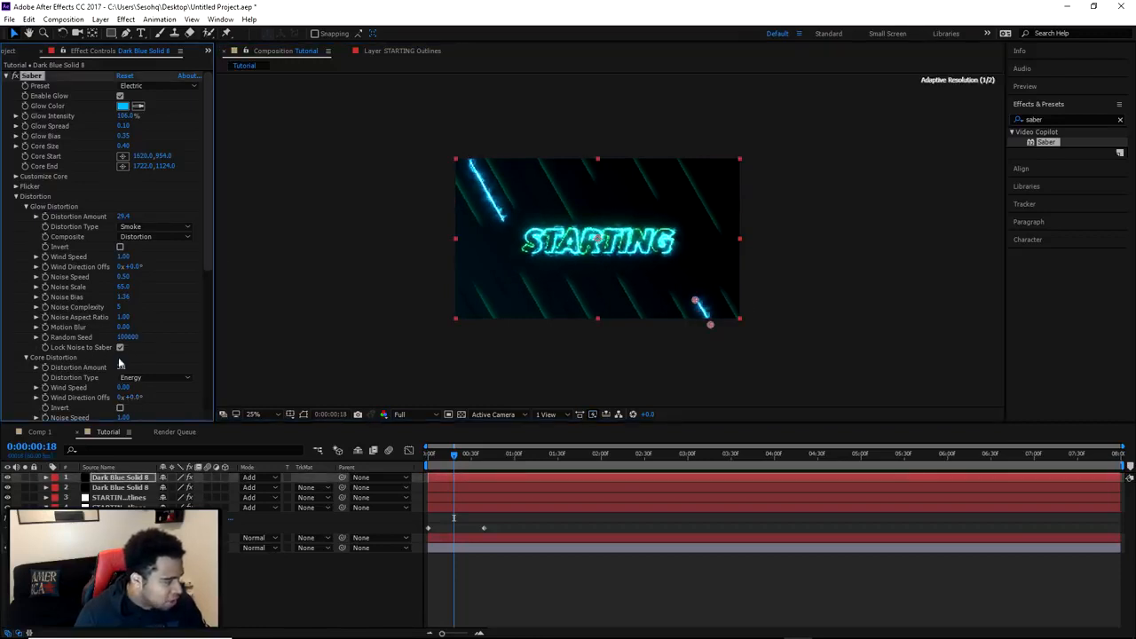
scroll(115, 393, "down", 1)
scroll(116, 393, "down", 1)
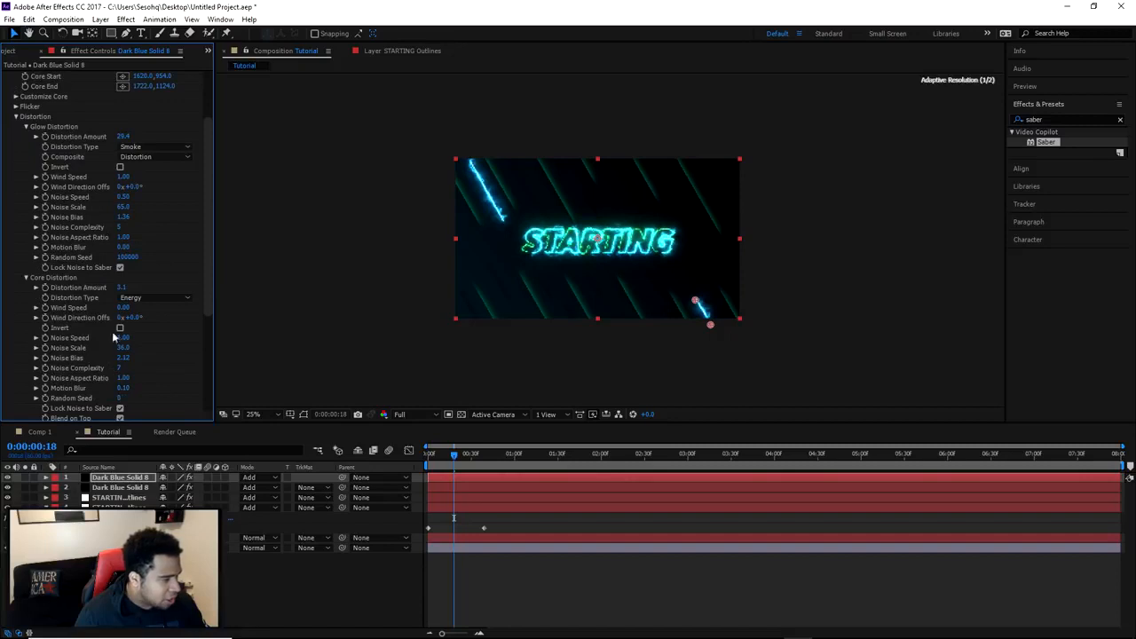
scroll(113, 227, "up", 2)
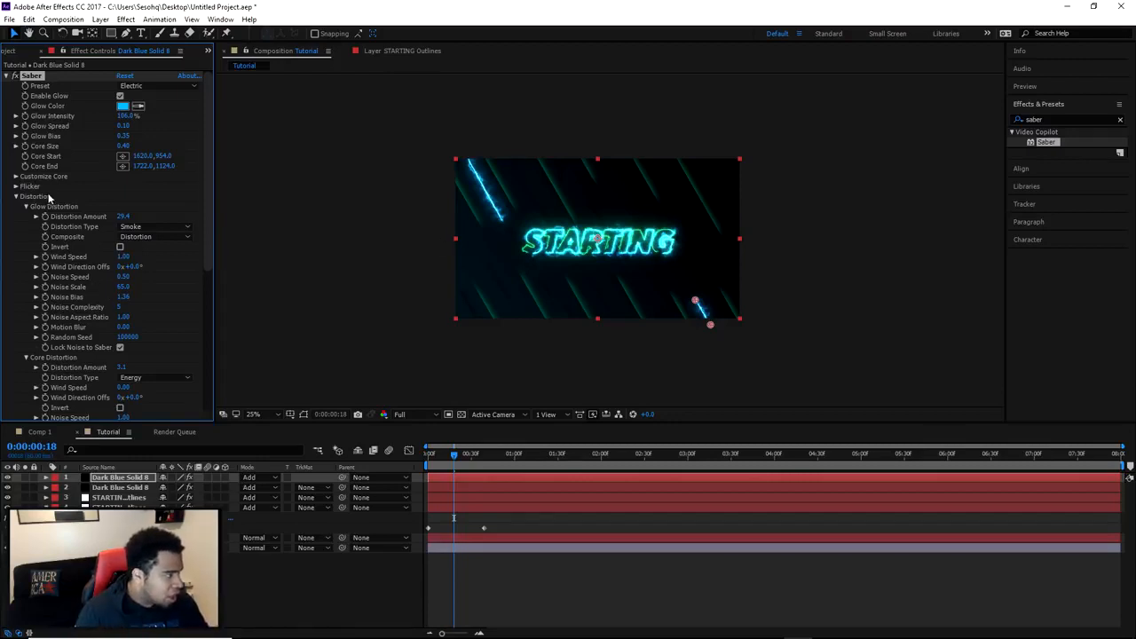
Set the Saber End Offset of the lower-right streak to 0% in its Customize Core settings.
left_click(18, 197)
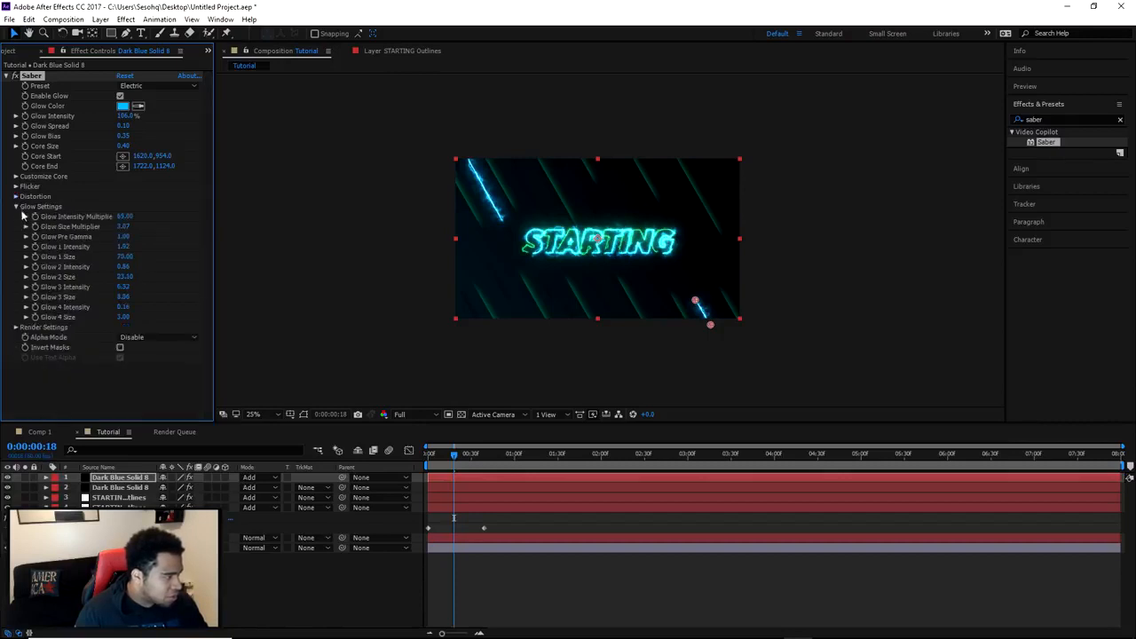
left_click(16, 205)
left_click(15, 176)
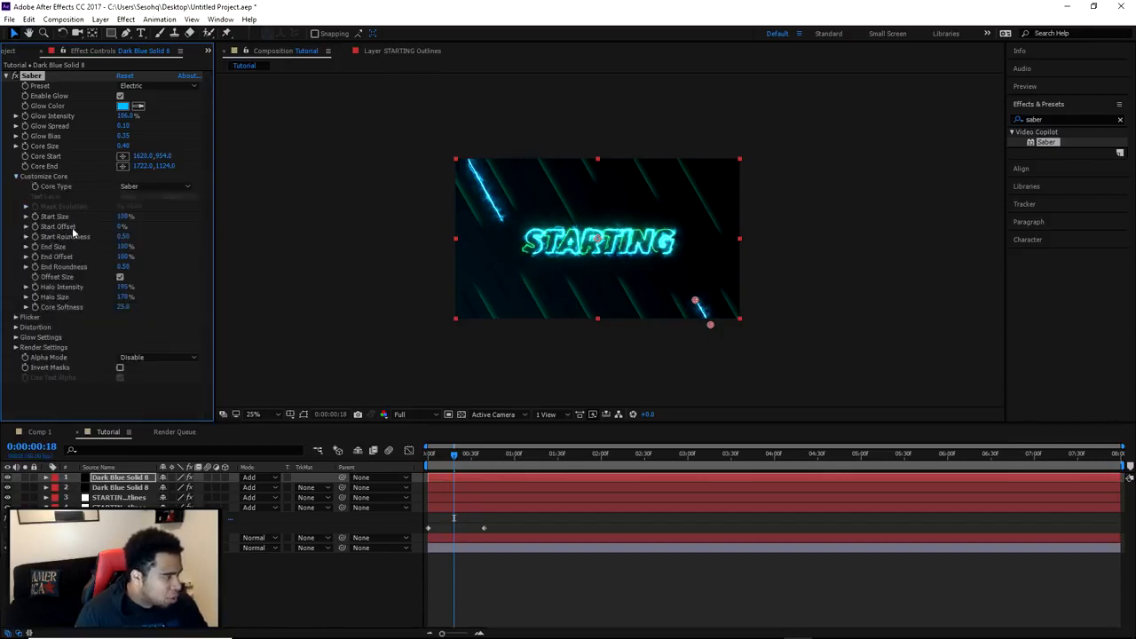
left_click_drag(122, 257, 78, 254)
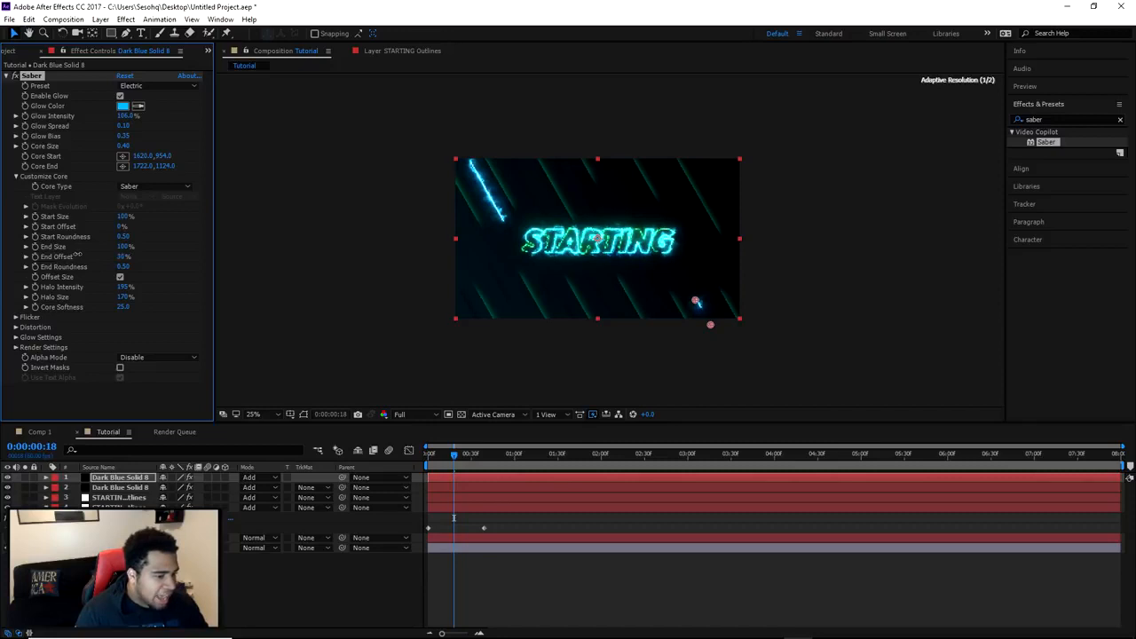
mouse_move(3, 255)
left_mouse_down()
mouse_move(244, 282)
mouse_move(37, 267)
mouse_move(71, 266)
mouse_move(4, 253)
left_mouse_up()
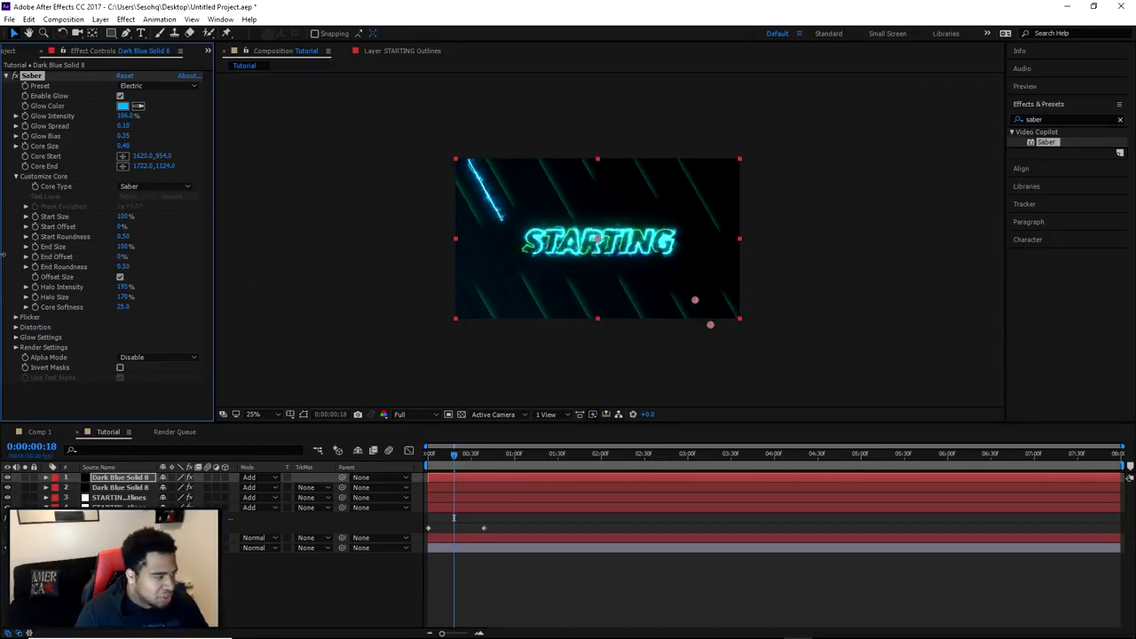
left_click(756, 323)
left_click(59, 258)
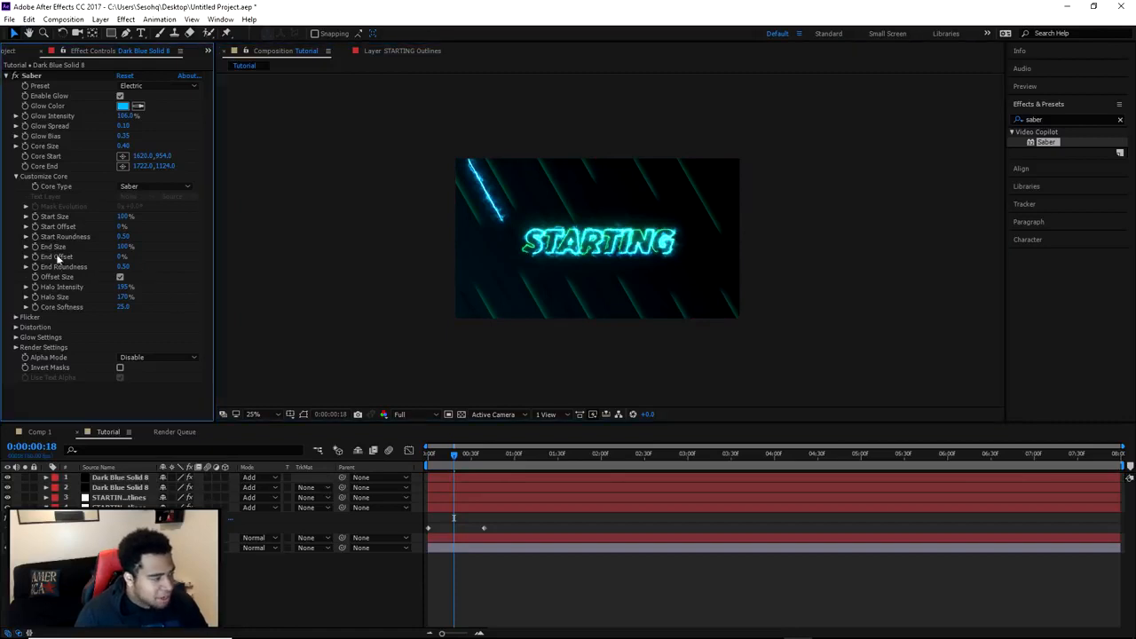
Keyframe the lower-right streak's End Offset from 0% at 0:00:00:00 to 100% at 0:00:02:30.
left_click_drag(452, 454, 427, 454)
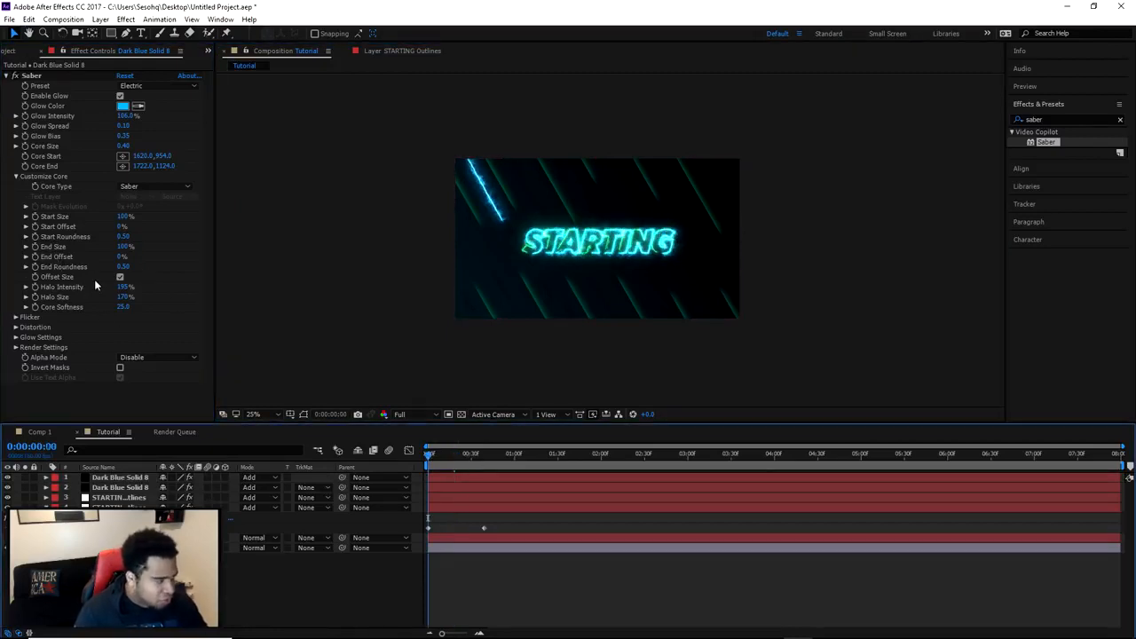
left_click(39, 259)
key("space")
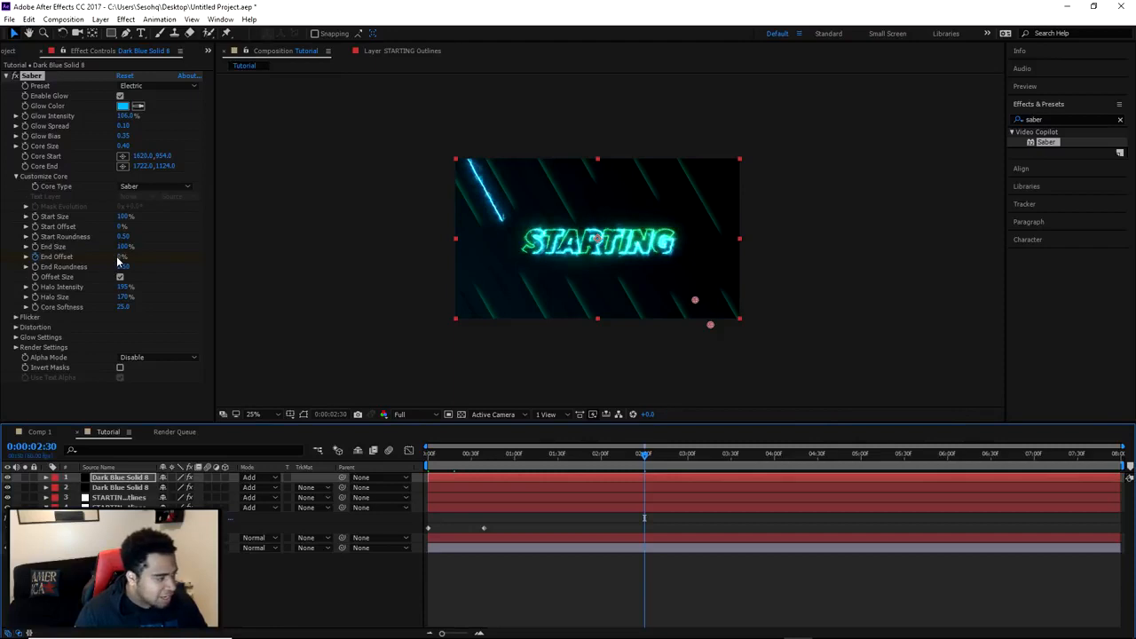
left_click_drag(121, 257, 179, 259)
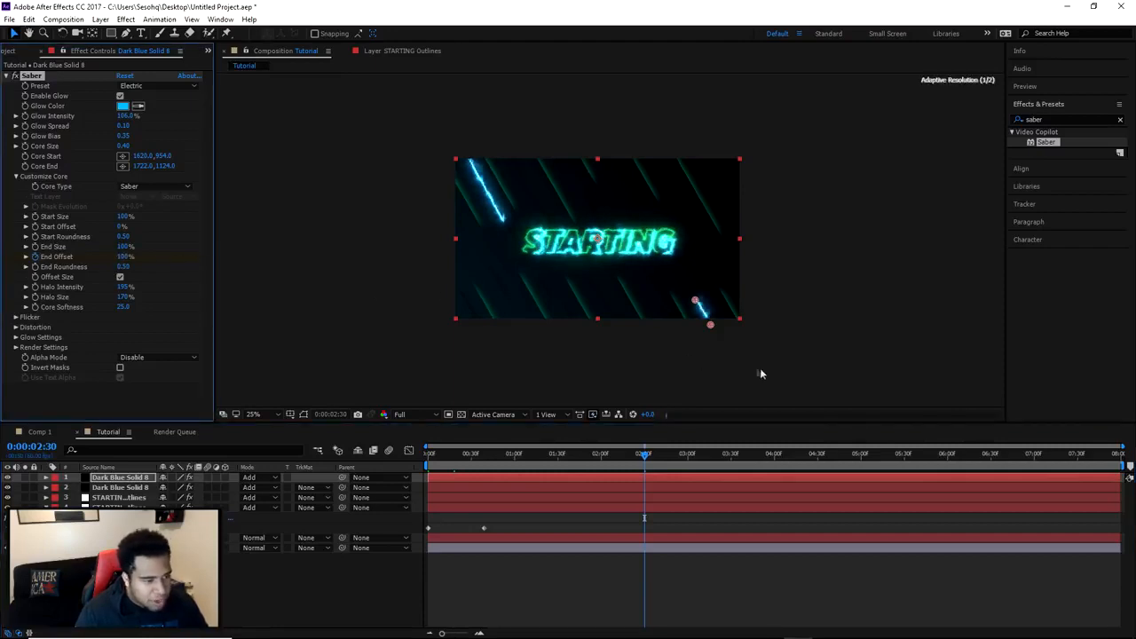
scroll(756, 372, "up", 3)
scroll(837, 284, "down", 2)
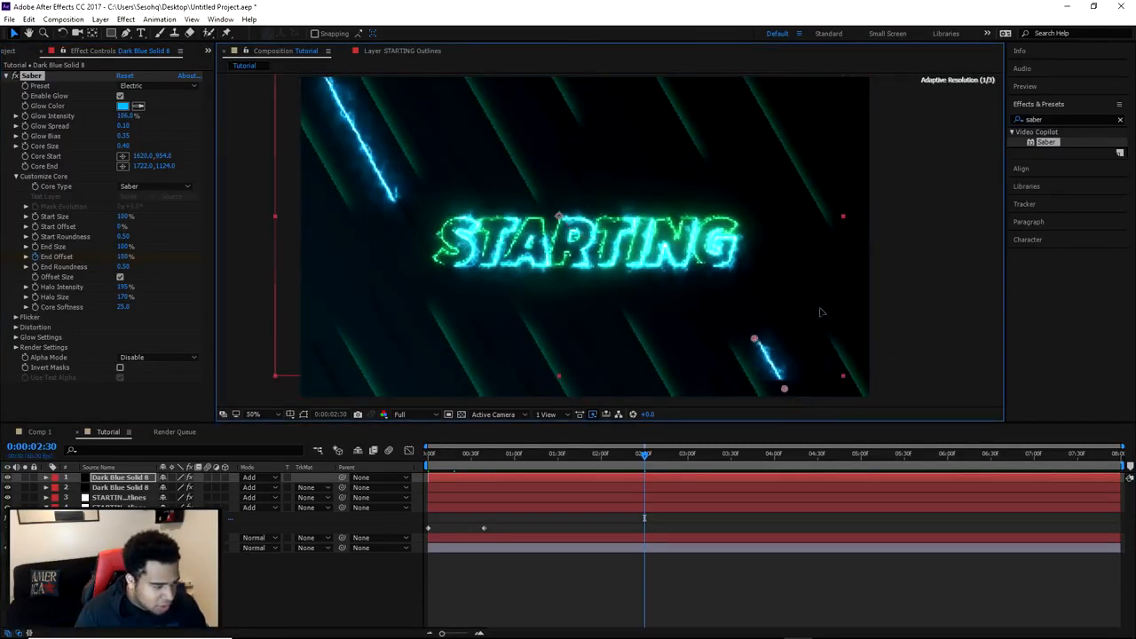
left_click_drag(939, 332, 880, 274)
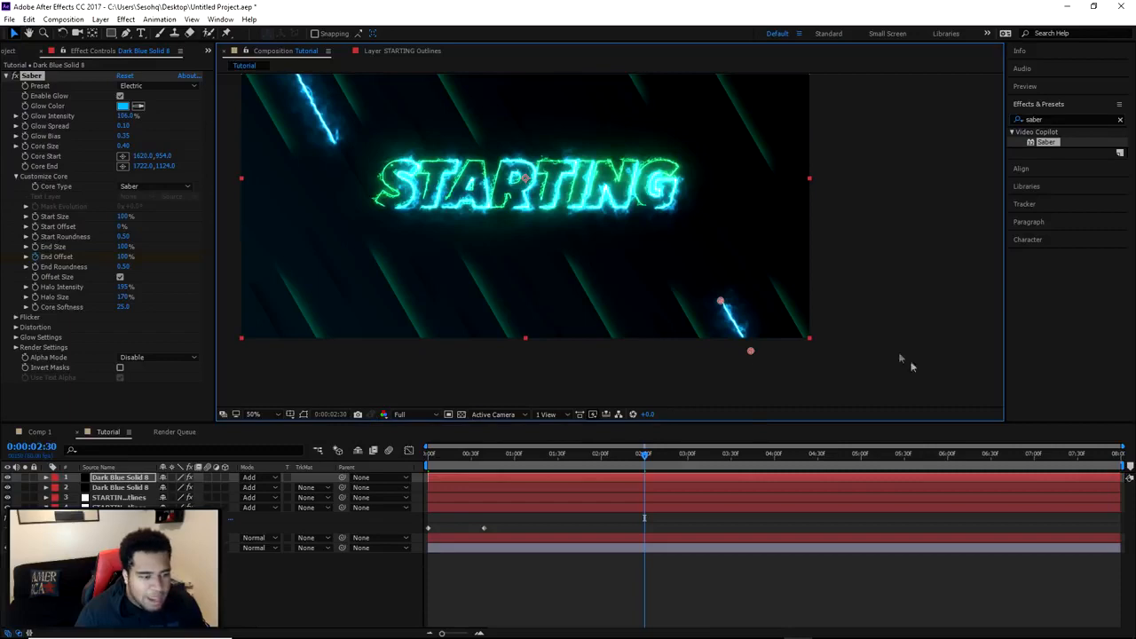
Check the lower-right streak's growth at several times between 0:00:00:00 and 0:00:02:12.
key("period")
left_click_drag(645, 460, 424, 460)
scroll(710, 345, "down", 1)
key("h")
left_click_drag(752, 350, 717, 347)
key("v")
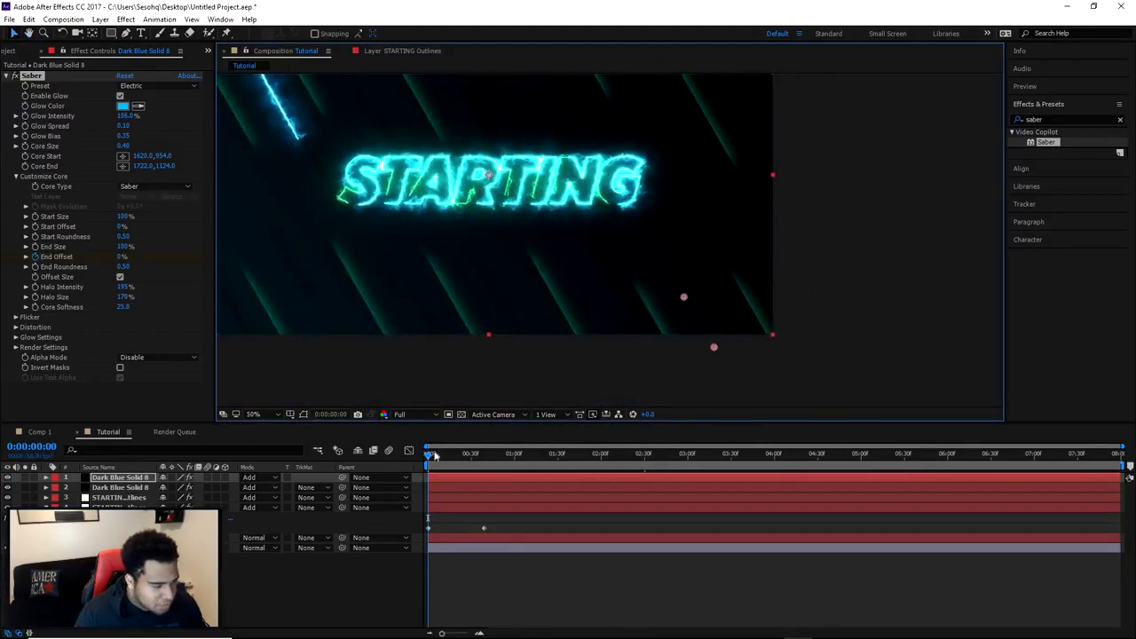
left_click(456, 452)
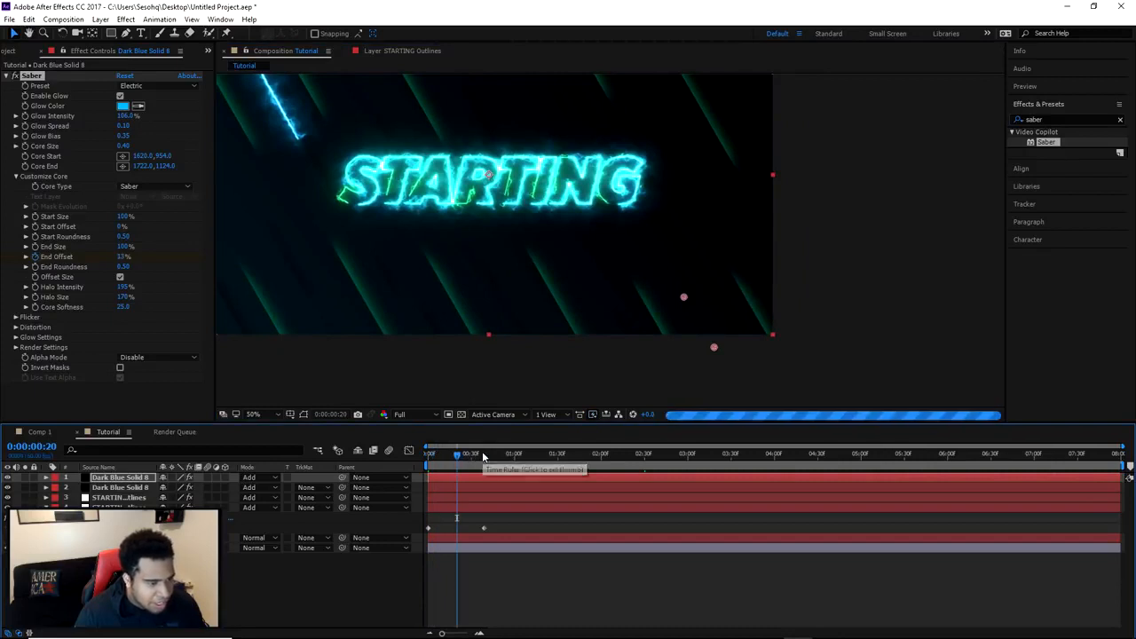
left_click(483, 455)
left_click(530, 455)
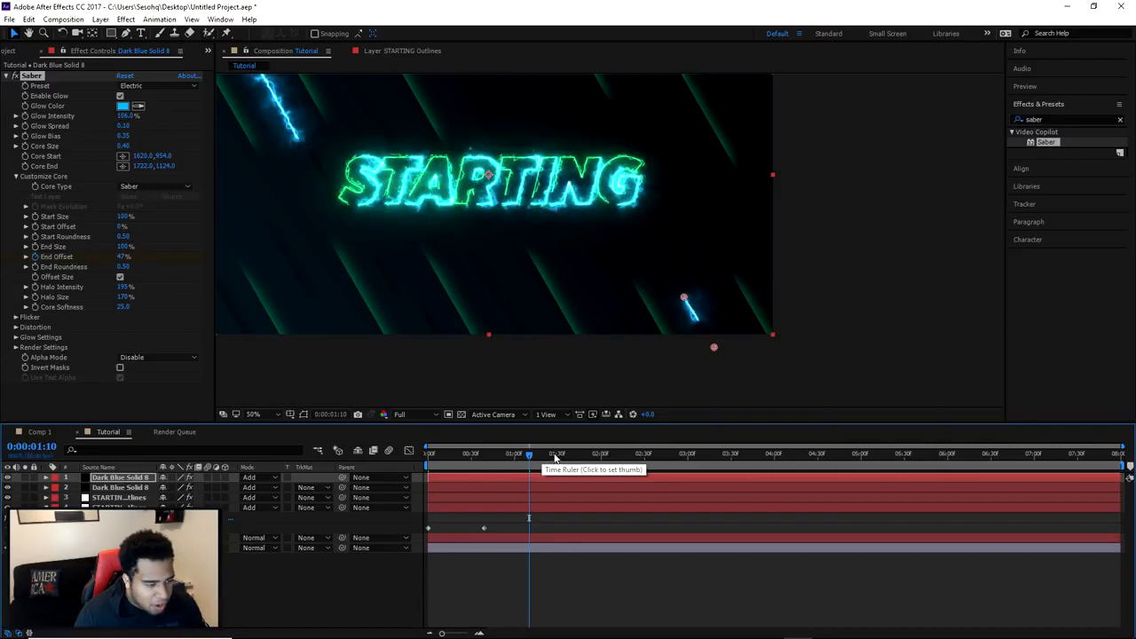
left_click(565, 455)
left_click(619, 454)
scroll(623, 408, "down", 3)
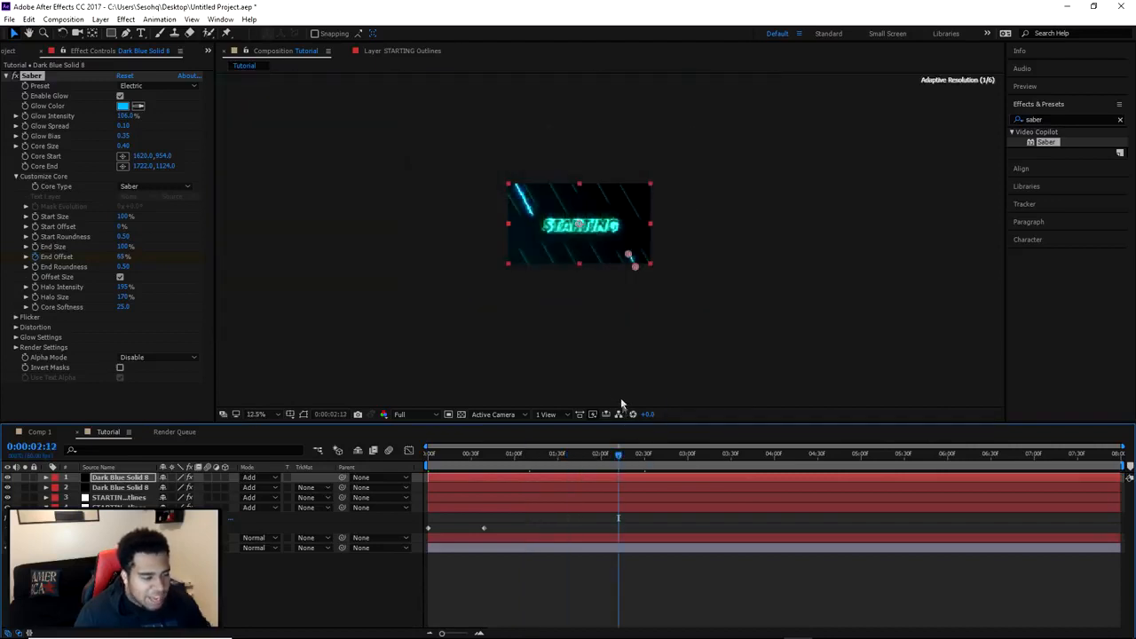
scroll(618, 379, "up", 4)
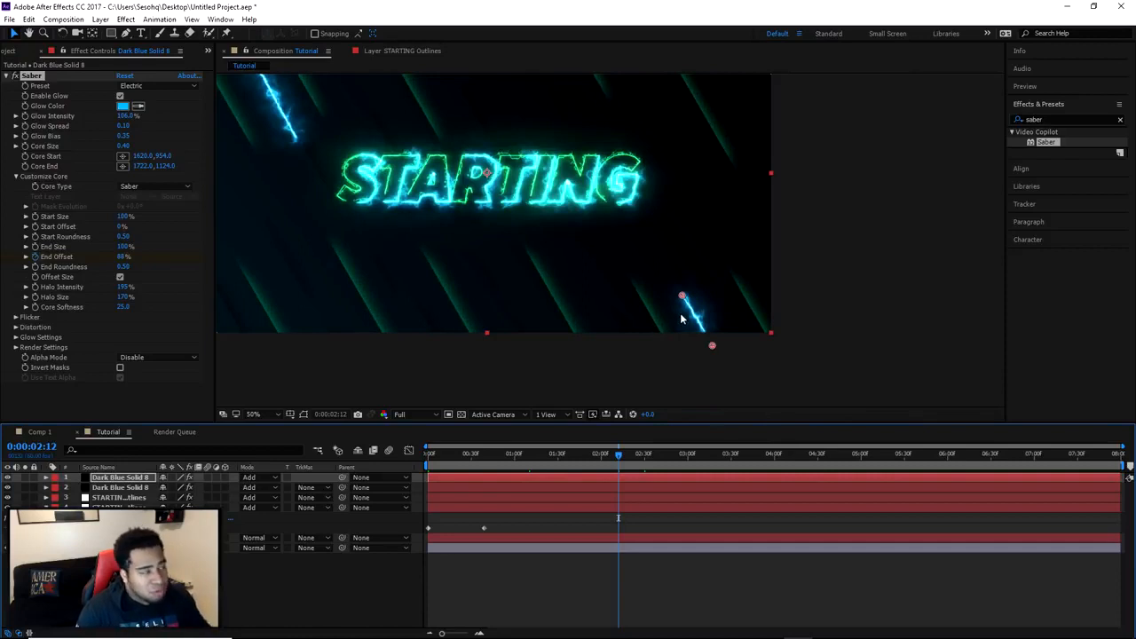
left_click_drag(591, 267, 659, 304)
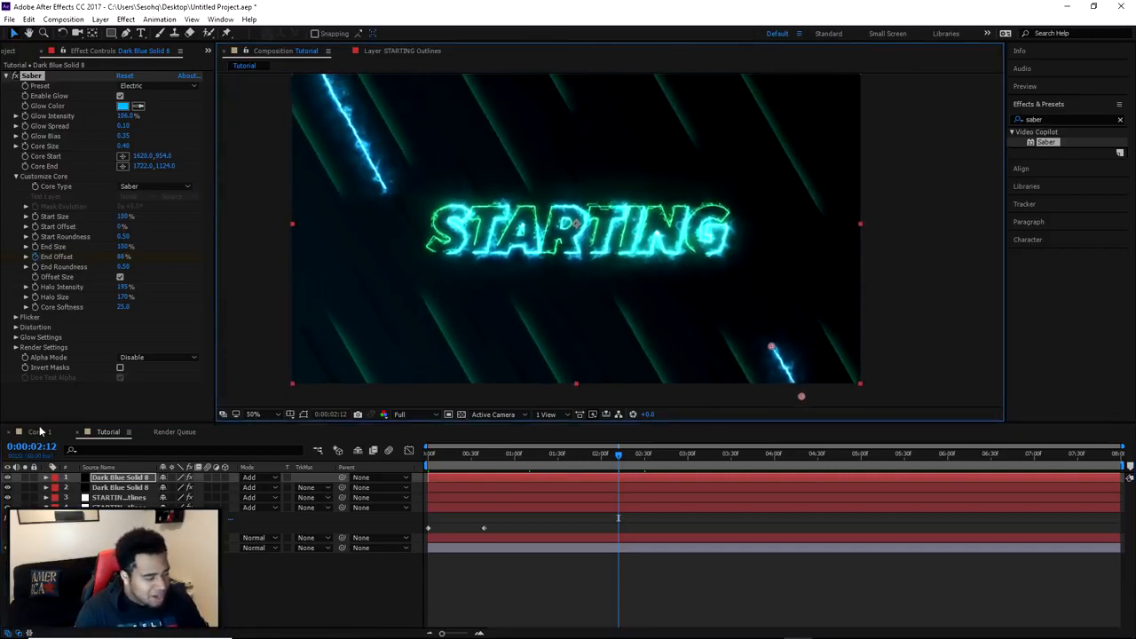
Compare with Comp 1 and change the lower-right streak's Saber Glow Color to the green sampled from the STARTING text.
left_click(39, 431)
left_click(504, 283)
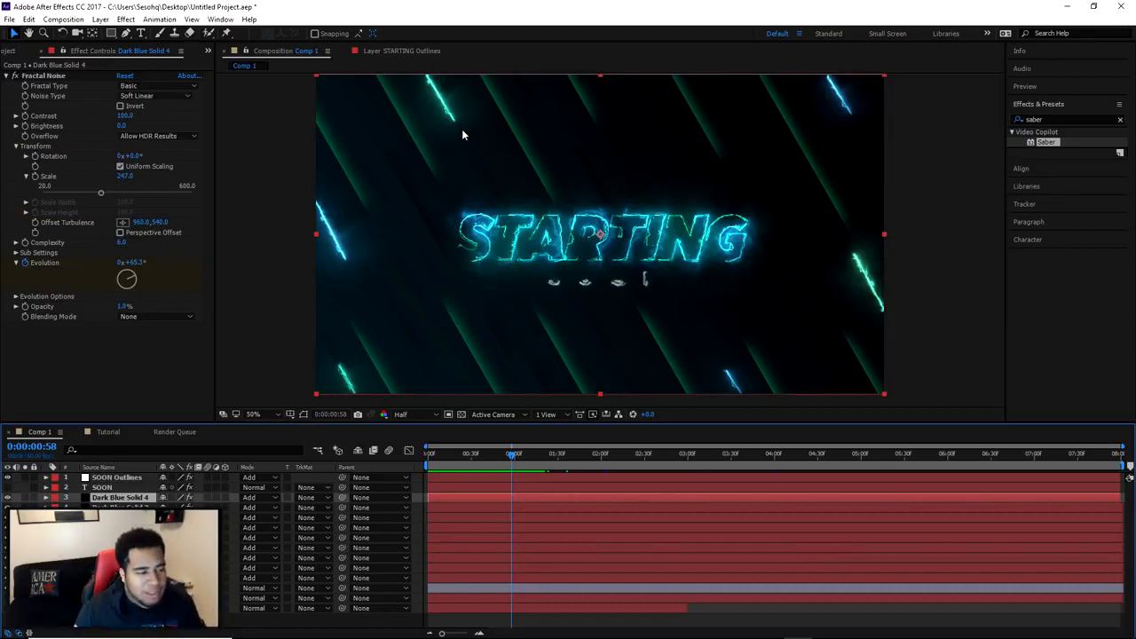
left_click(108, 432)
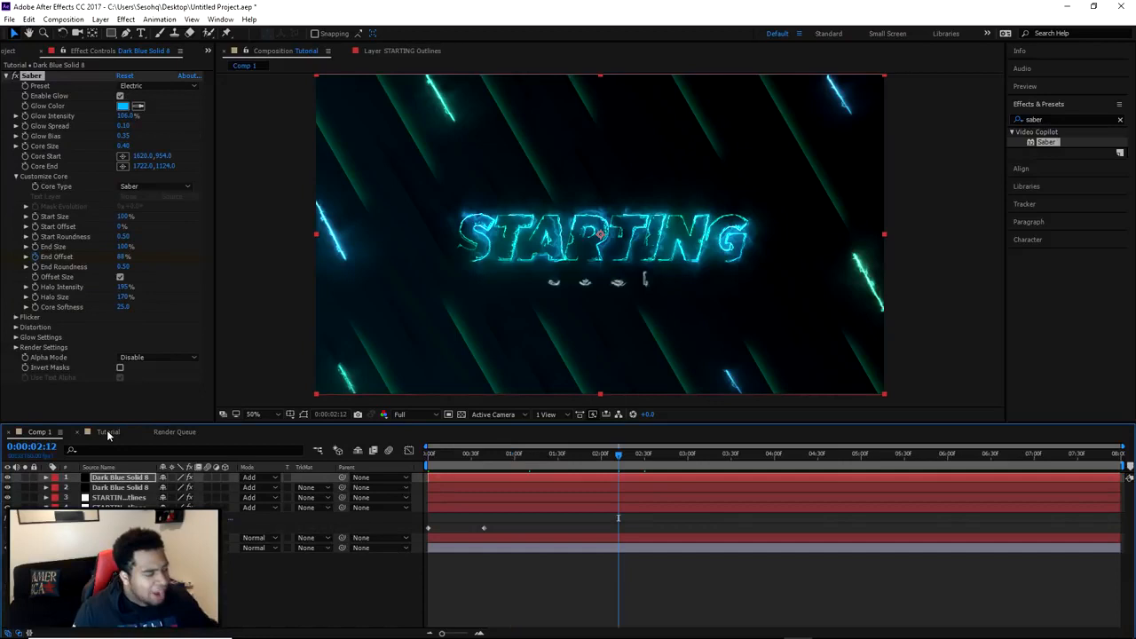
left_click(939, 323)
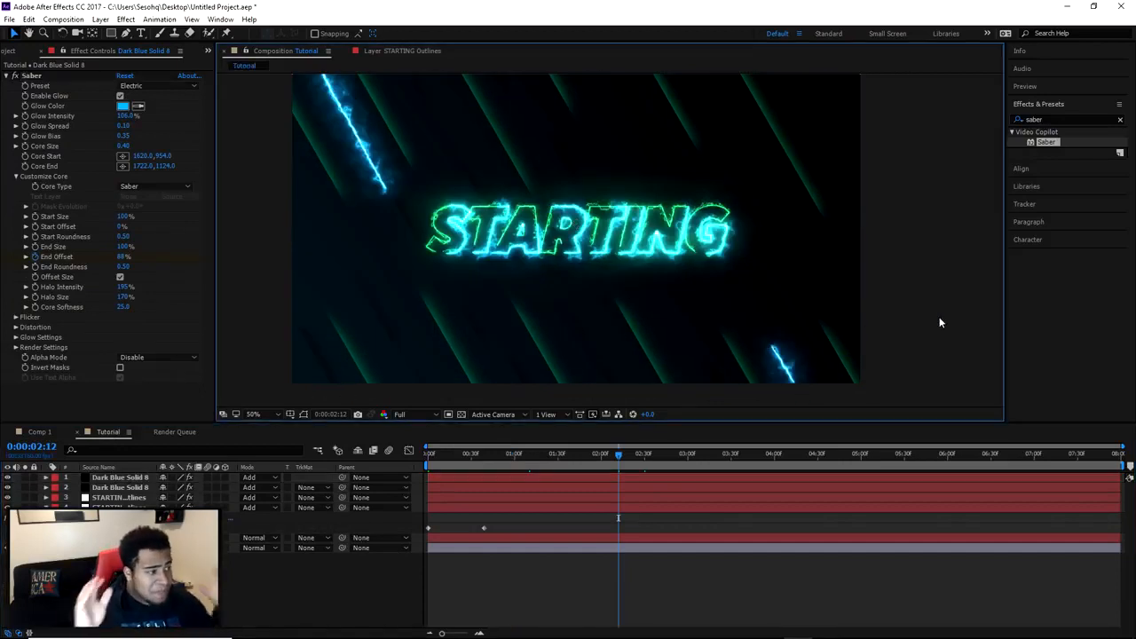
left_click(123, 105)
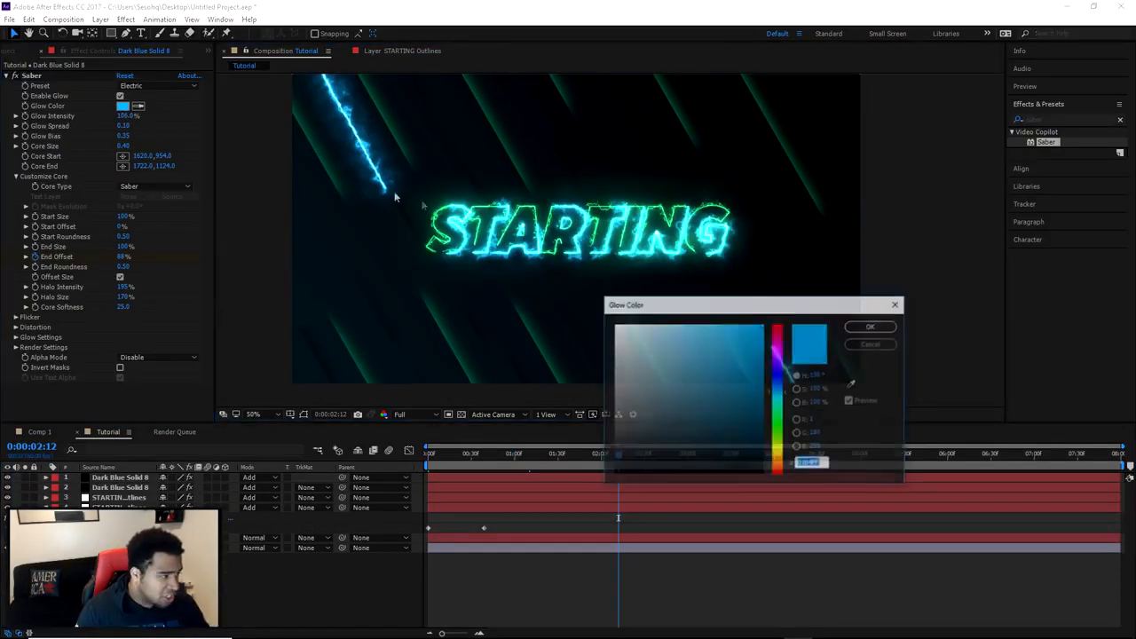
left_click(850, 381)
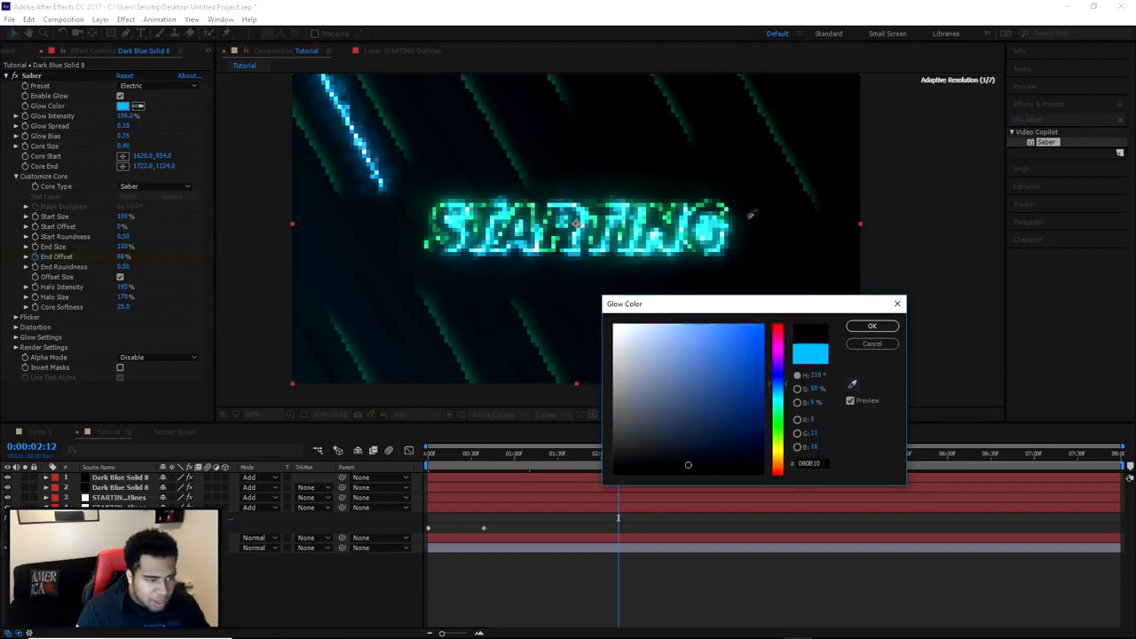
left_click(707, 200)
left_click(872, 326)
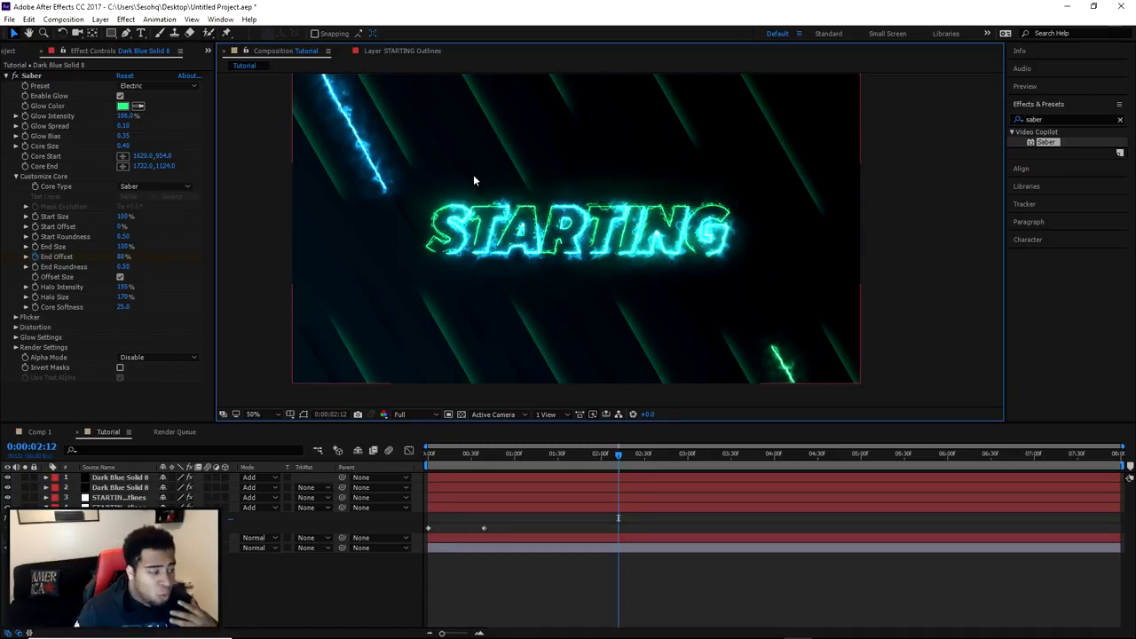
Keyframe the End Offset of the green Energize STARTING outlines layer from 50% at 0:00:00:02 to 100% at 0:00:03:30.
left_click(35, 433)
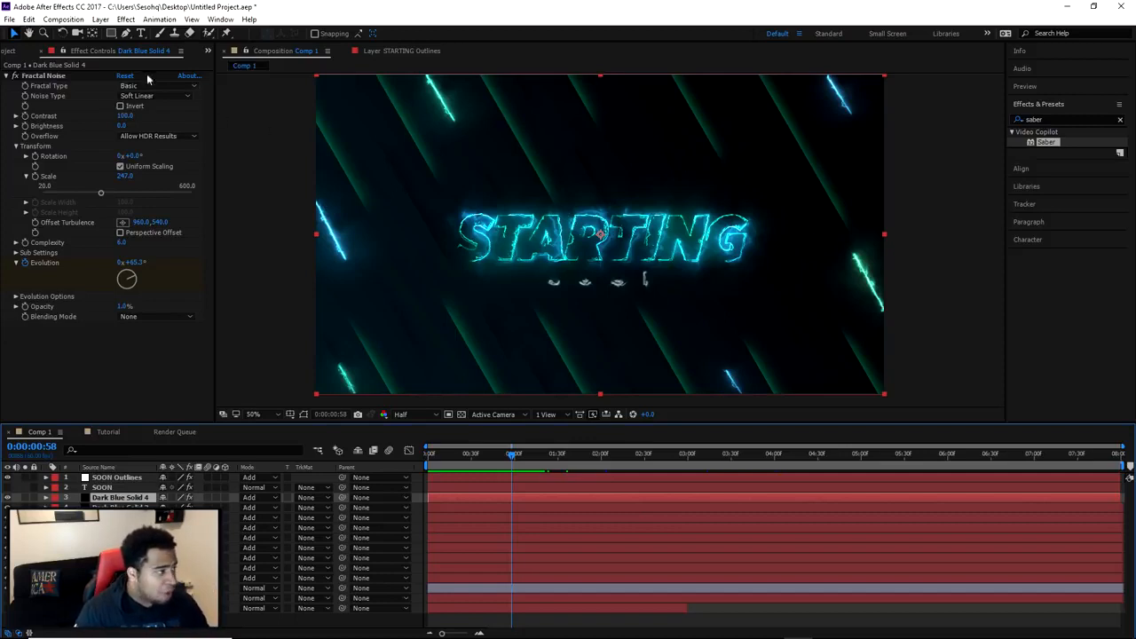
left_click(107, 432)
left_click(118, 497)
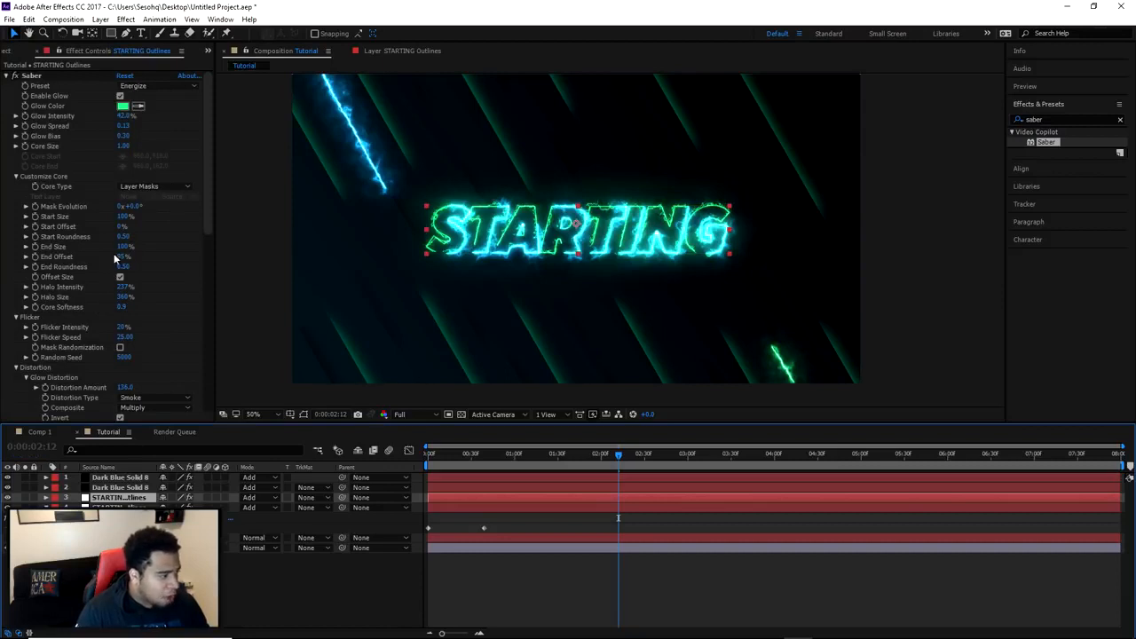
left_click(121, 506)
left_click(121, 500)
left_click(120, 507)
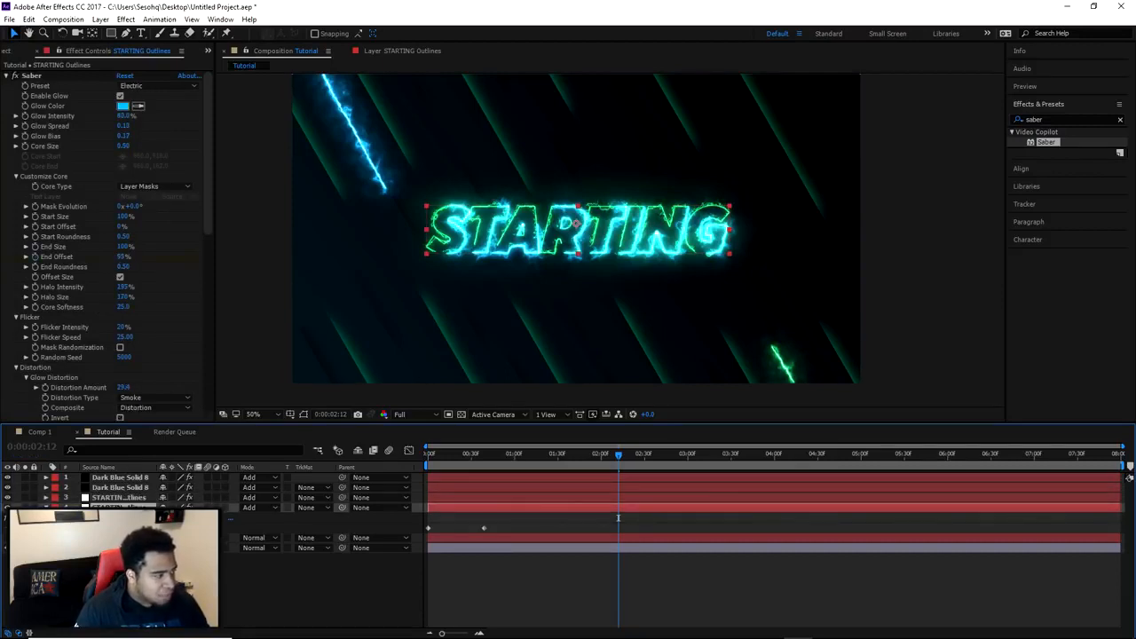
left_click(119, 487)
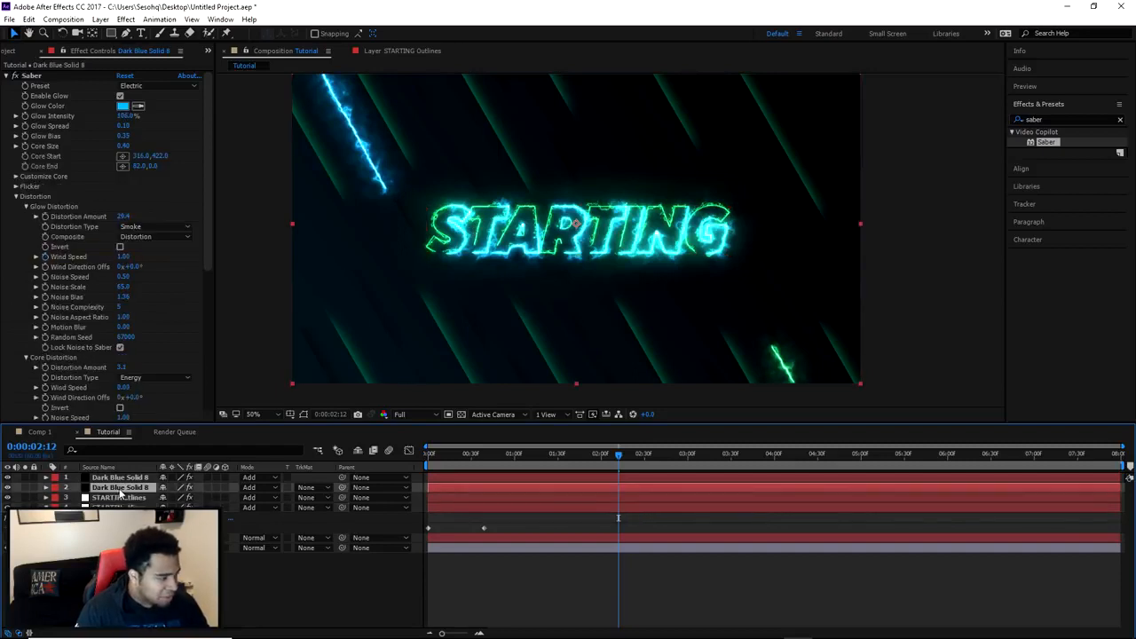
left_click(127, 498)
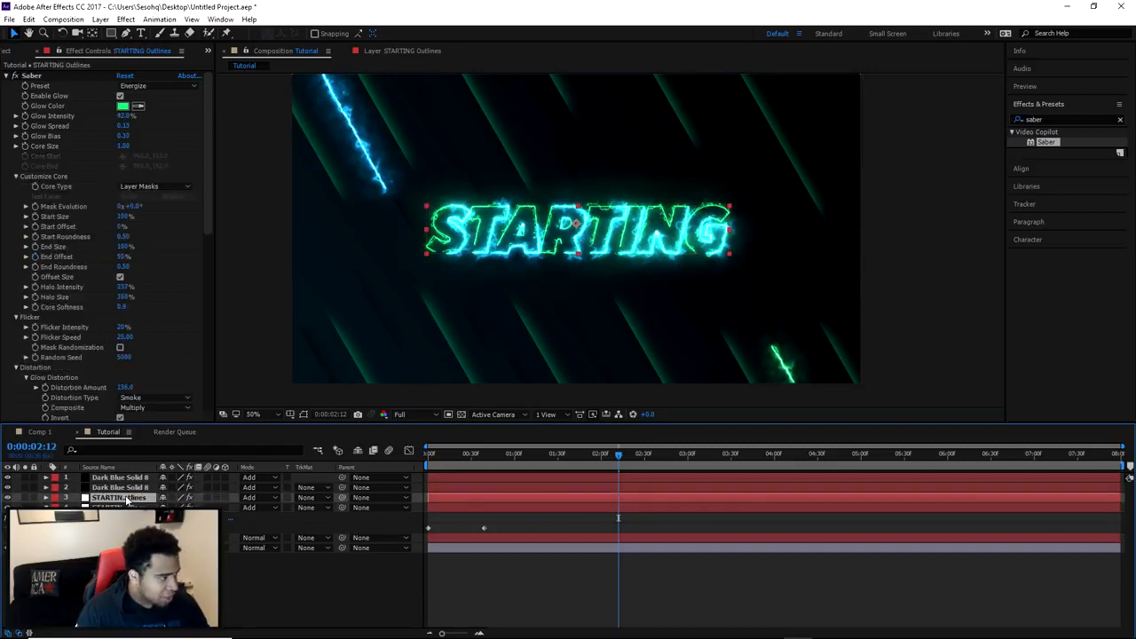
left_click_drag(587, 457, 430, 457)
left_click(35, 257)
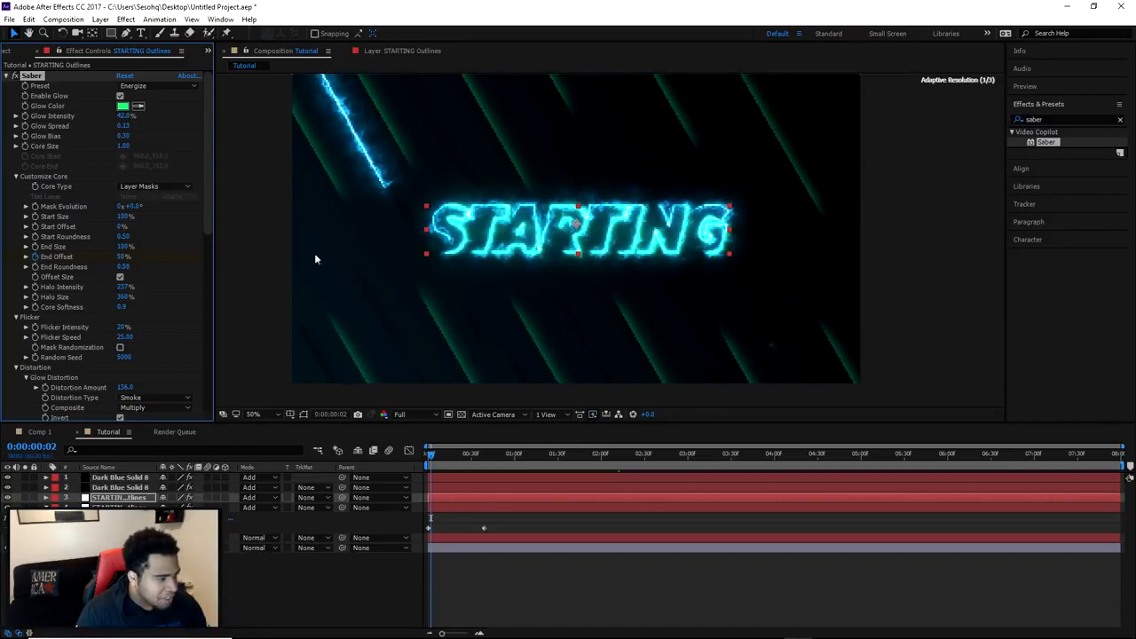
left_click(730, 458)
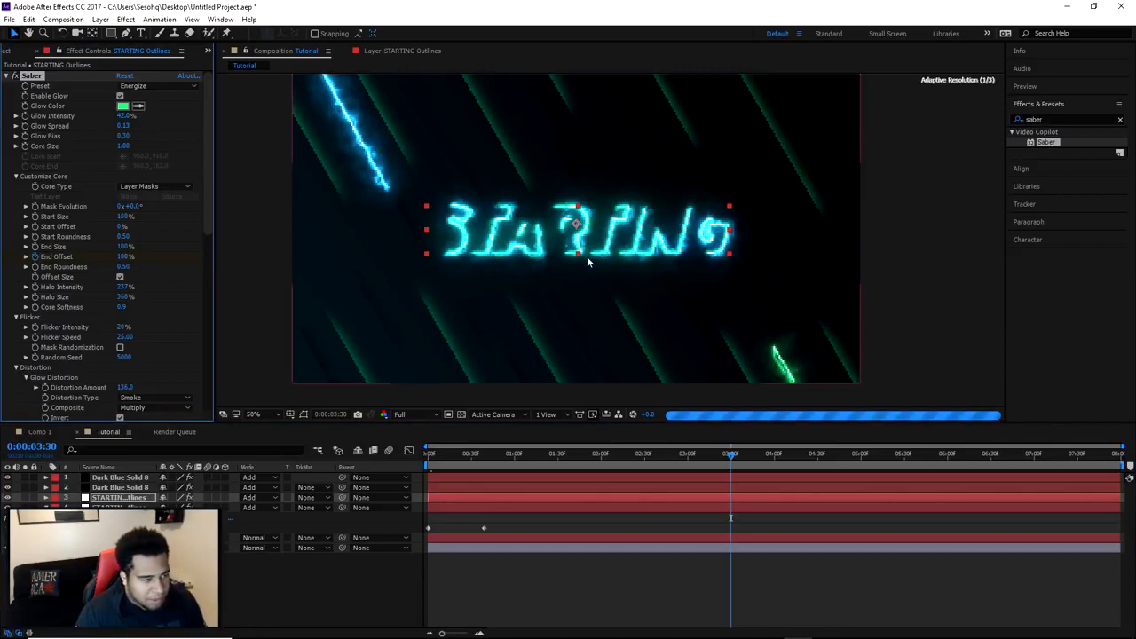
Reveal the green STARTING outlines layer's keyframes and review its End Offset animation at 0:00:00:40, 0:00:03:30 and the start.
left_click_drag(525, 458, 485, 461)
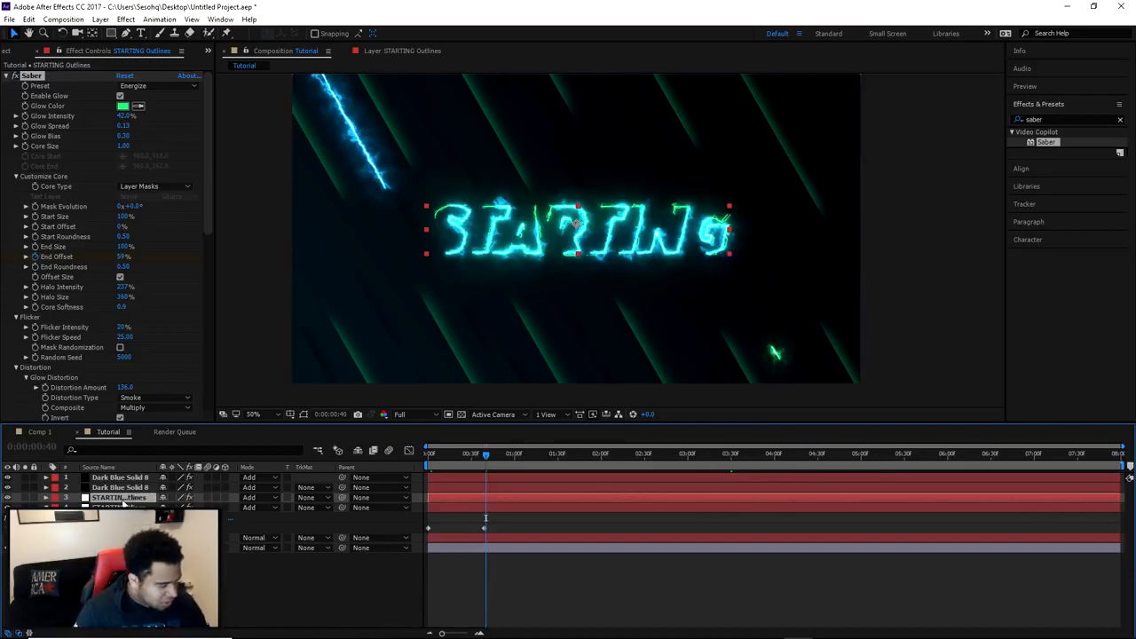
left_click(123, 498)
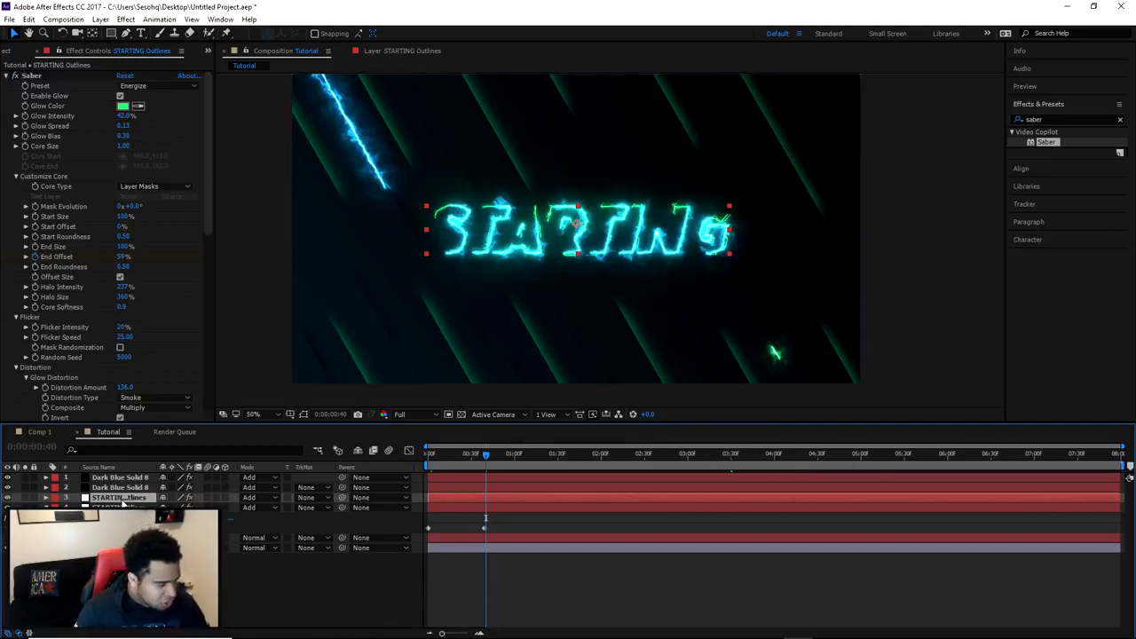
left_click(97, 254)
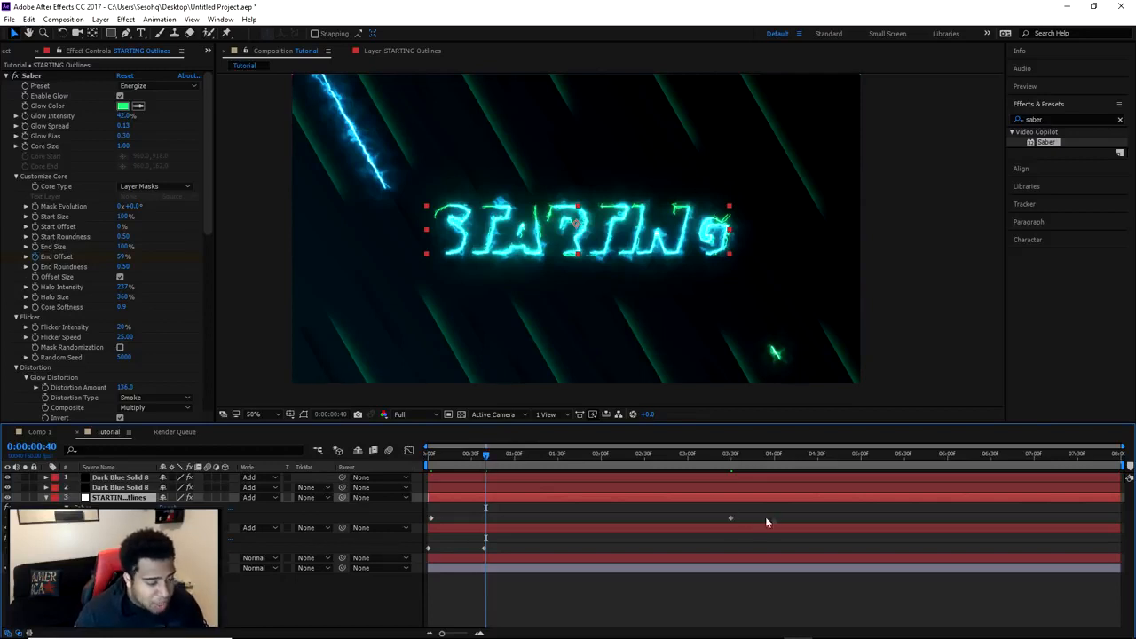
left_click(432, 518)
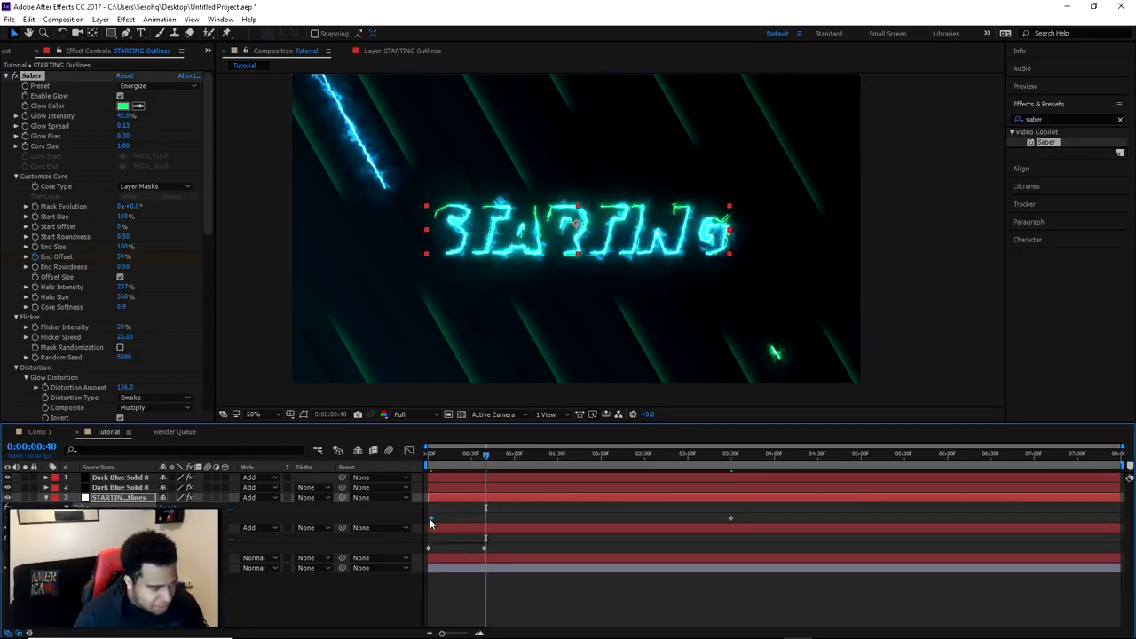
left_click(729, 453)
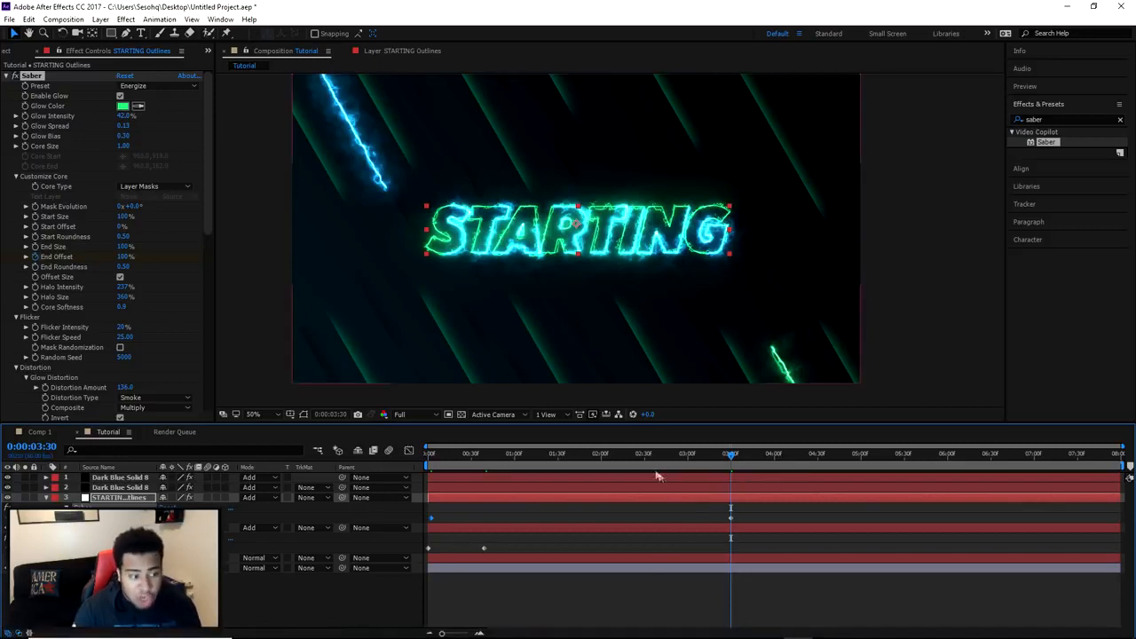
key("Home")
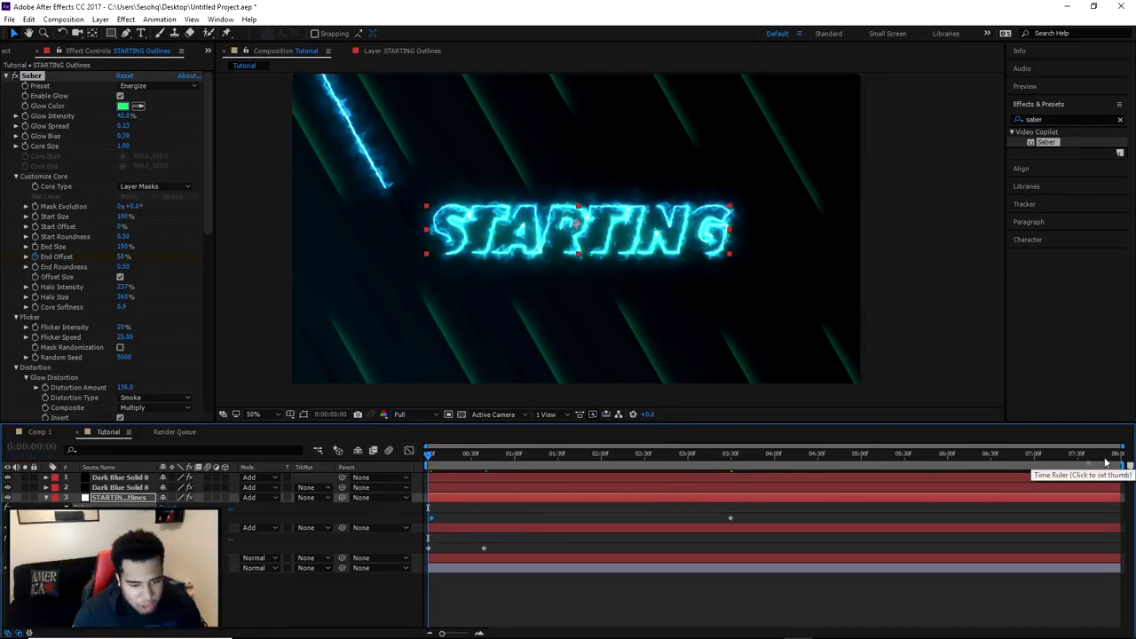
Paste the 50% End Offset keyframe of the green STARTING outlines layer at 0:00:07:58 near the composition's end.
left_click(1116, 454)
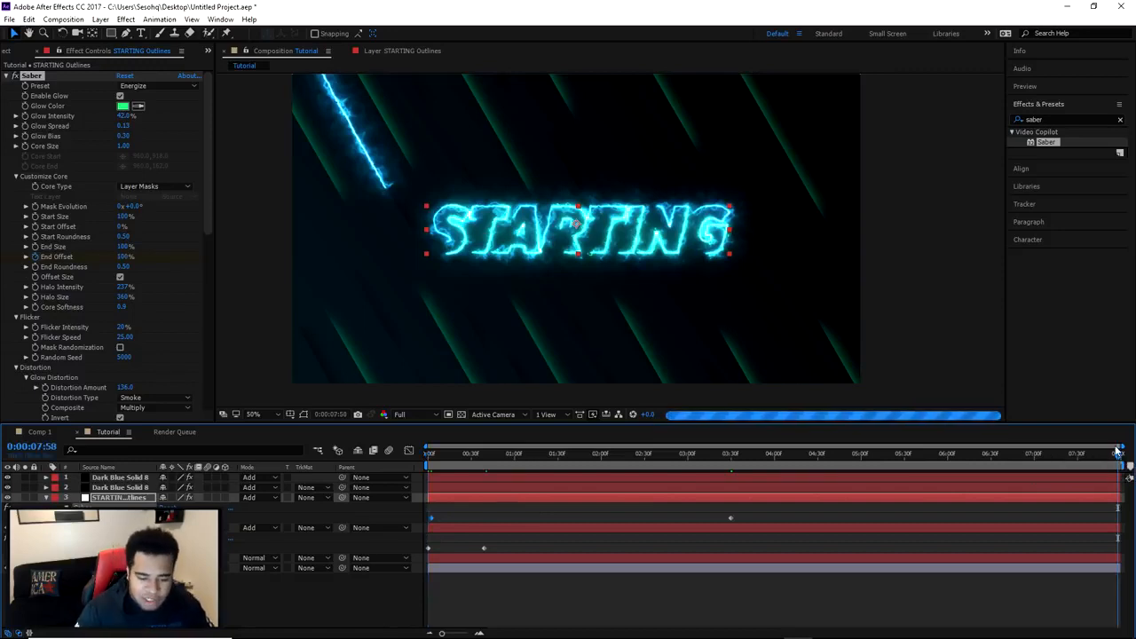
key("ctrl+v")
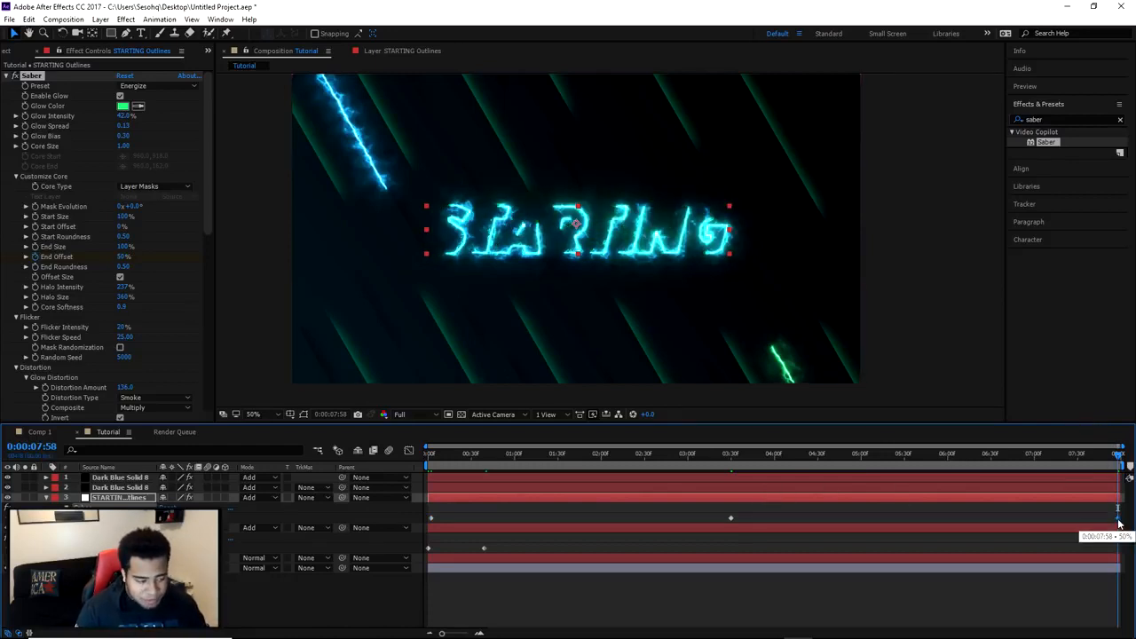
mouse_move(1092, 455)
left_mouse_down()
mouse_move(799, 438)
mouse_move(412, 437)
mouse_move(530, 455)
mouse_move(407, 451)
mouse_move(1117, 473)
left_mouse_up()
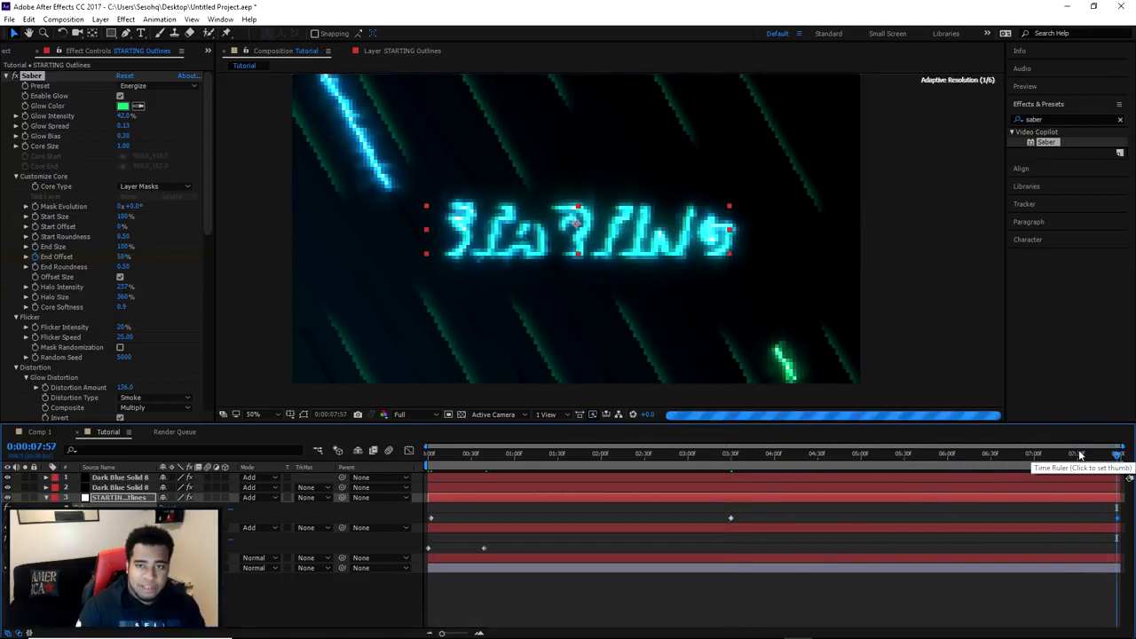
Review the green STARTING outlines' End Offset animation at the start, around 0:00:03:31 and at 0:00:07:35.
left_click(735, 458)
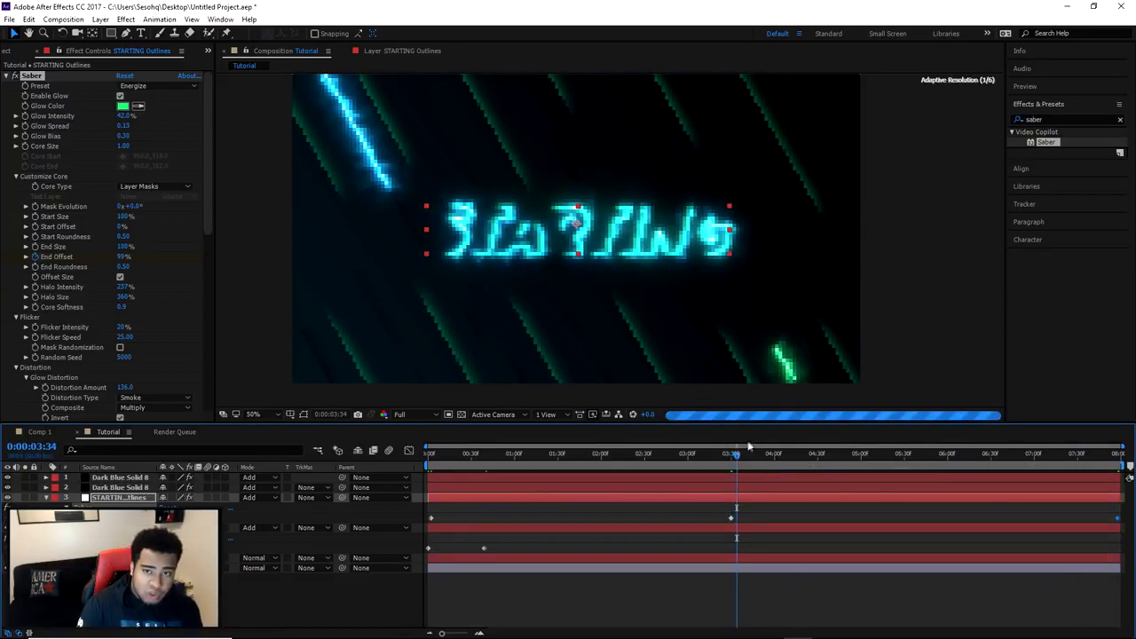
mouse_move(738, 457)
left_mouse_down()
mouse_move(1048, 474)
mouse_move(1075, 464)
mouse_move(733, 453)
left_mouse_up()
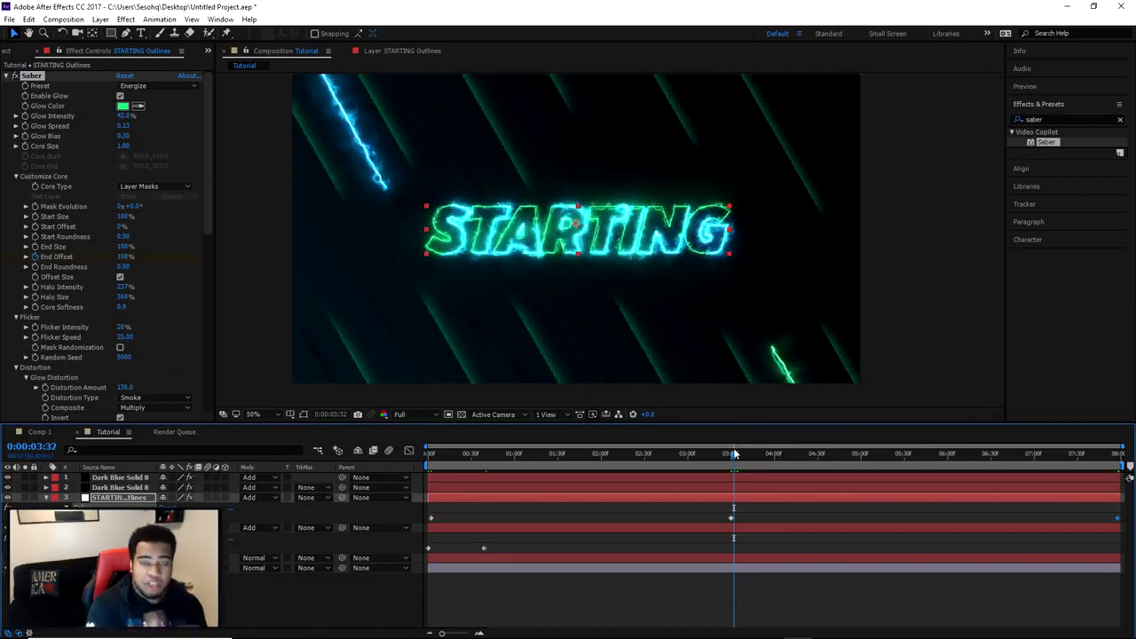
key("space")
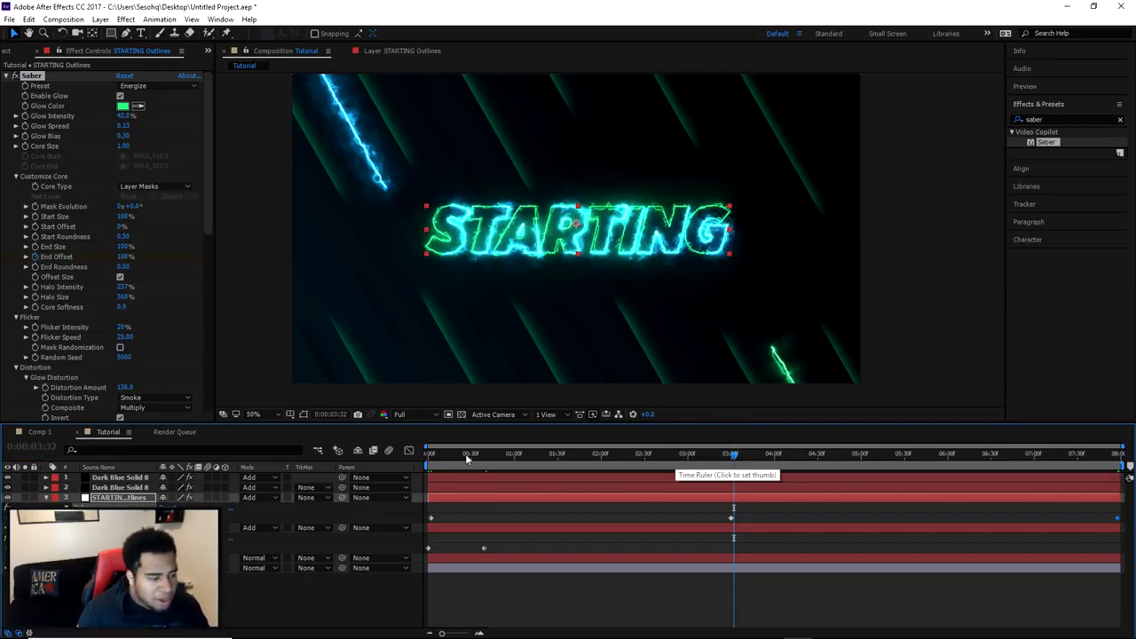
left_click_drag(454, 457, 418, 464)
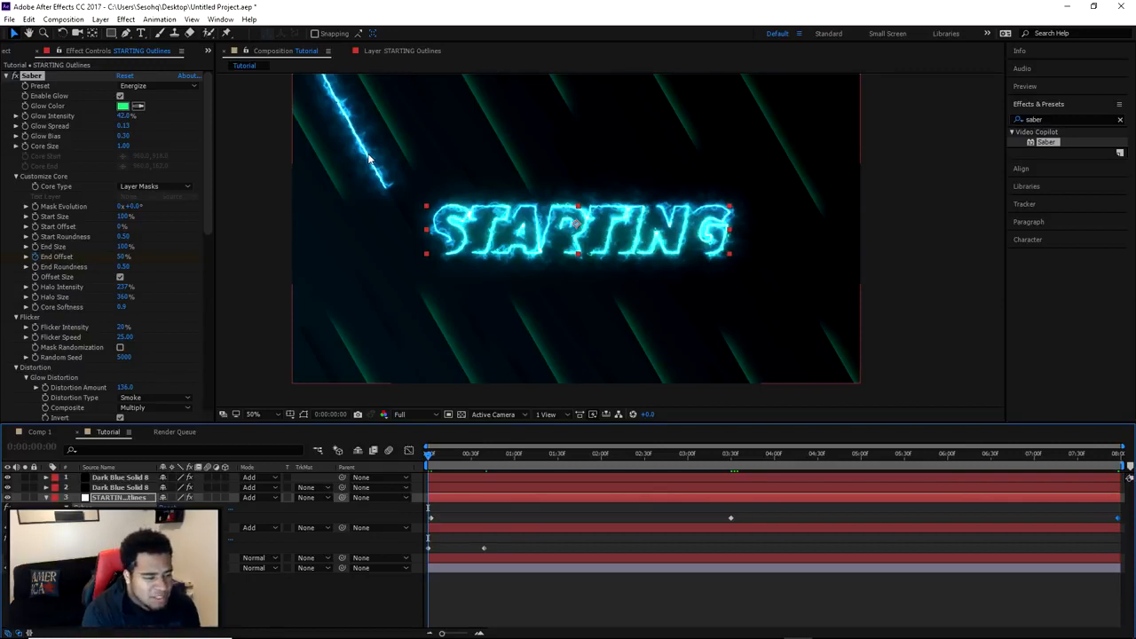
left_click(428, 455)
left_click_drag(429, 458, 416, 452)
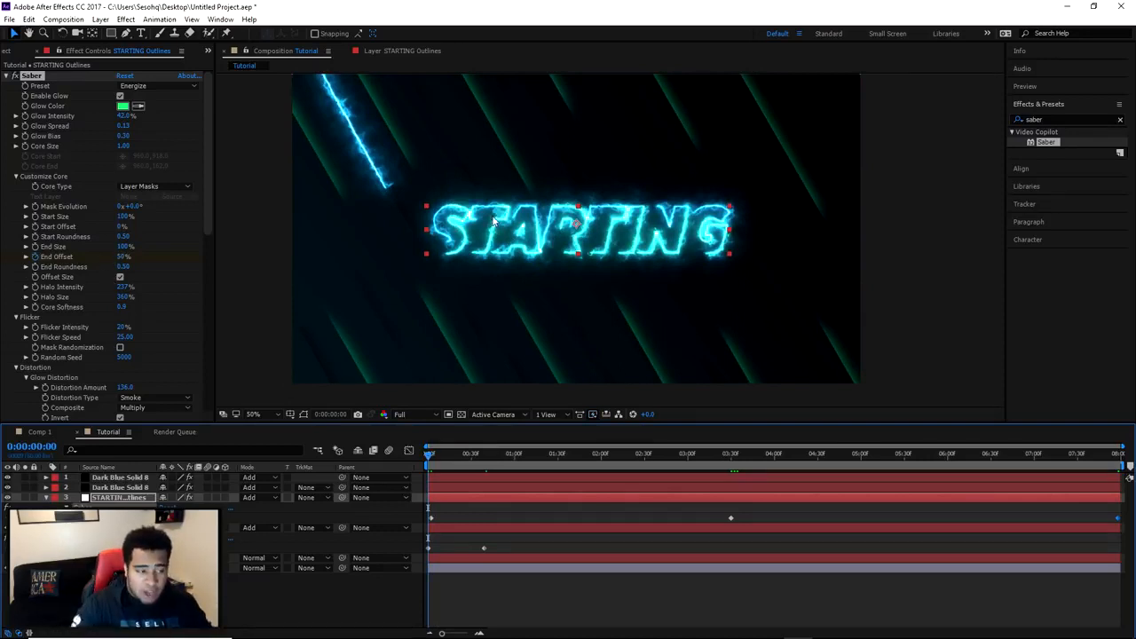
left_click_drag(442, 455, 732, 456)
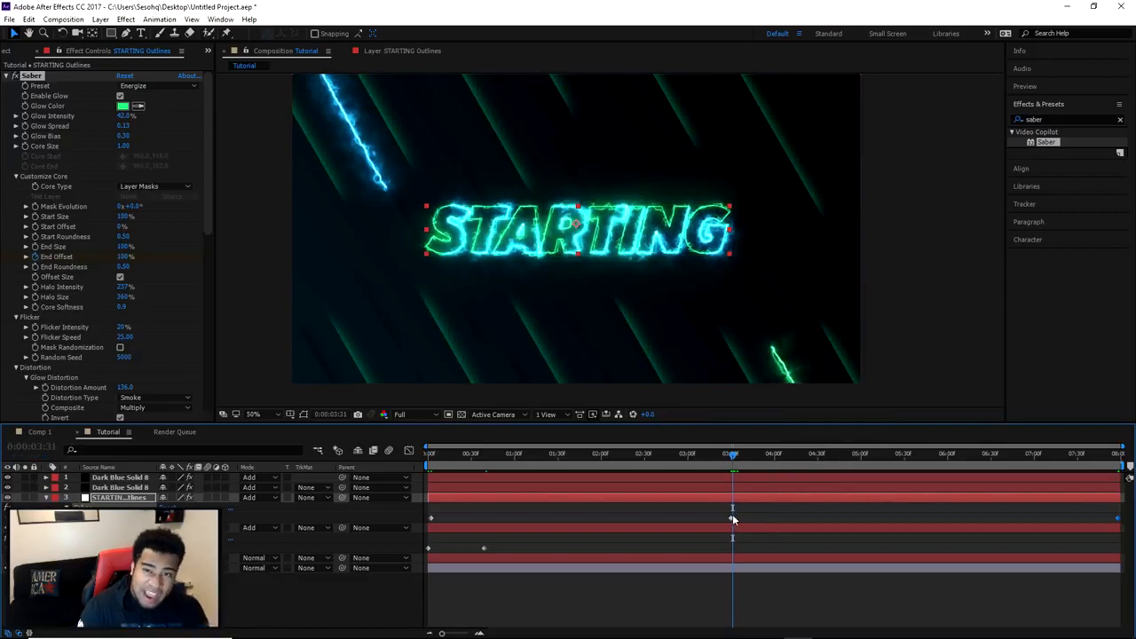
left_click_drag(732, 456, 284, 425)
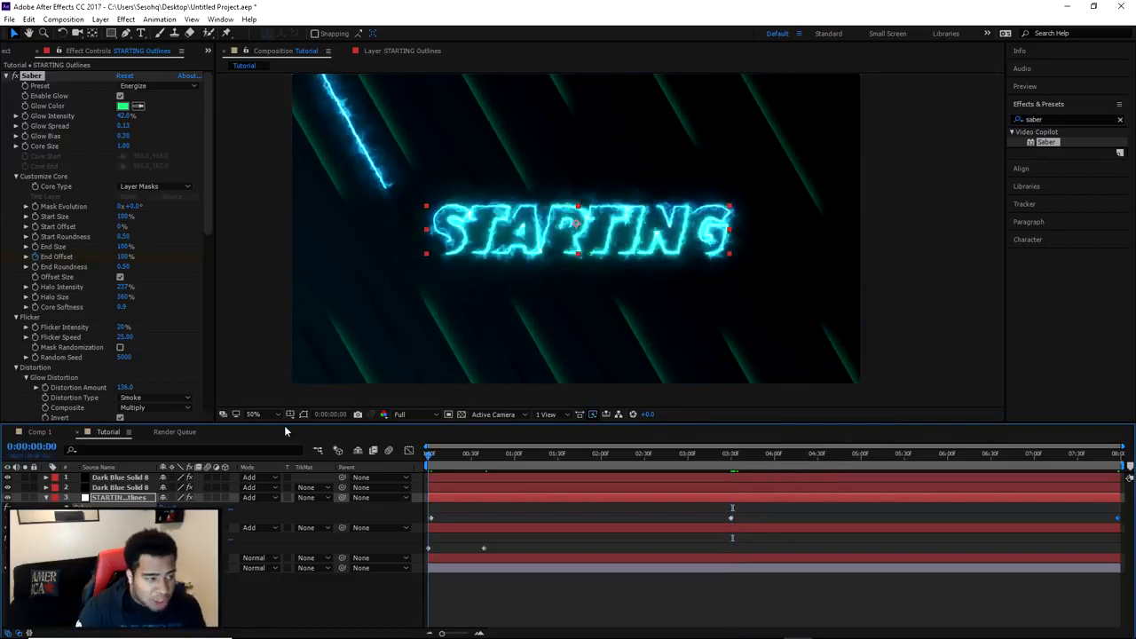
left_click_drag(428, 454, 236, 444)
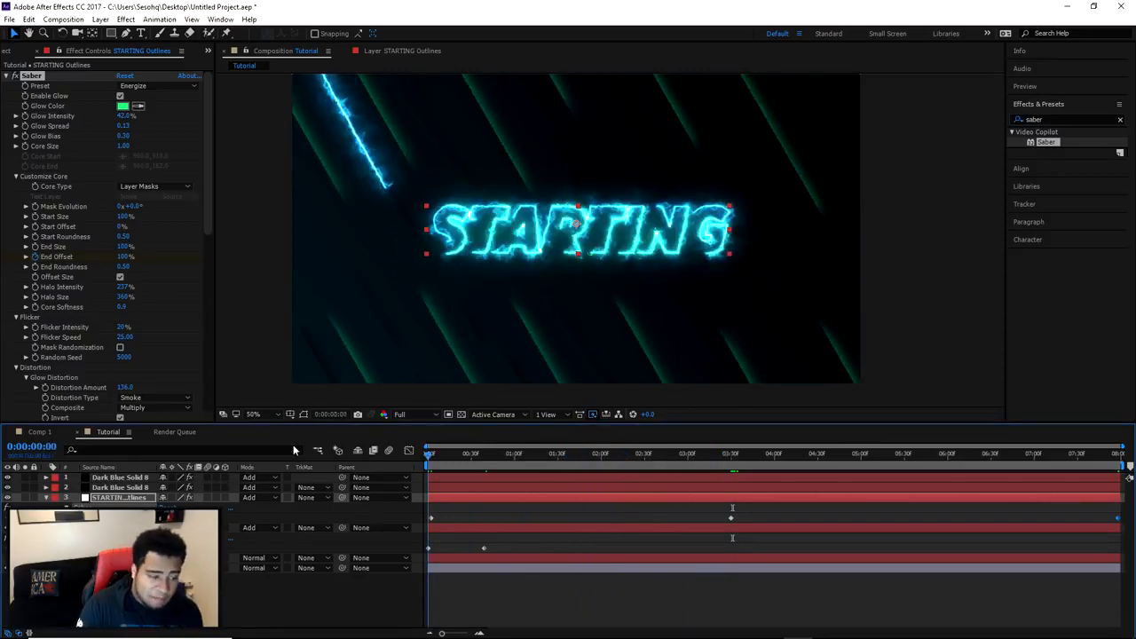
left_click_drag(429, 456, 1083, 457)
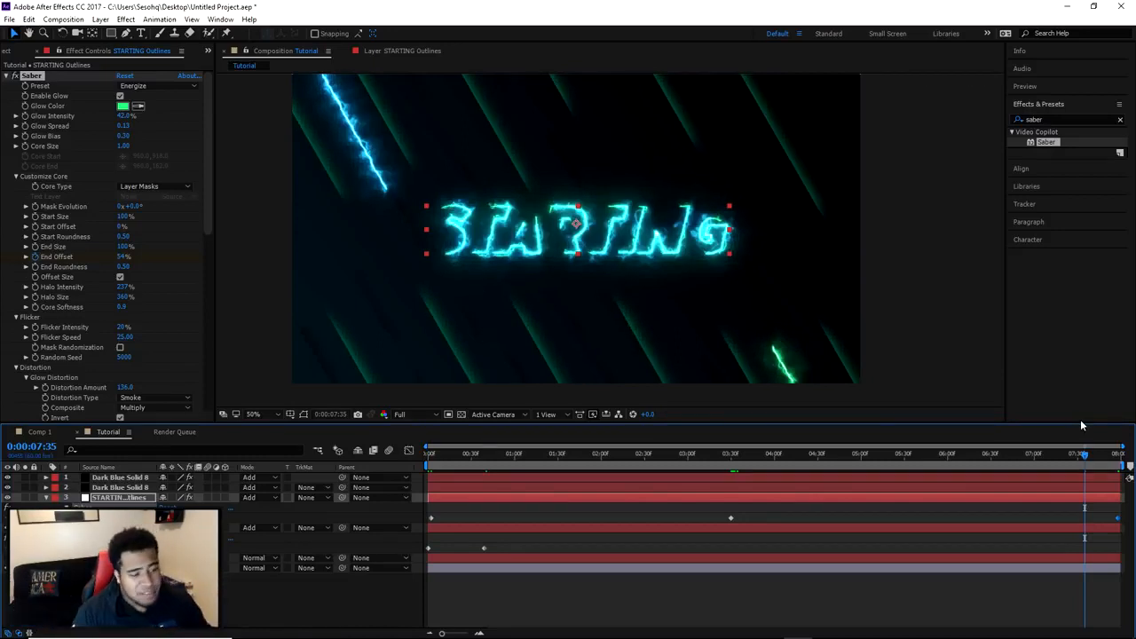
left_click(731, 451)
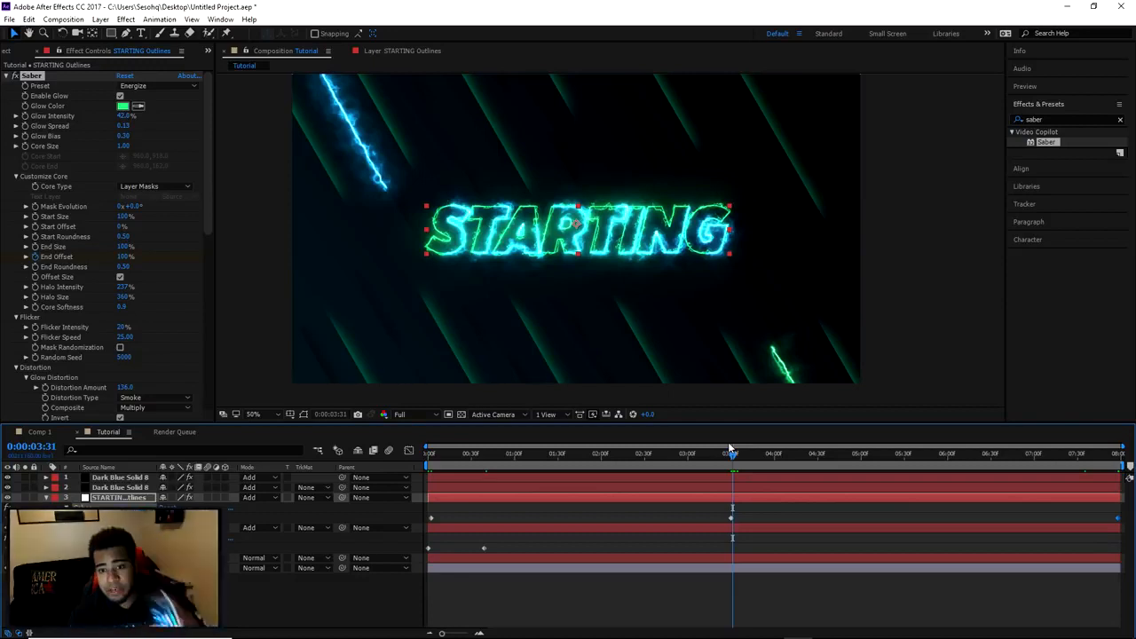
key("space")
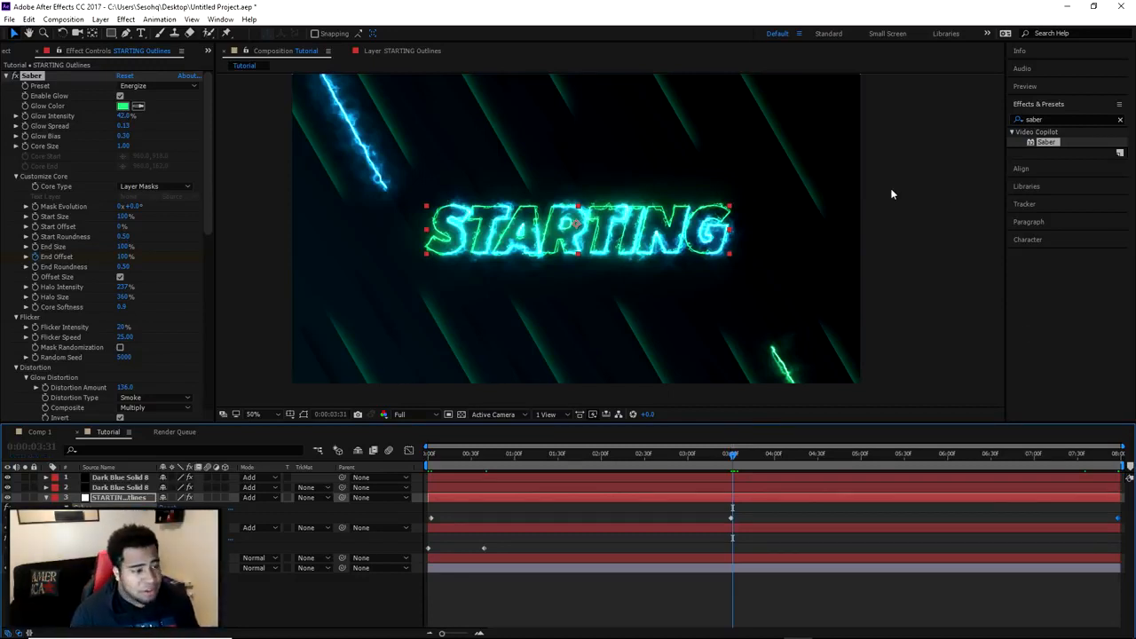